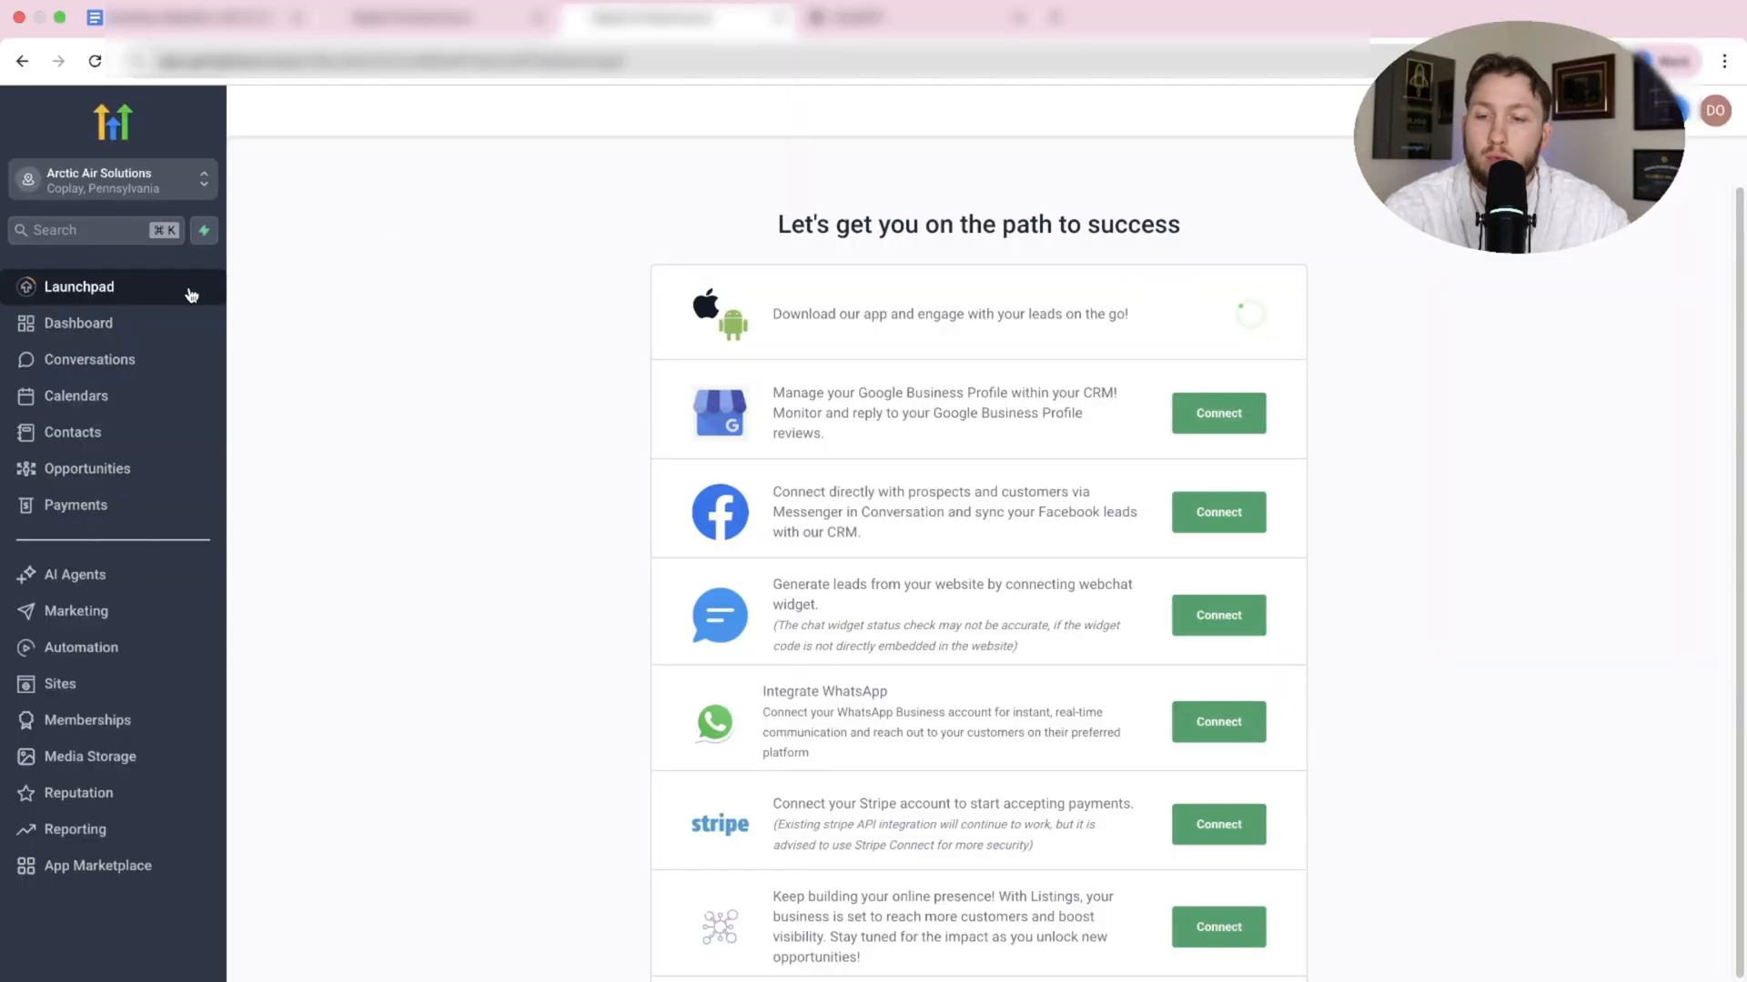
Show the Websites list under Sites, where the Arctic HVAC Website appears.
left_click(82, 684)
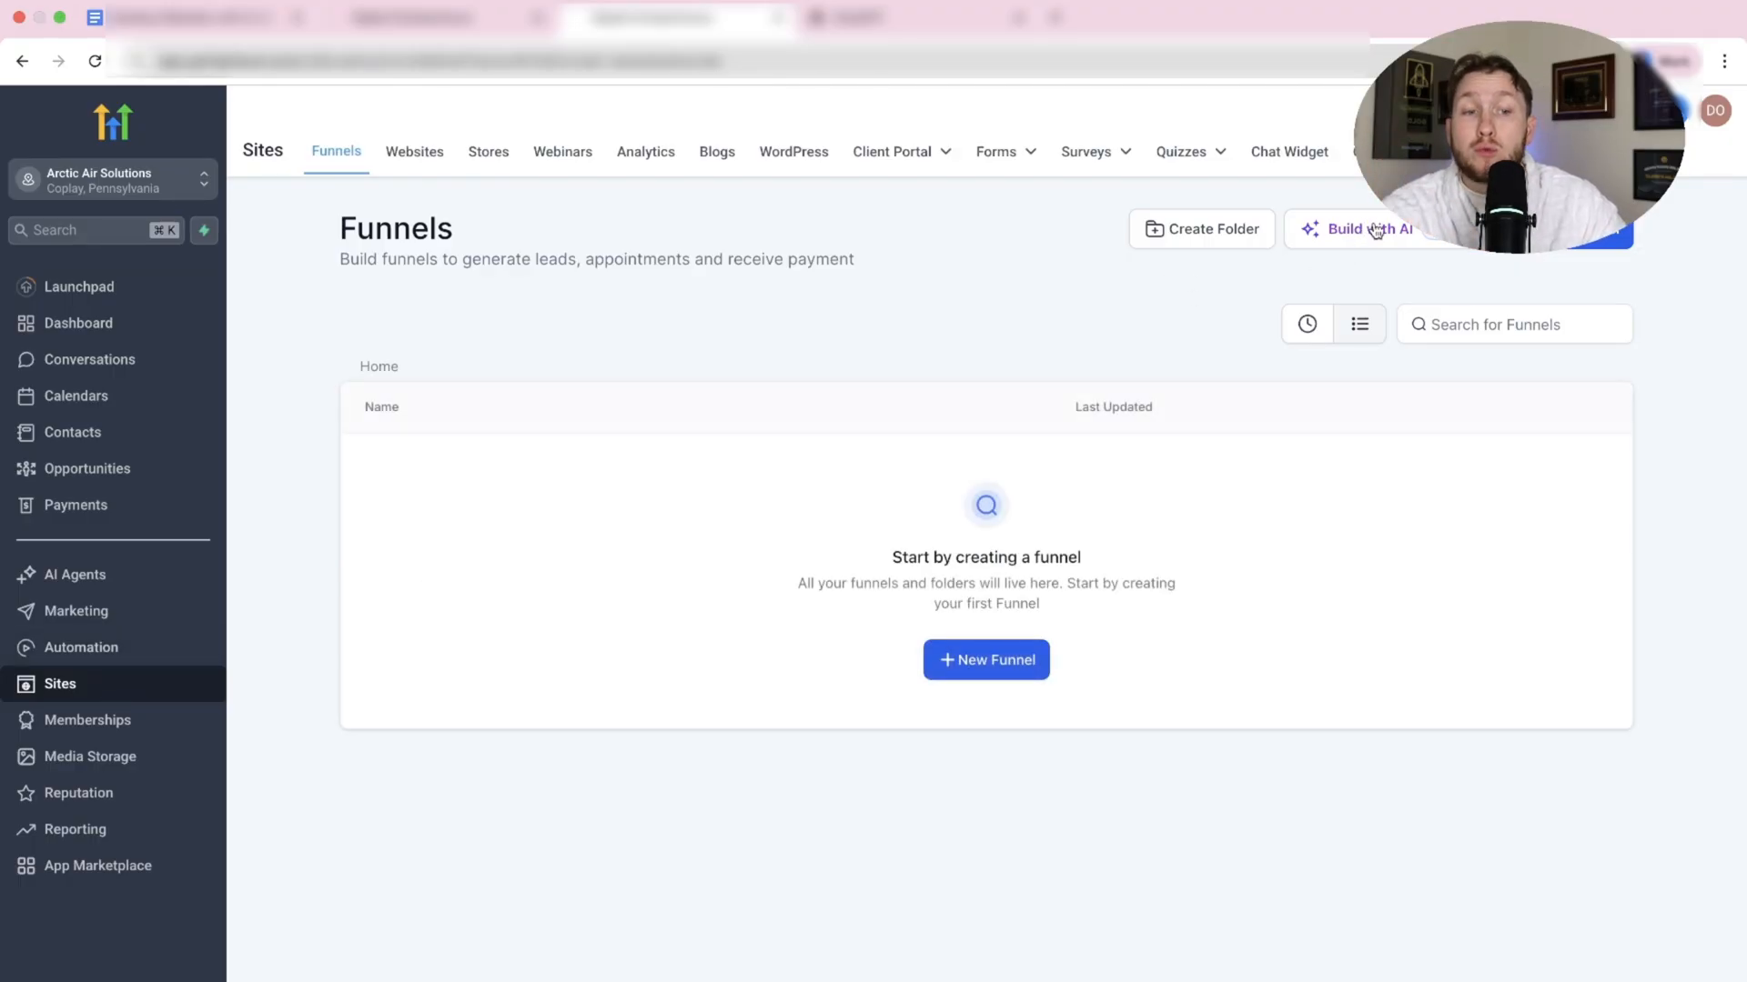
left_click(416, 152)
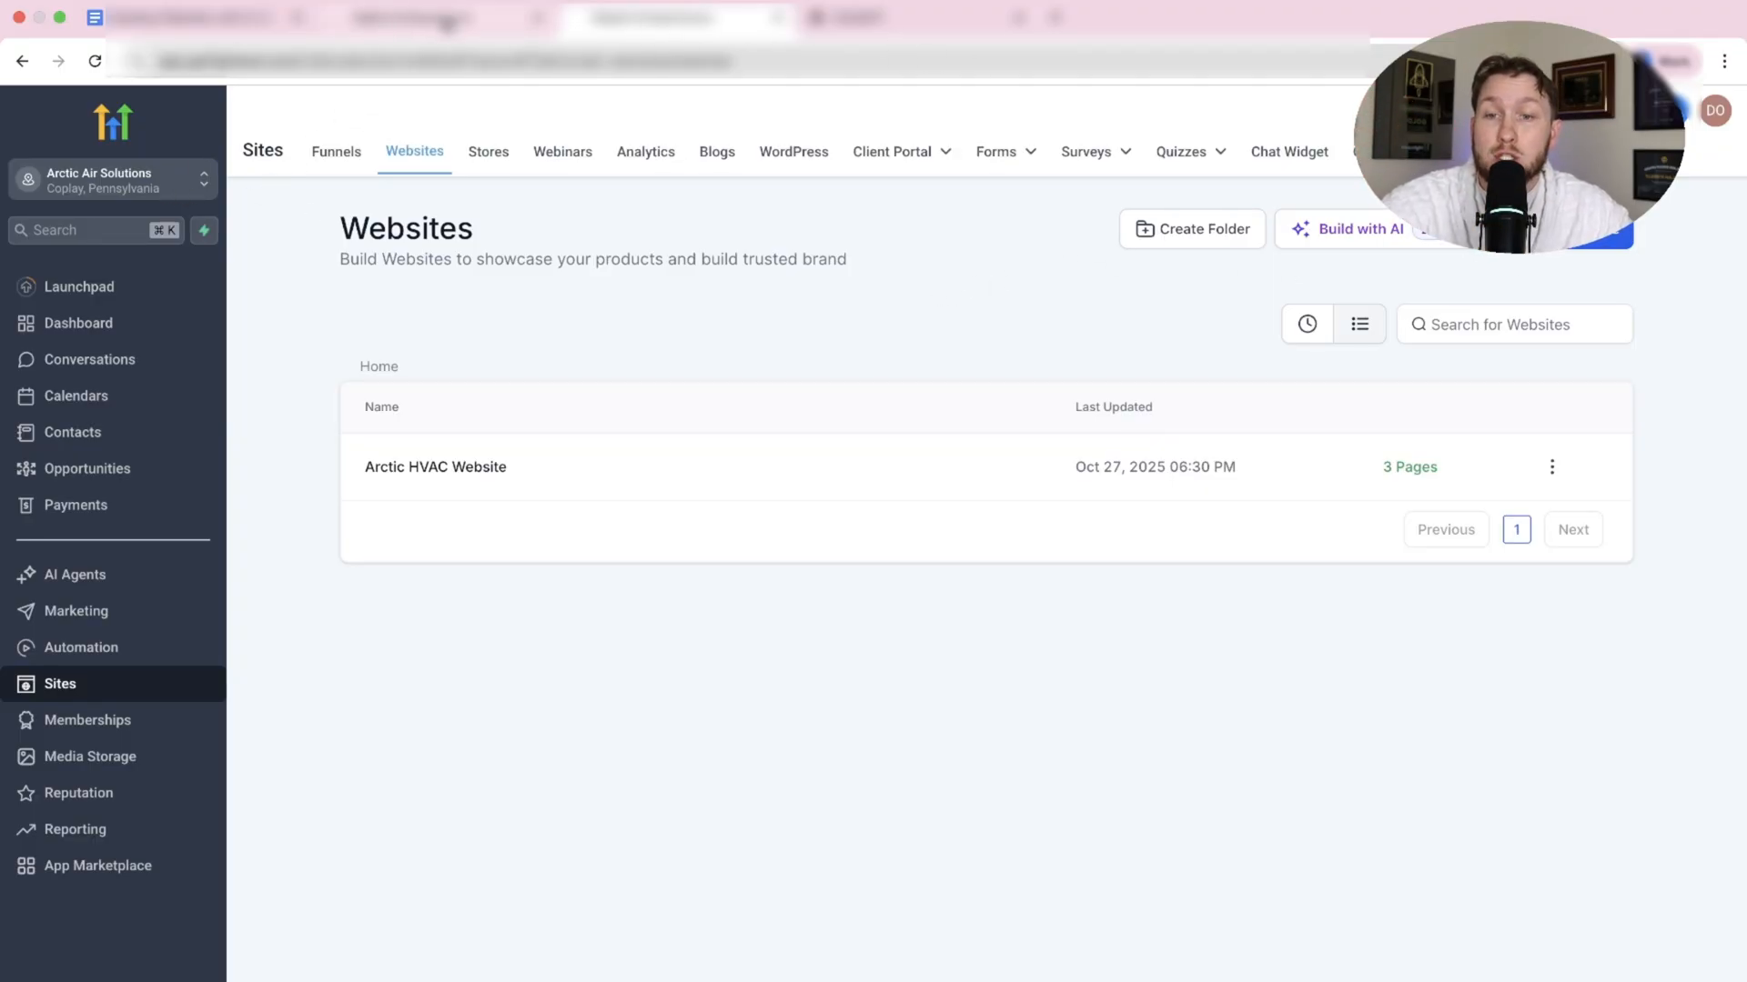
left_click(446, 19)
left_click(83, 955)
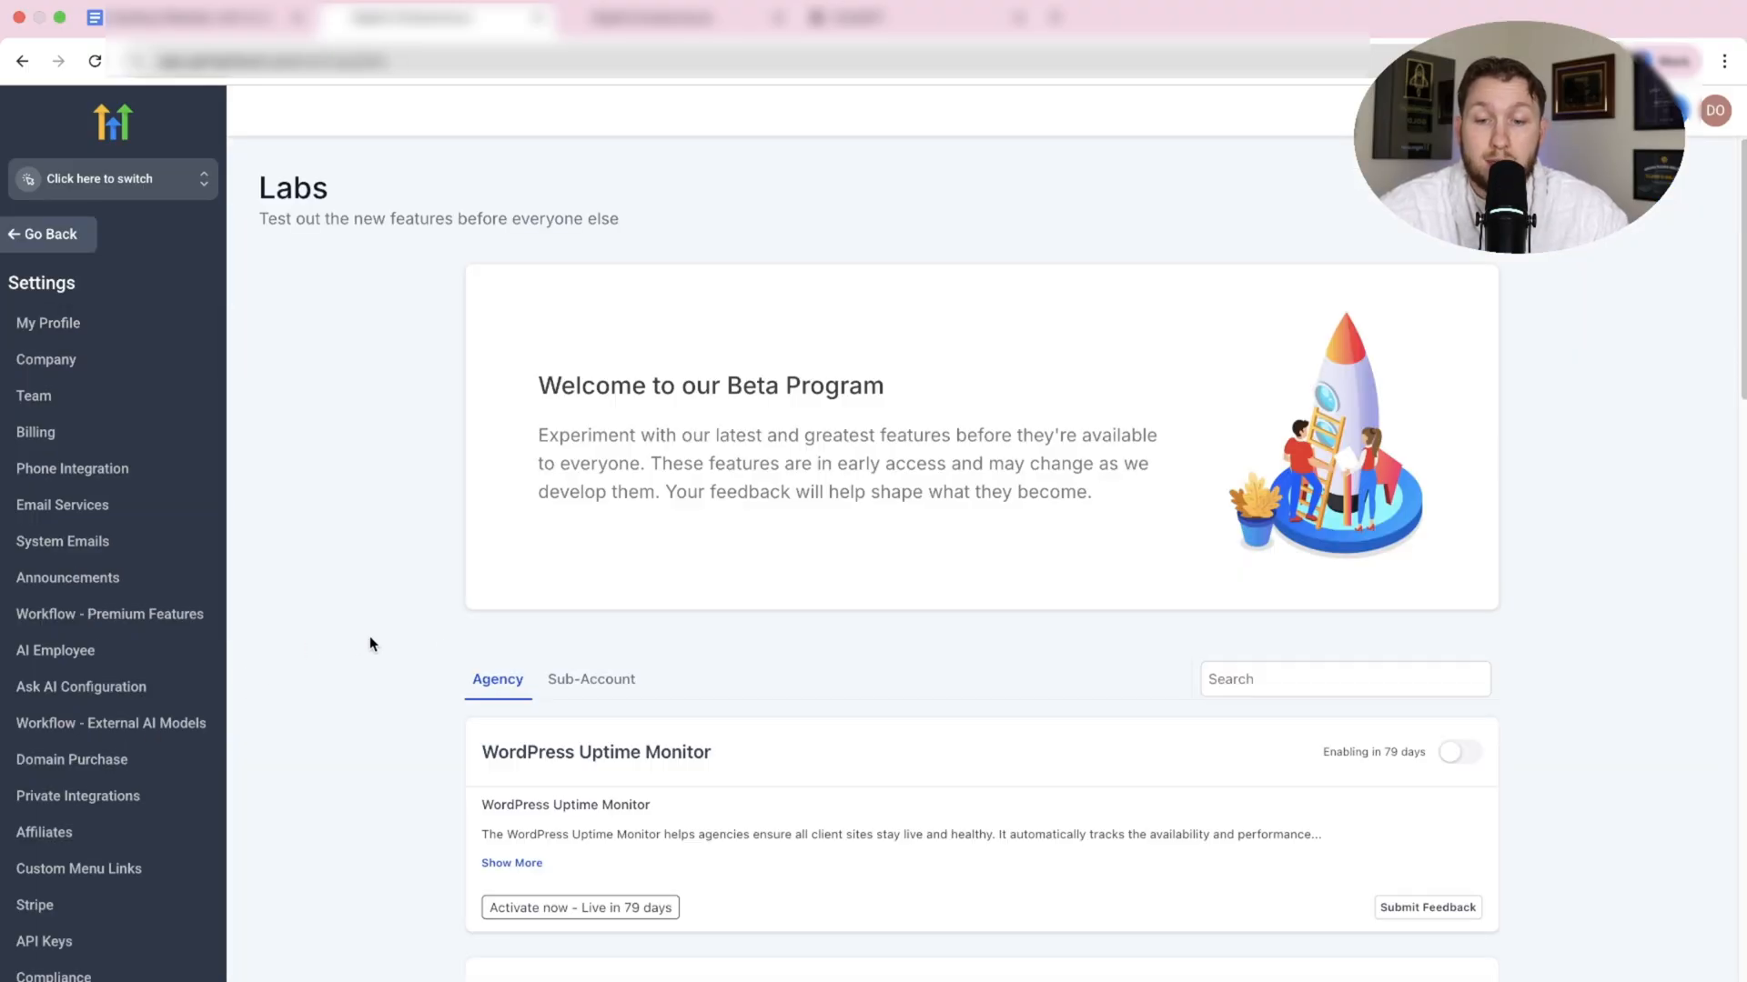
left_click(591, 679)
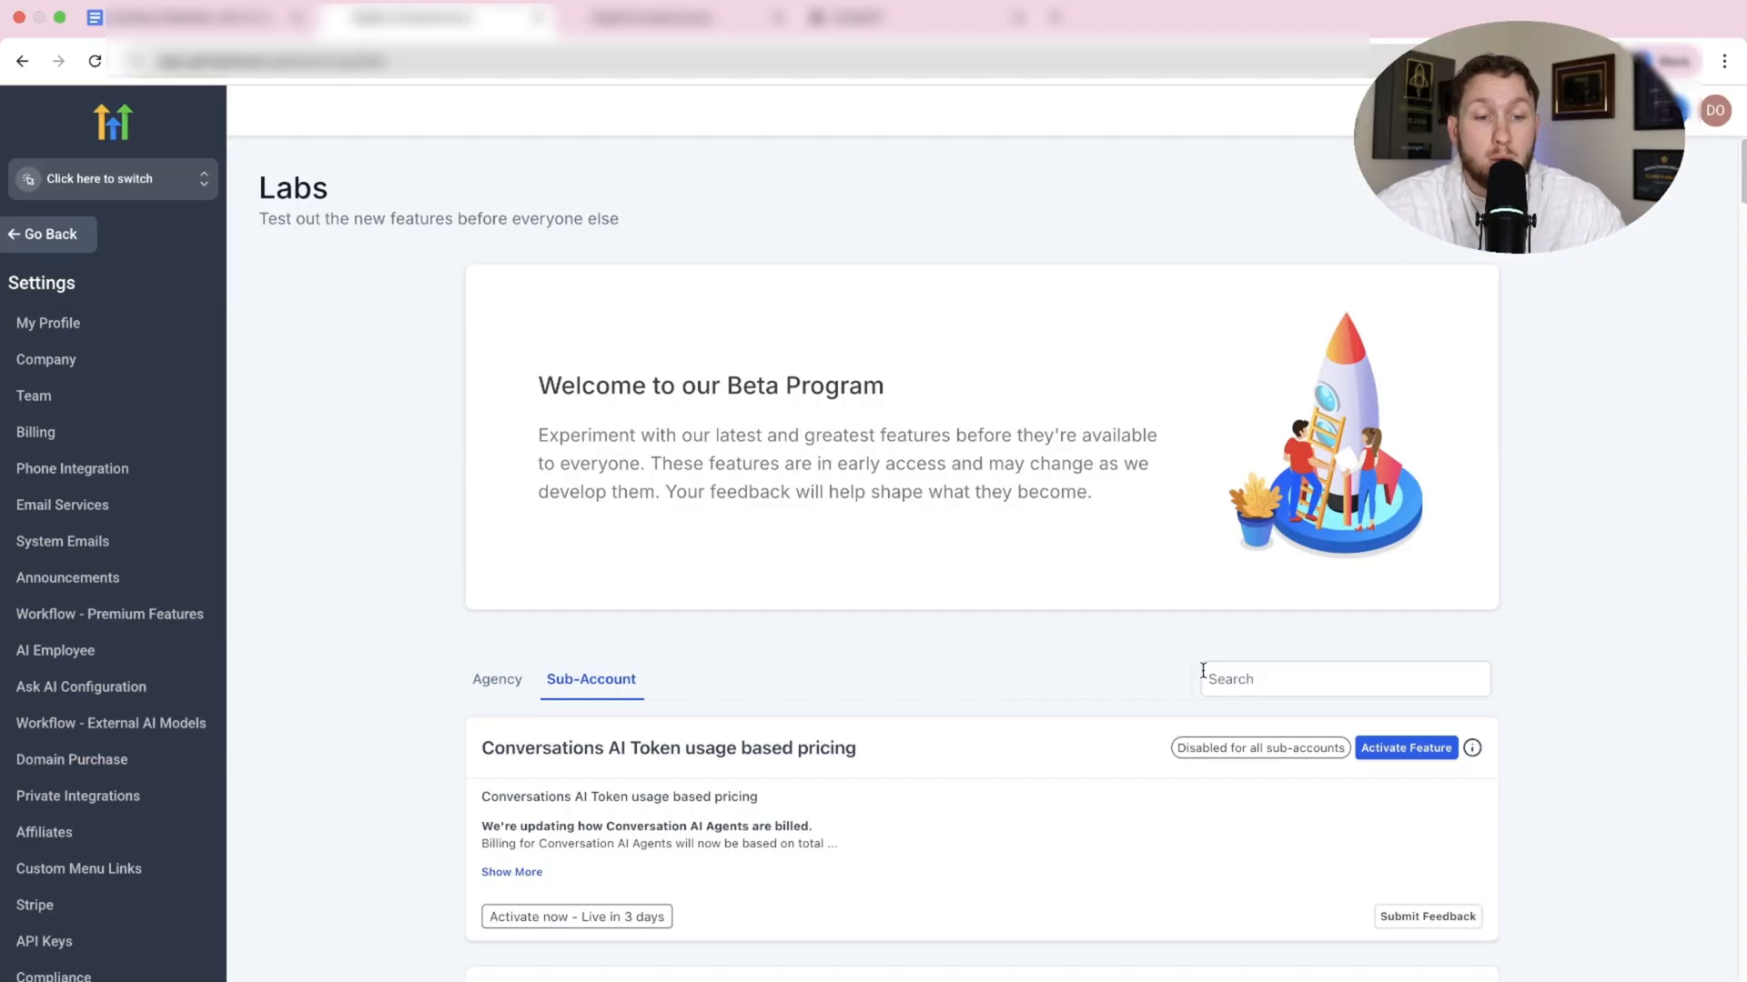
left_click(1235, 679)
type("websi")
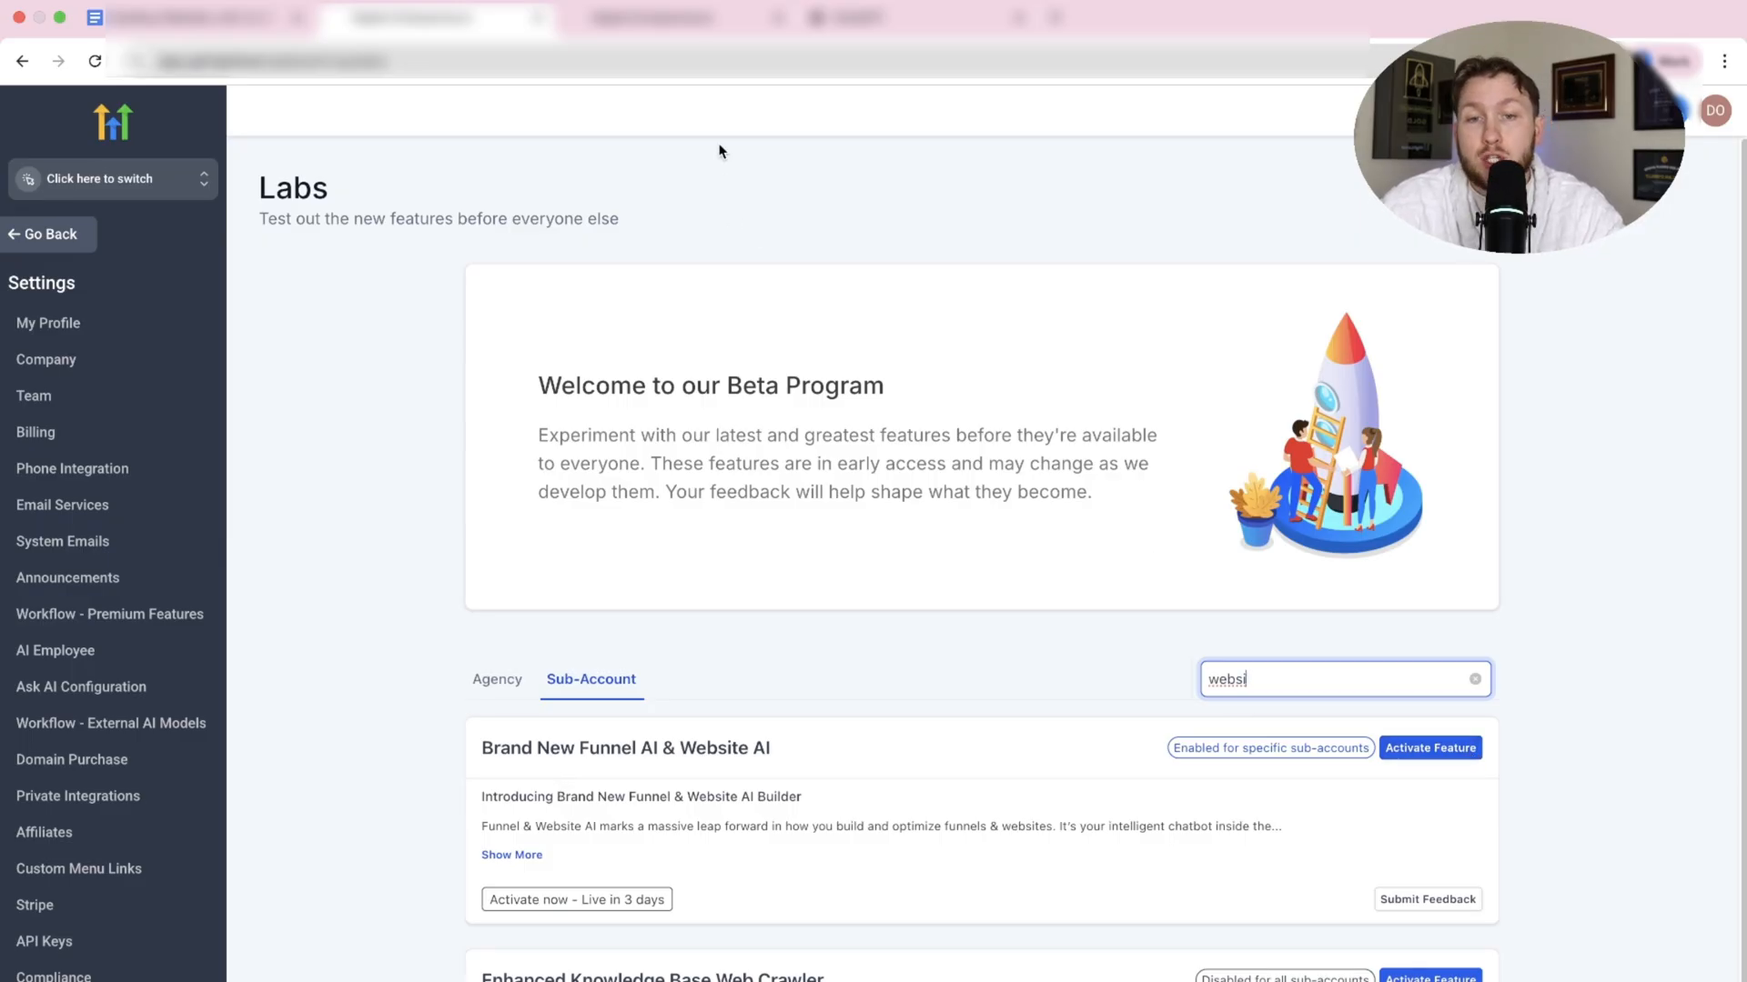
left_click(722, 17)
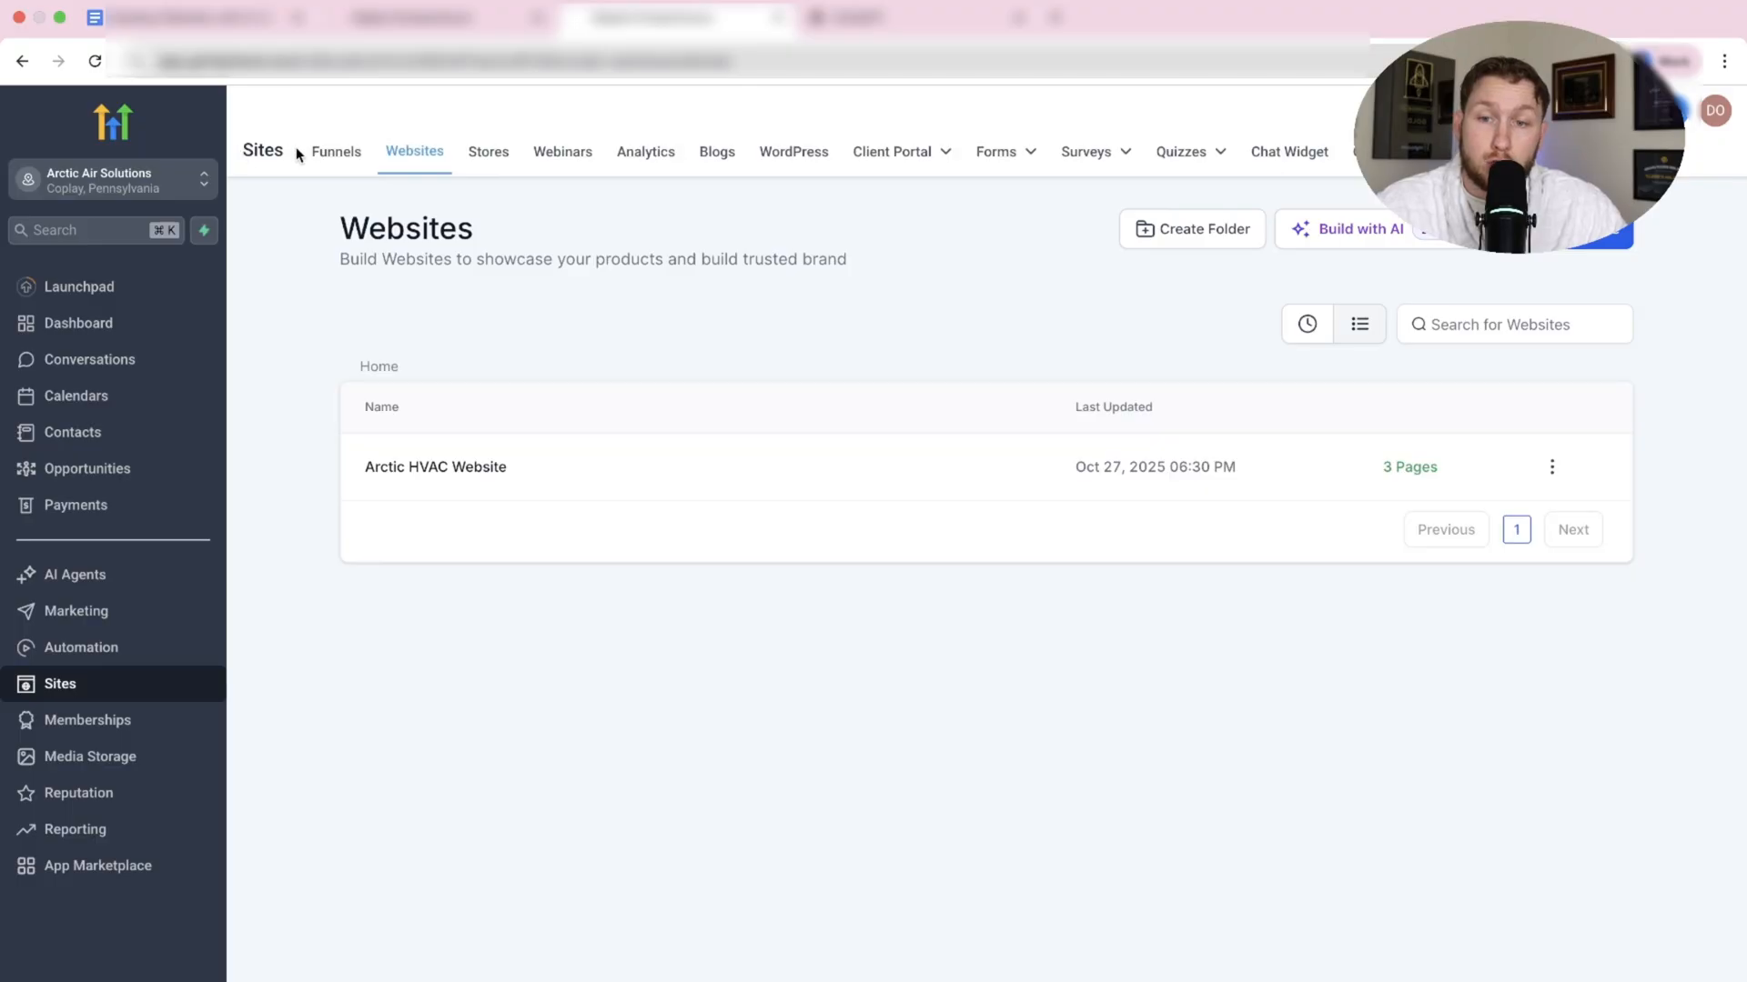
Start a new website with Build with AI from the Websites list.
left_click(337, 150)
left_click(414, 151)
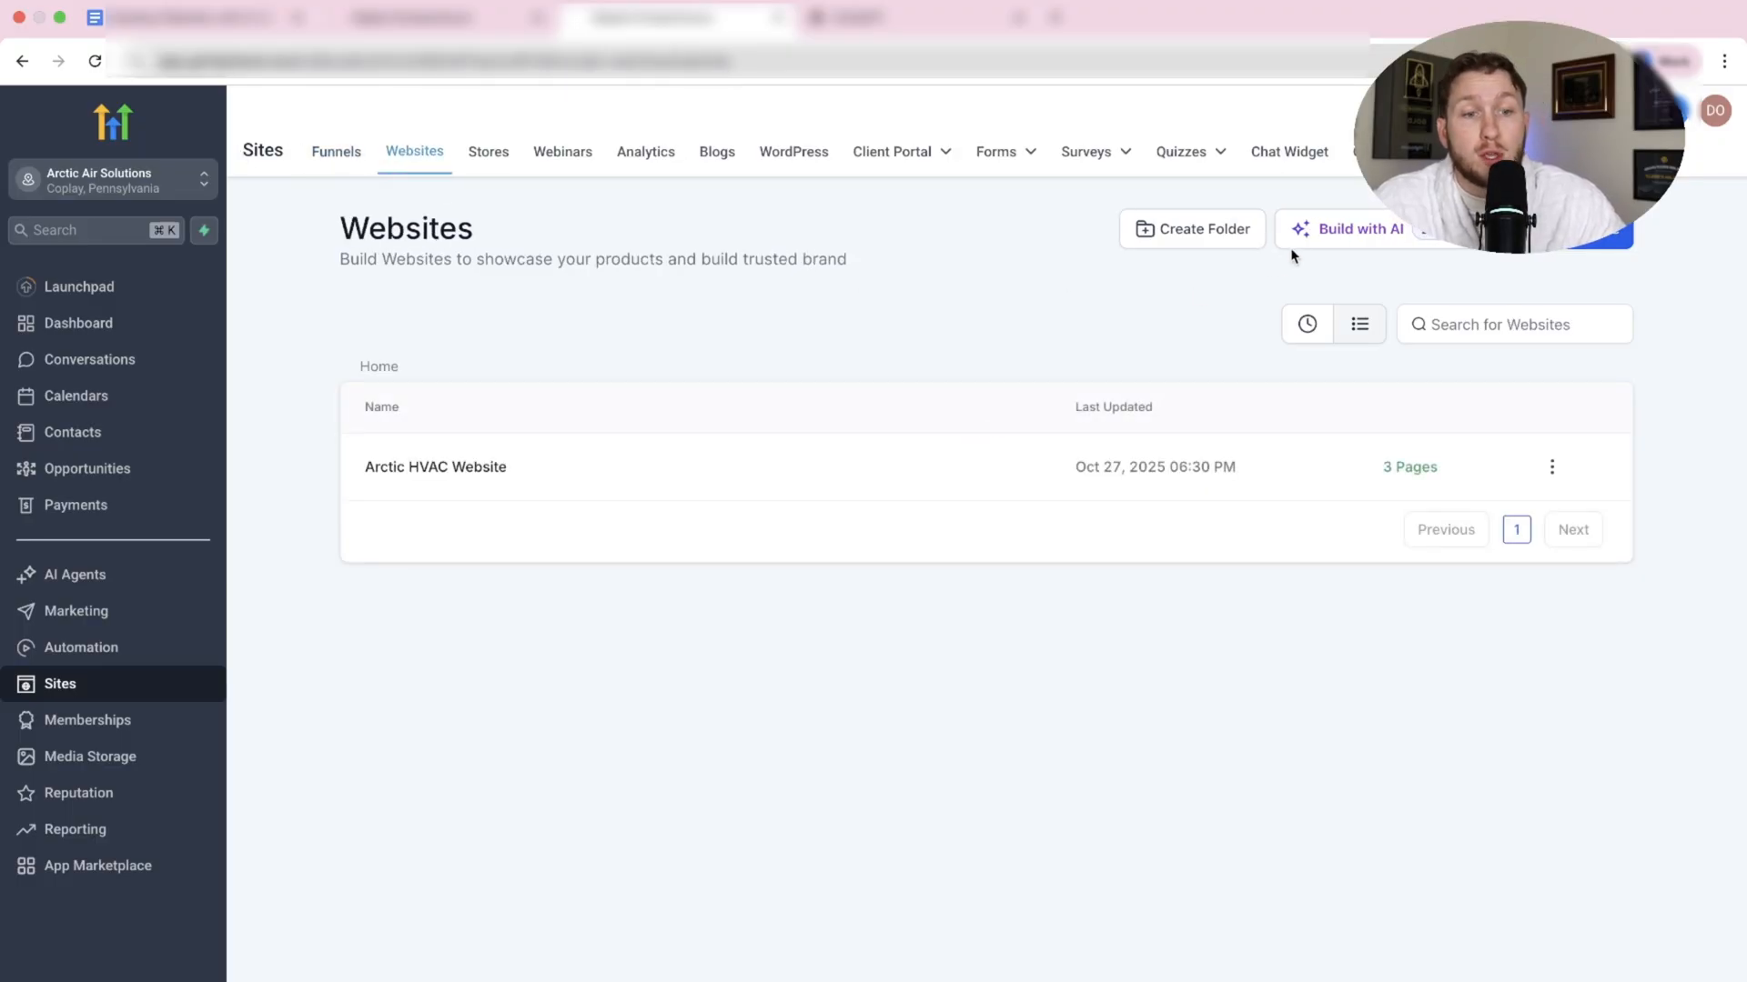
left_click(1339, 233)
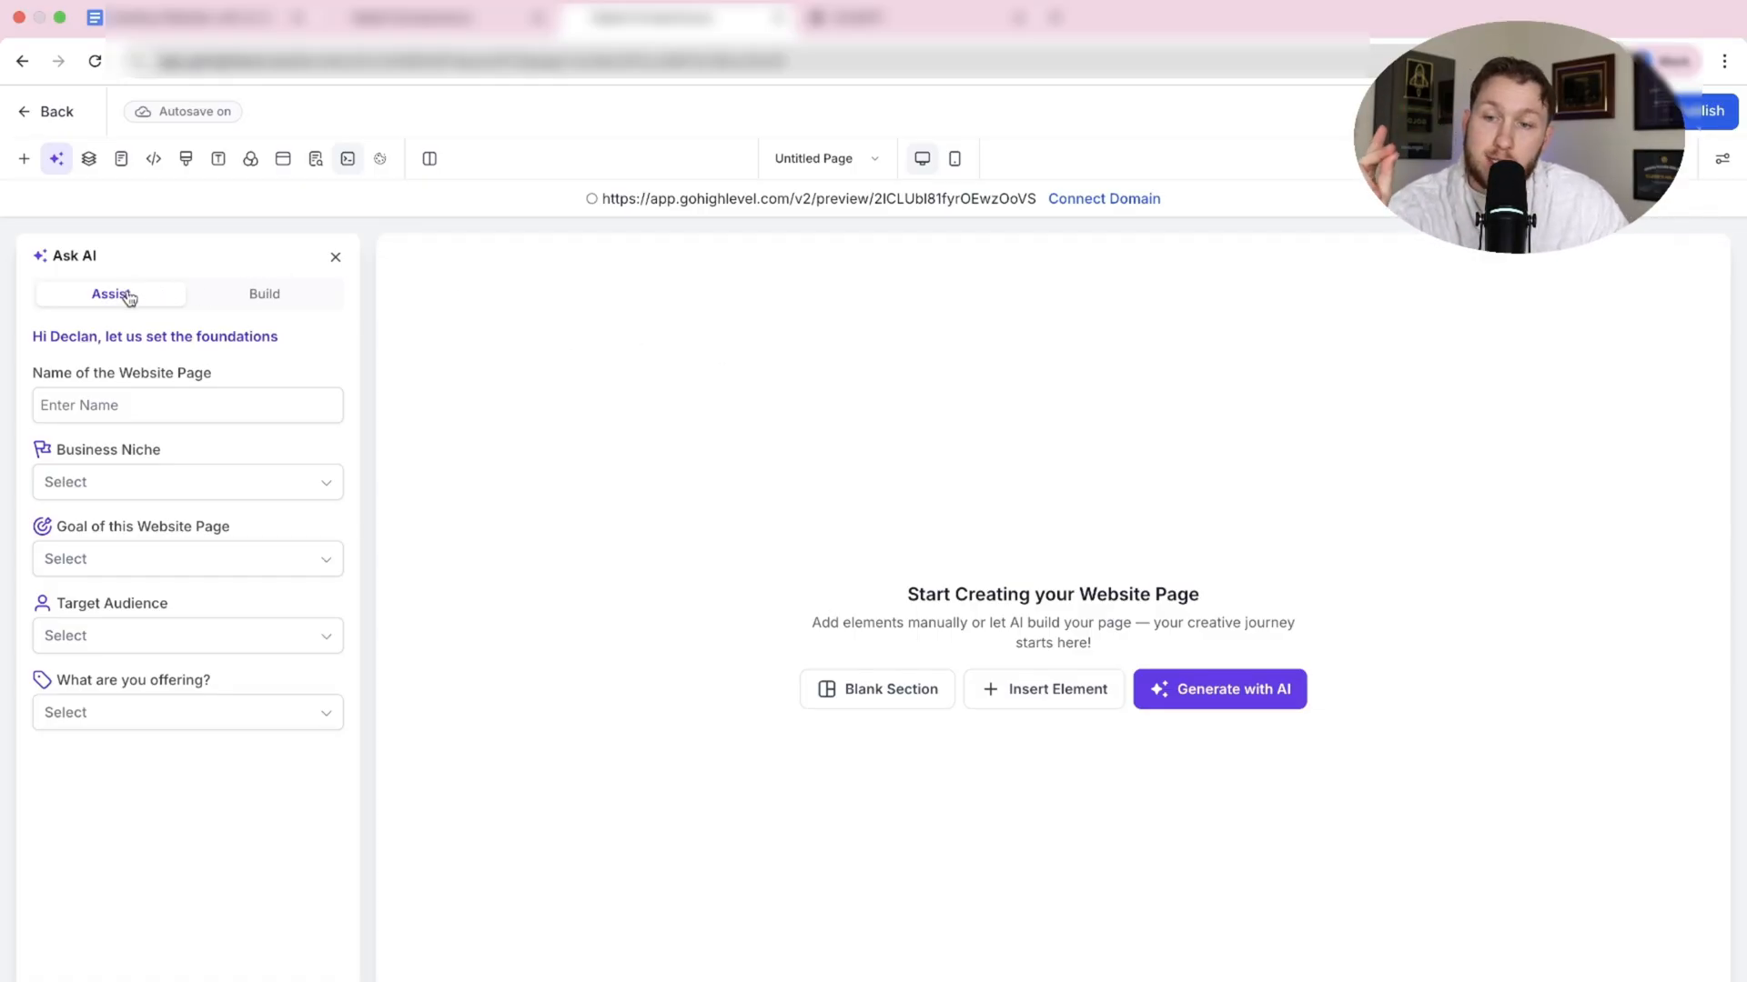
Compare the Build and Assist modes of Ask AI, settling on the guided foundations form.
left_click(265, 295)
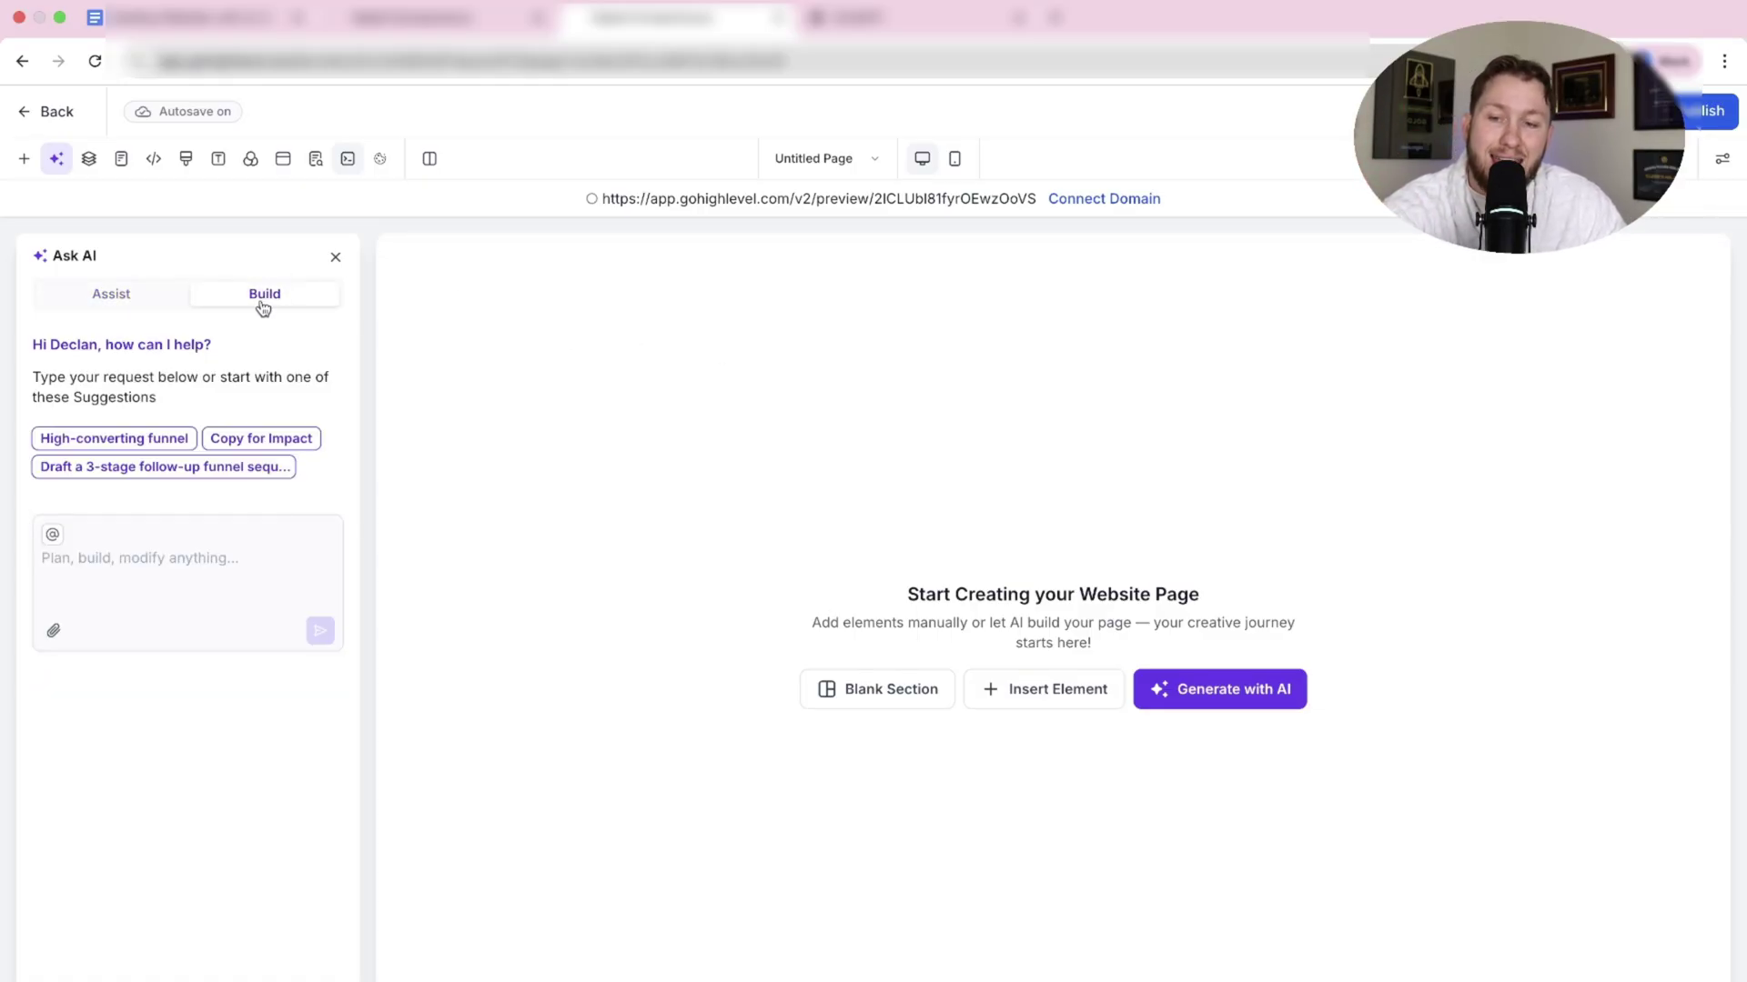
left_click(128, 297)
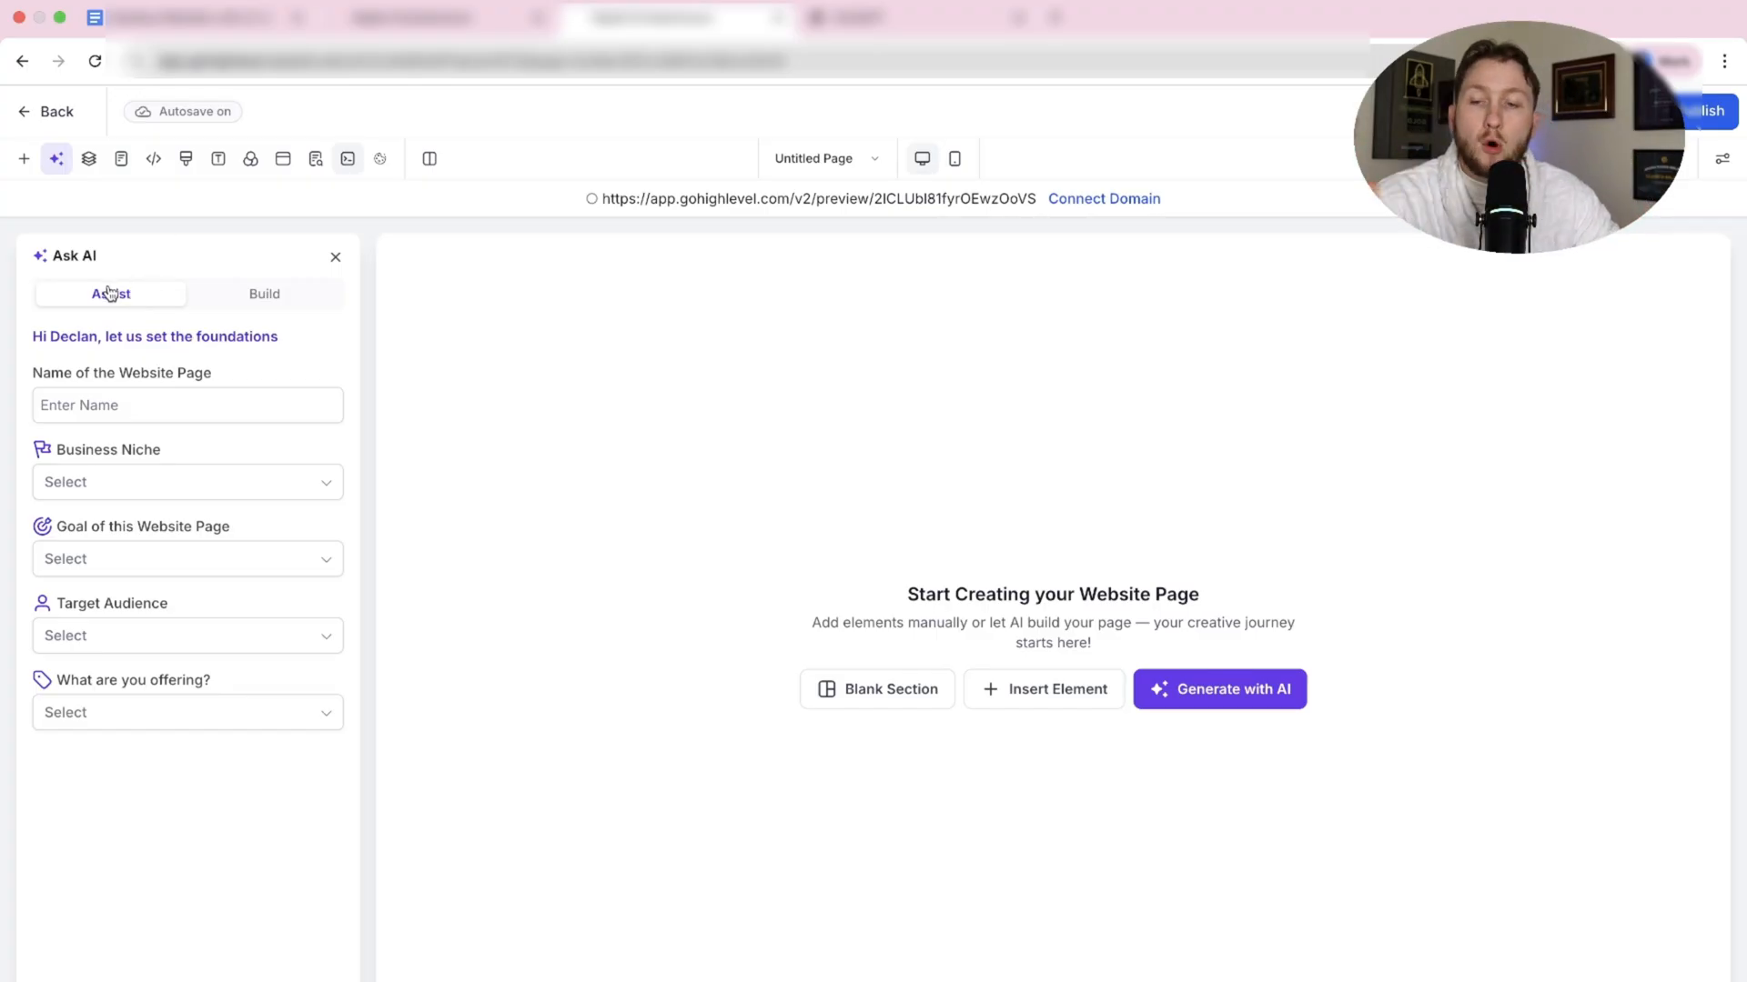
left_click(240, 294)
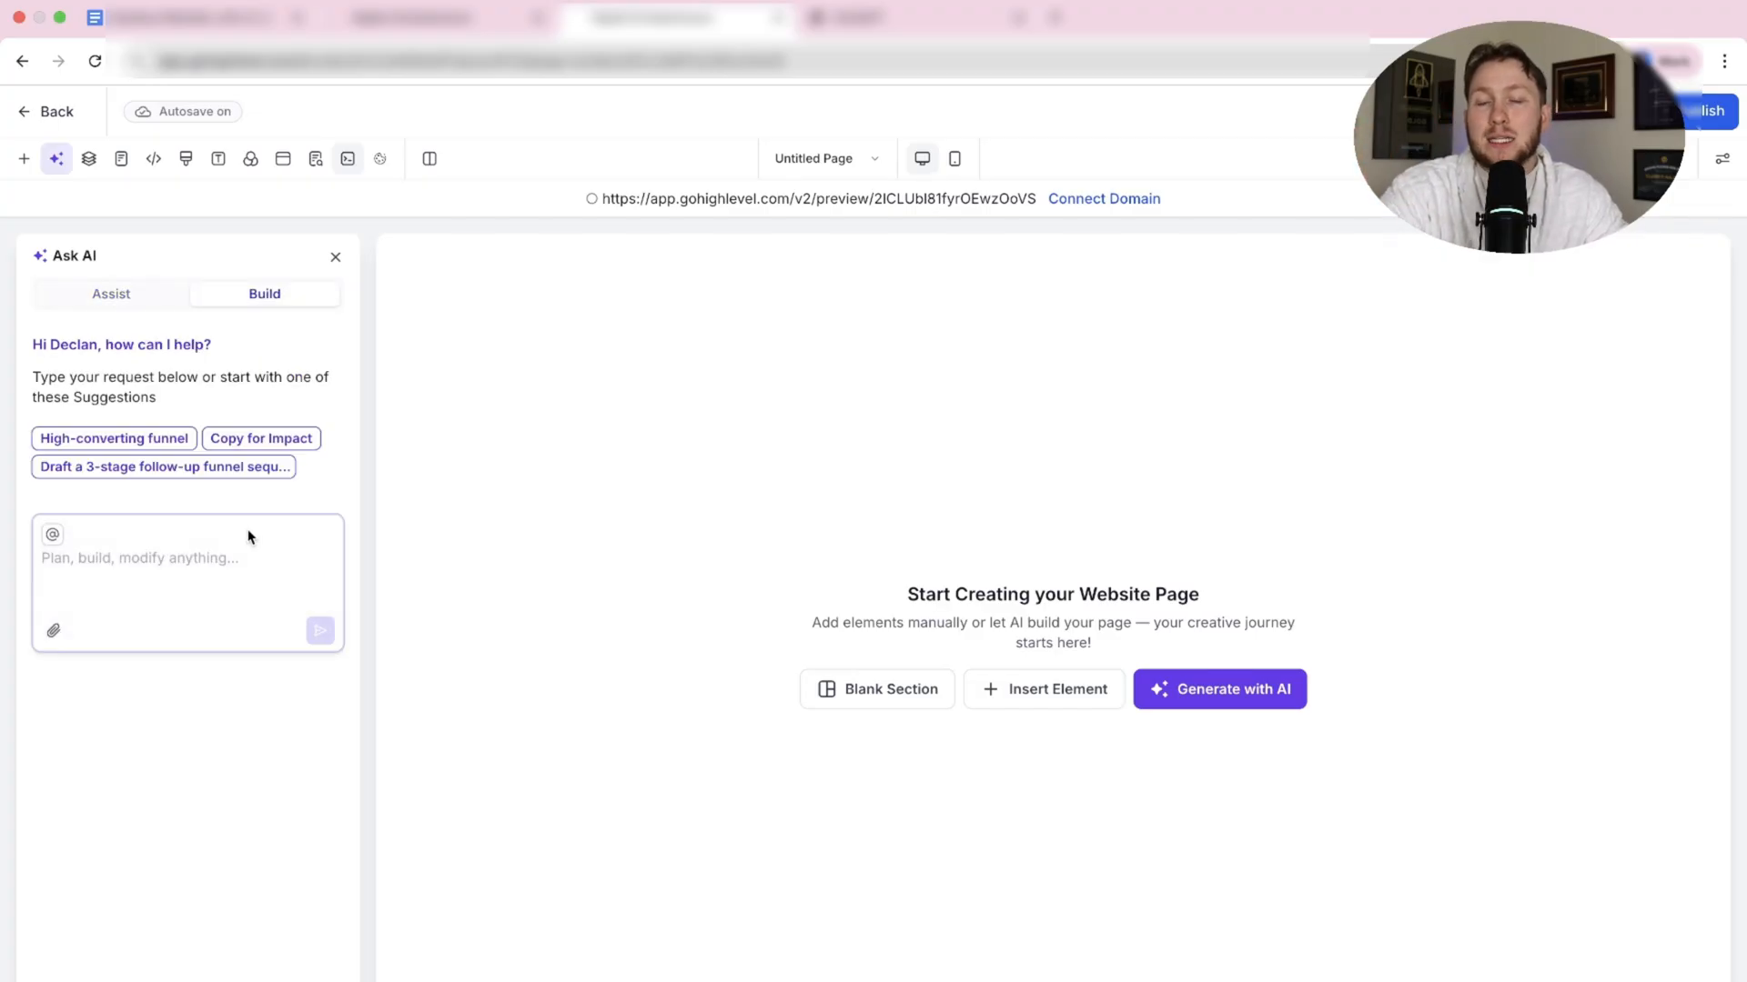
left_click(123, 293)
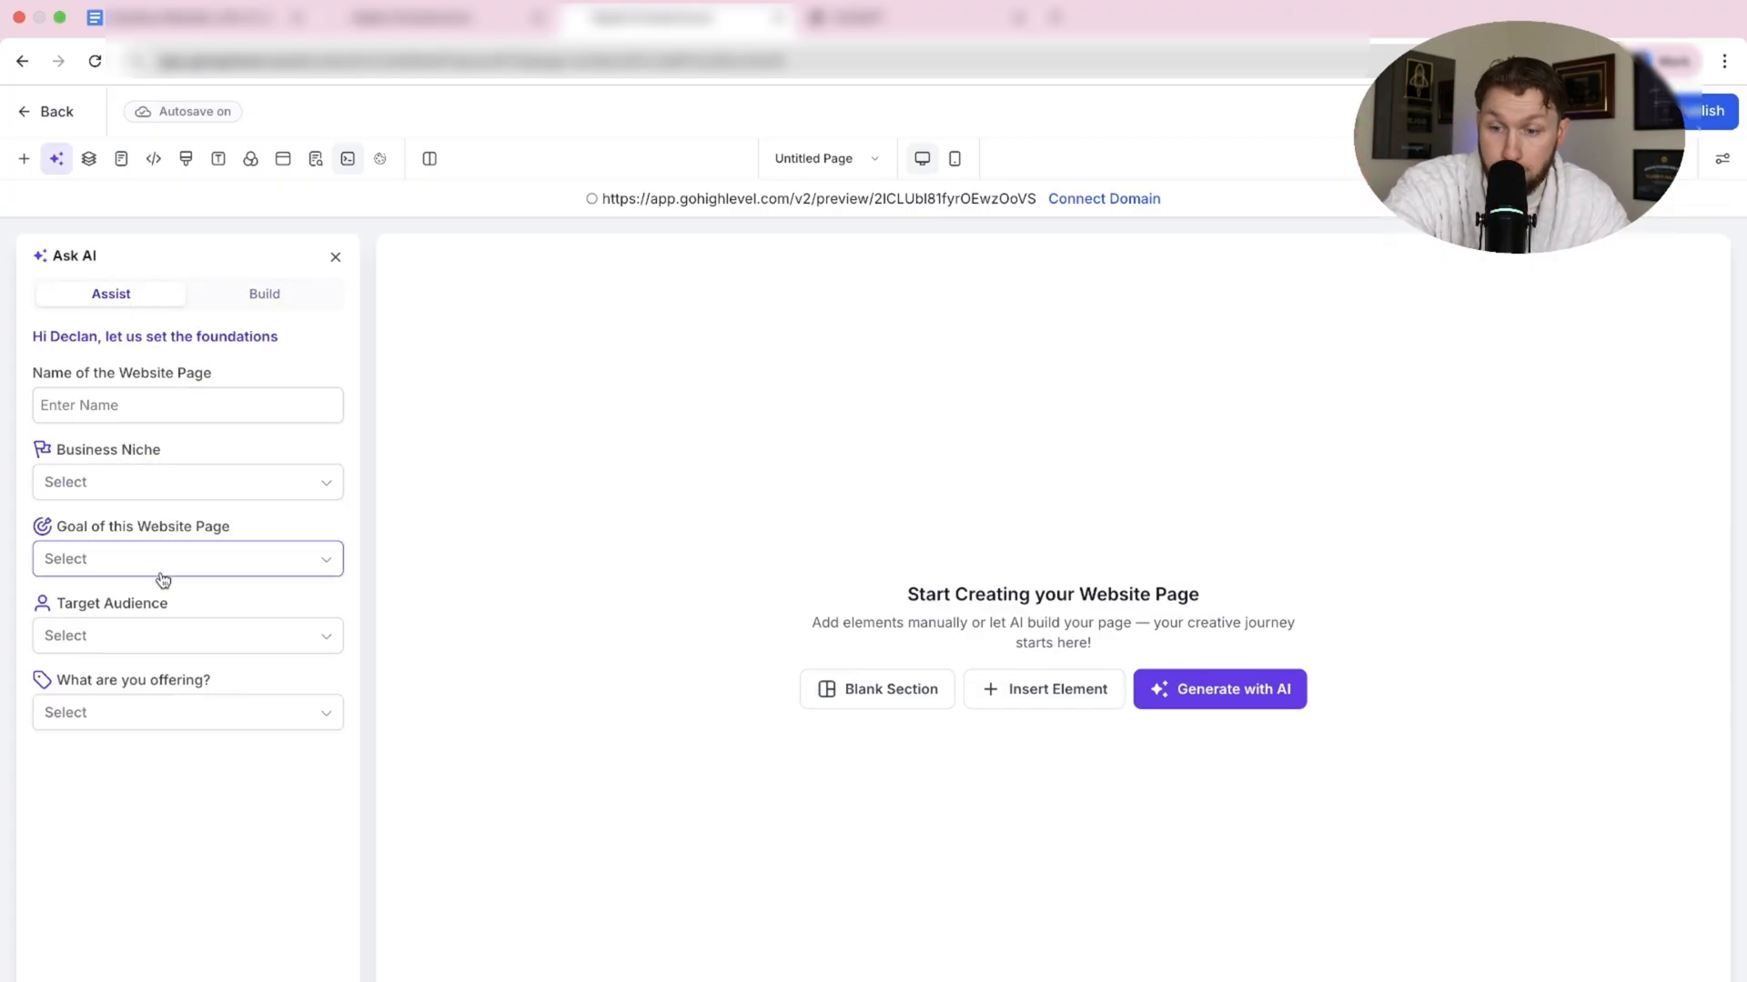
left_click(124, 406)
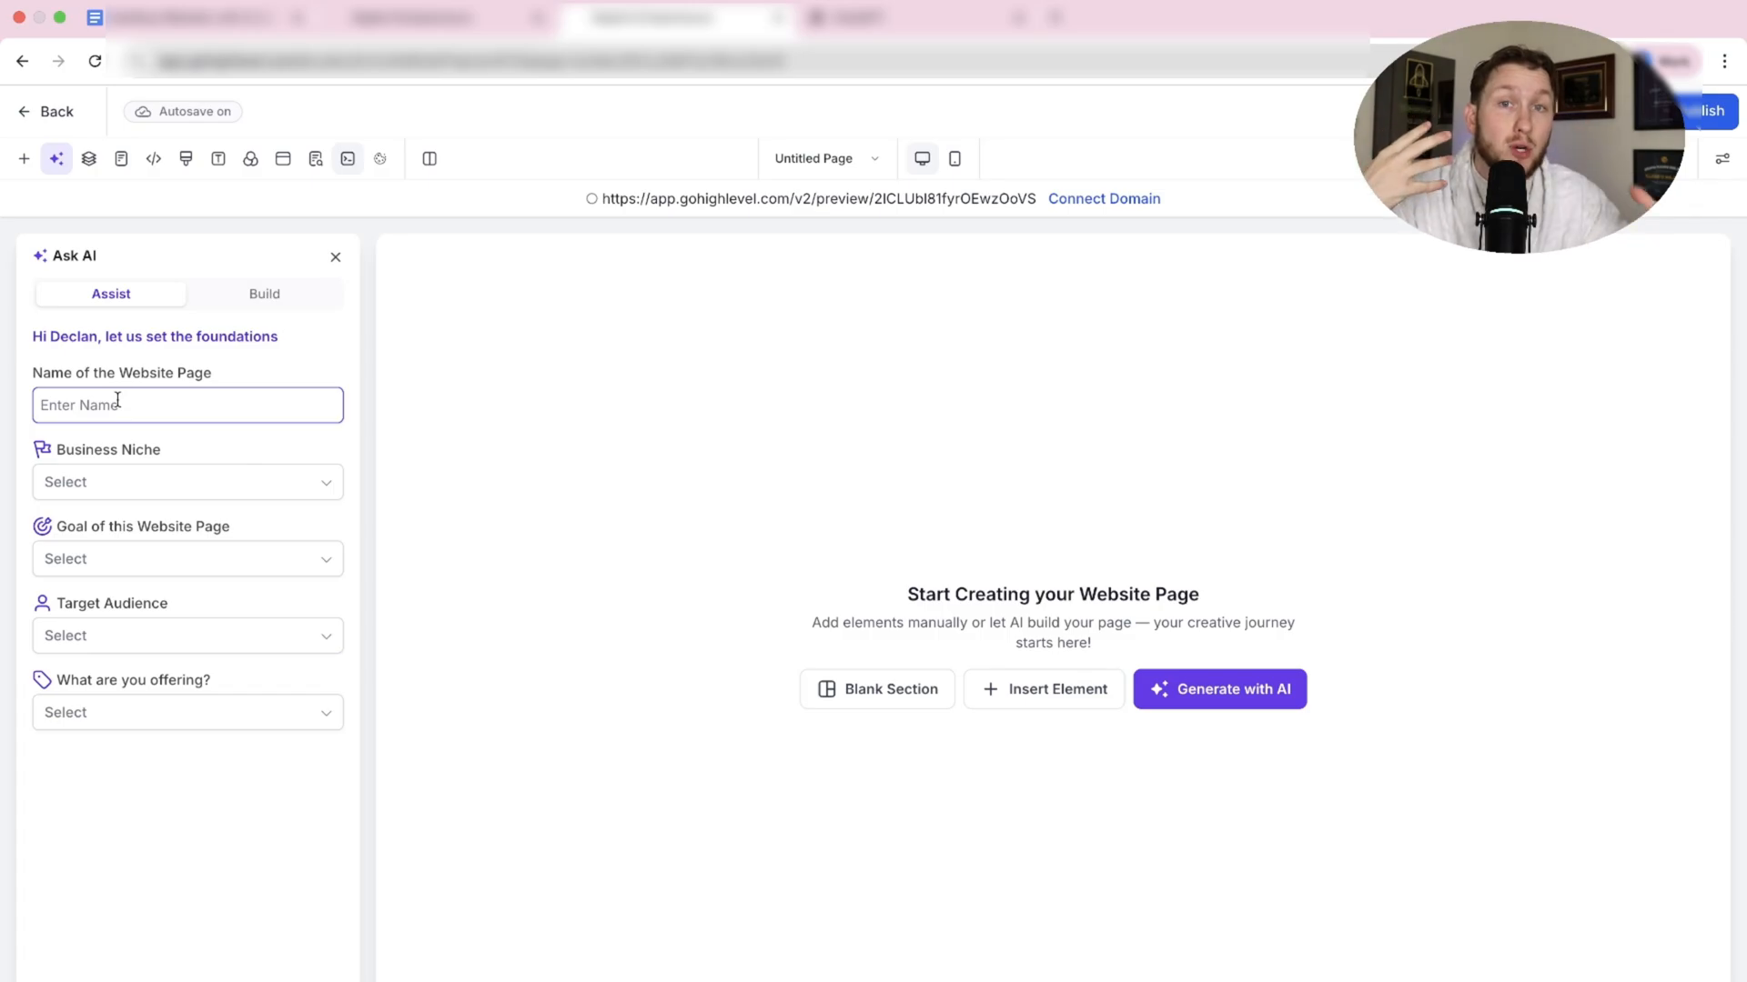
left_click(5, 397)
left_click(278, 298)
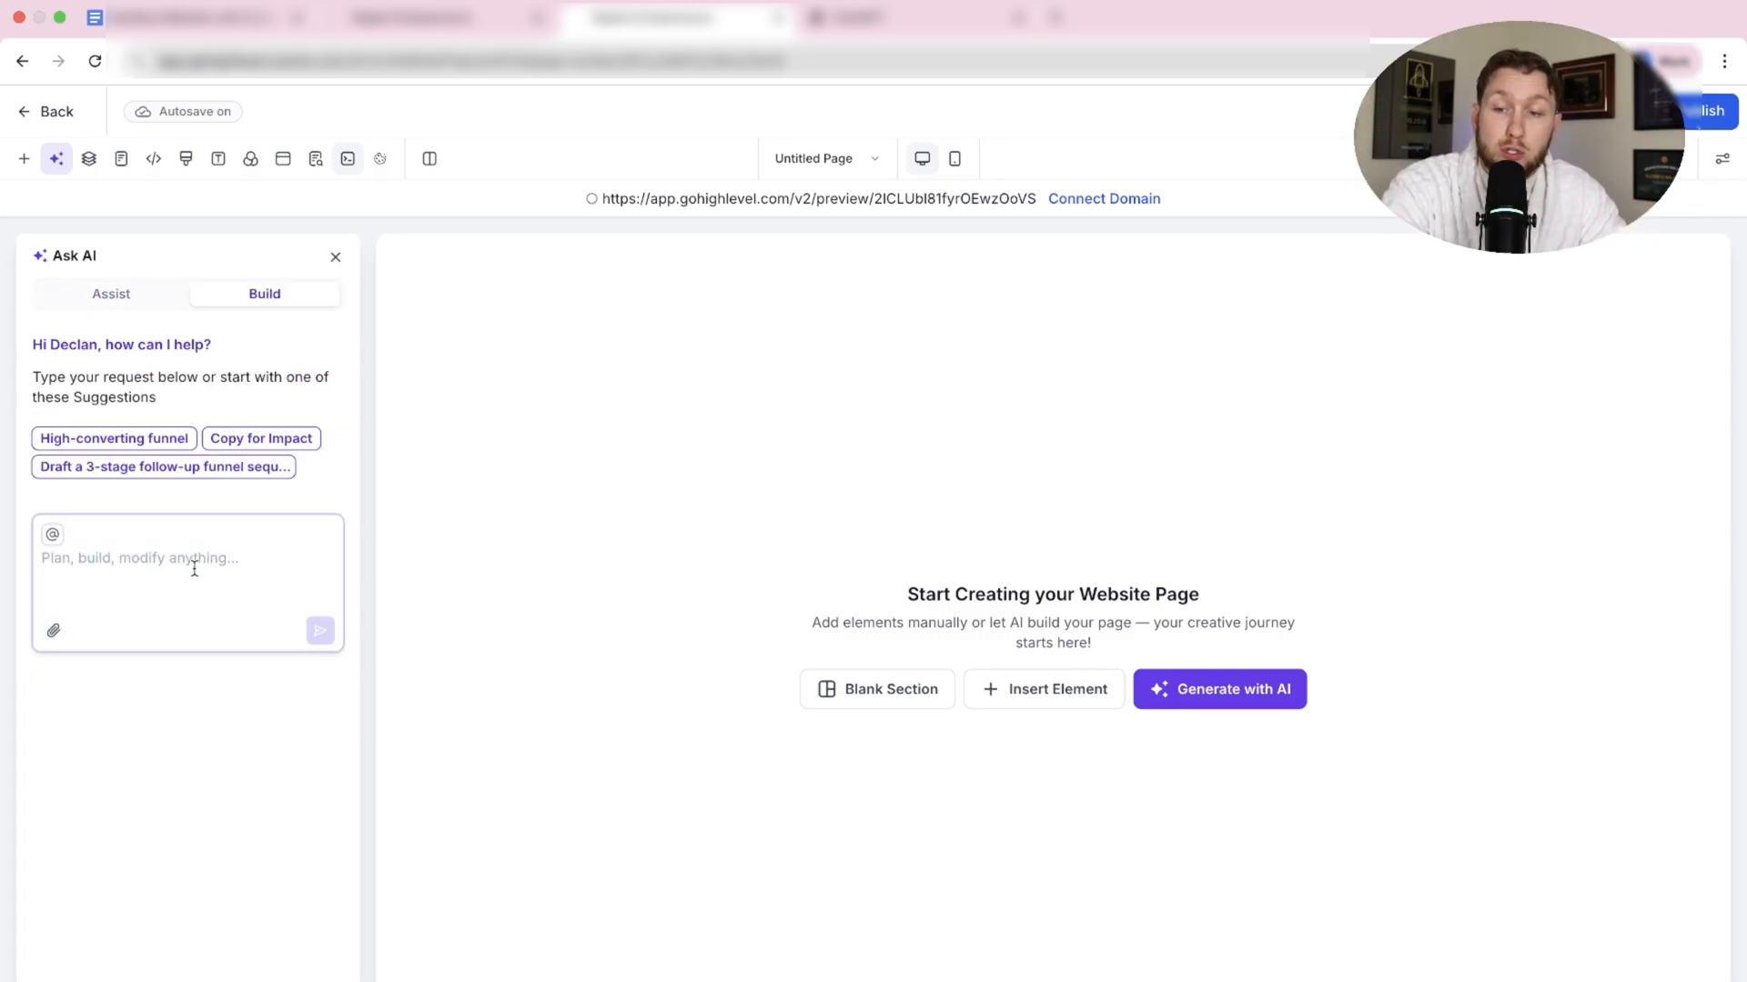
left_click(136, 296)
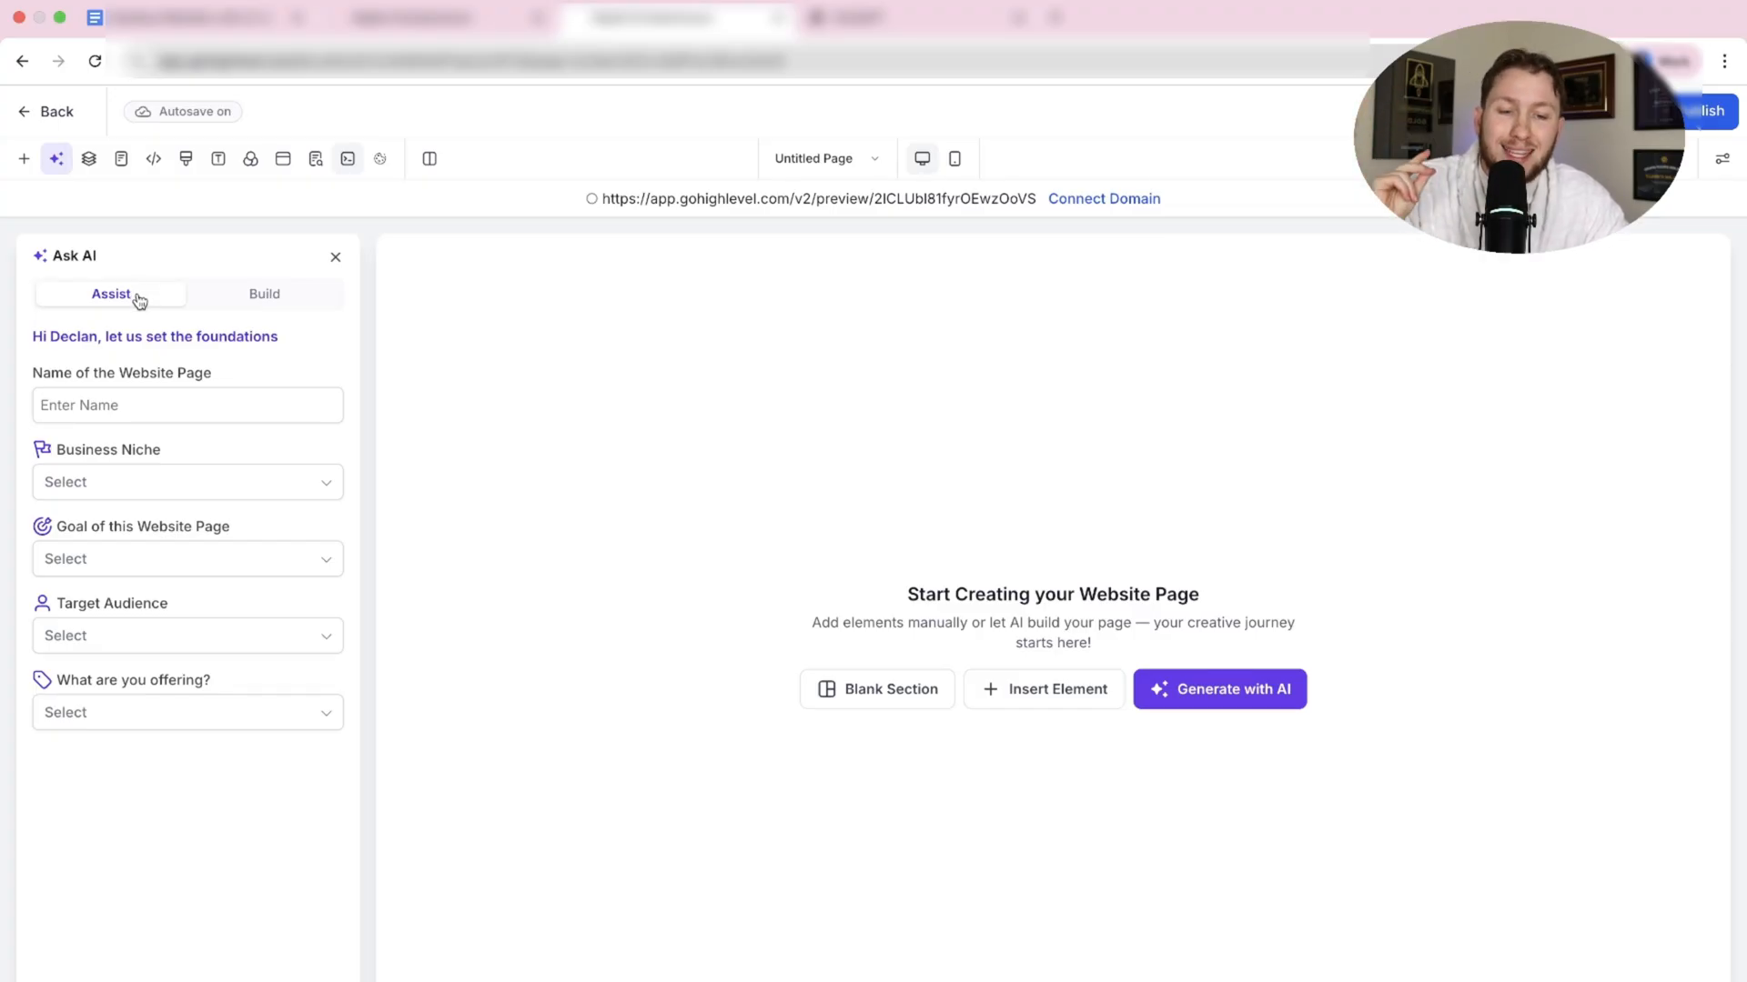
Name the page Declans Saas, niche Marketing Agency, goal Generate Leads.
left_click(136, 406)
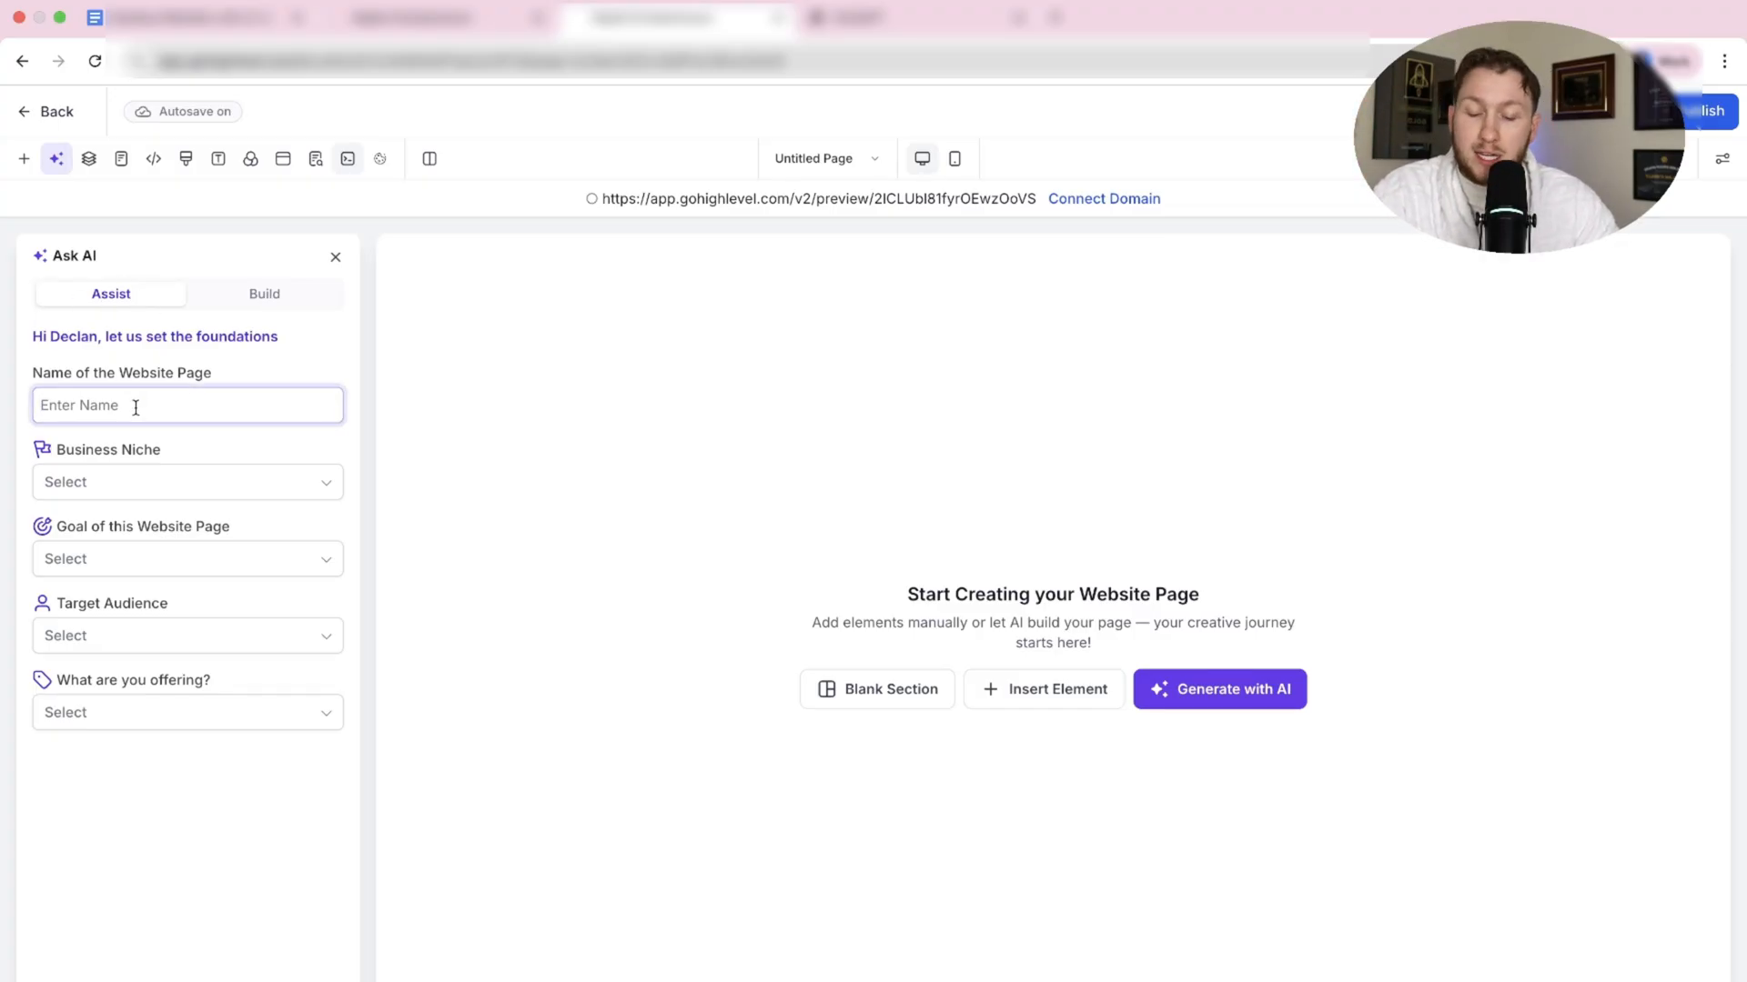
type("Declans Saas")
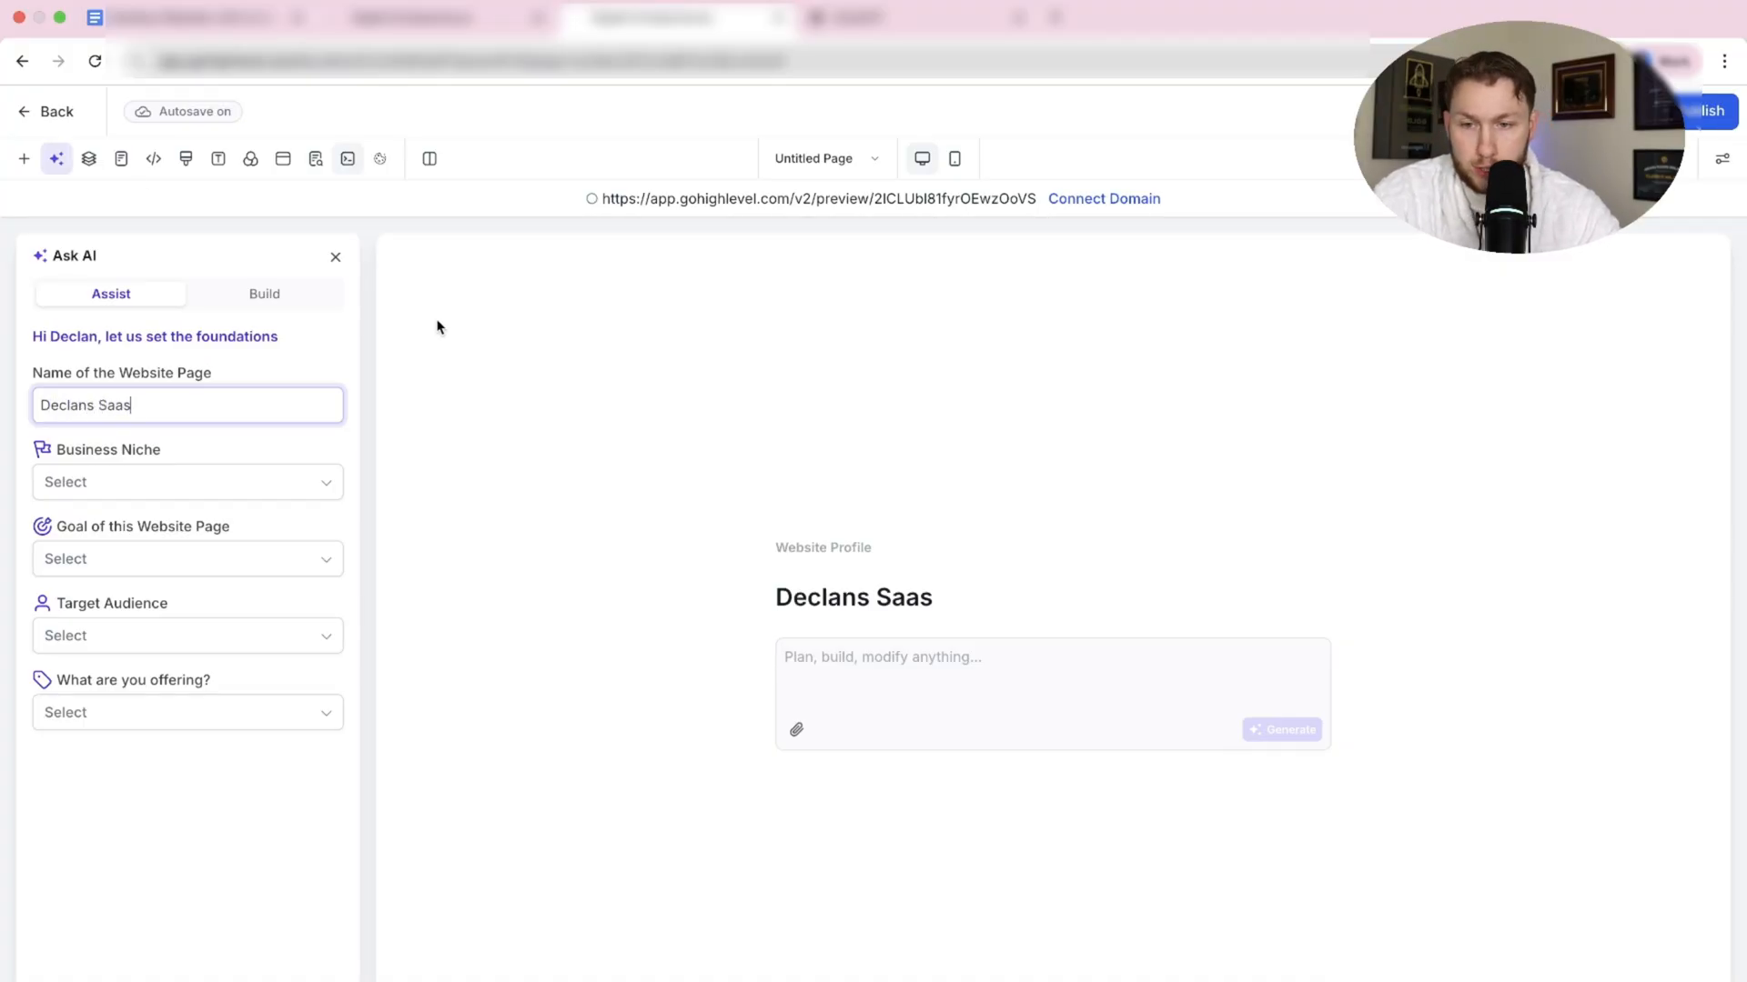
left_click(268, 481)
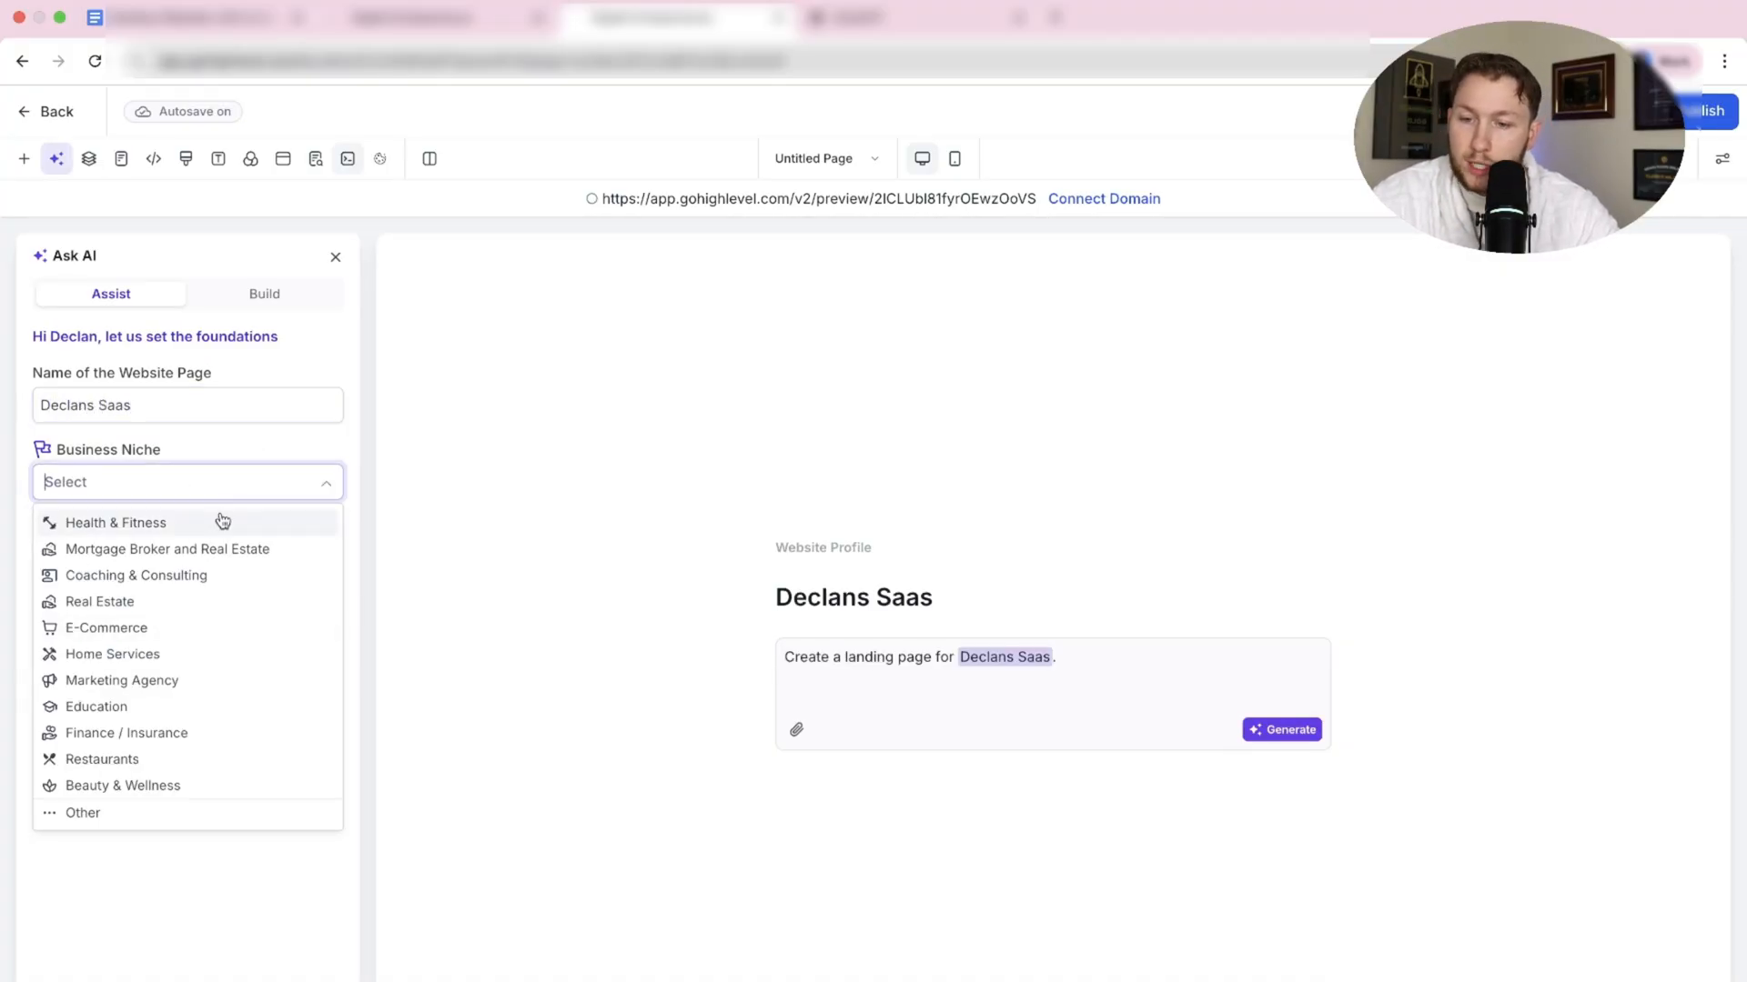
left_click(121, 681)
left_click(186, 558)
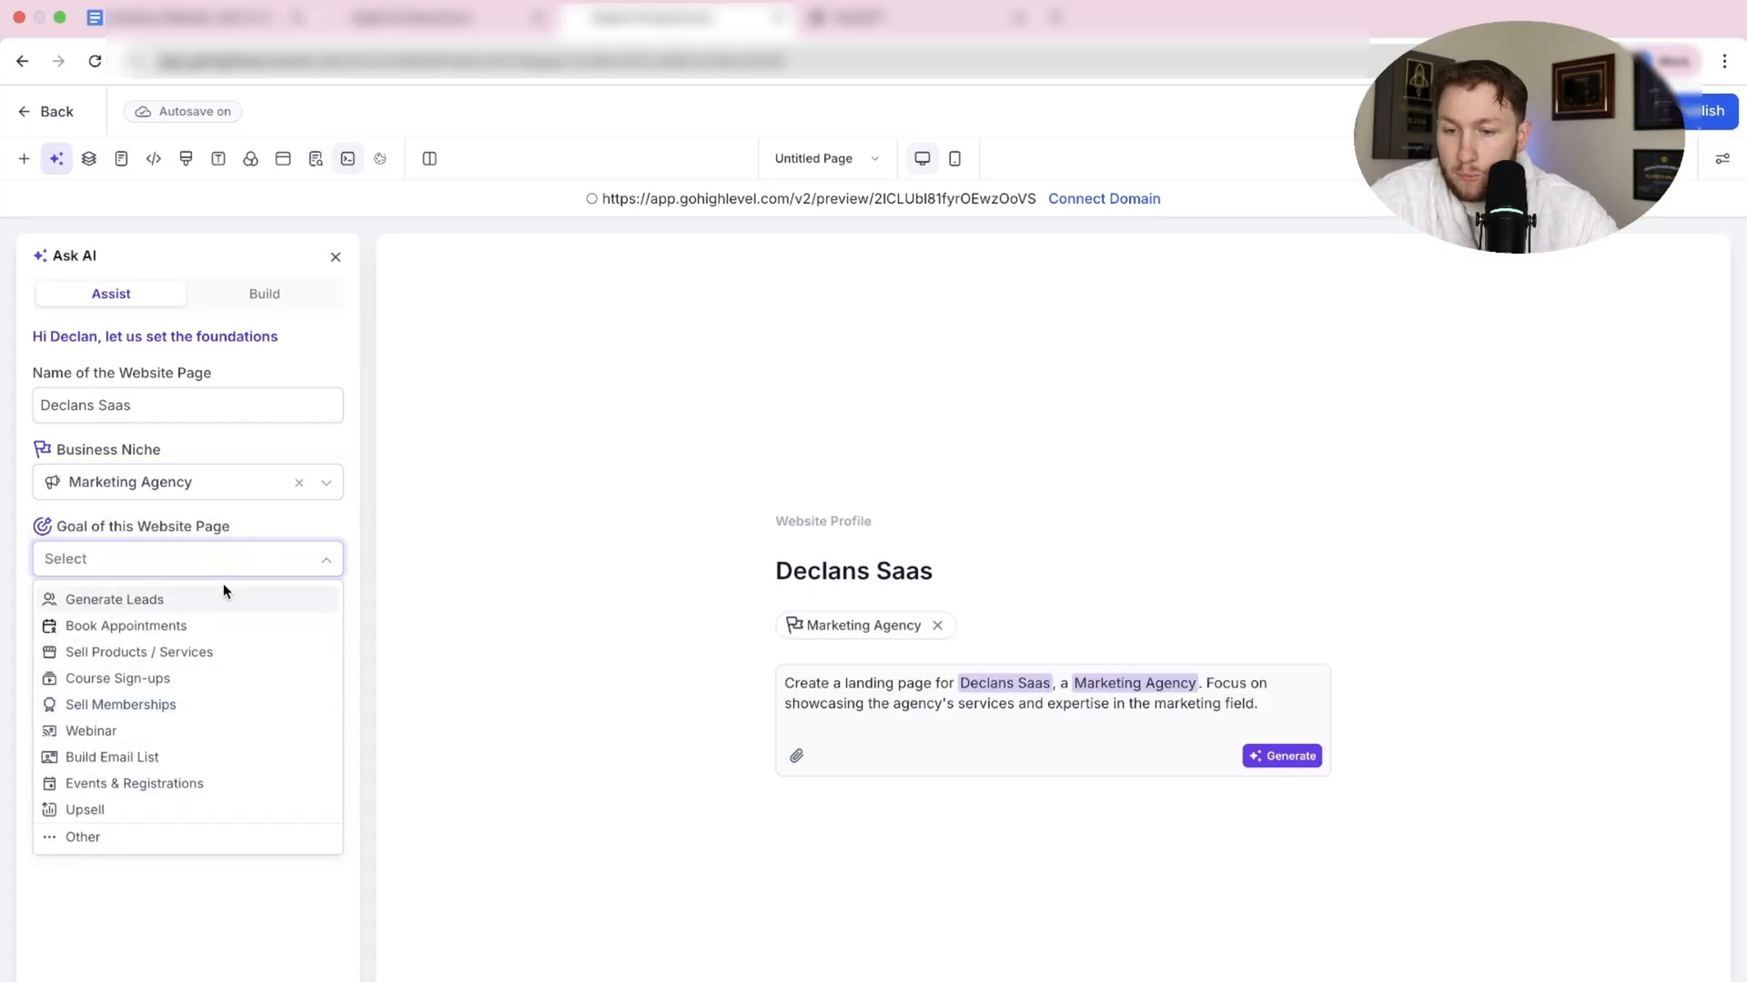
left_click(115, 598)
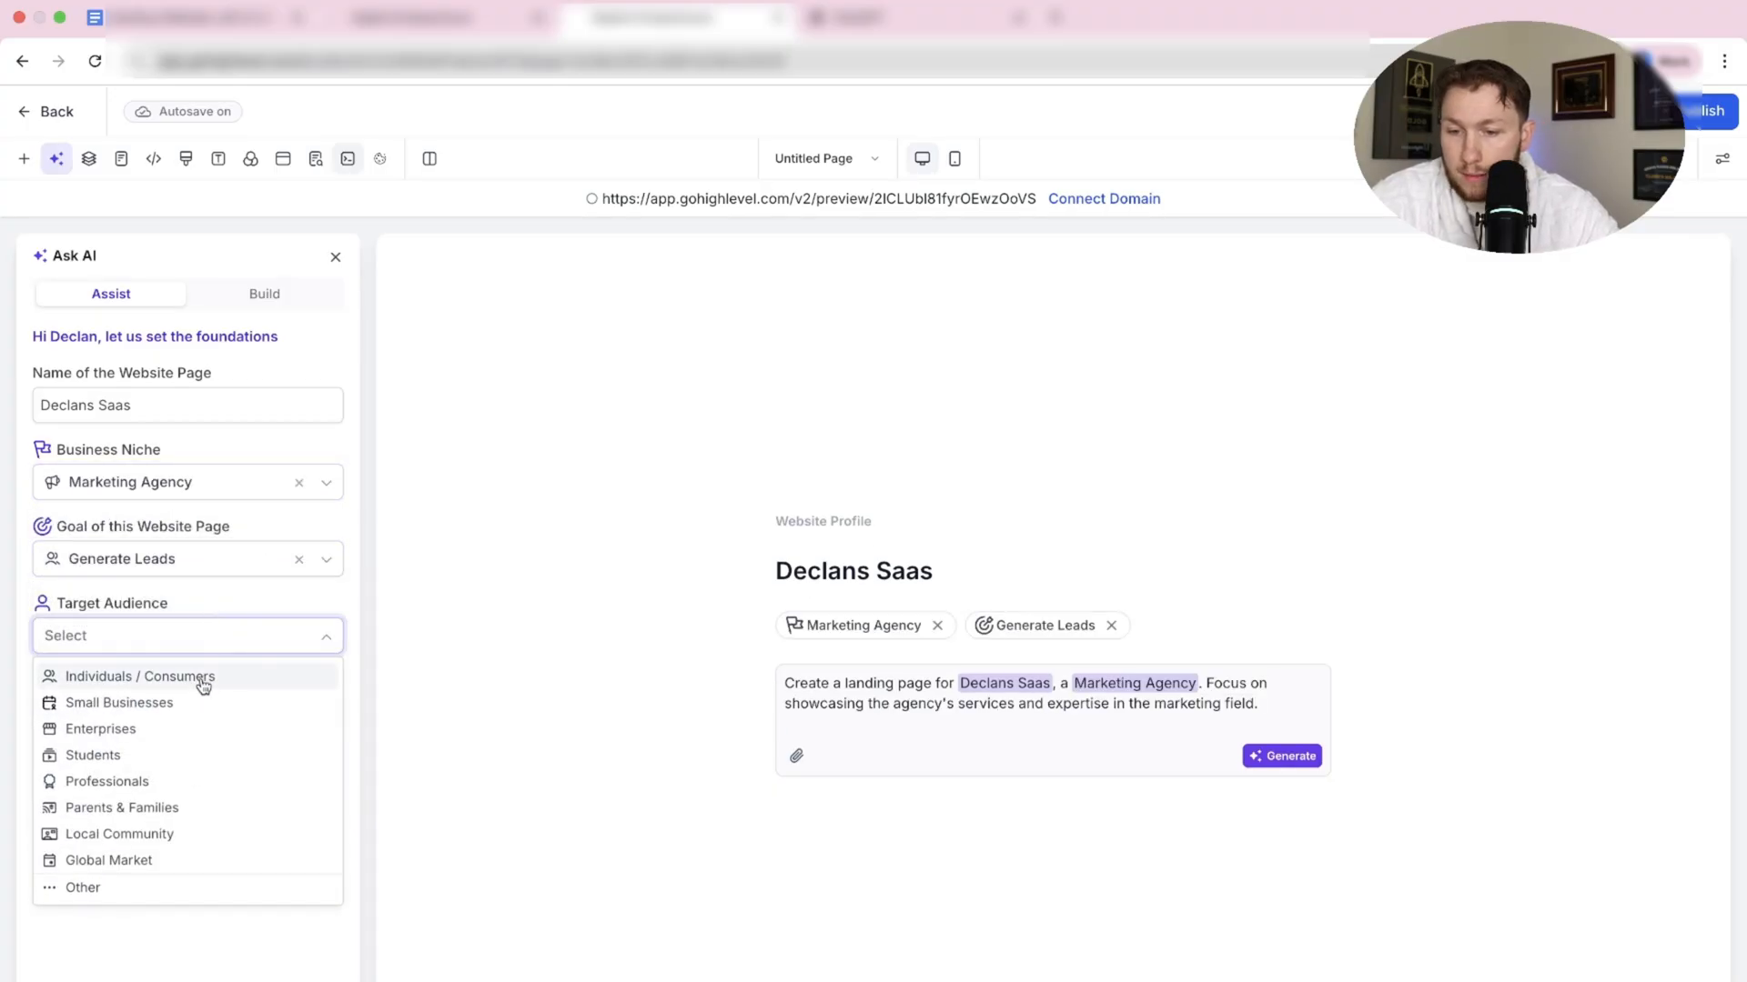
Target Small Businesses with a Discount / Special Deal offer and continue to the voice step.
left_click(119, 702)
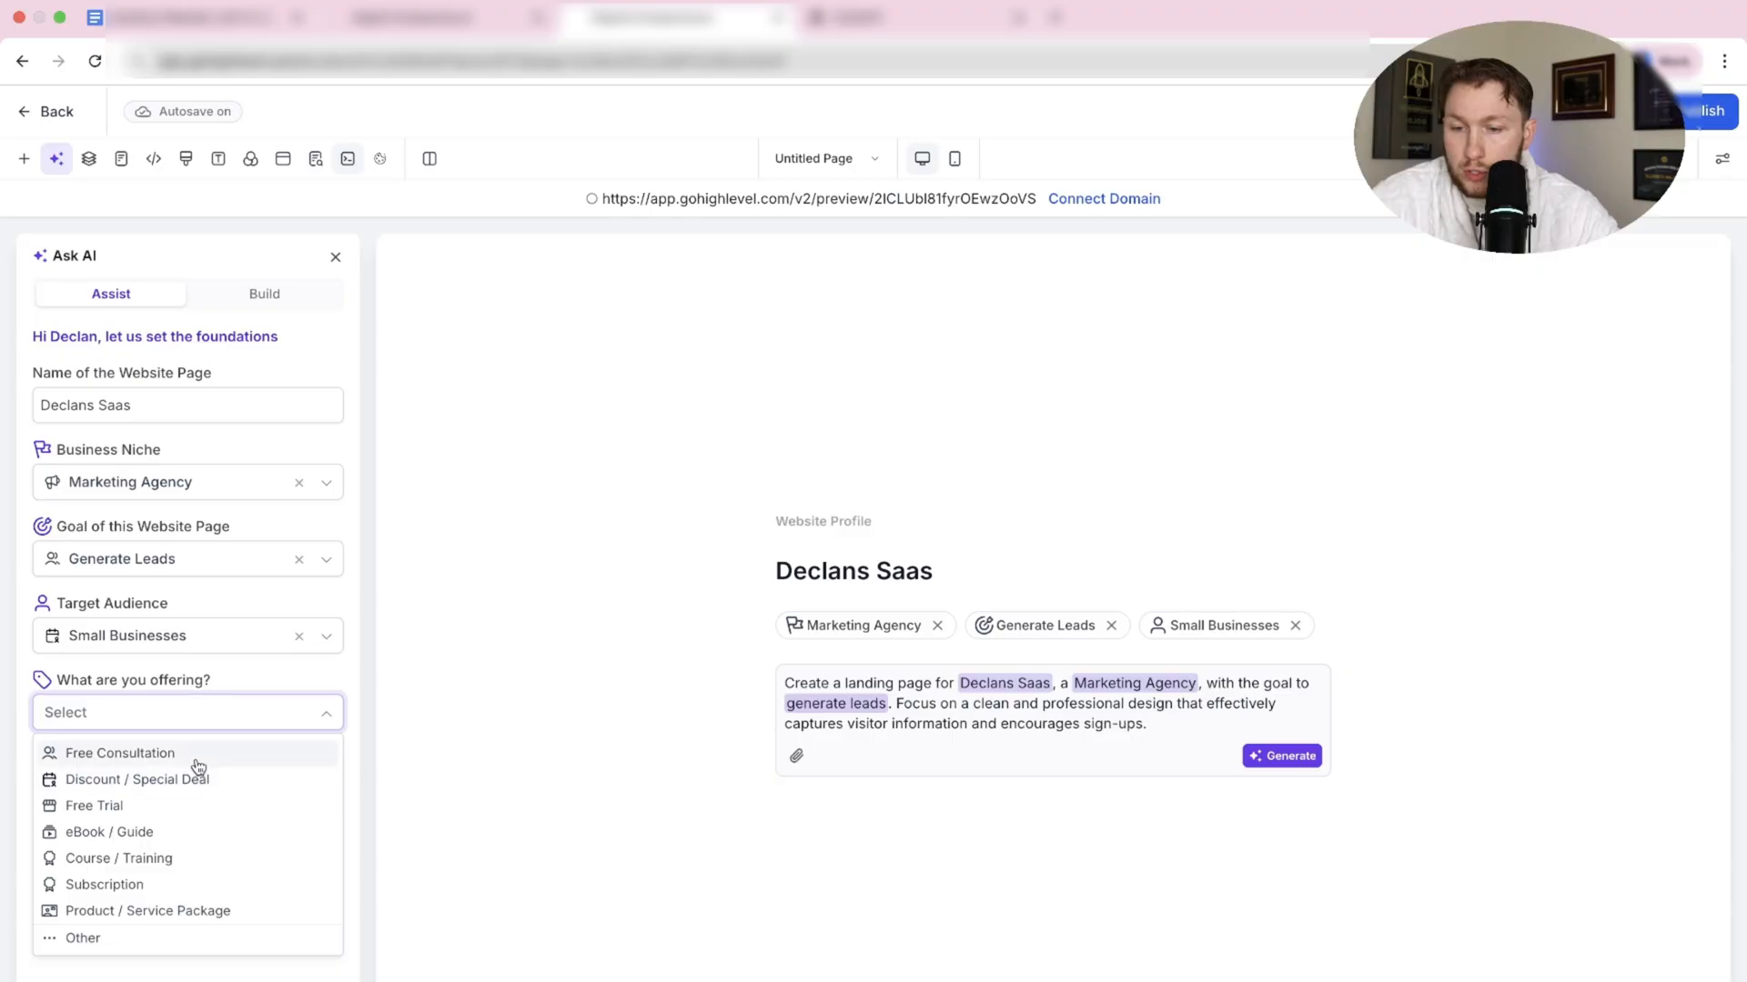
left_click(137, 778)
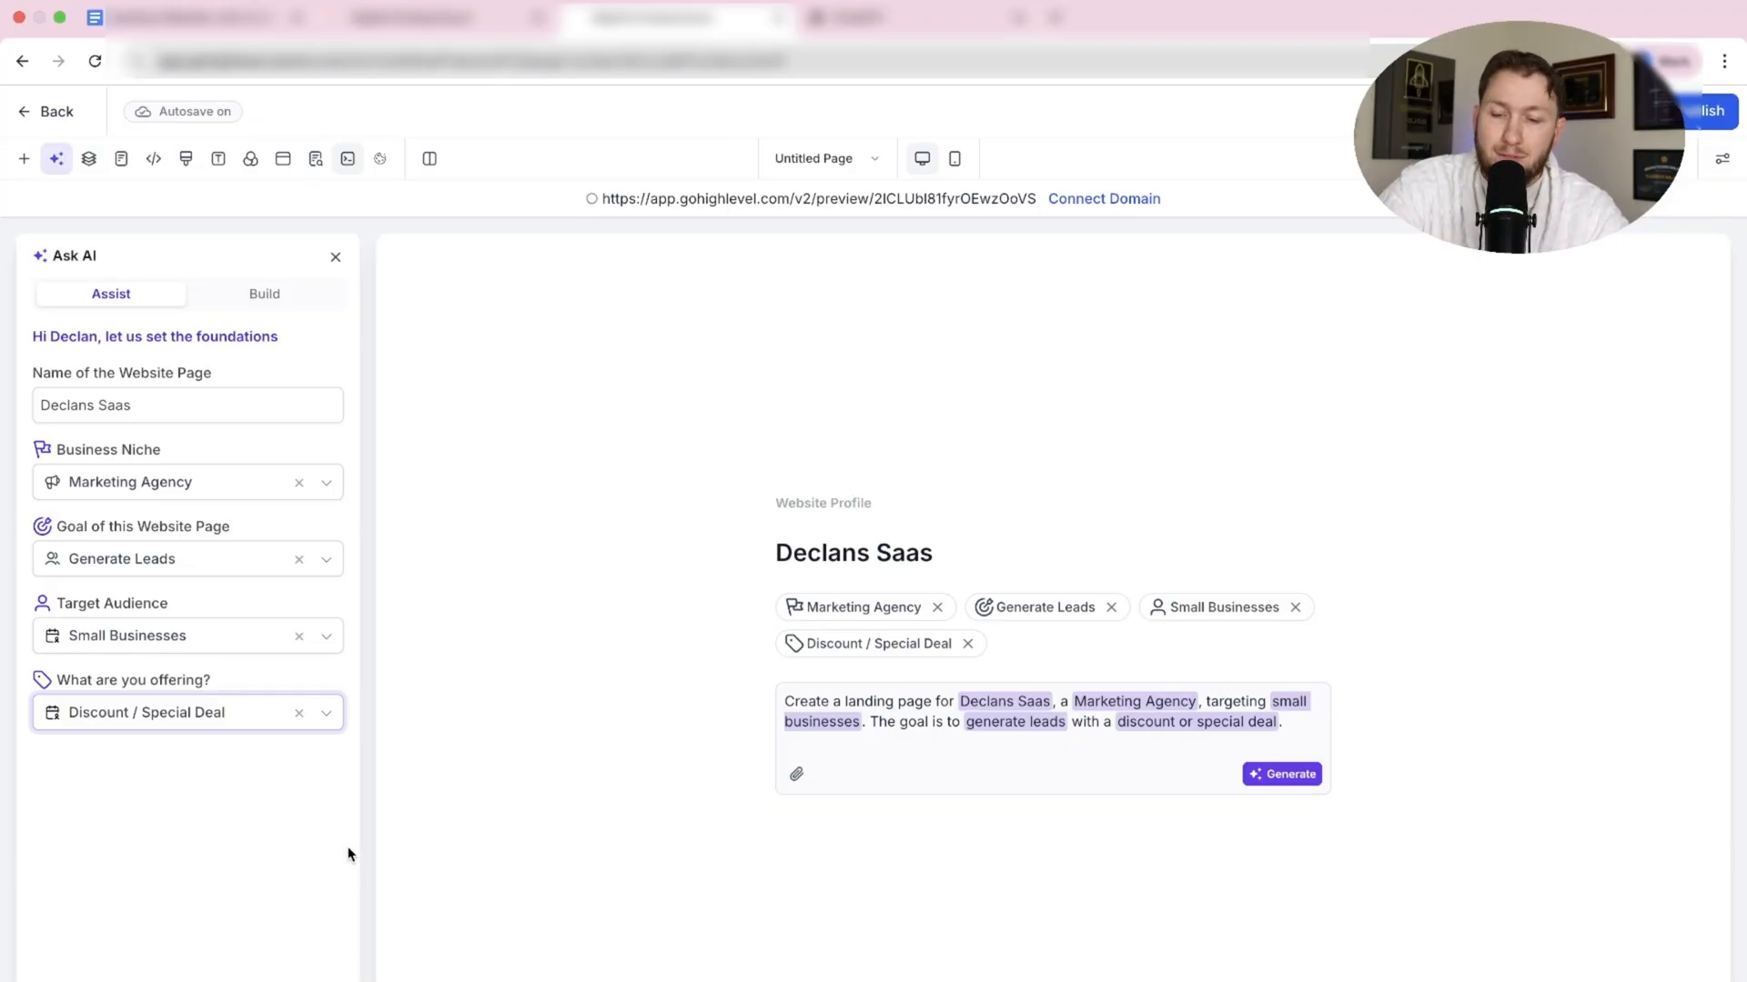
key("Return")
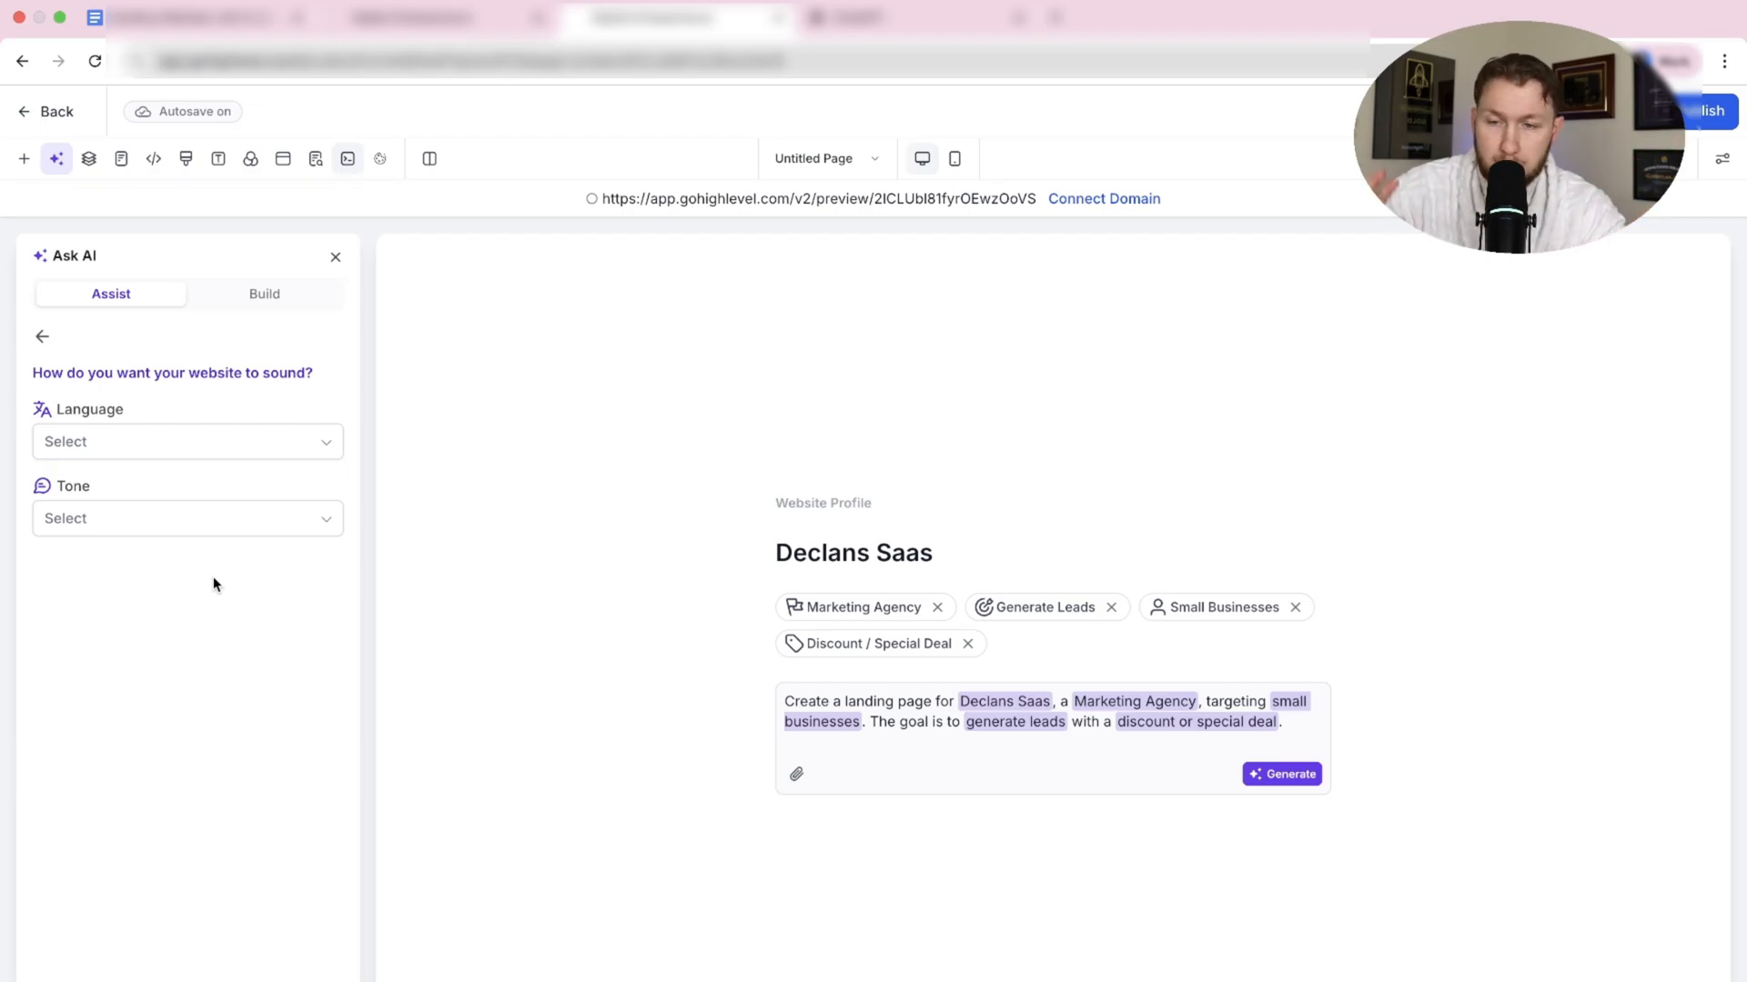
Set language English (US) and tone Professional, then continue to the appearance step.
left_click(187, 441)
left_click(137, 486)
left_click(188, 517)
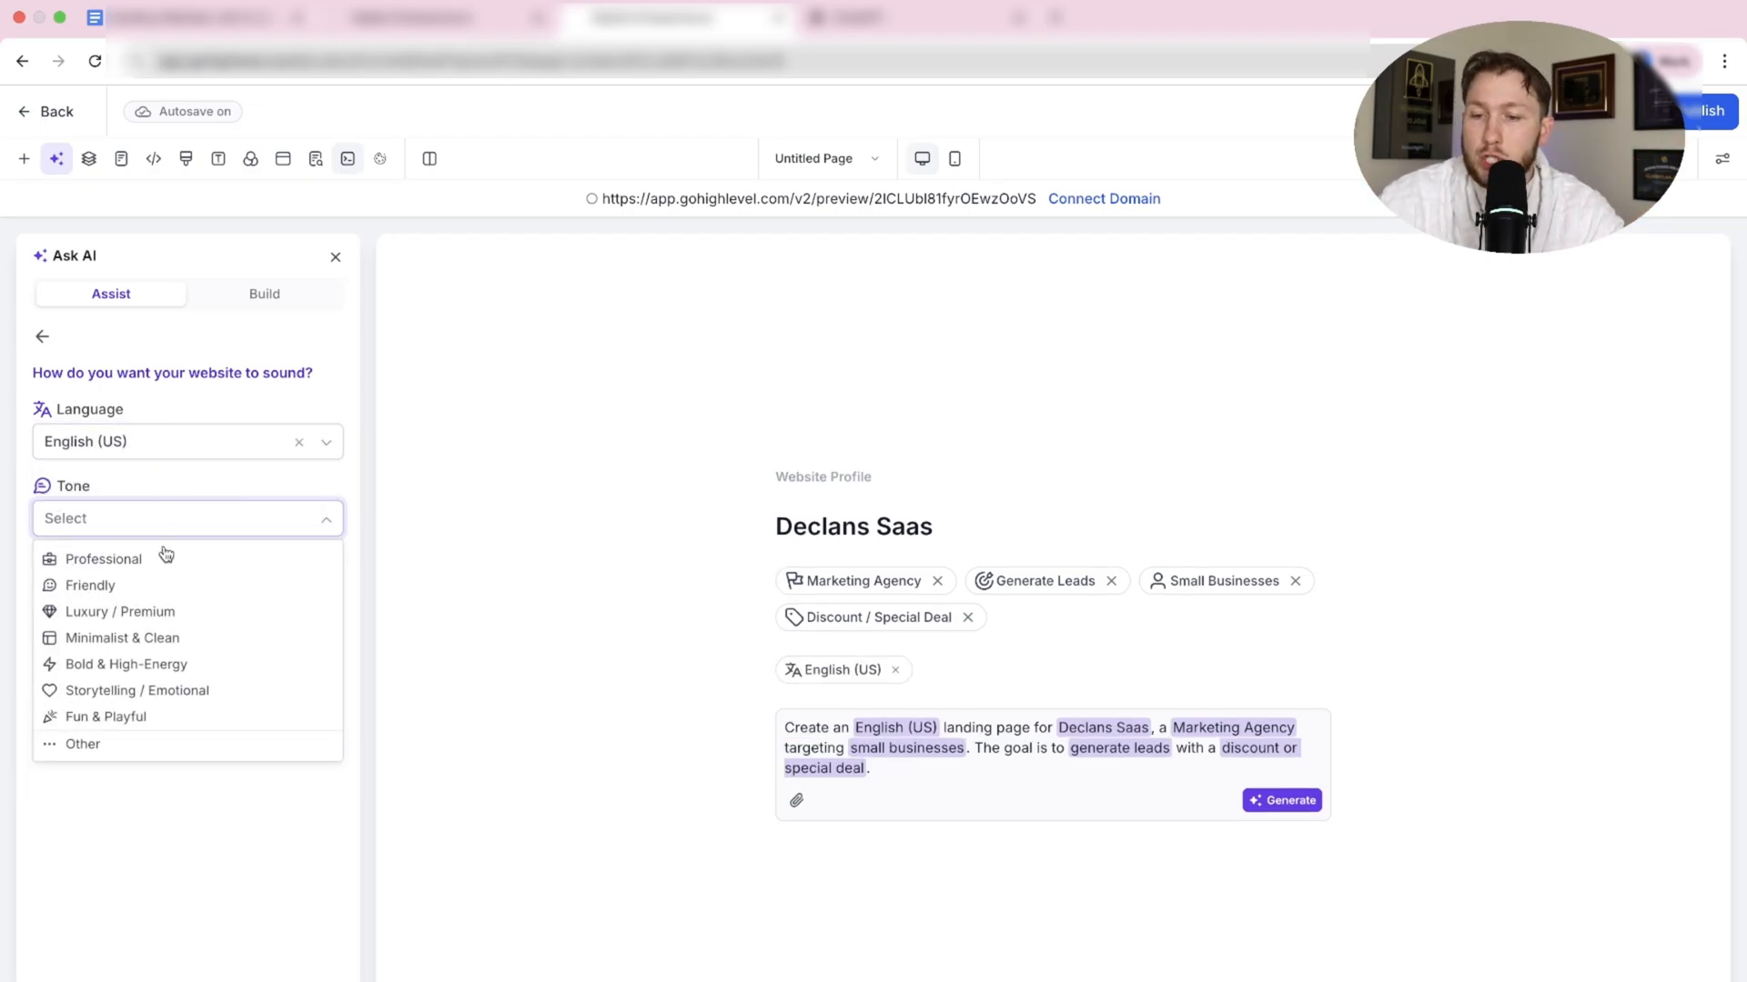
left_click(105, 560)
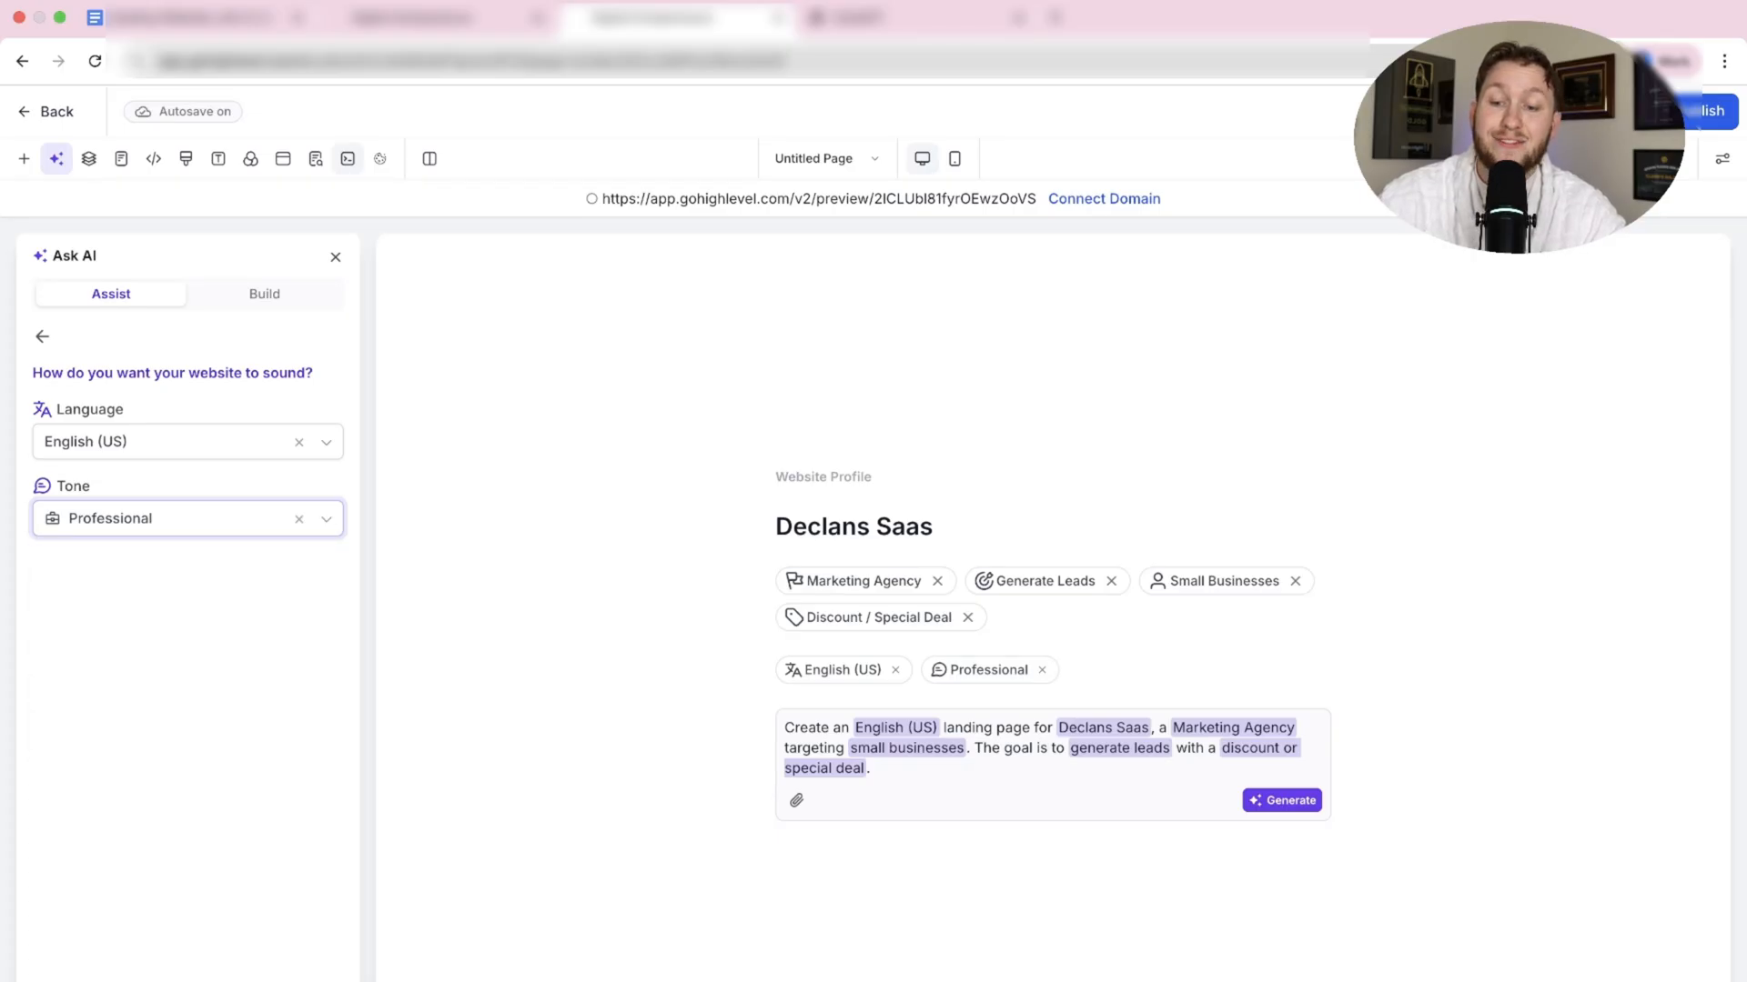
left_click(1076, 775)
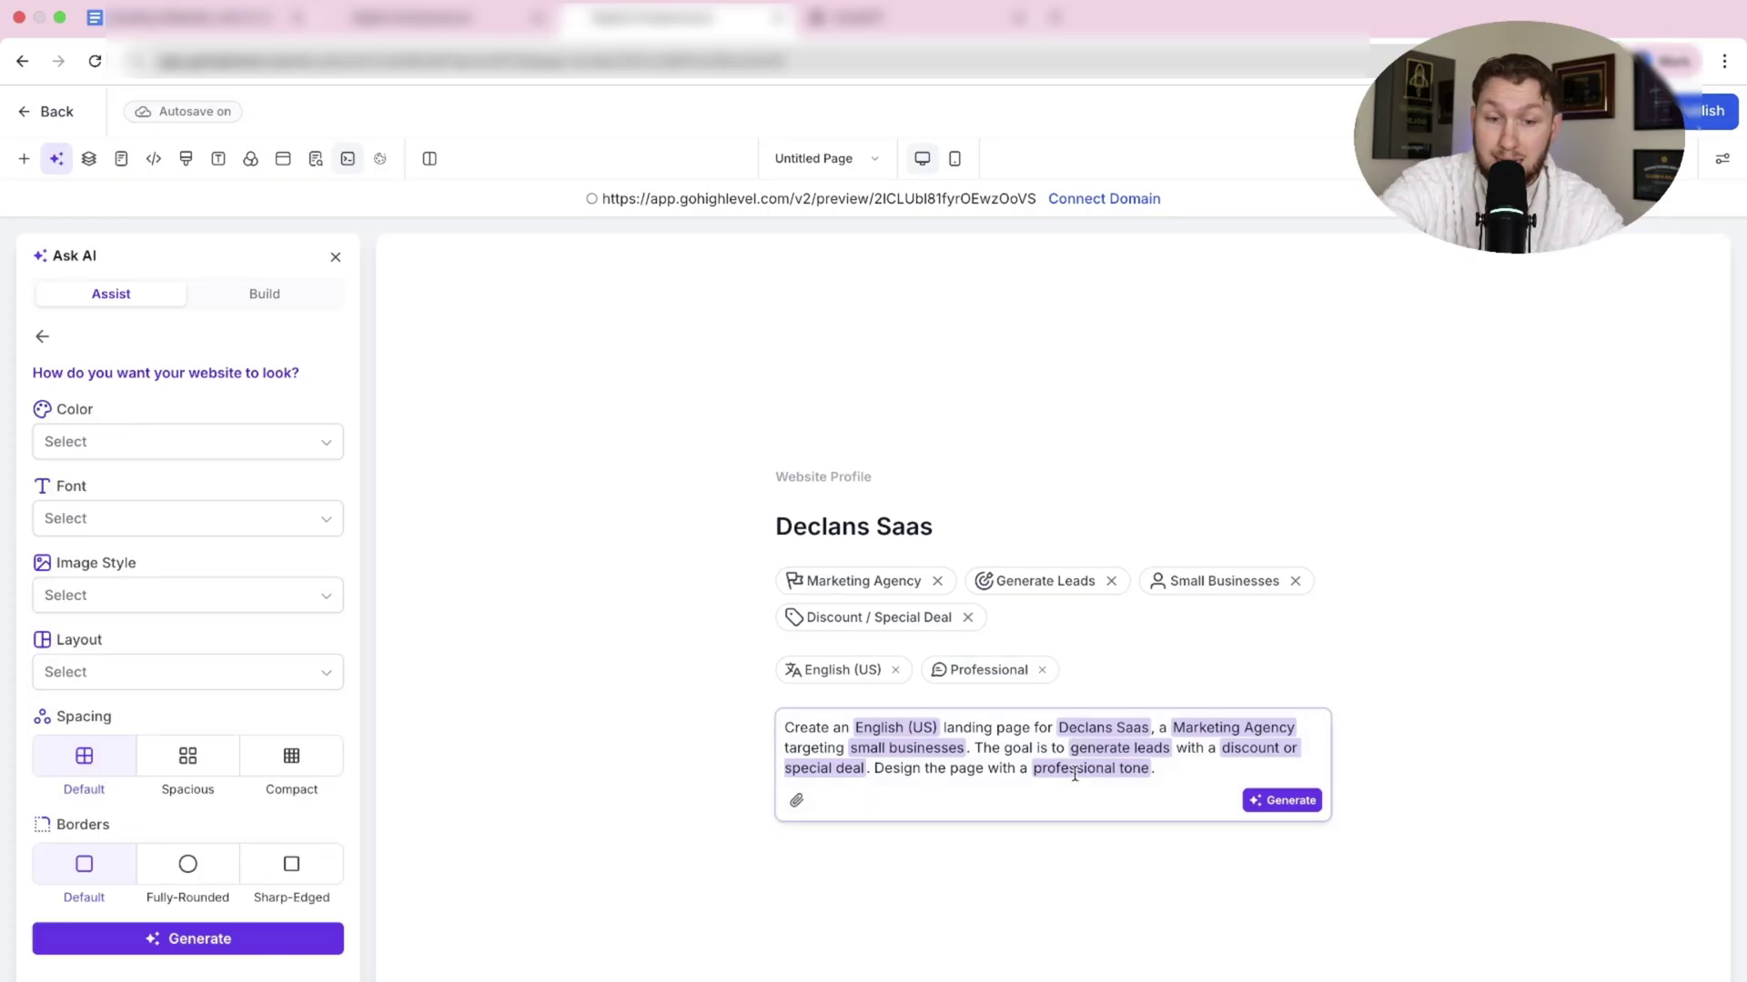
Browse colour, font, image style and layout options without choosing, then generate the page.
left_click(270, 441)
left_click(266, 407)
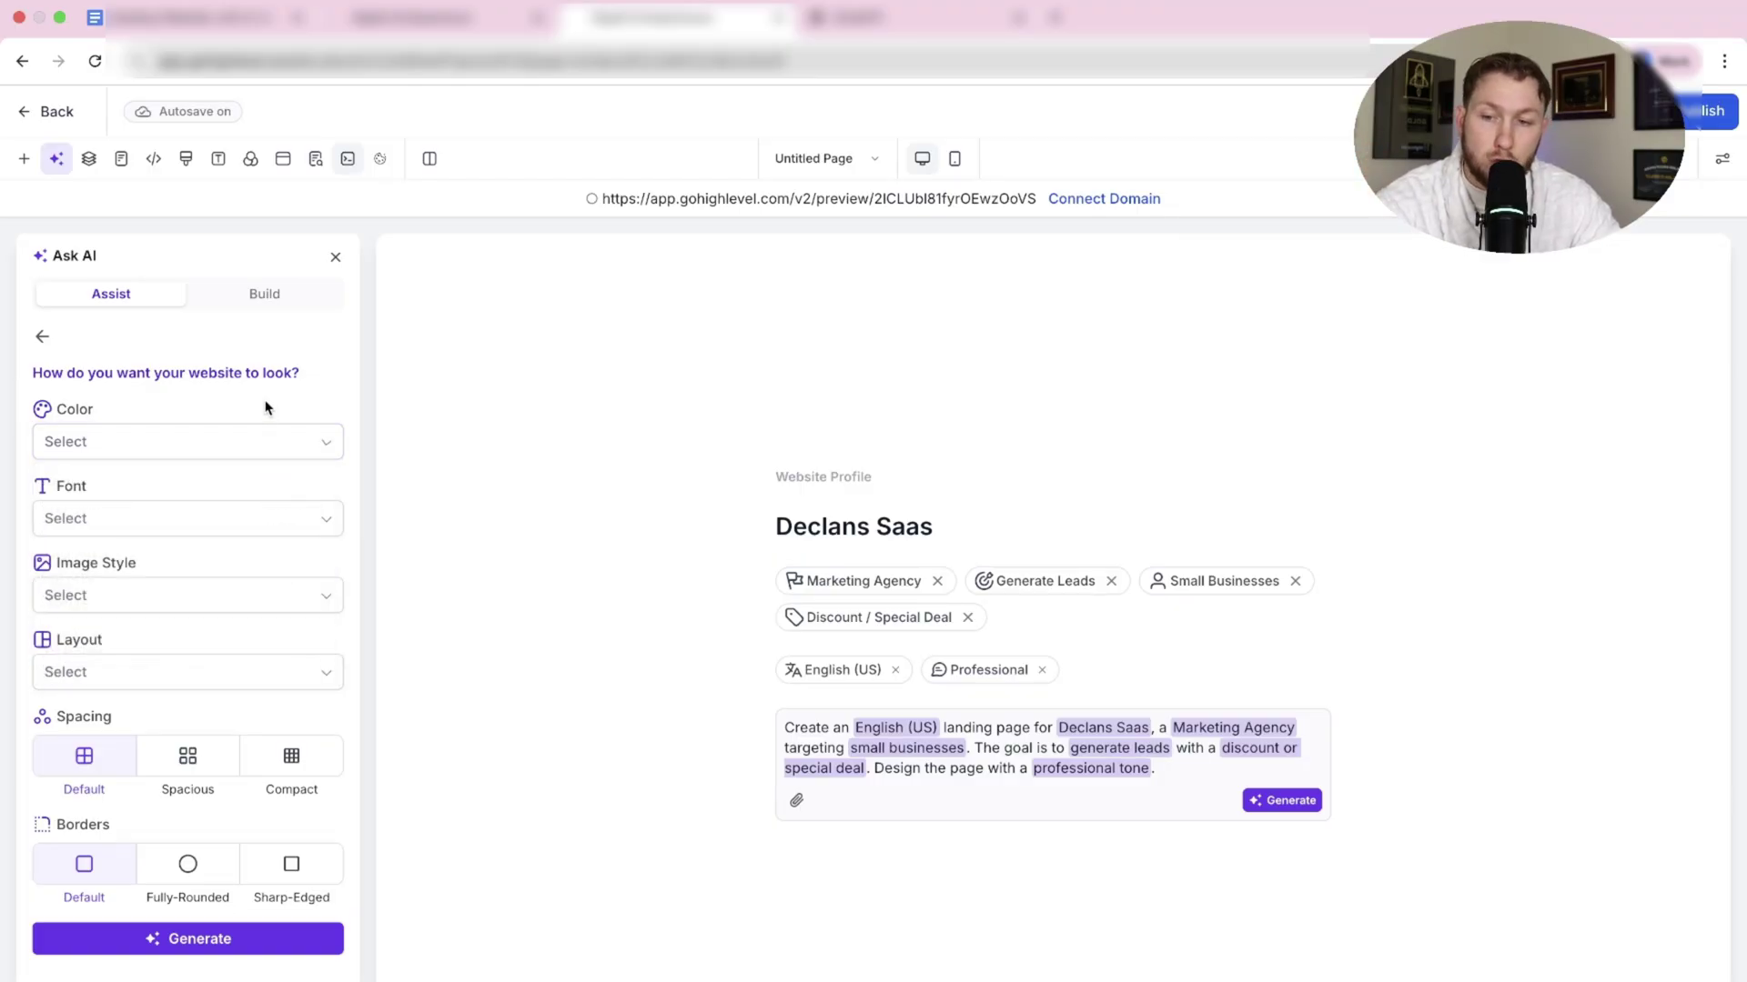
left_click(231, 517)
left_click(231, 596)
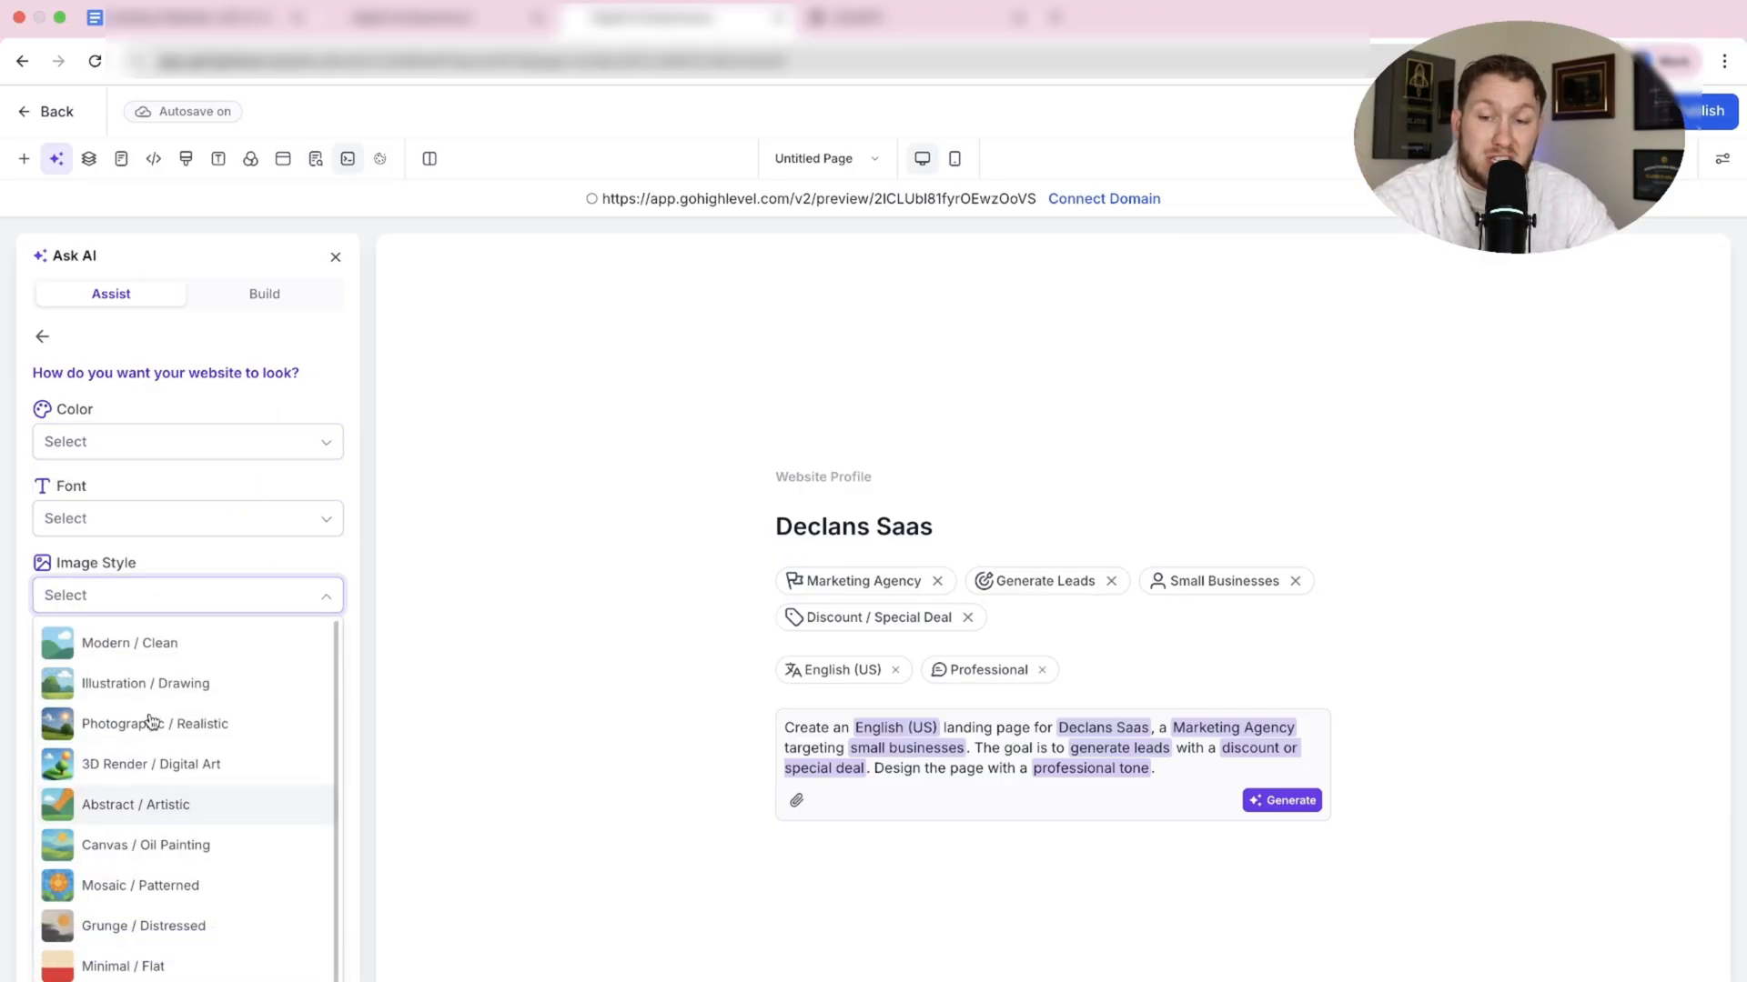
left_click(187, 562)
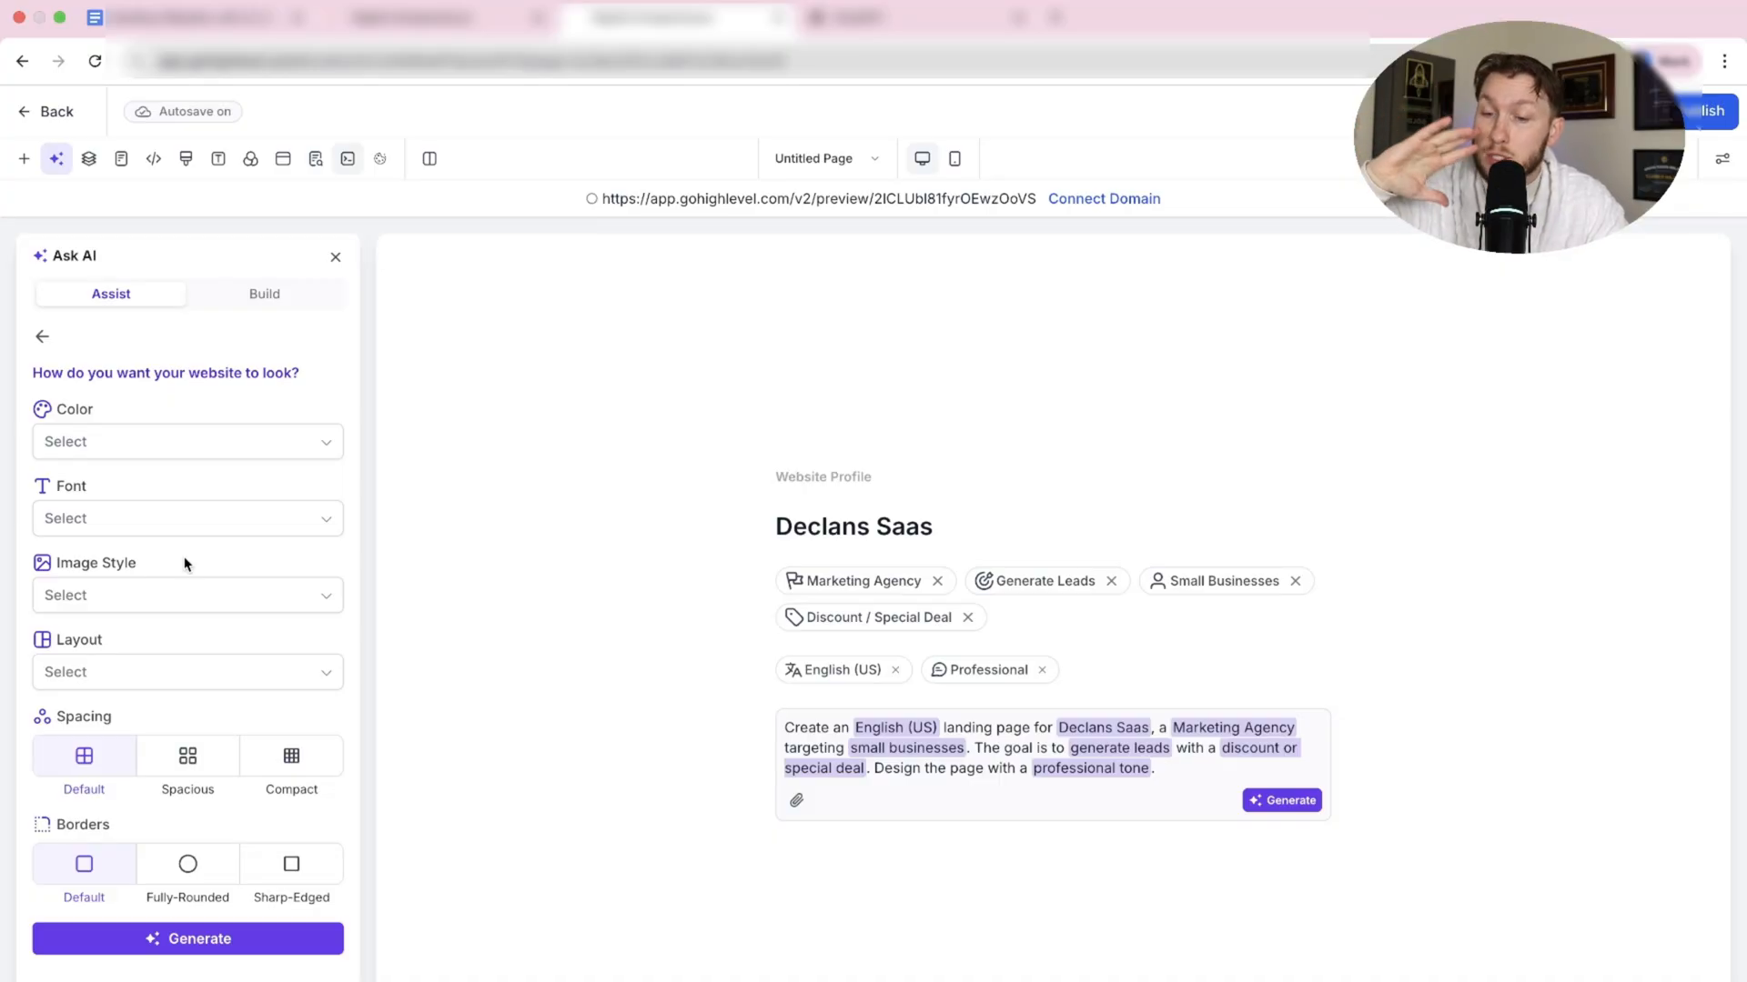
left_click(200, 670)
left_click(186, 638)
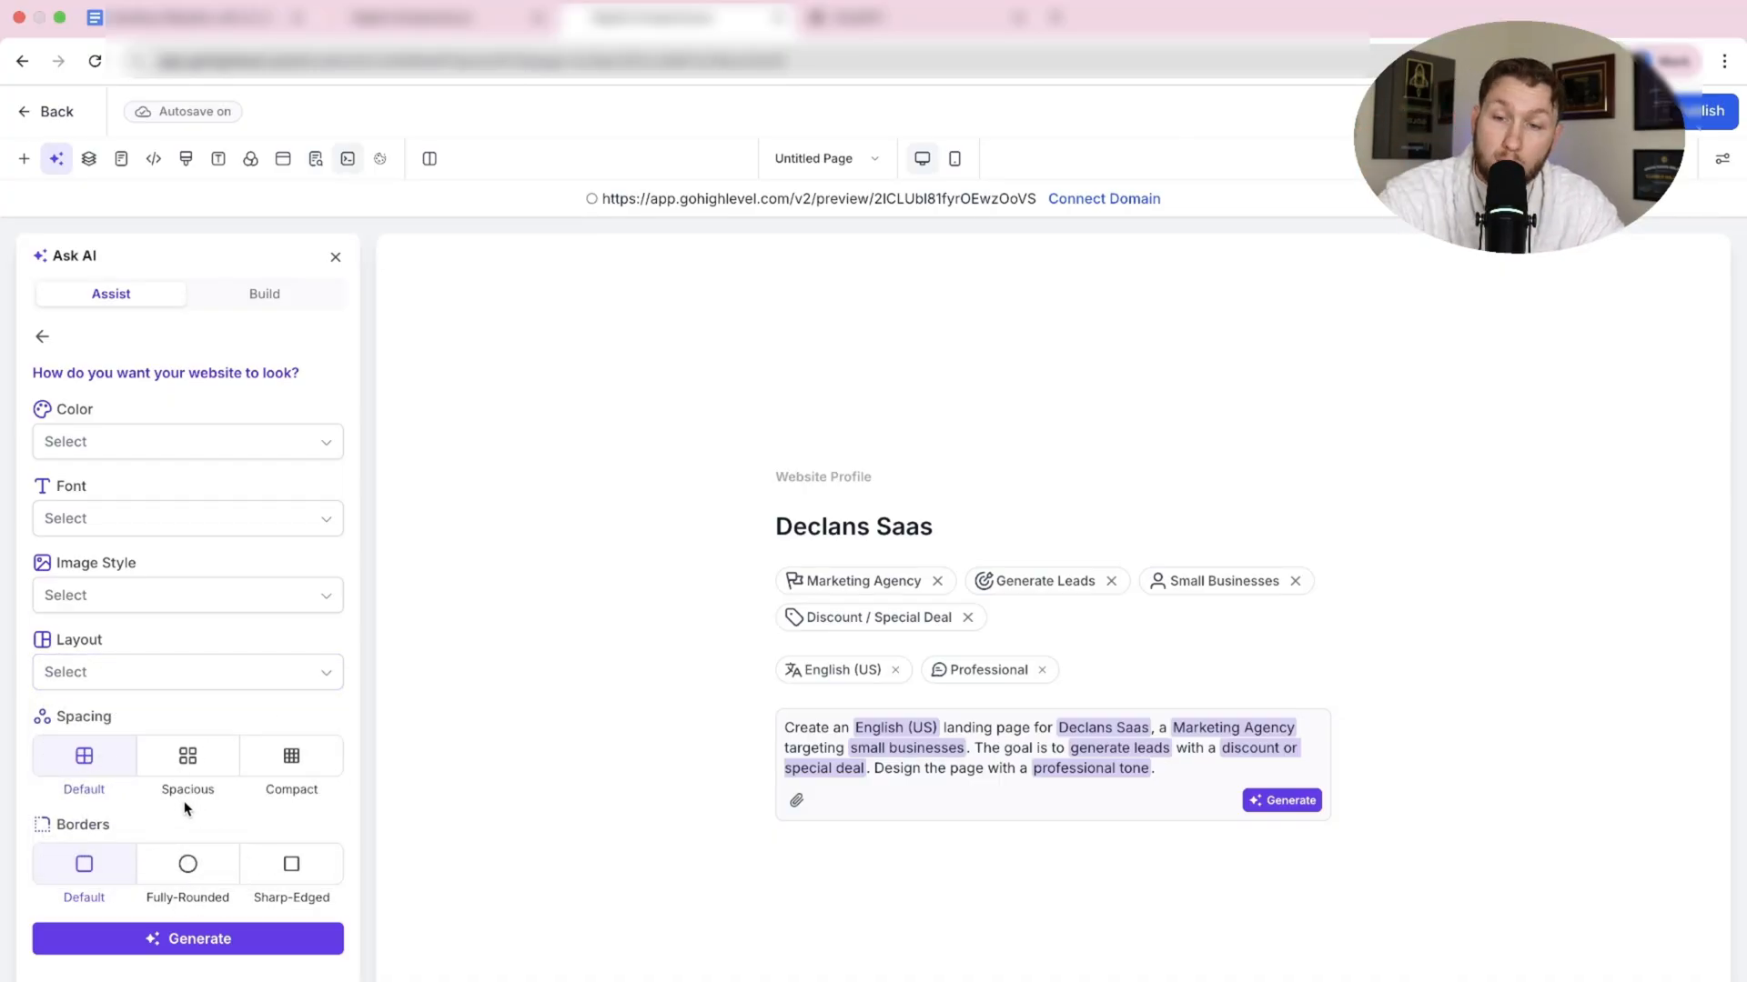
left_click(235, 939)
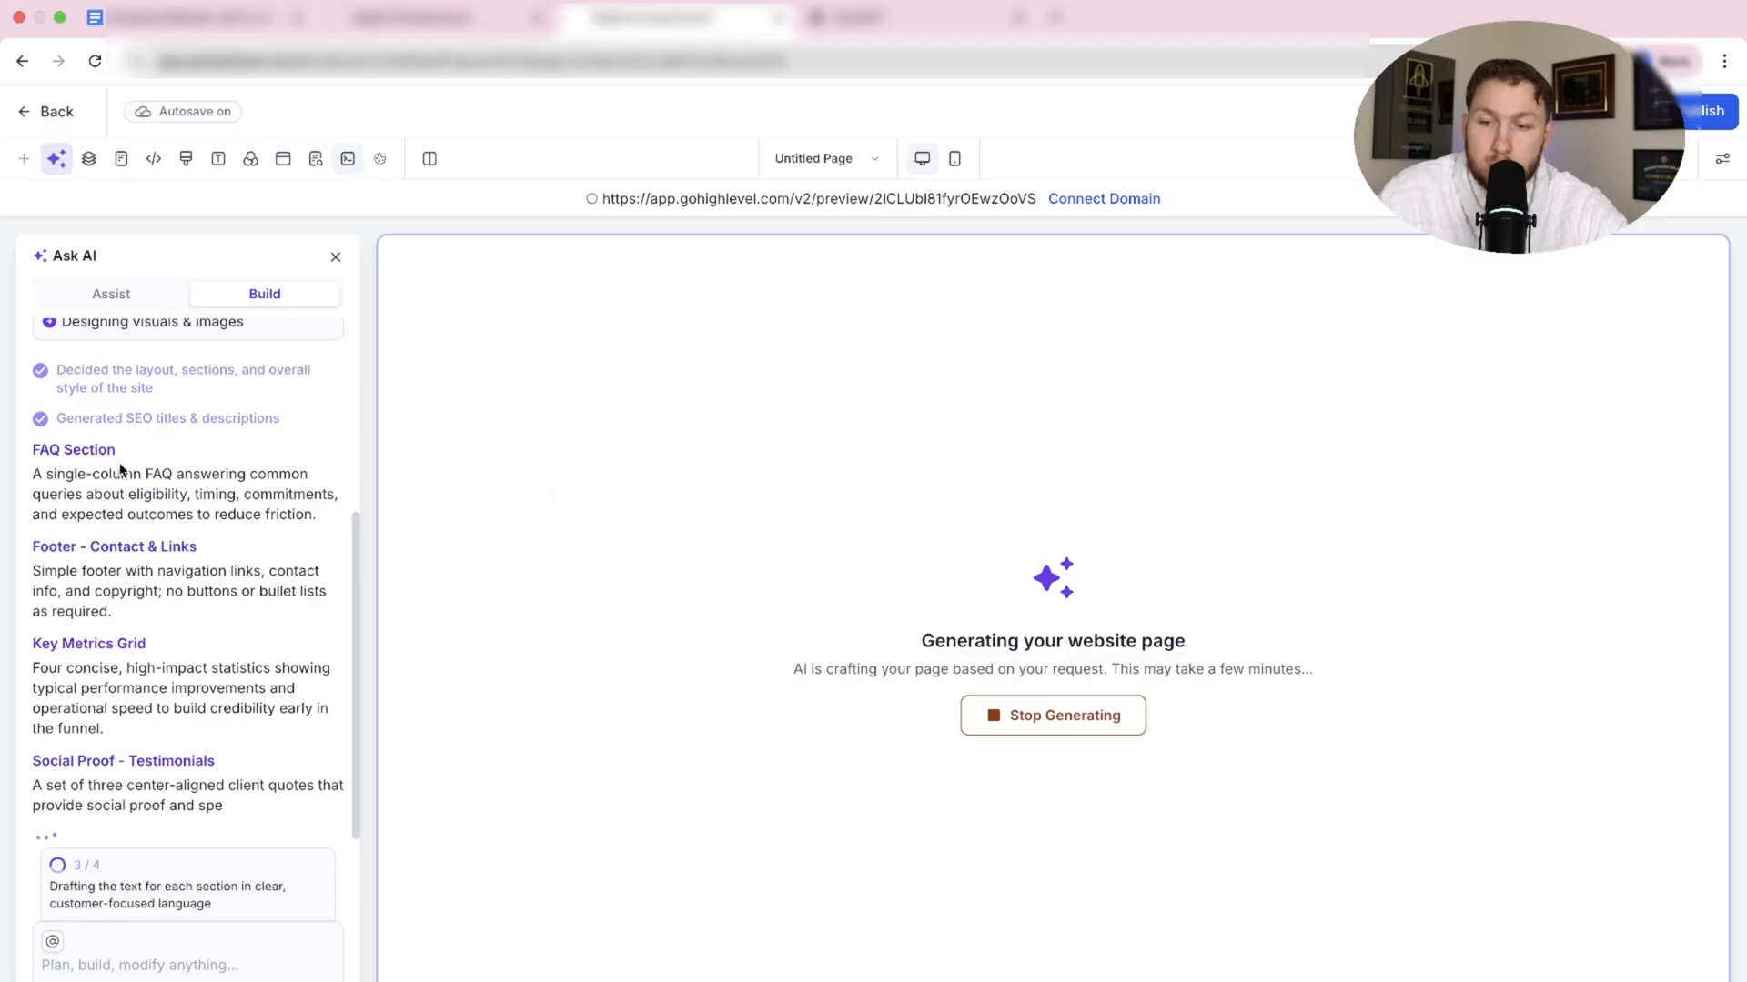
scroll(82, 547, "down", 3)
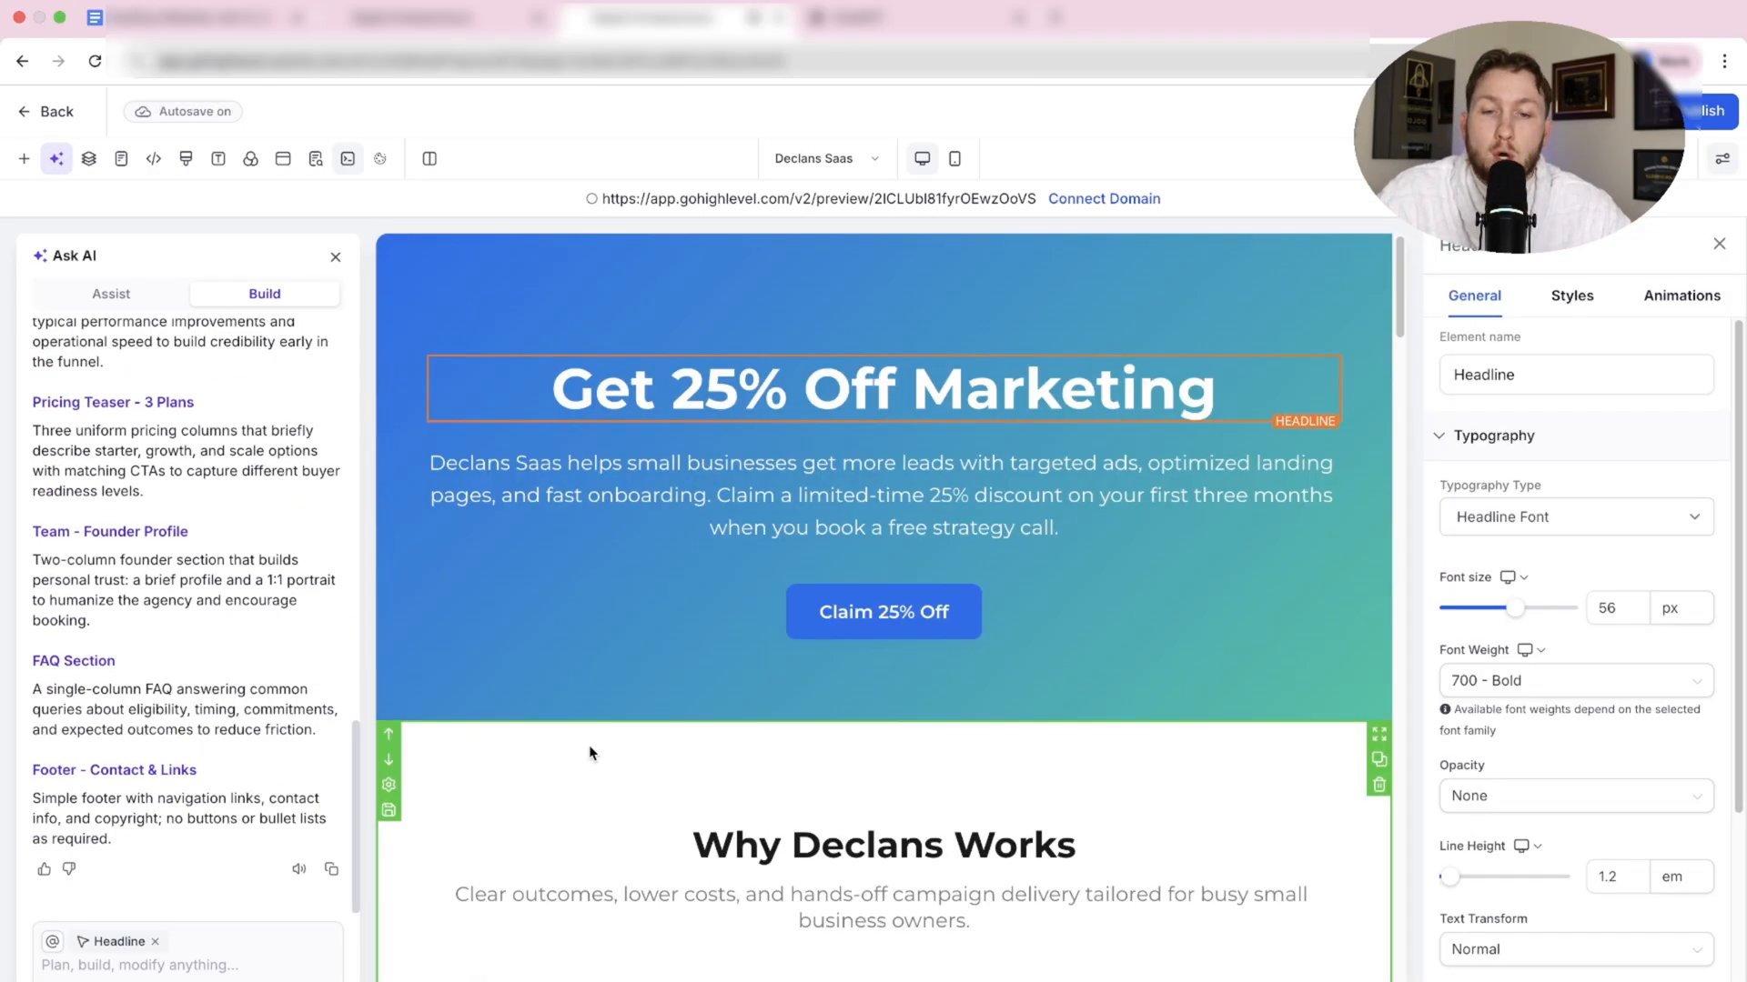
scroll(682, 734, "down", 5)
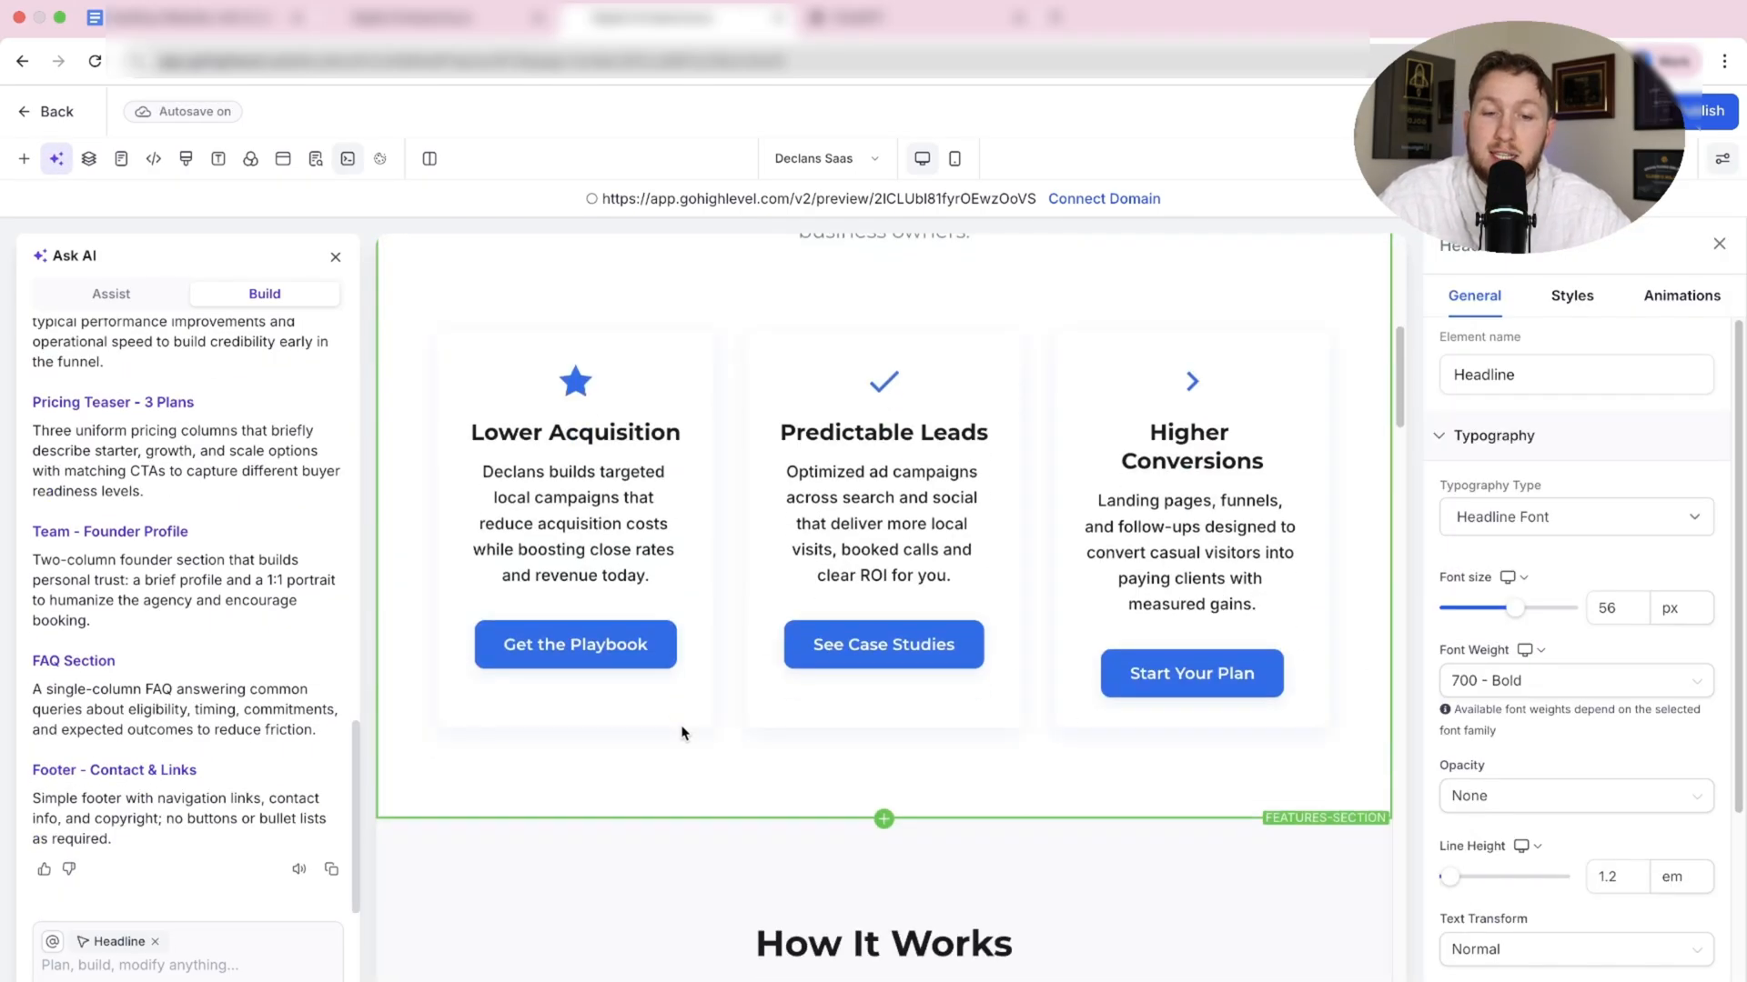
scroll(683, 732, "down", 5)
scroll(684, 734, "up", 5)
scroll(683, 732, "up", 5)
scroll(684, 733, "up", 5)
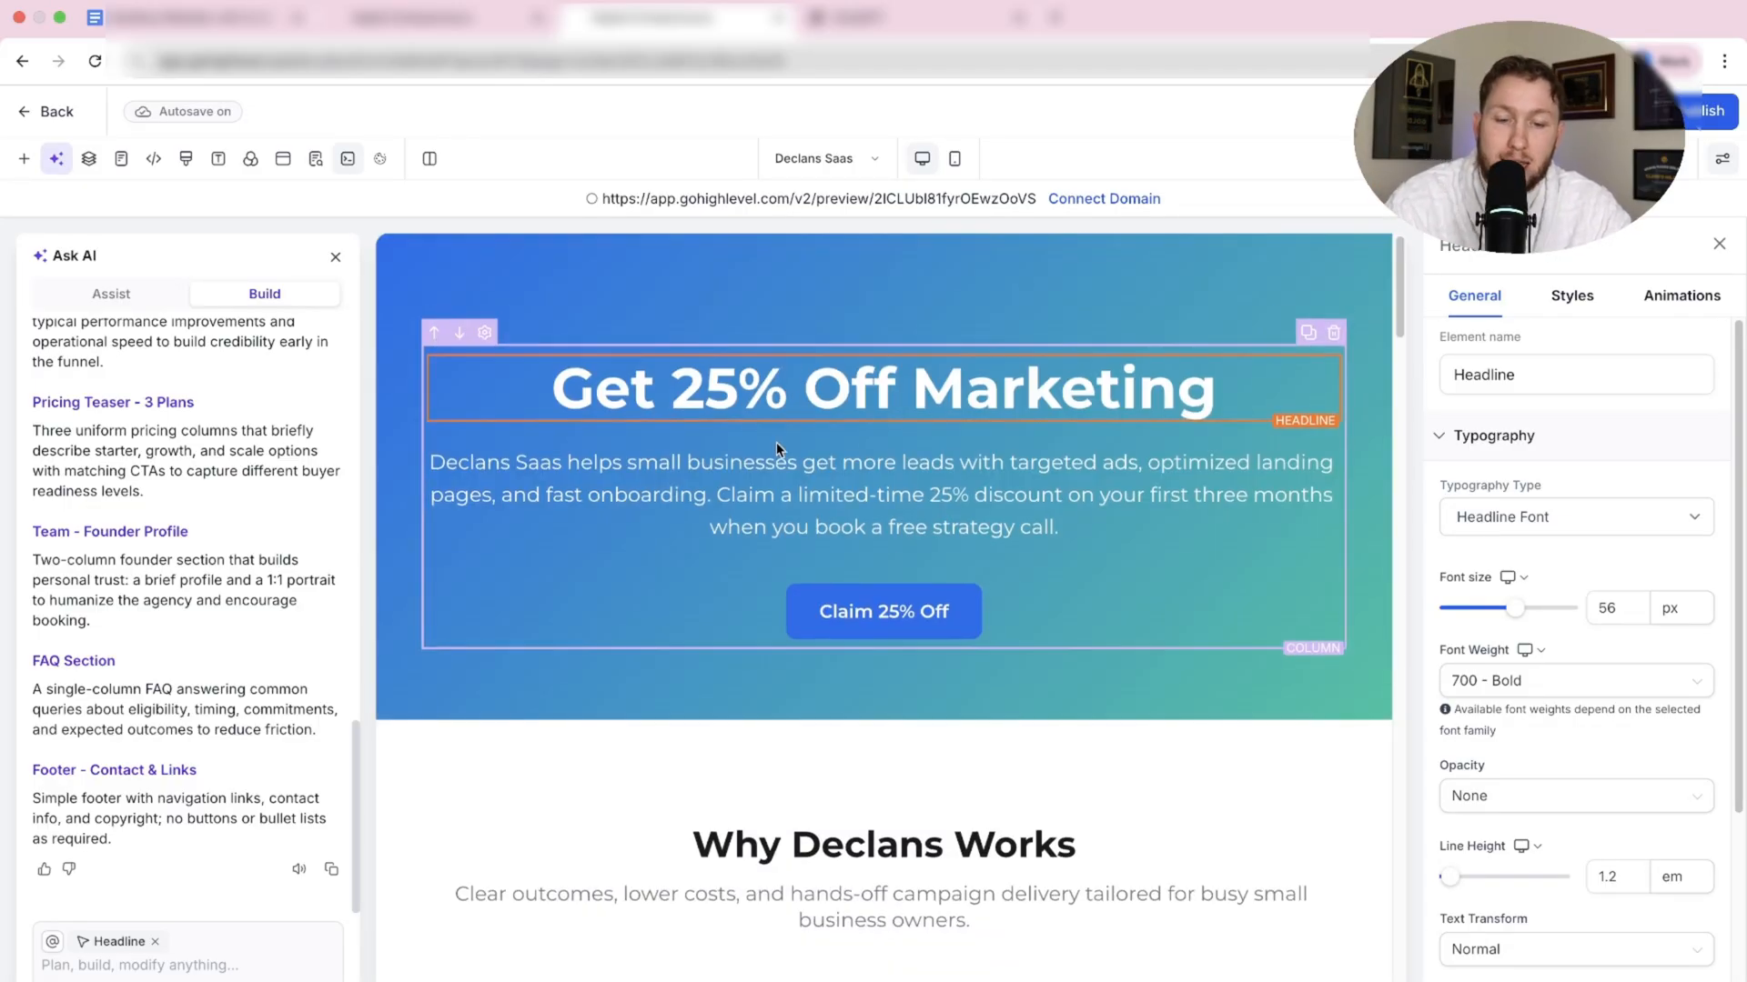
scroll(779, 445, "down", 3)
scroll(833, 489, "down", 2)
scroll(834, 490, "down", 3)
scroll(834, 490, "down", 3)
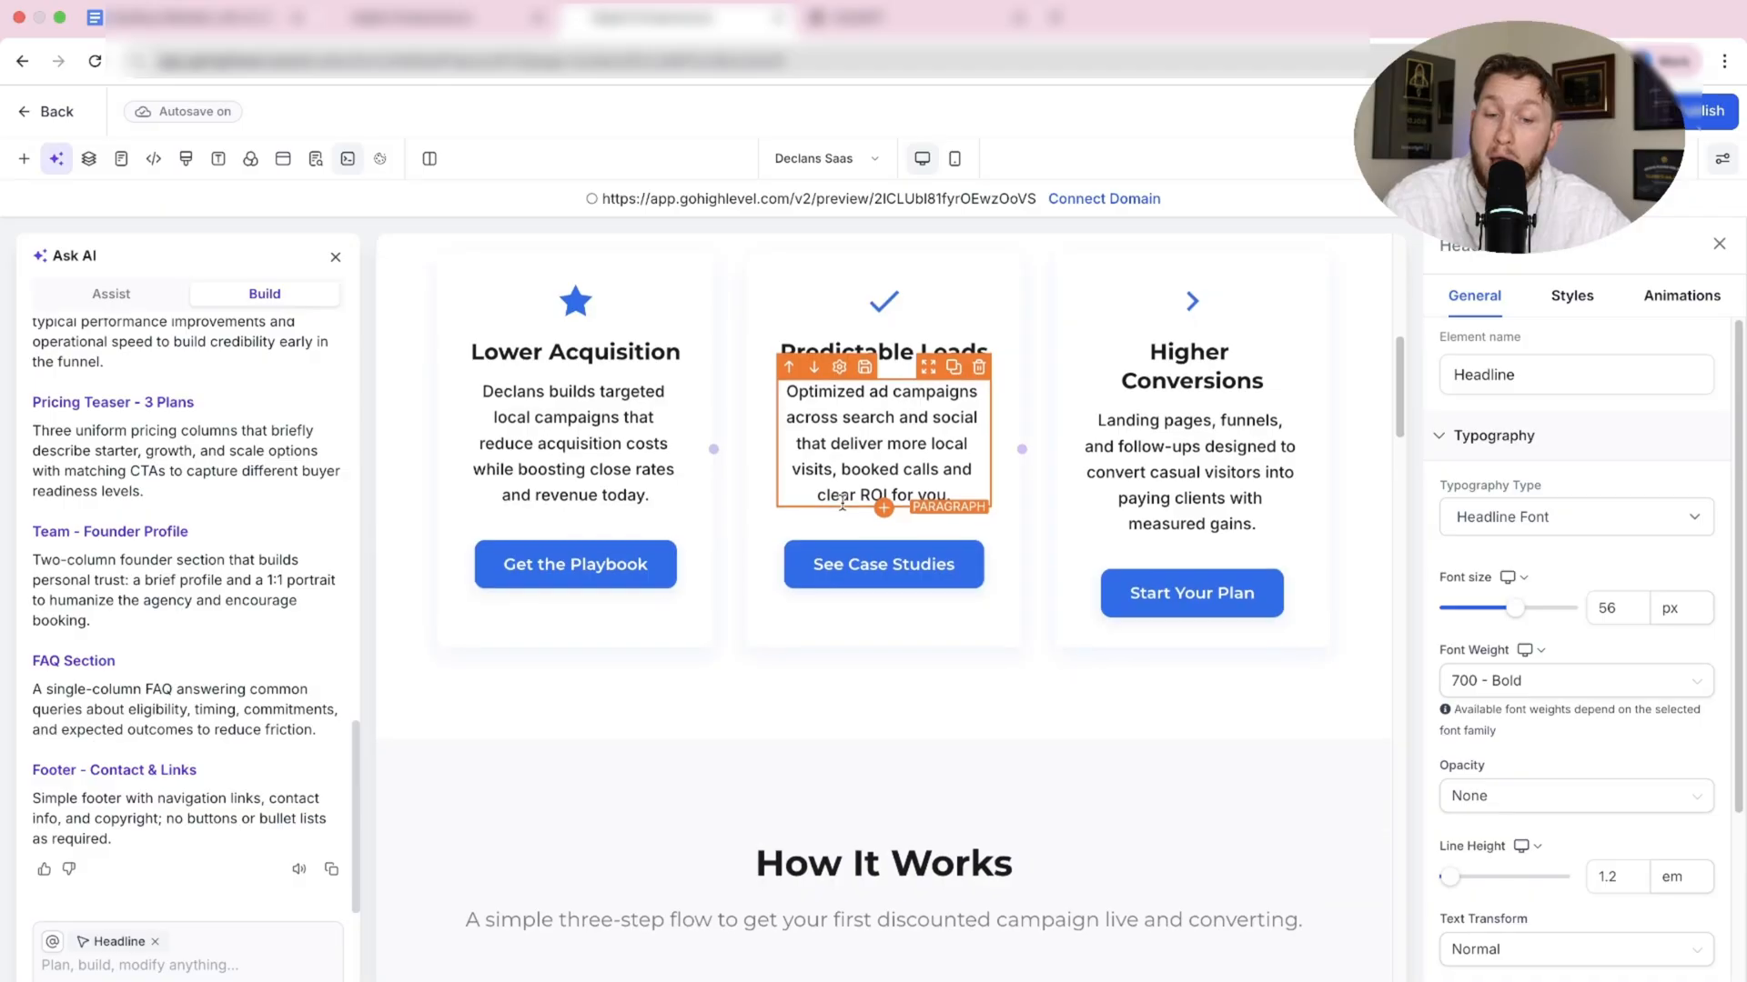
scroll(833, 490, "down", 3)
scroll(944, 394, "down", 3)
scroll(834, 601, "down", 2)
scroll(834, 602, "down", 4)
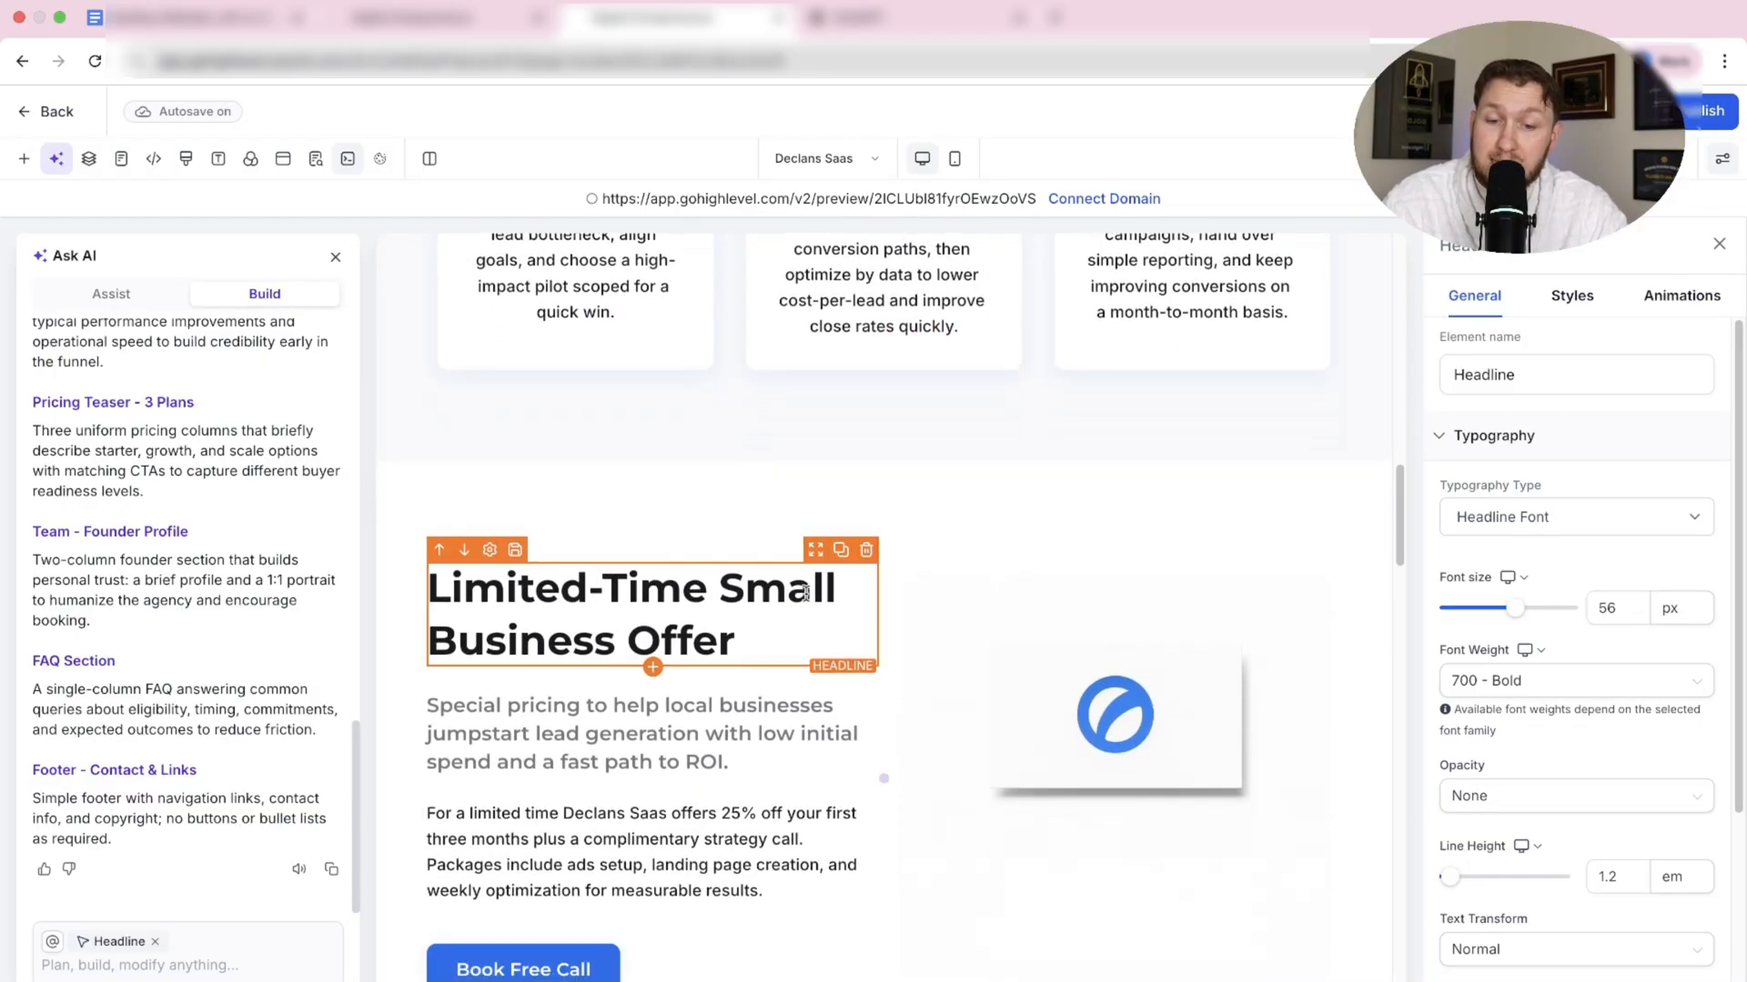
scroll(834, 601, "down", 4)
scroll(853, 682, "down", 3)
scroll(854, 682, "down", 4)
scroll(955, 683, "down", 4)
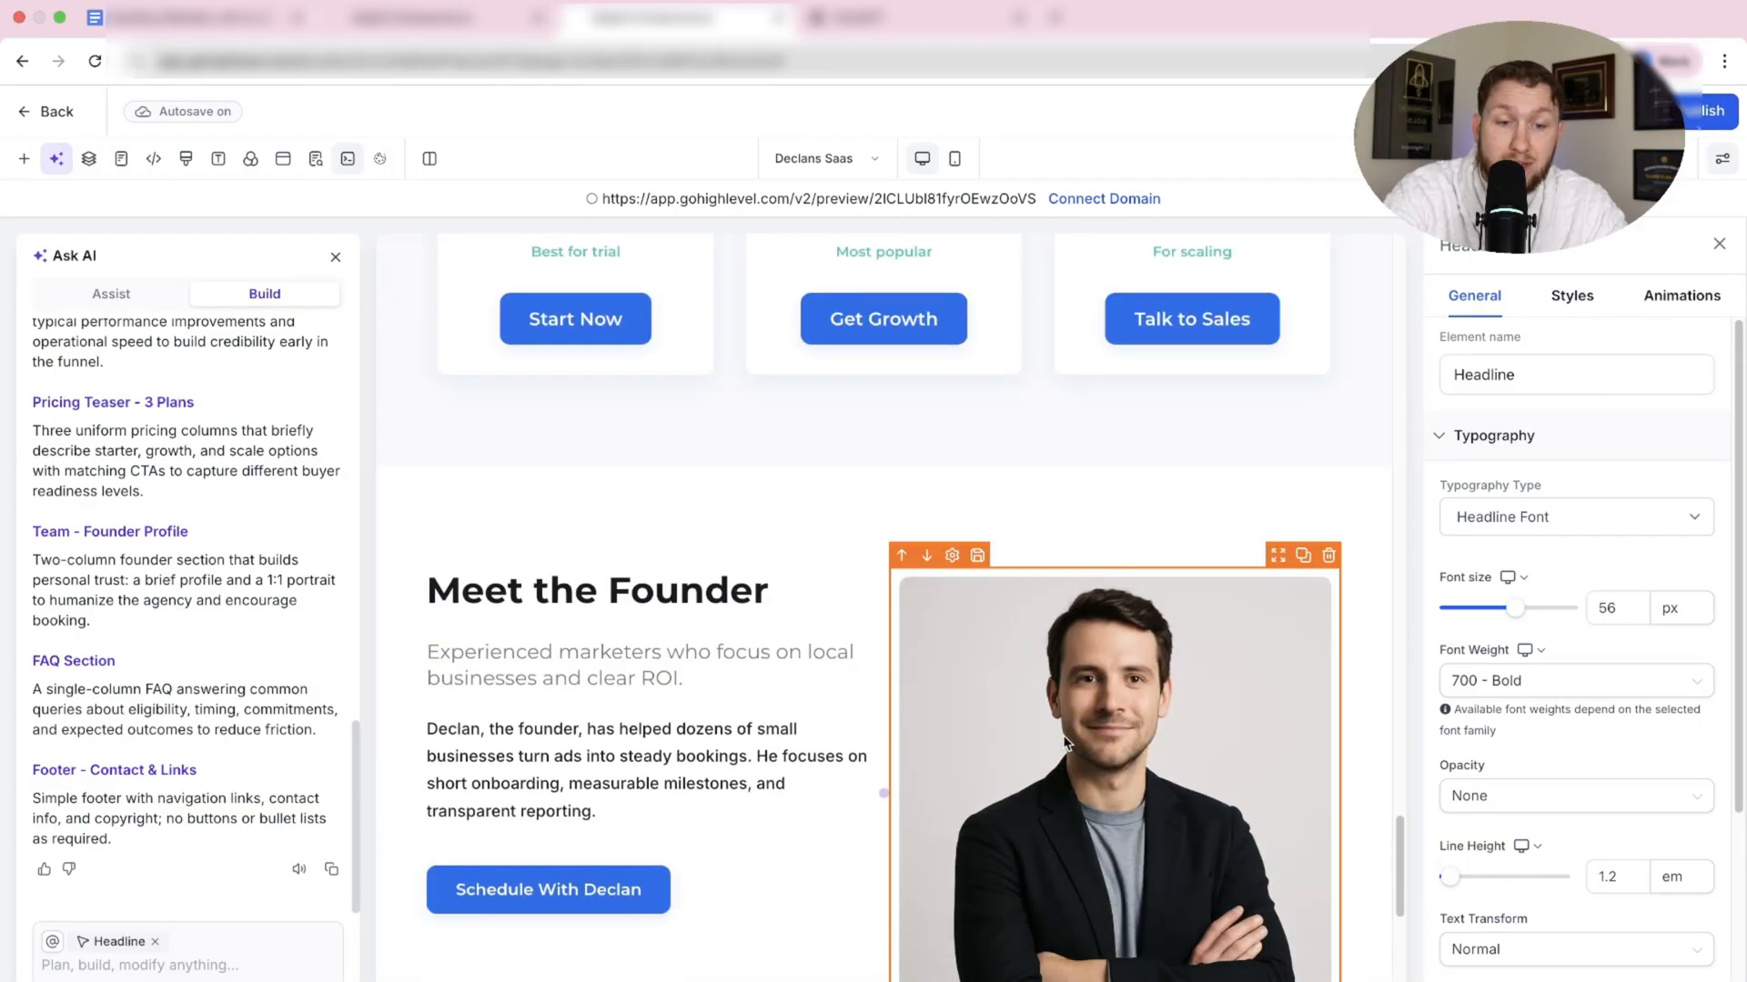
scroll(926, 691, "down", 5)
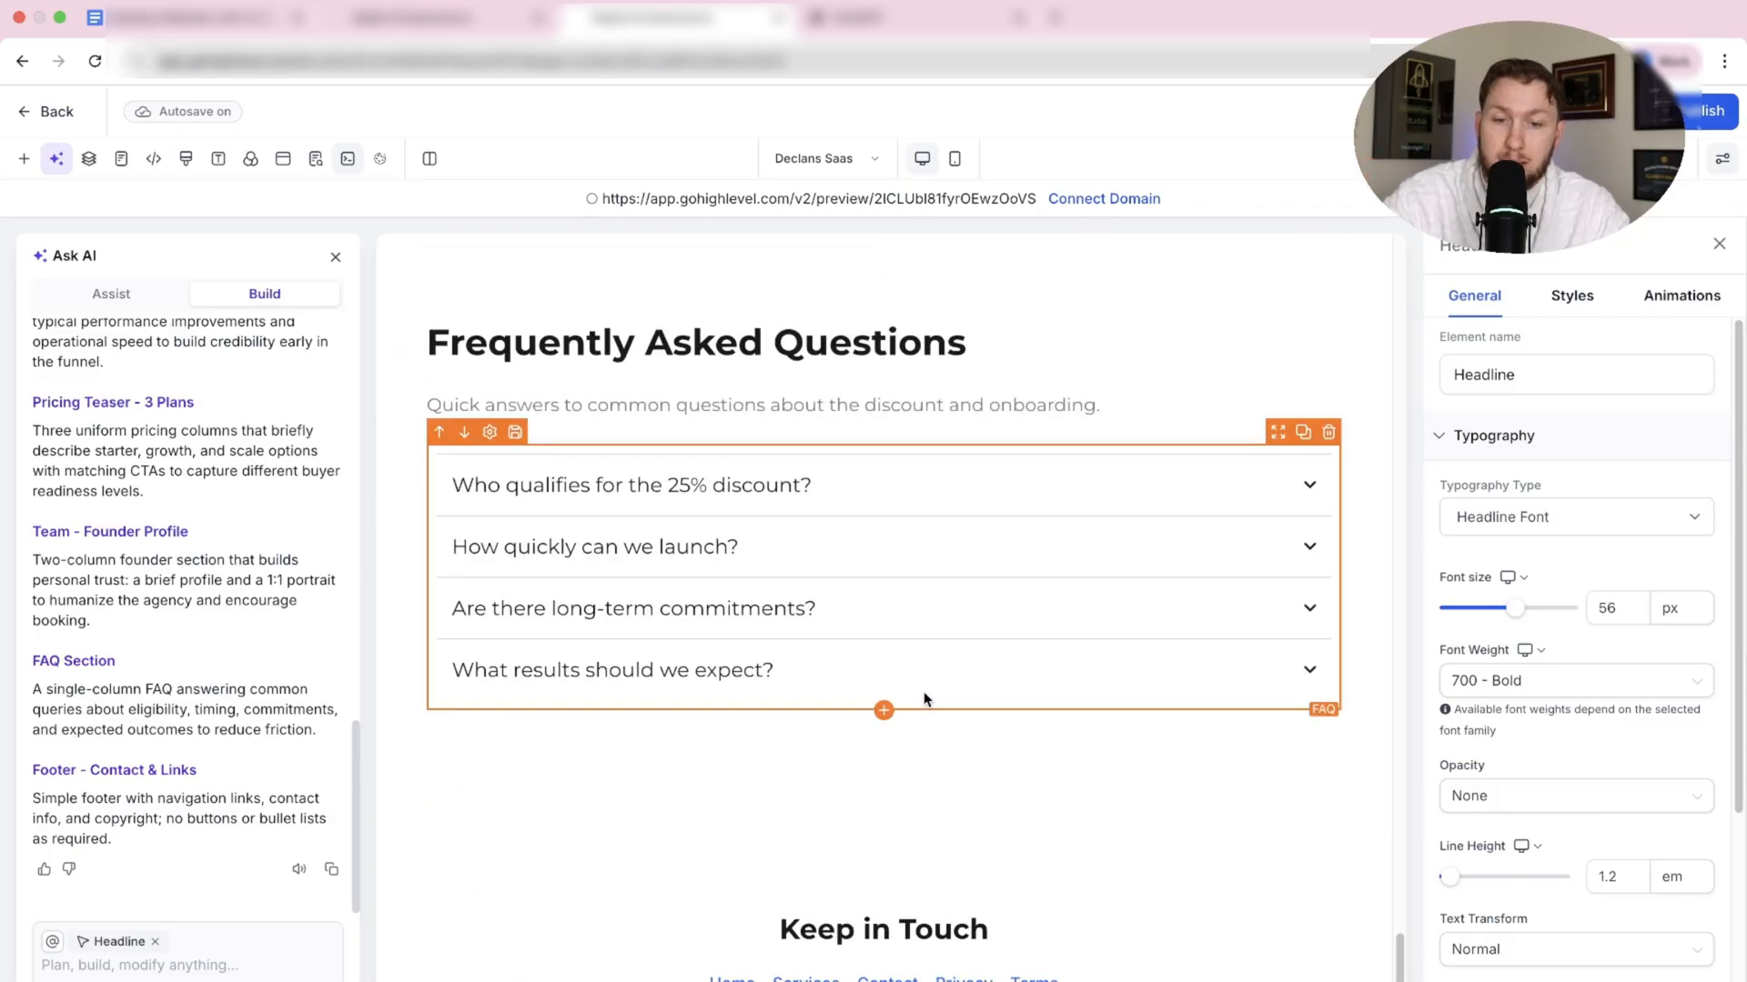
scroll(923, 692, "down", 3)
scroll(947, 707, "up", 5)
scroll(951, 711, "up", 5)
scroll(954, 712, "up", 5)
scroll(951, 717, "up", 5)
scroll(951, 717, "up", 3)
scroll(949, 724, "up", 3)
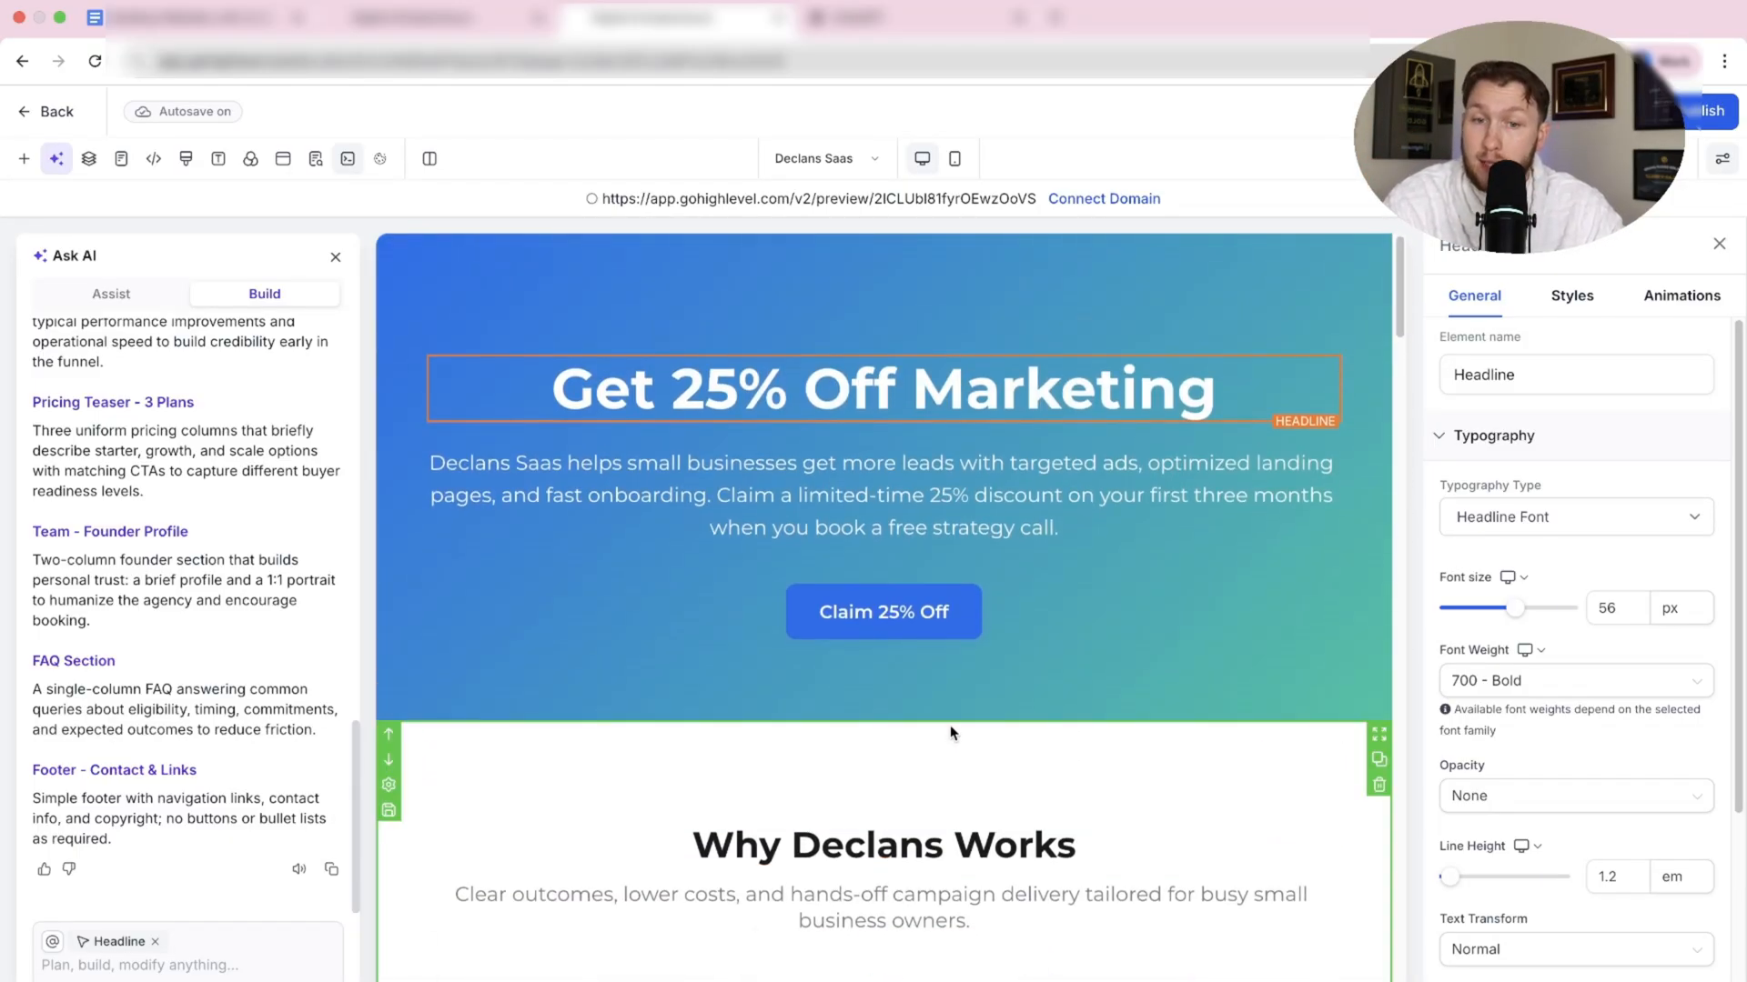
left_click(574, 386)
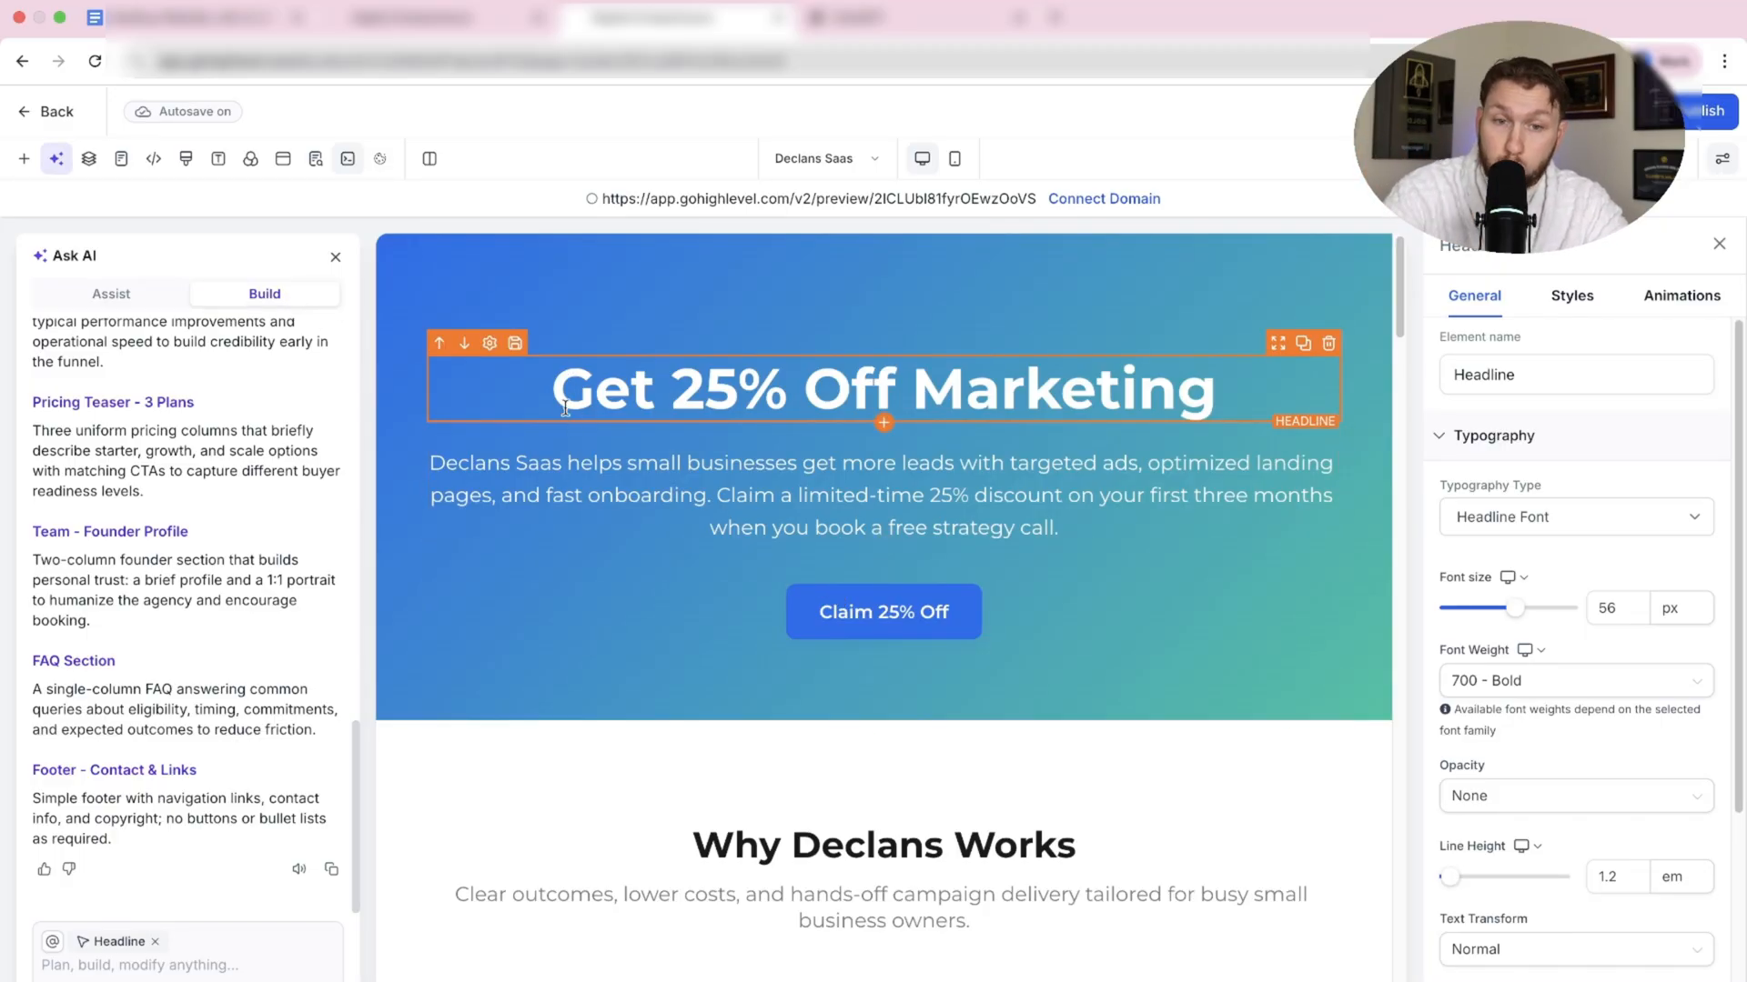
mouse_move(89, 159)
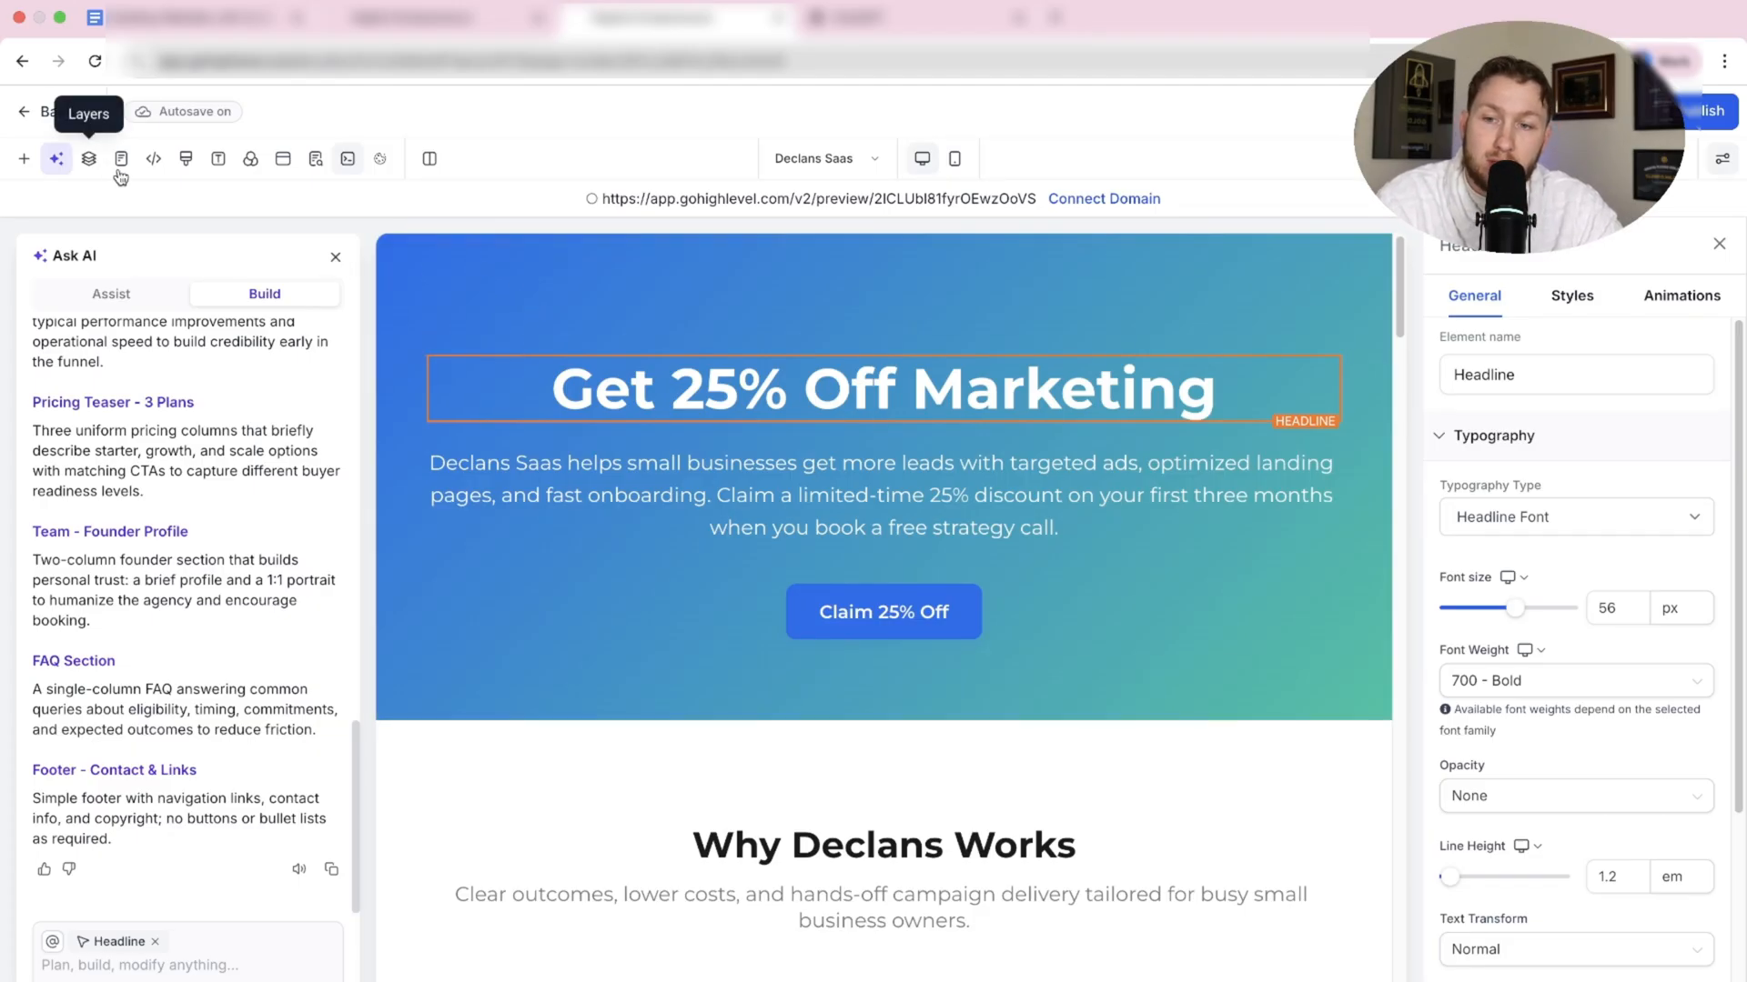
left_click(315, 159)
left_click(69, 730)
scroll(163, 682, "down", 3)
left_click(214, 745)
scroll(213, 764, "down", 3)
left_click(77, 918)
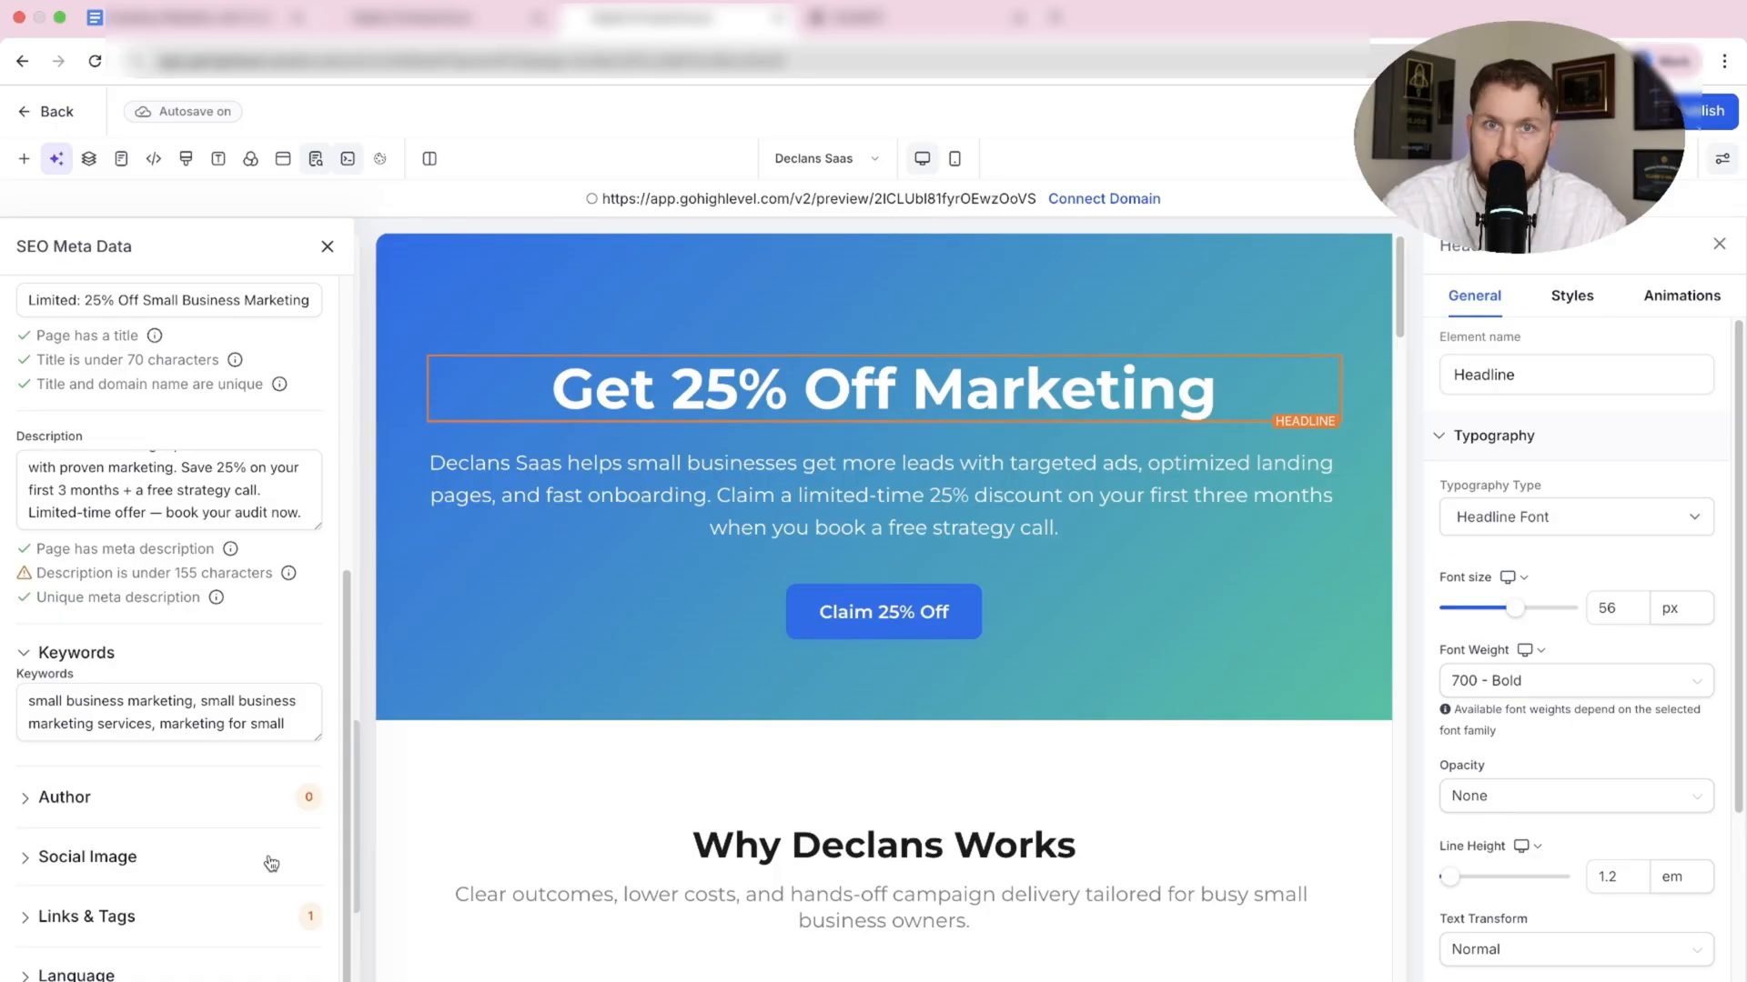
scroll(271, 683, "up", 5)
left_click(328, 246)
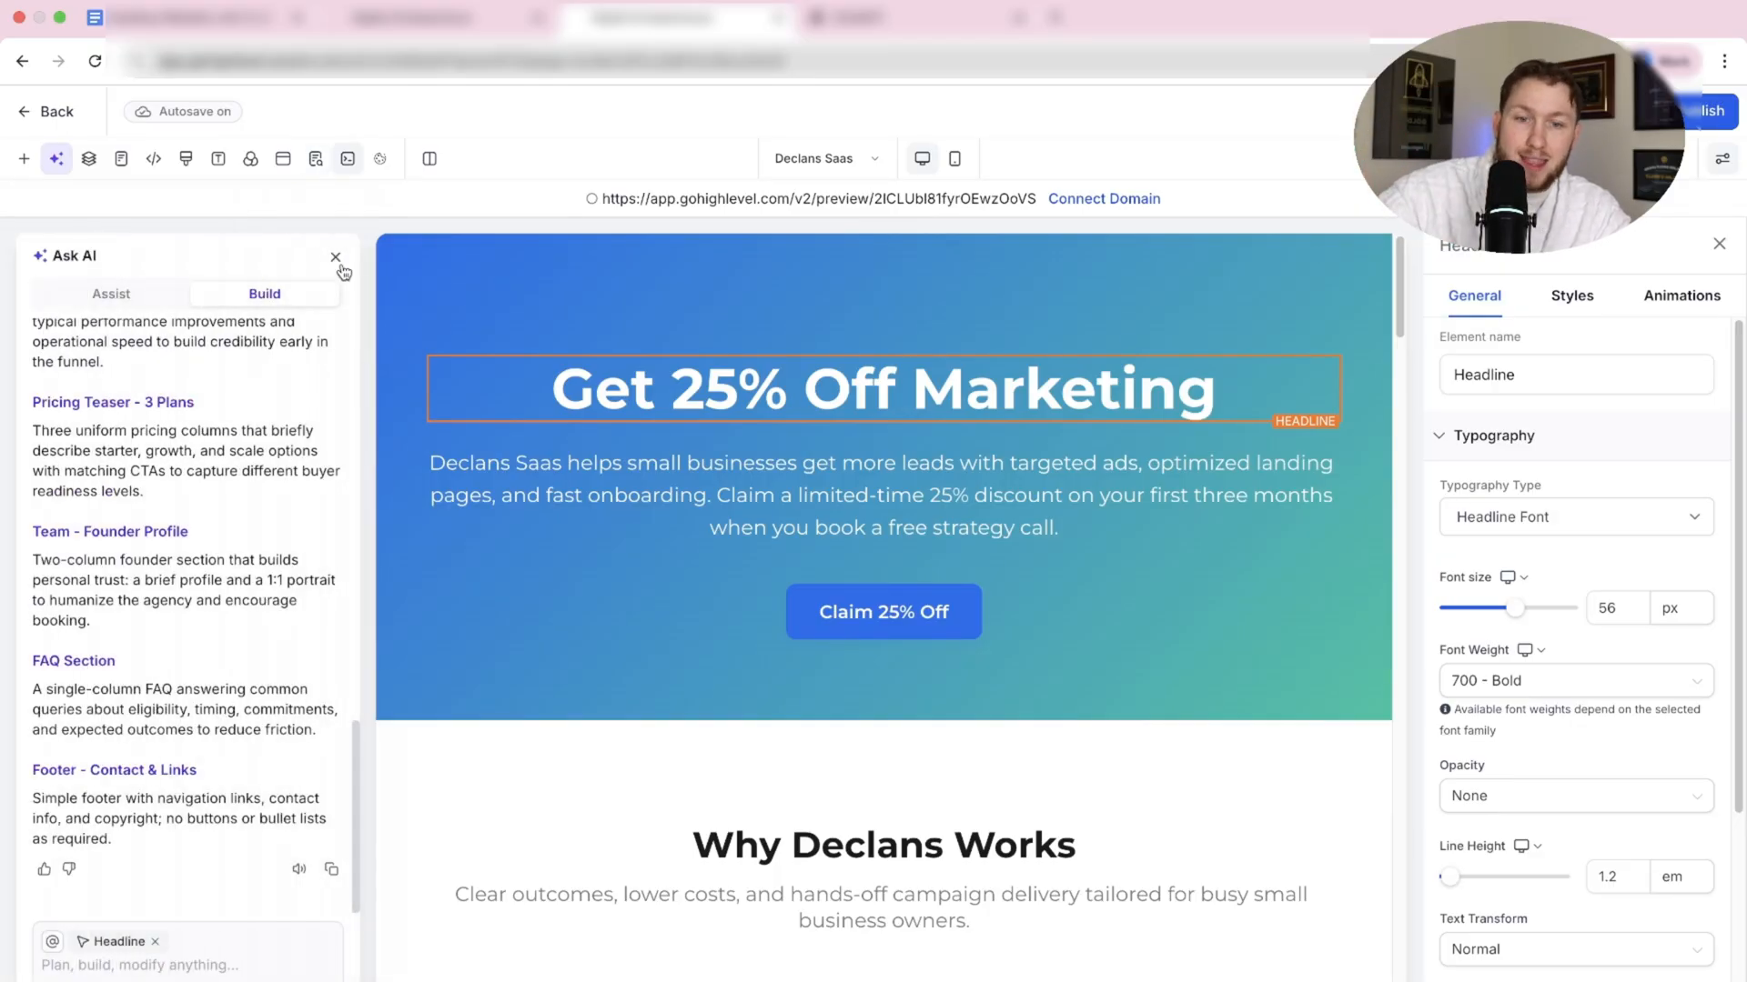
mouse_move(513, 313)
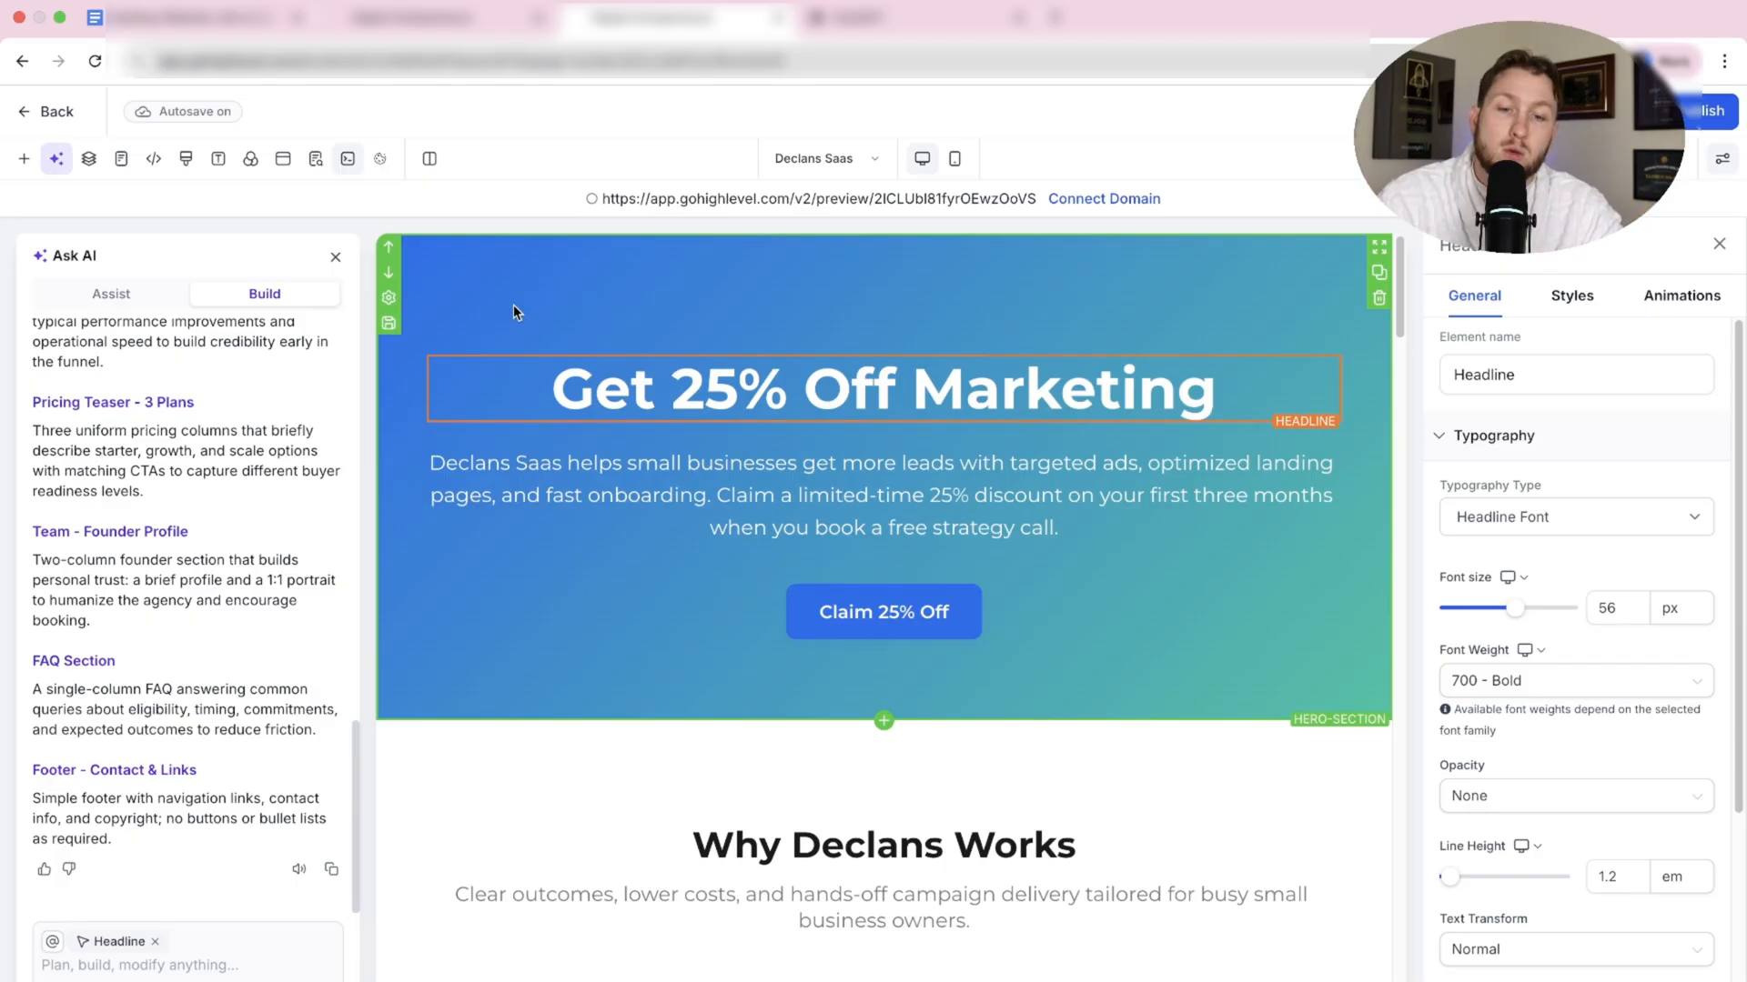
left_click(125, 965)
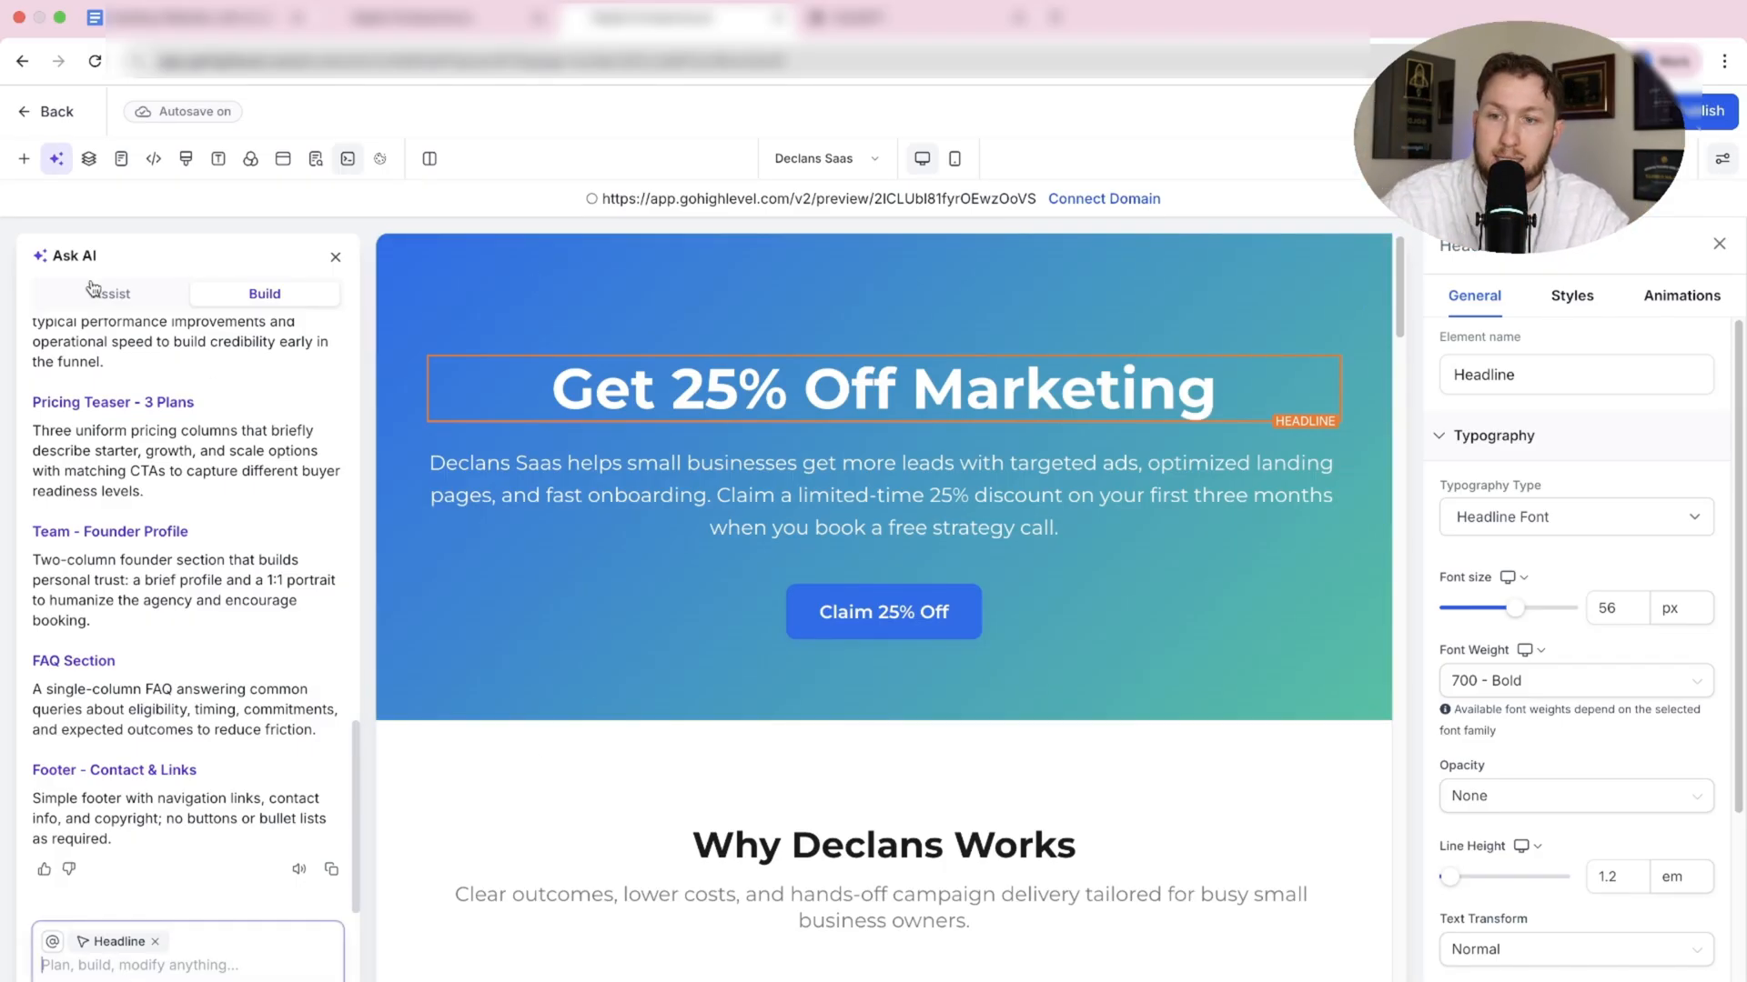
left_click(24, 158)
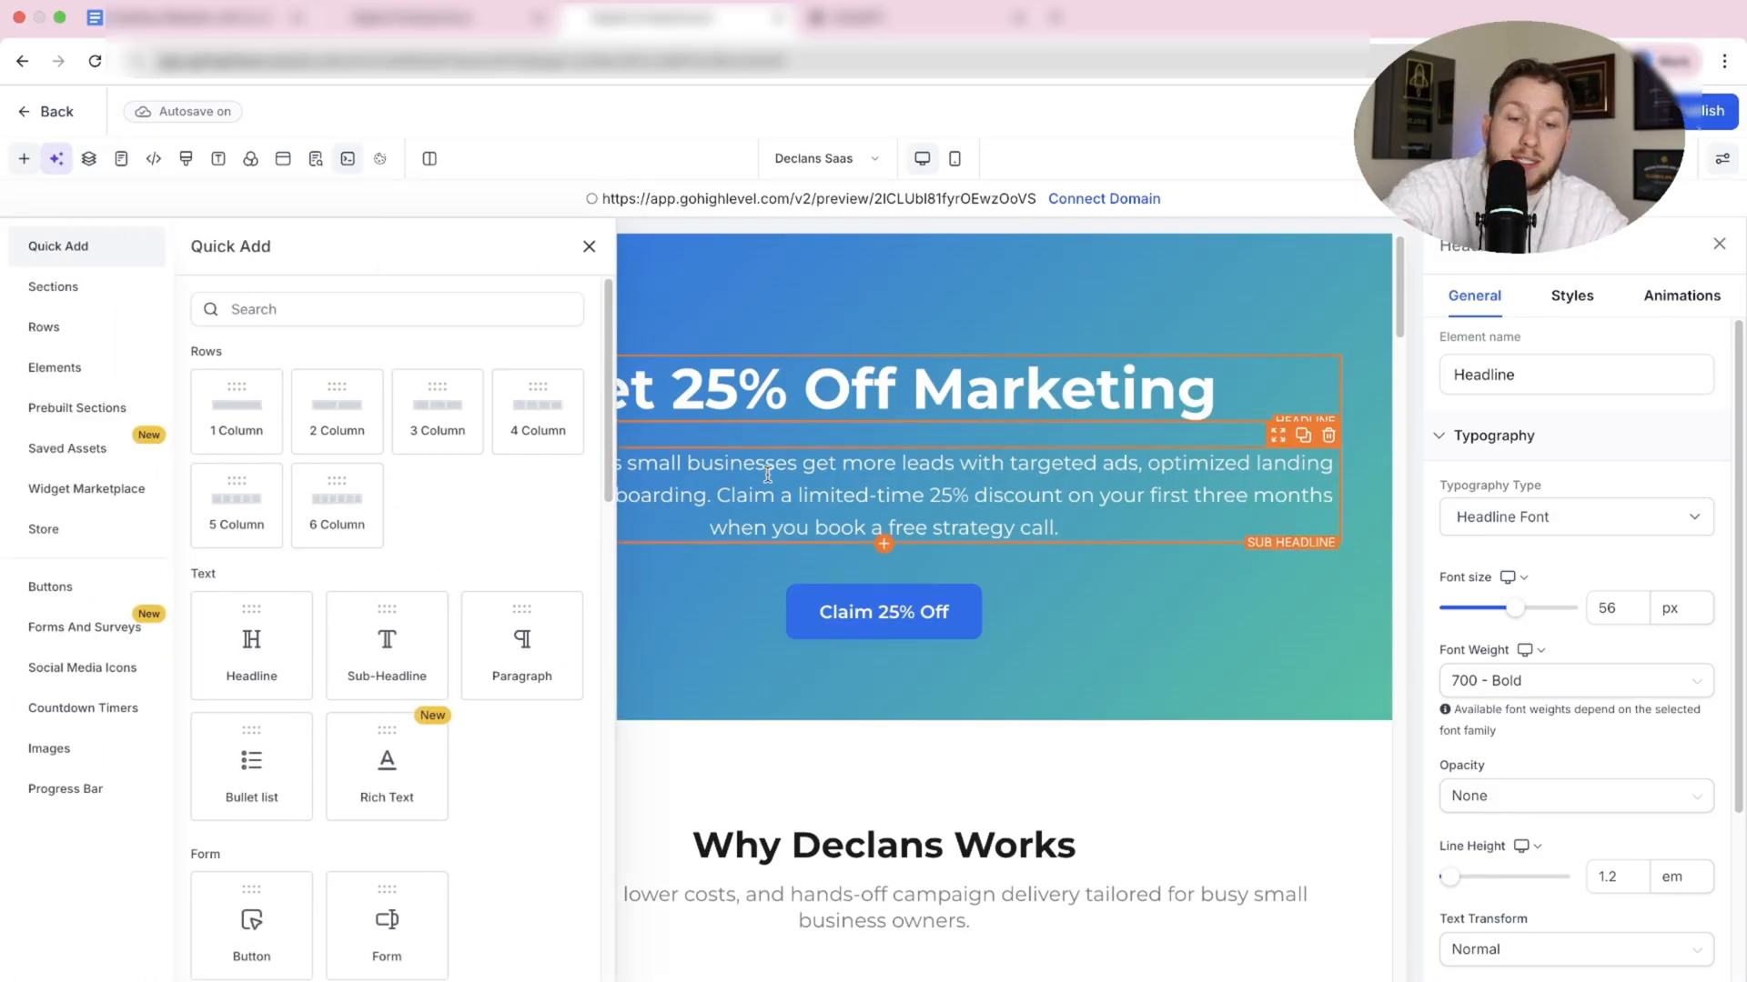
left_click(588, 247)
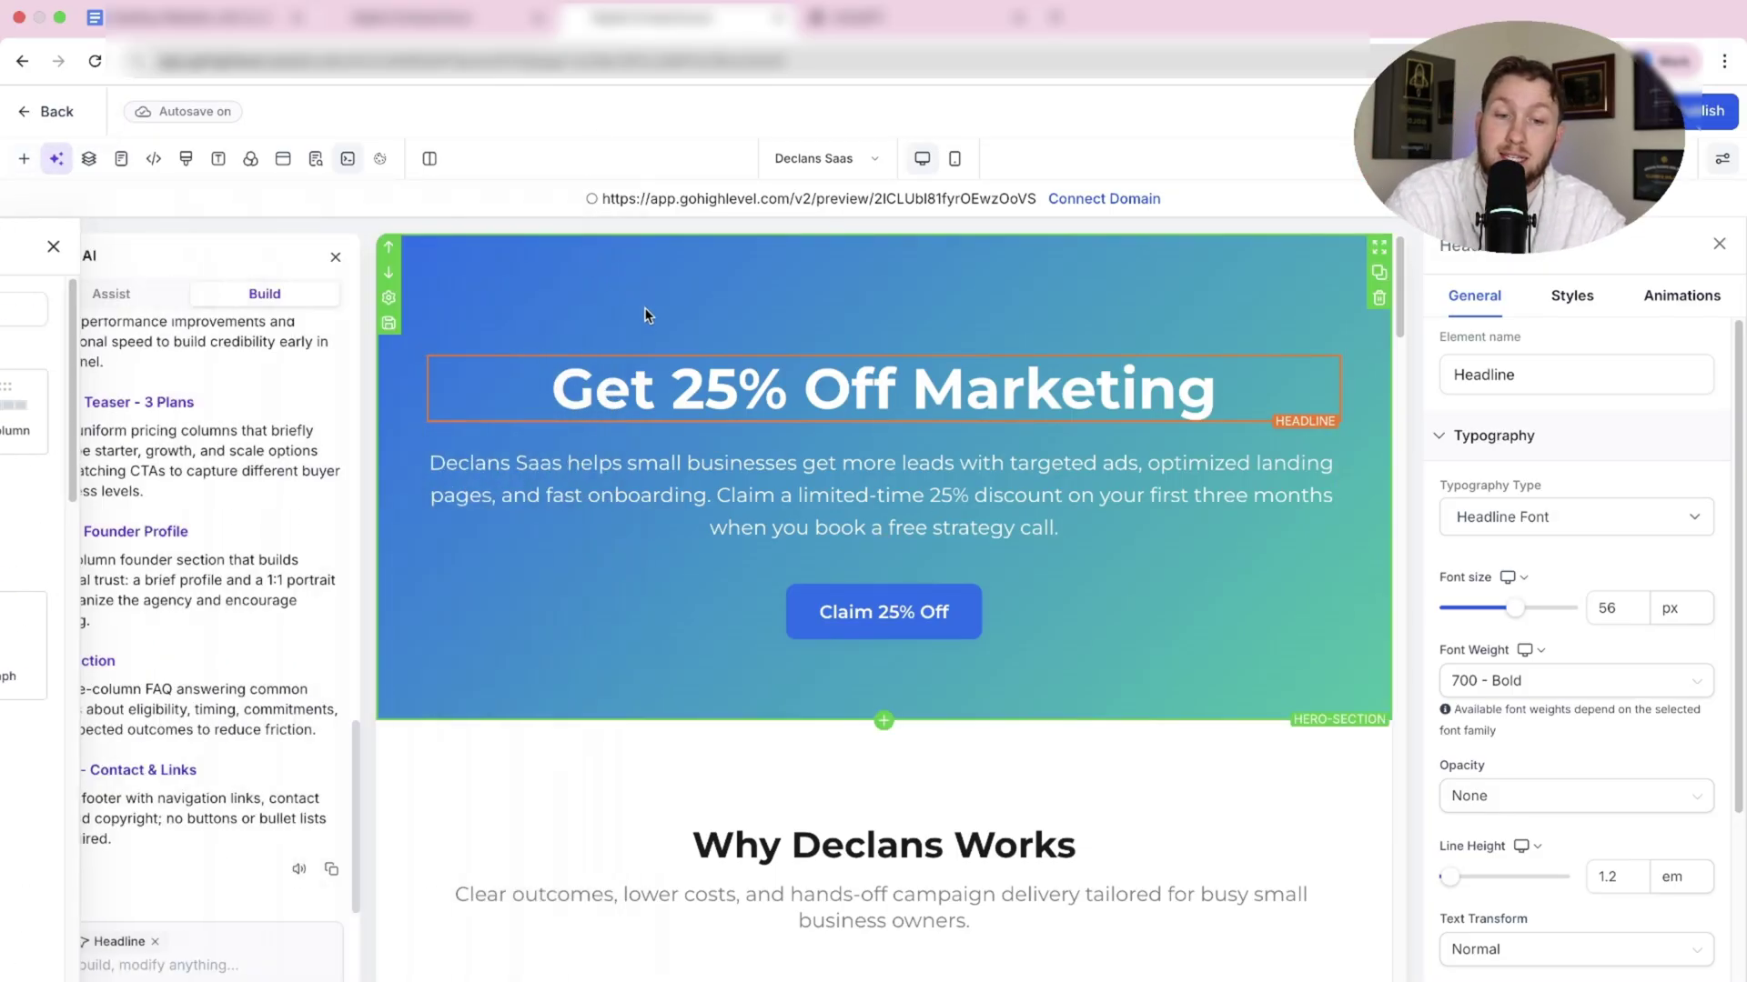
left_click(798, 491)
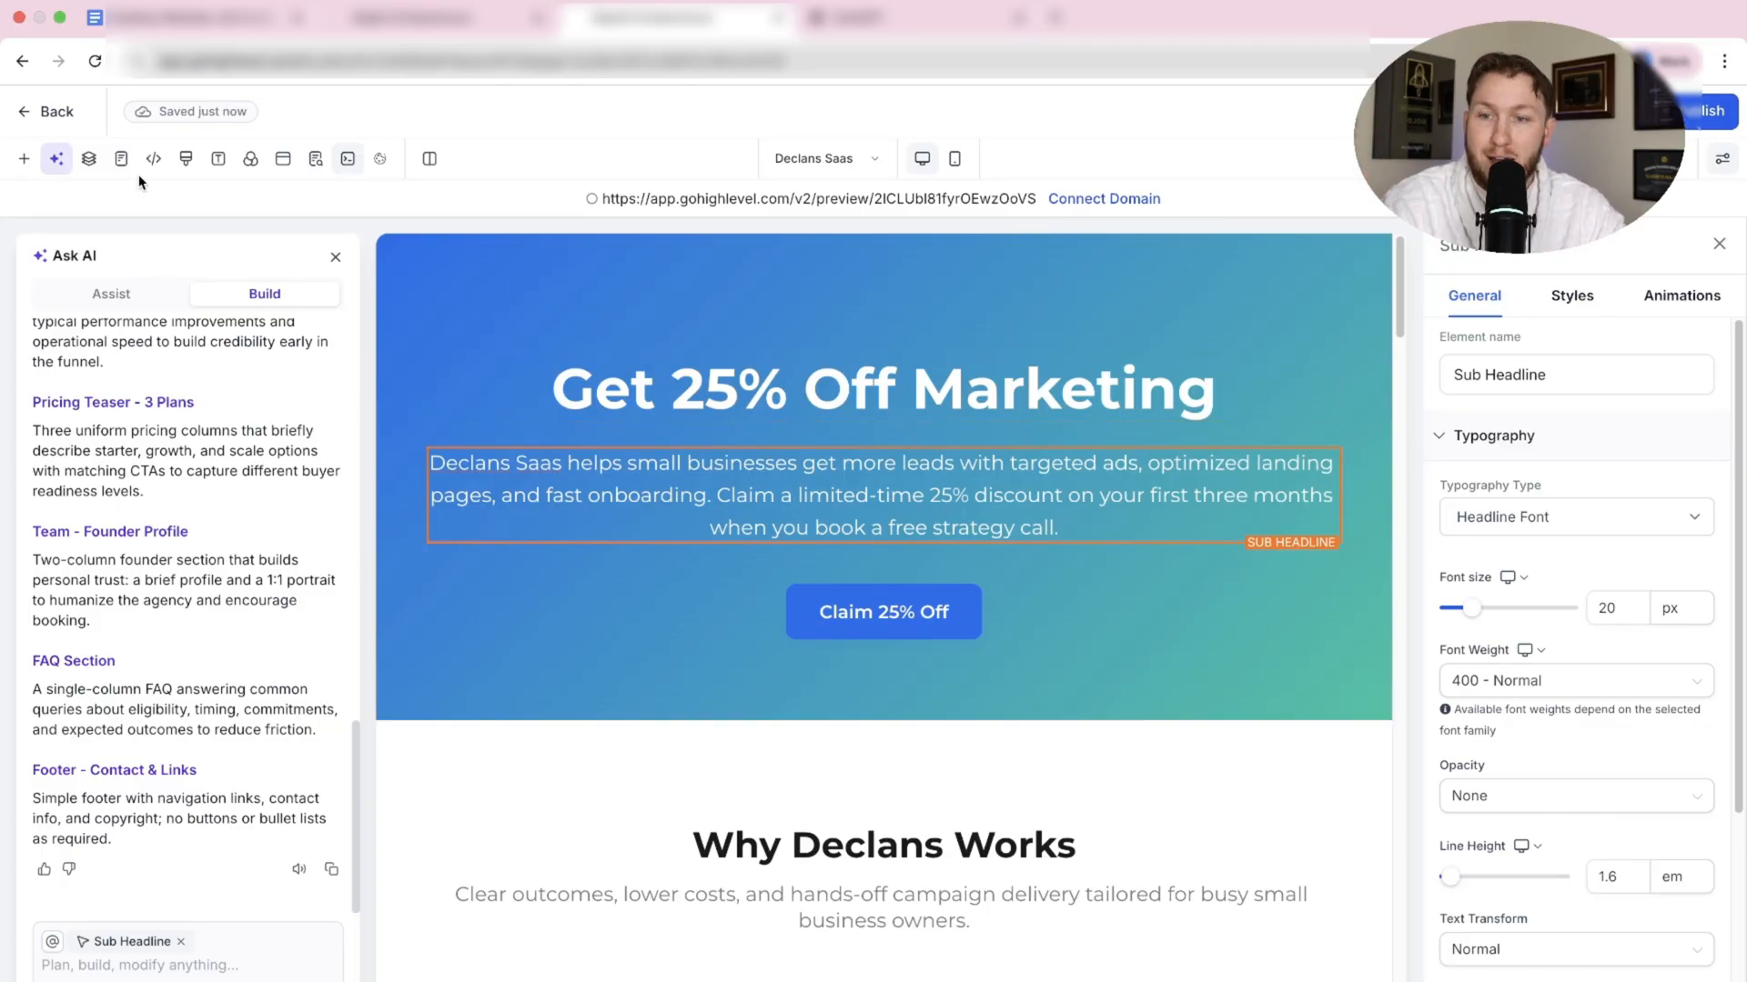
Leave the builder, return to Websites and start another site with Build with AI.
left_click(26, 117)
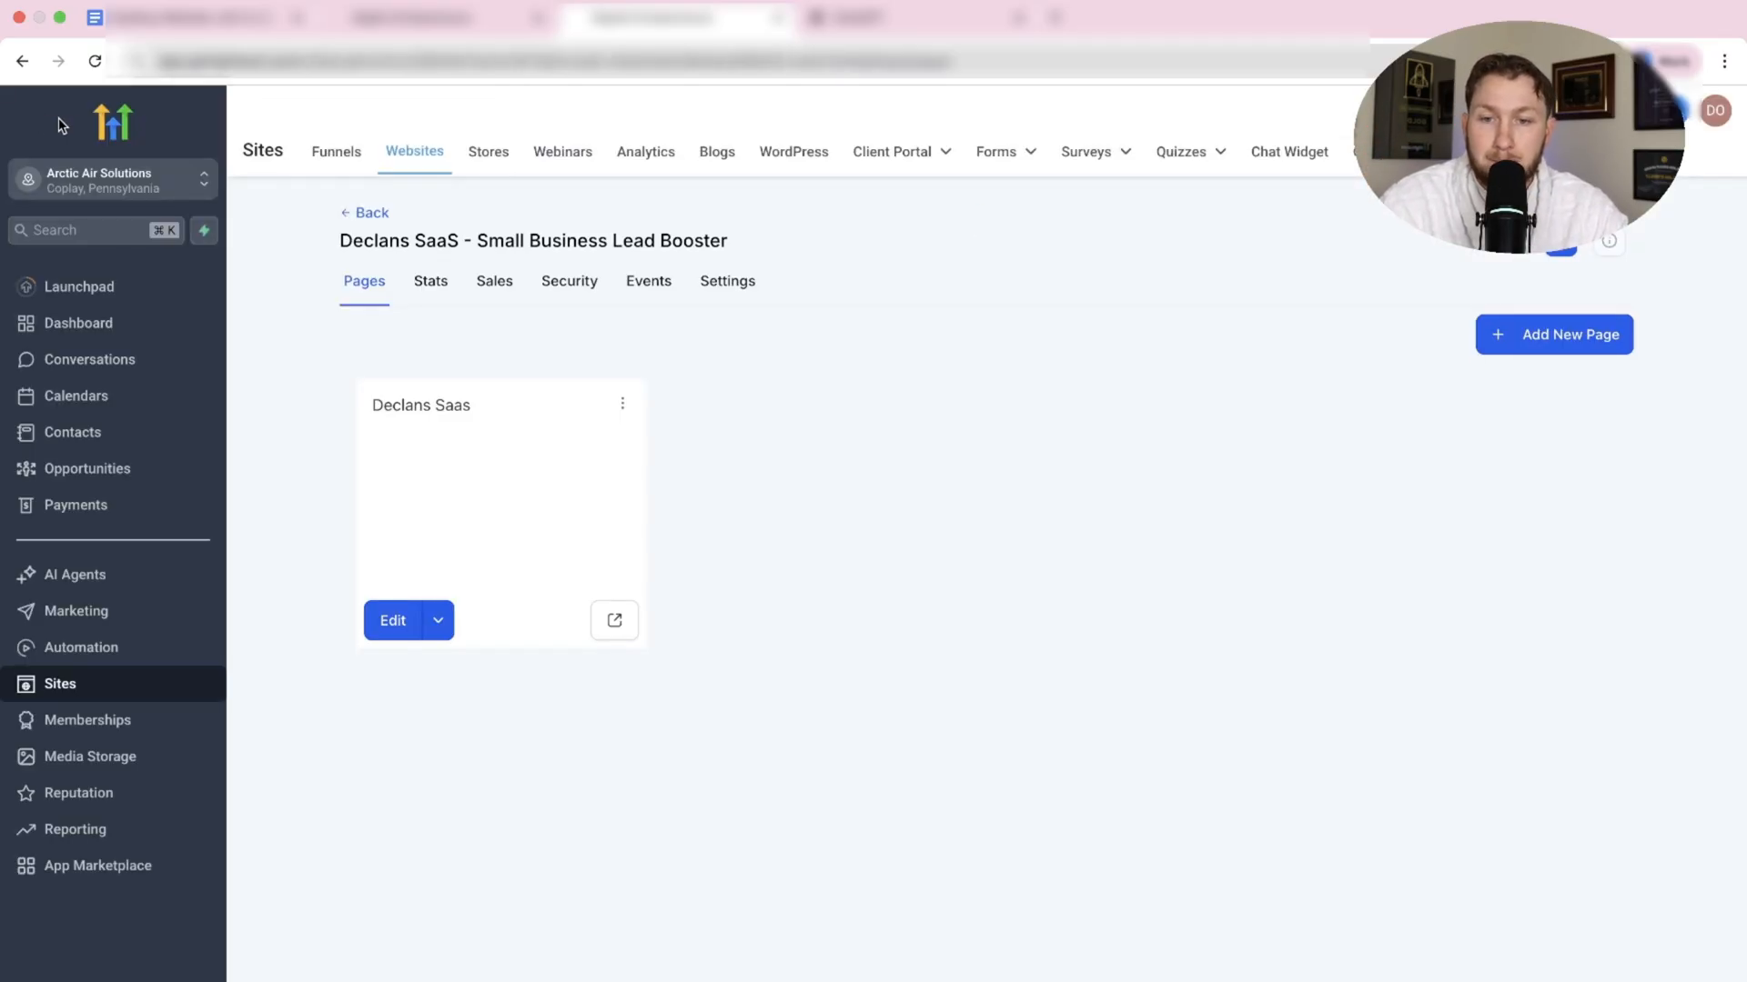
left_click(372, 214)
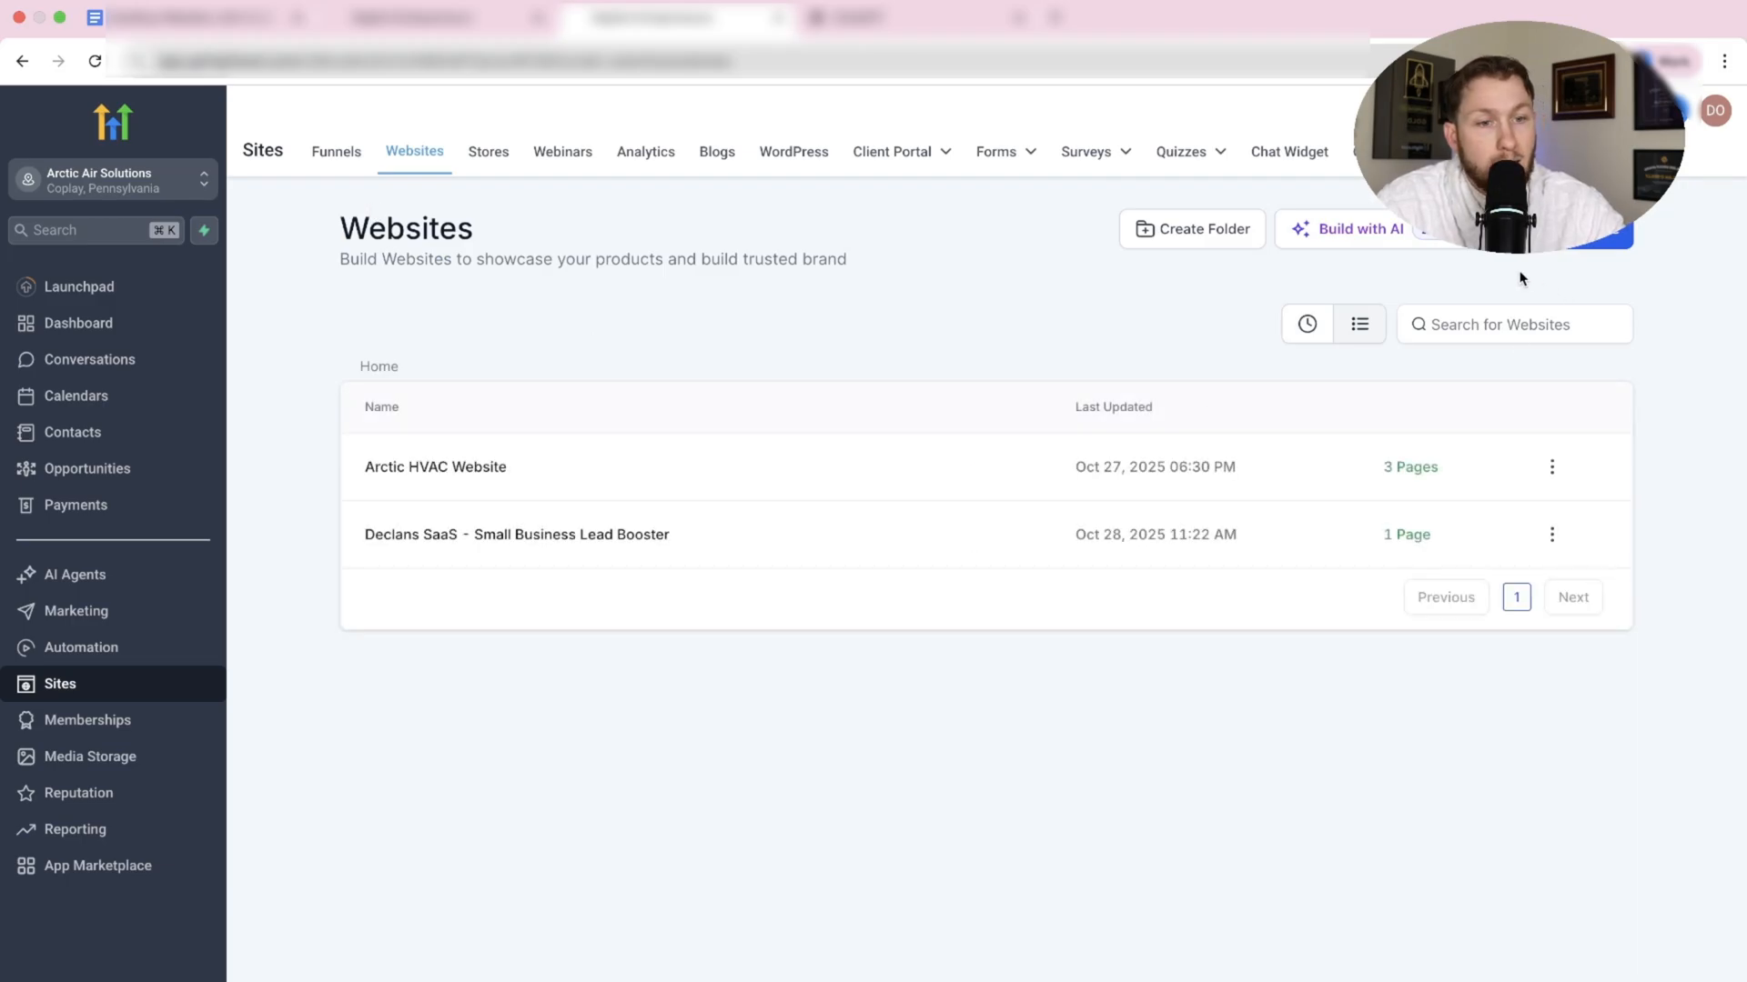
left_click(1420, 247)
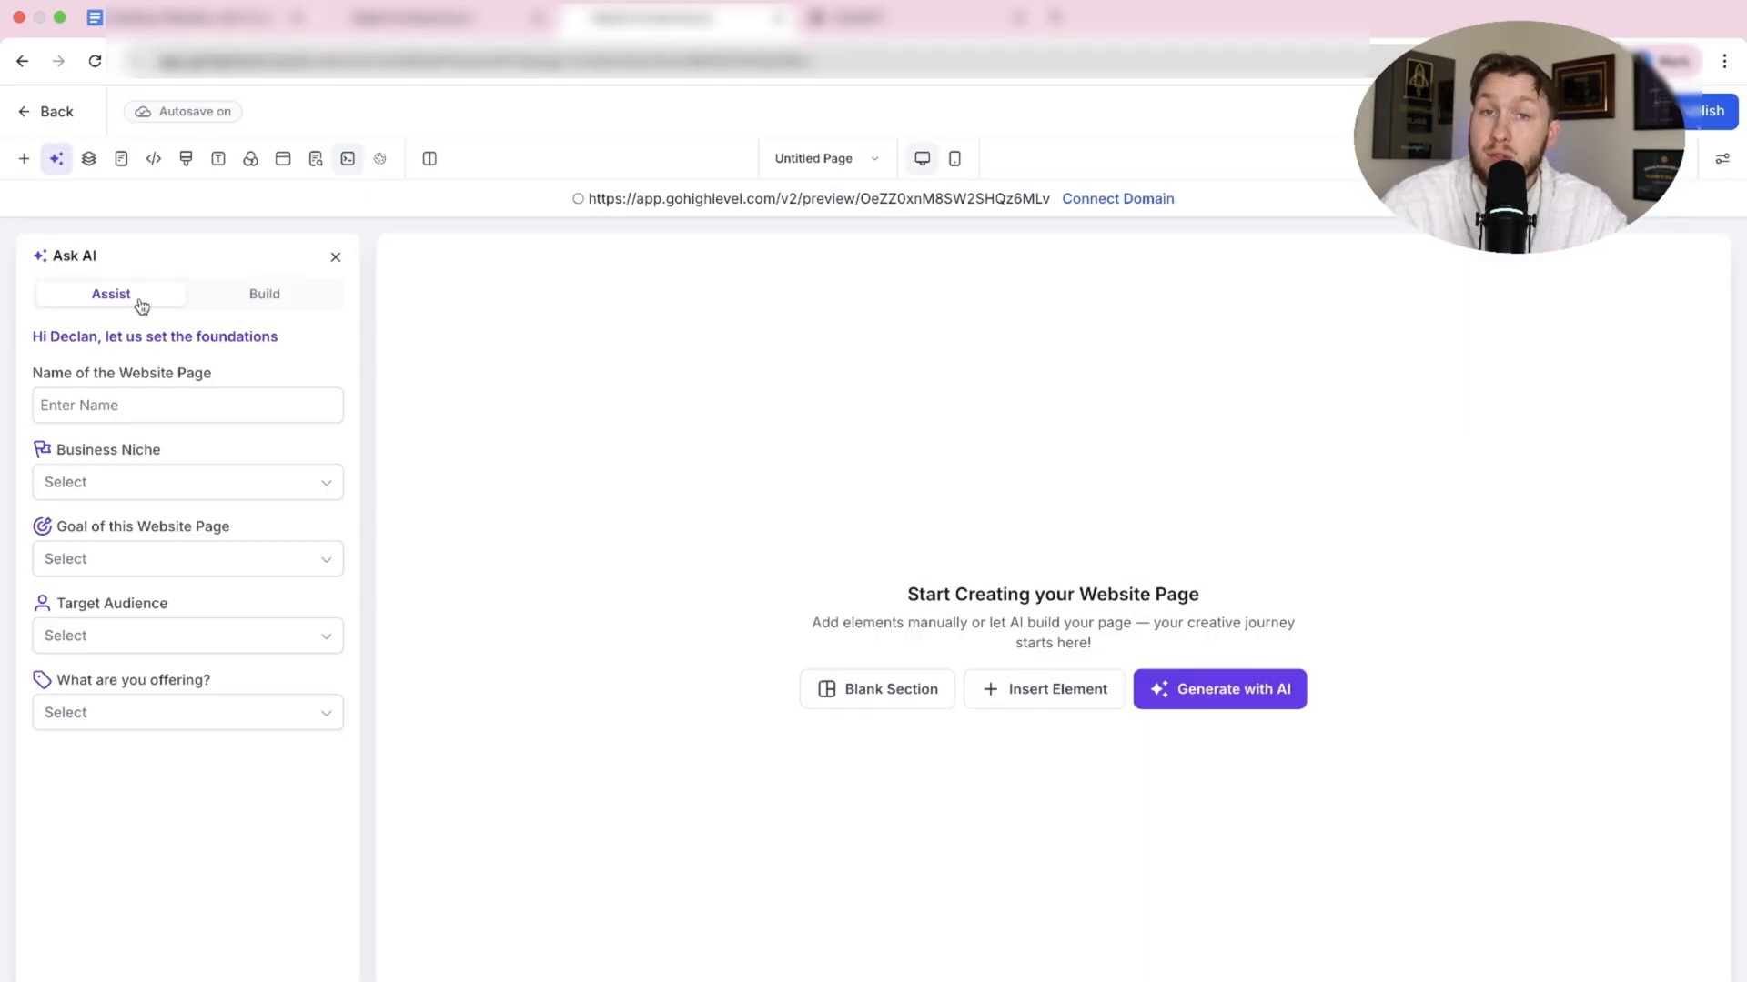
Submit a Build request: Declans Saas site, big D logo, black background, white text, gold accents, deal photos.
left_click(264, 294)
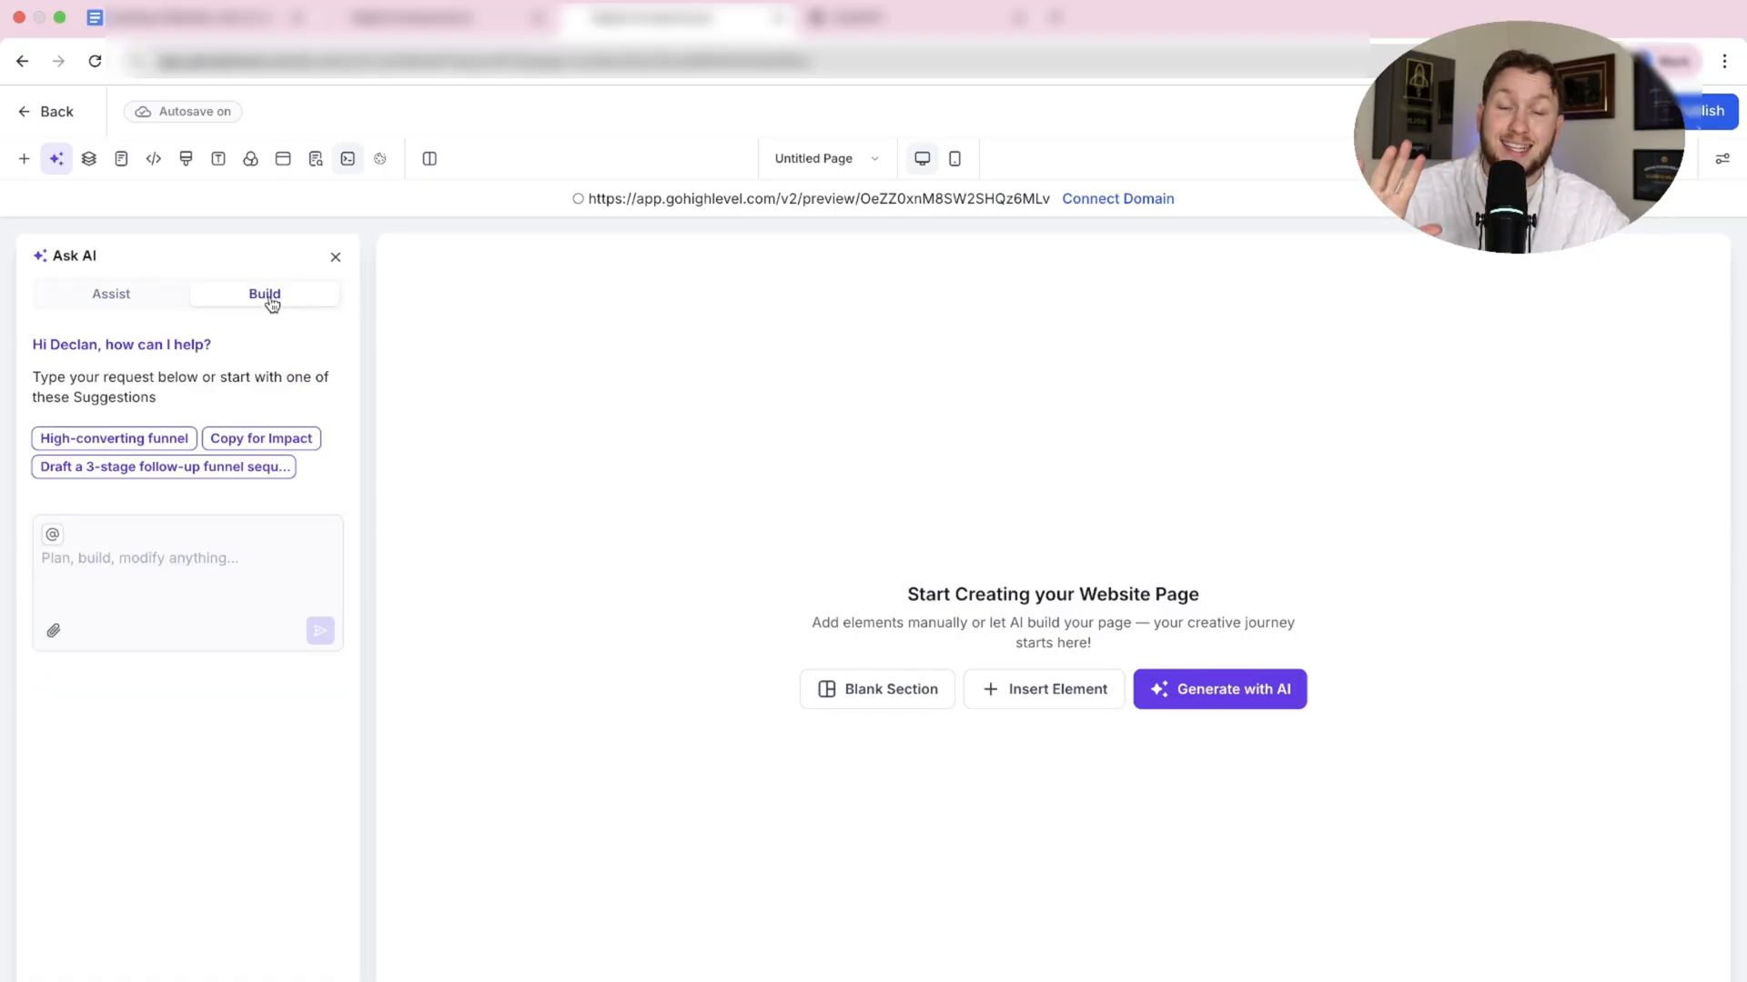
left_click(222, 558)
type("I w")
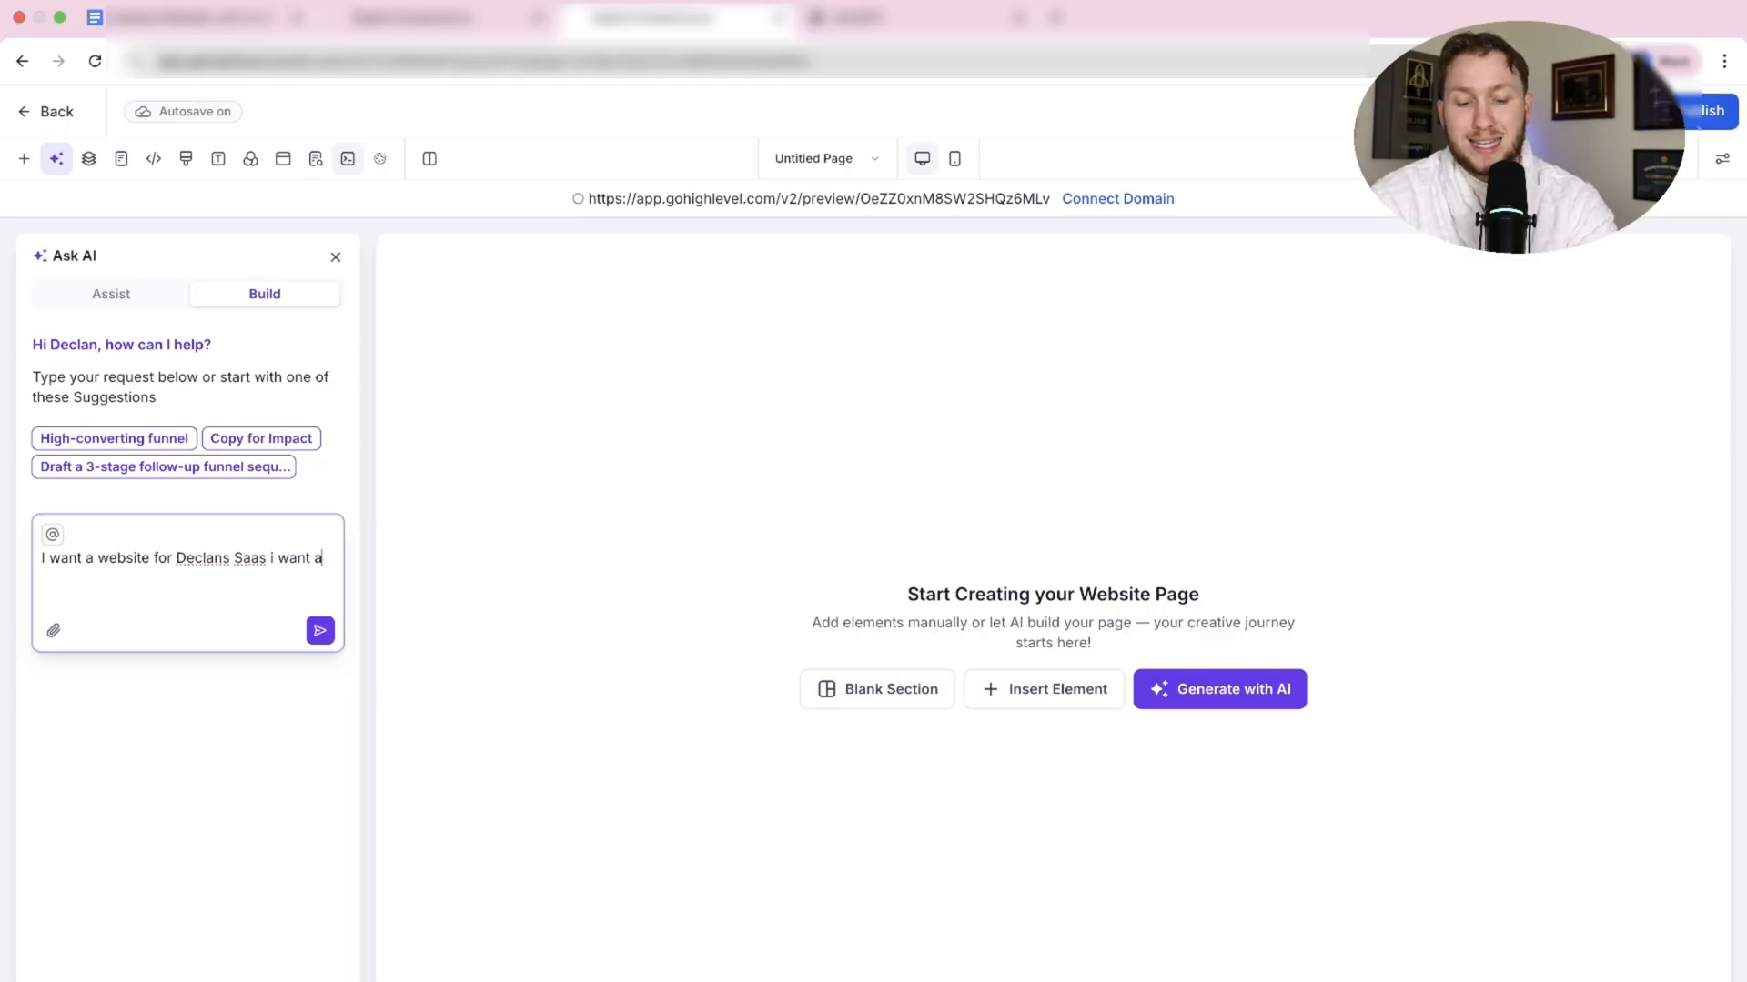
type("that is a big D")
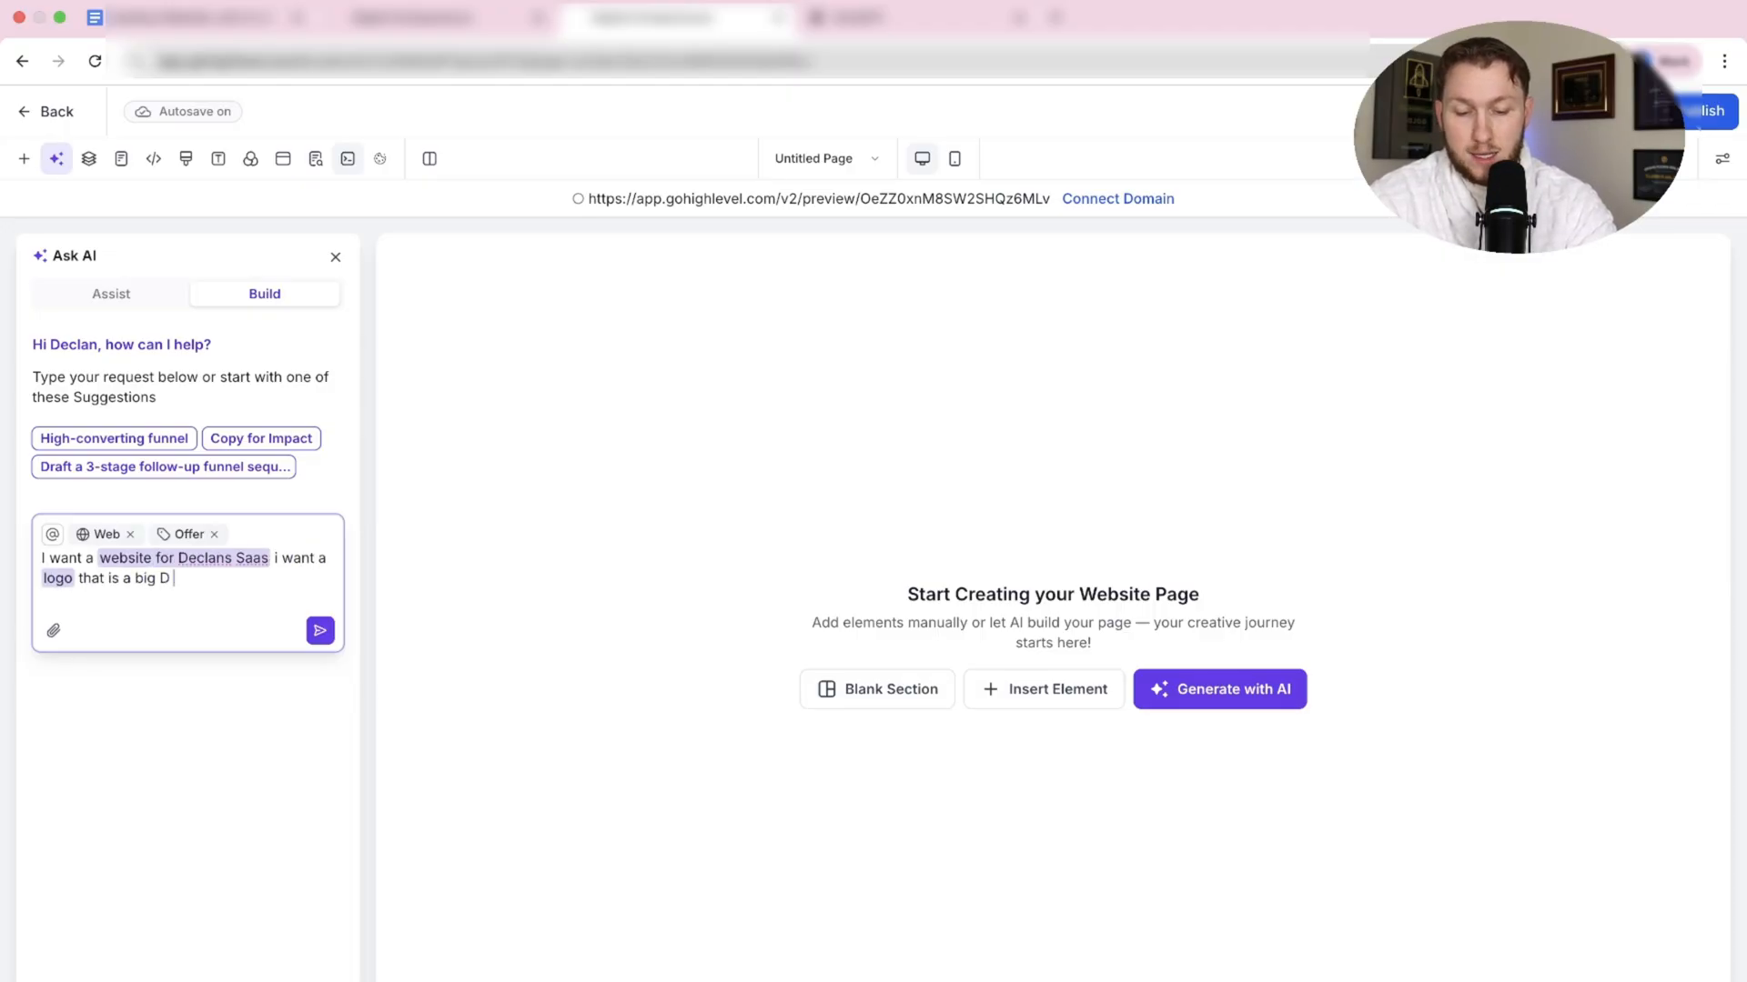
type(" put io")
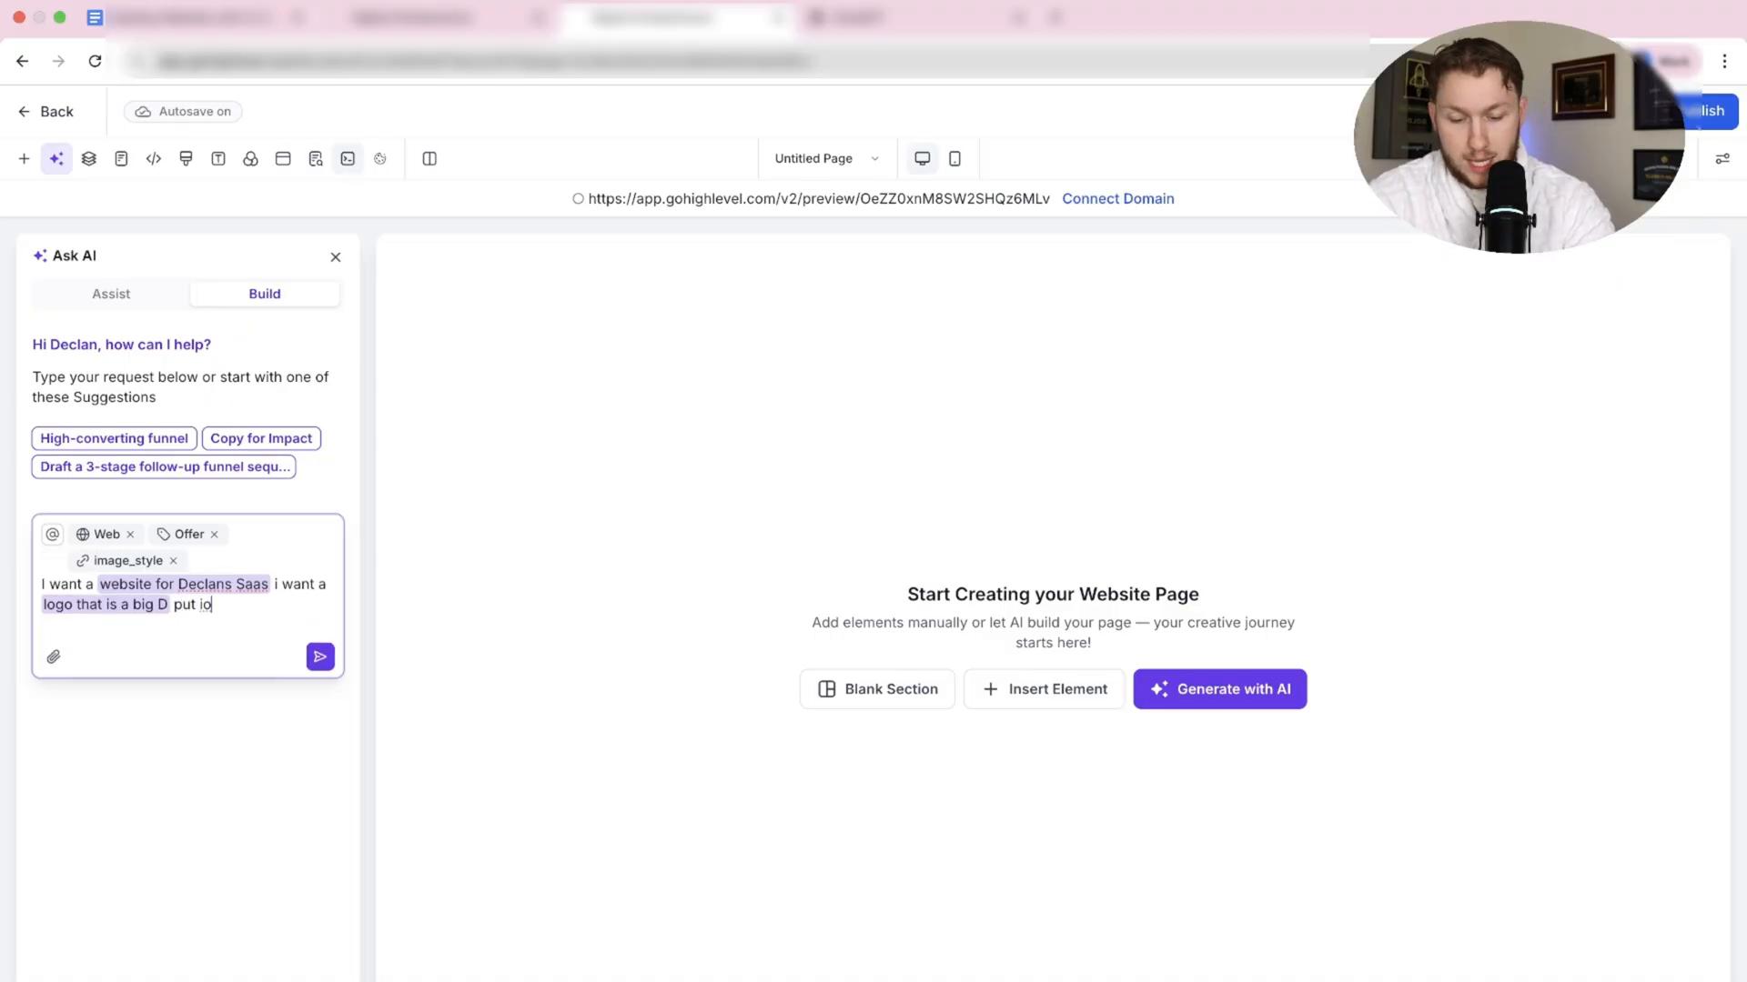
key("BackSpace")
type("n header i")
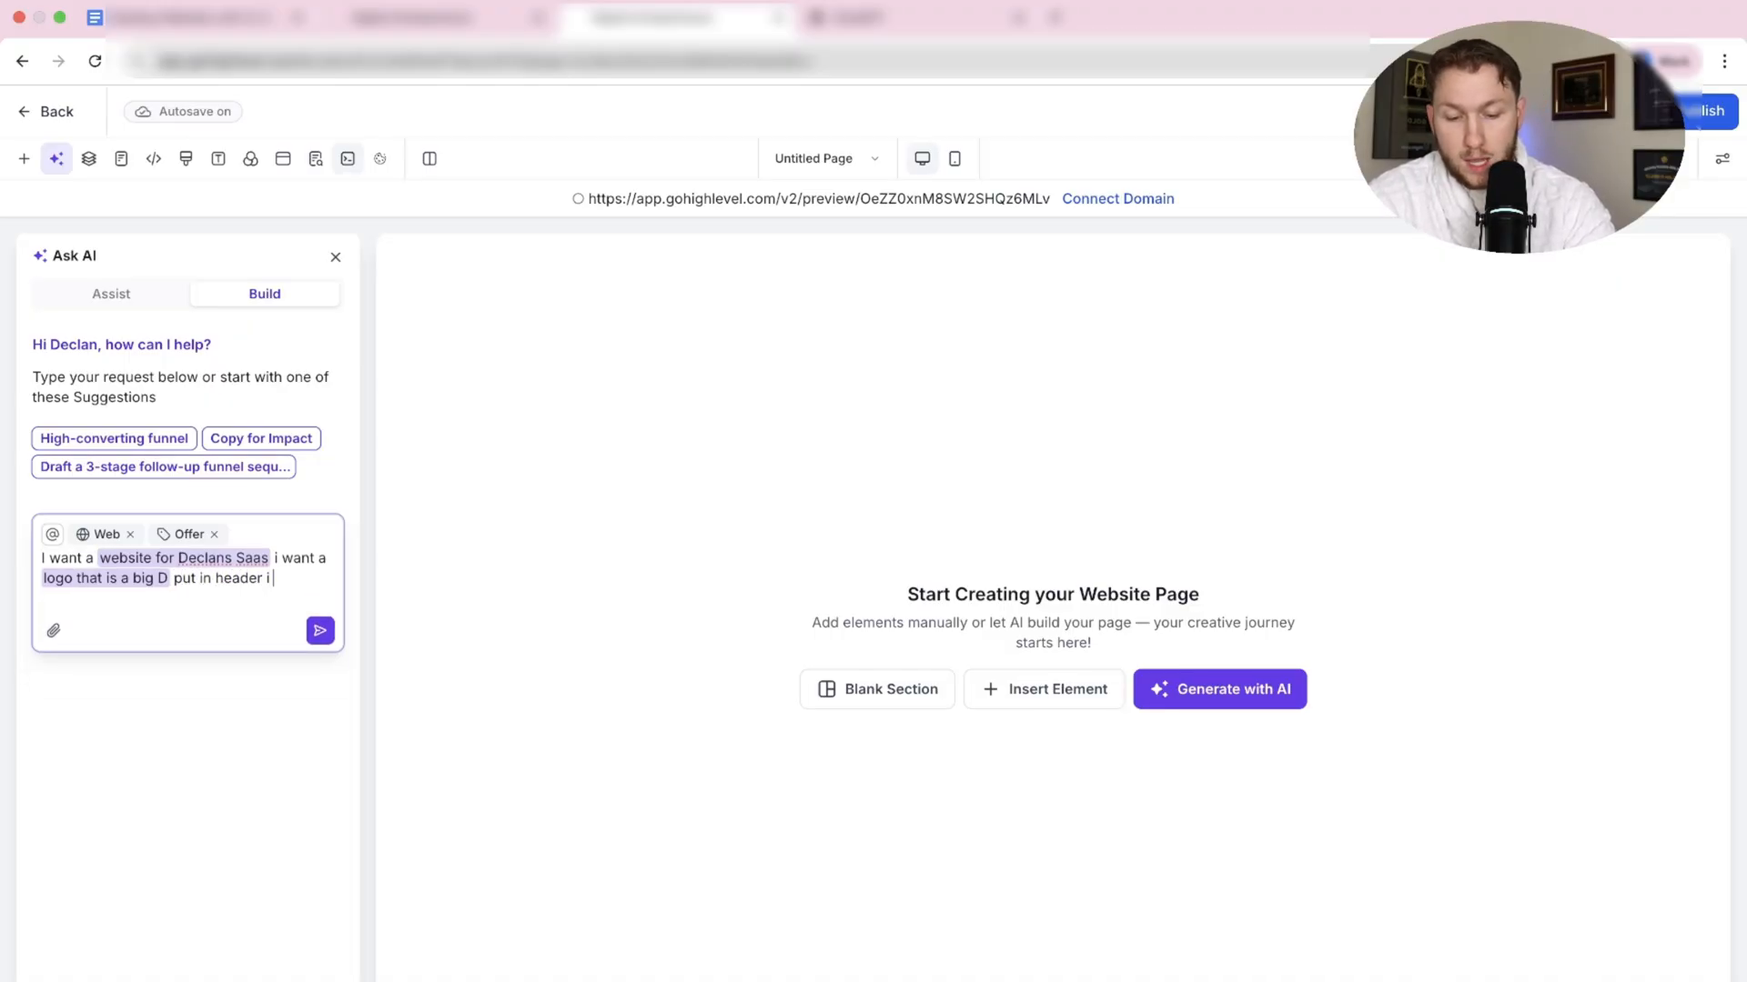
type(" want back")
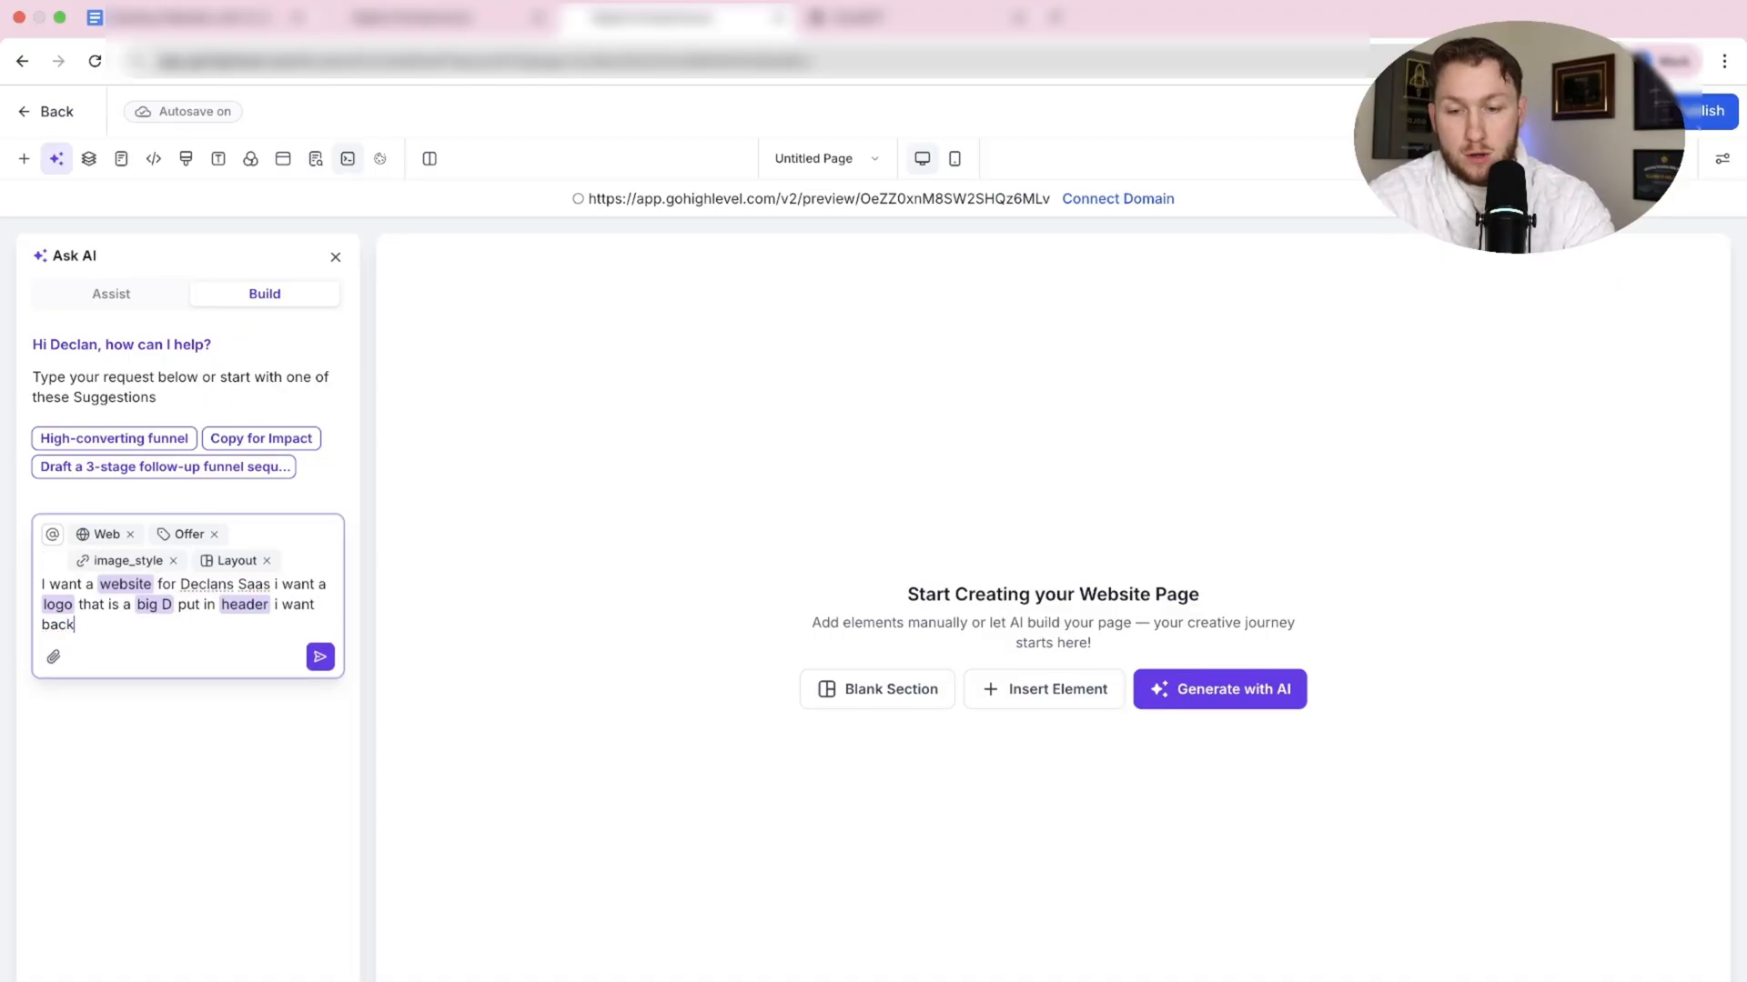
type("ground black ")
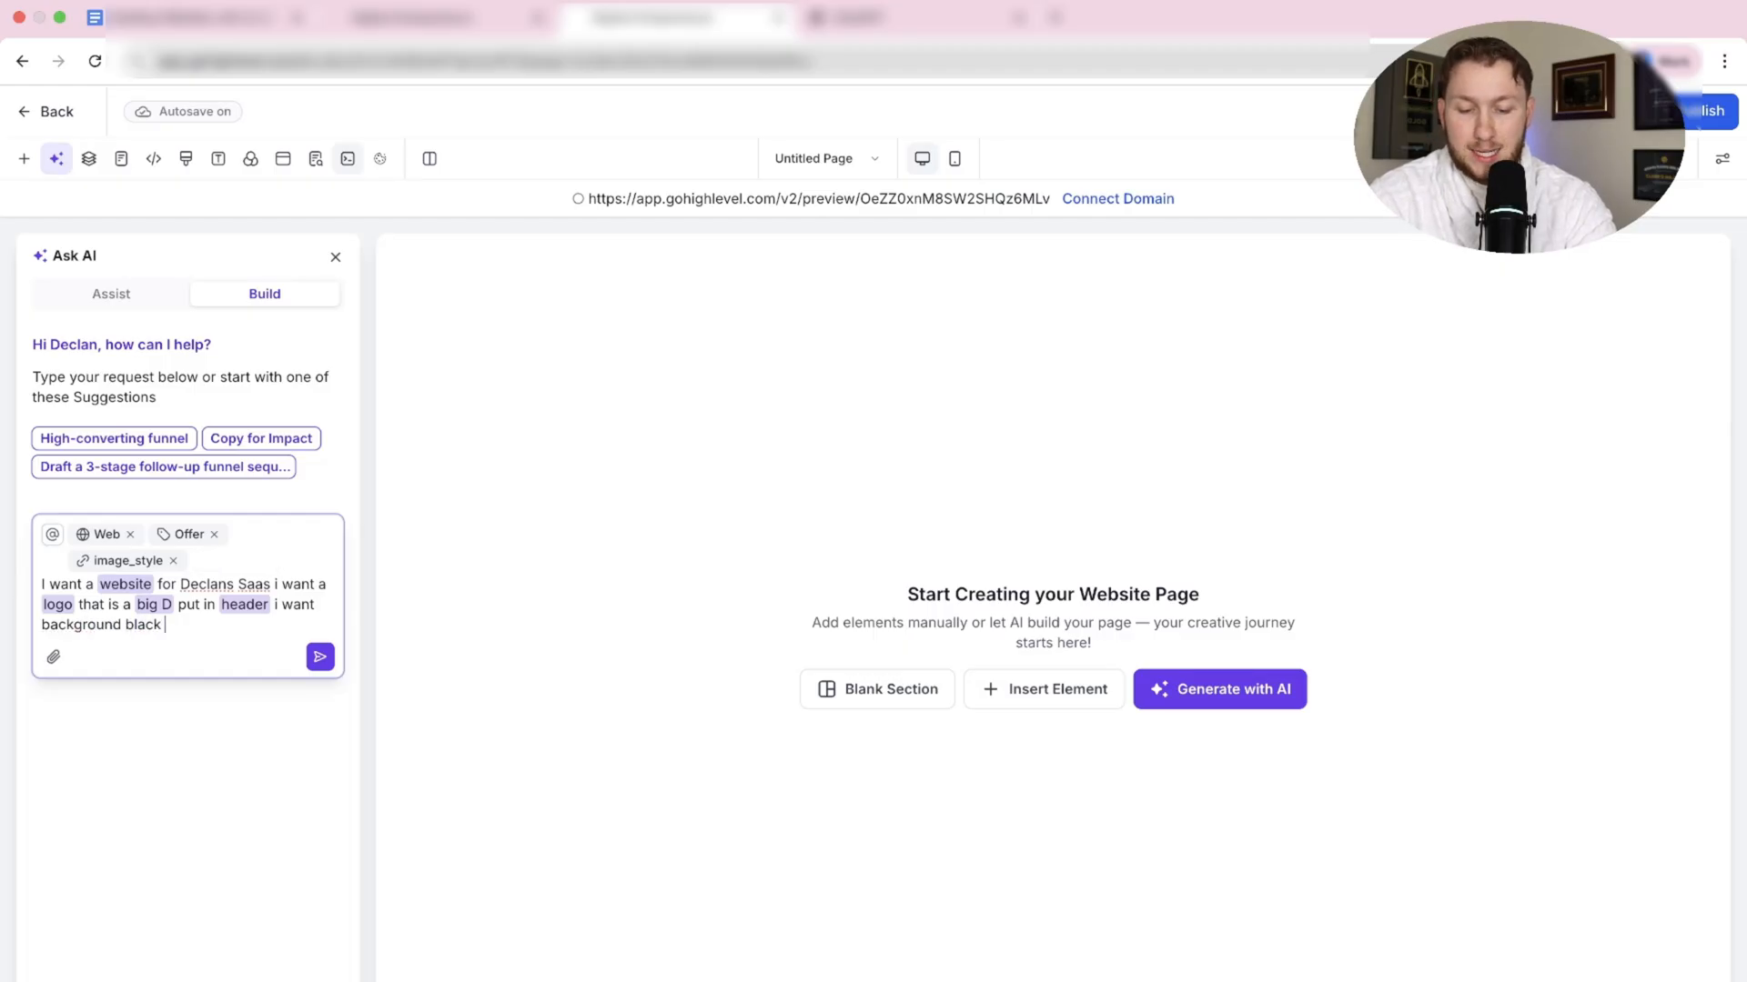
type("i want text white and")
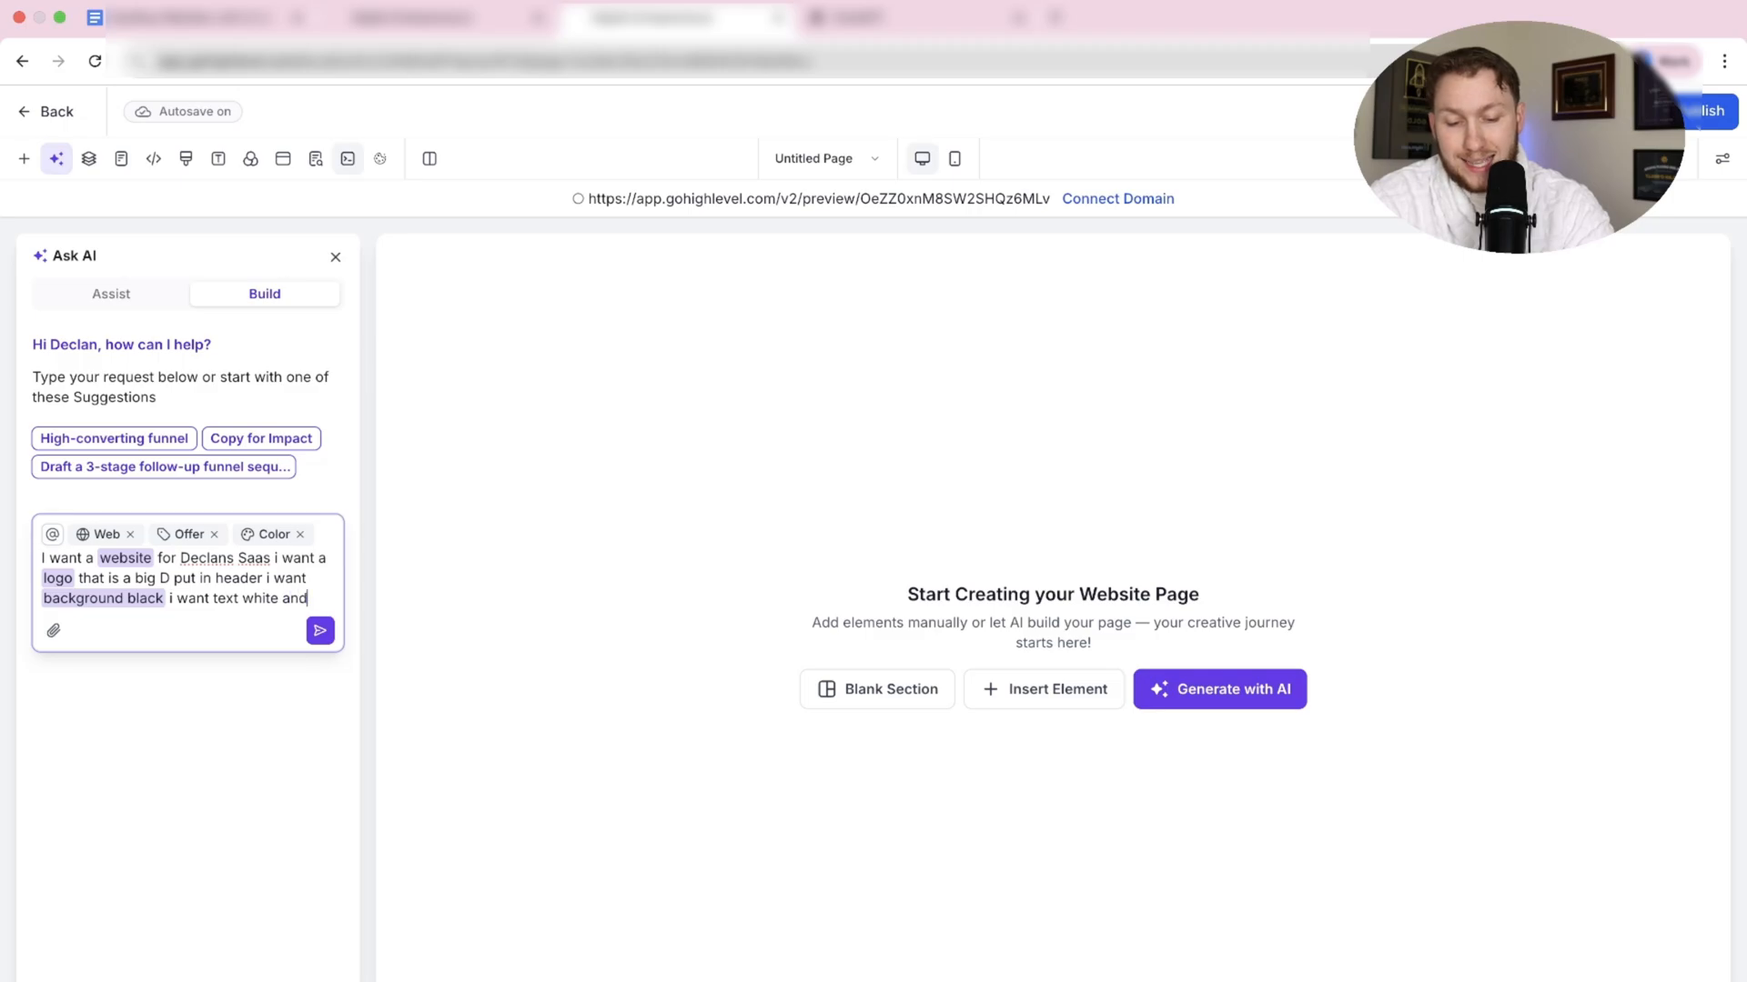
type(" i want gold a")
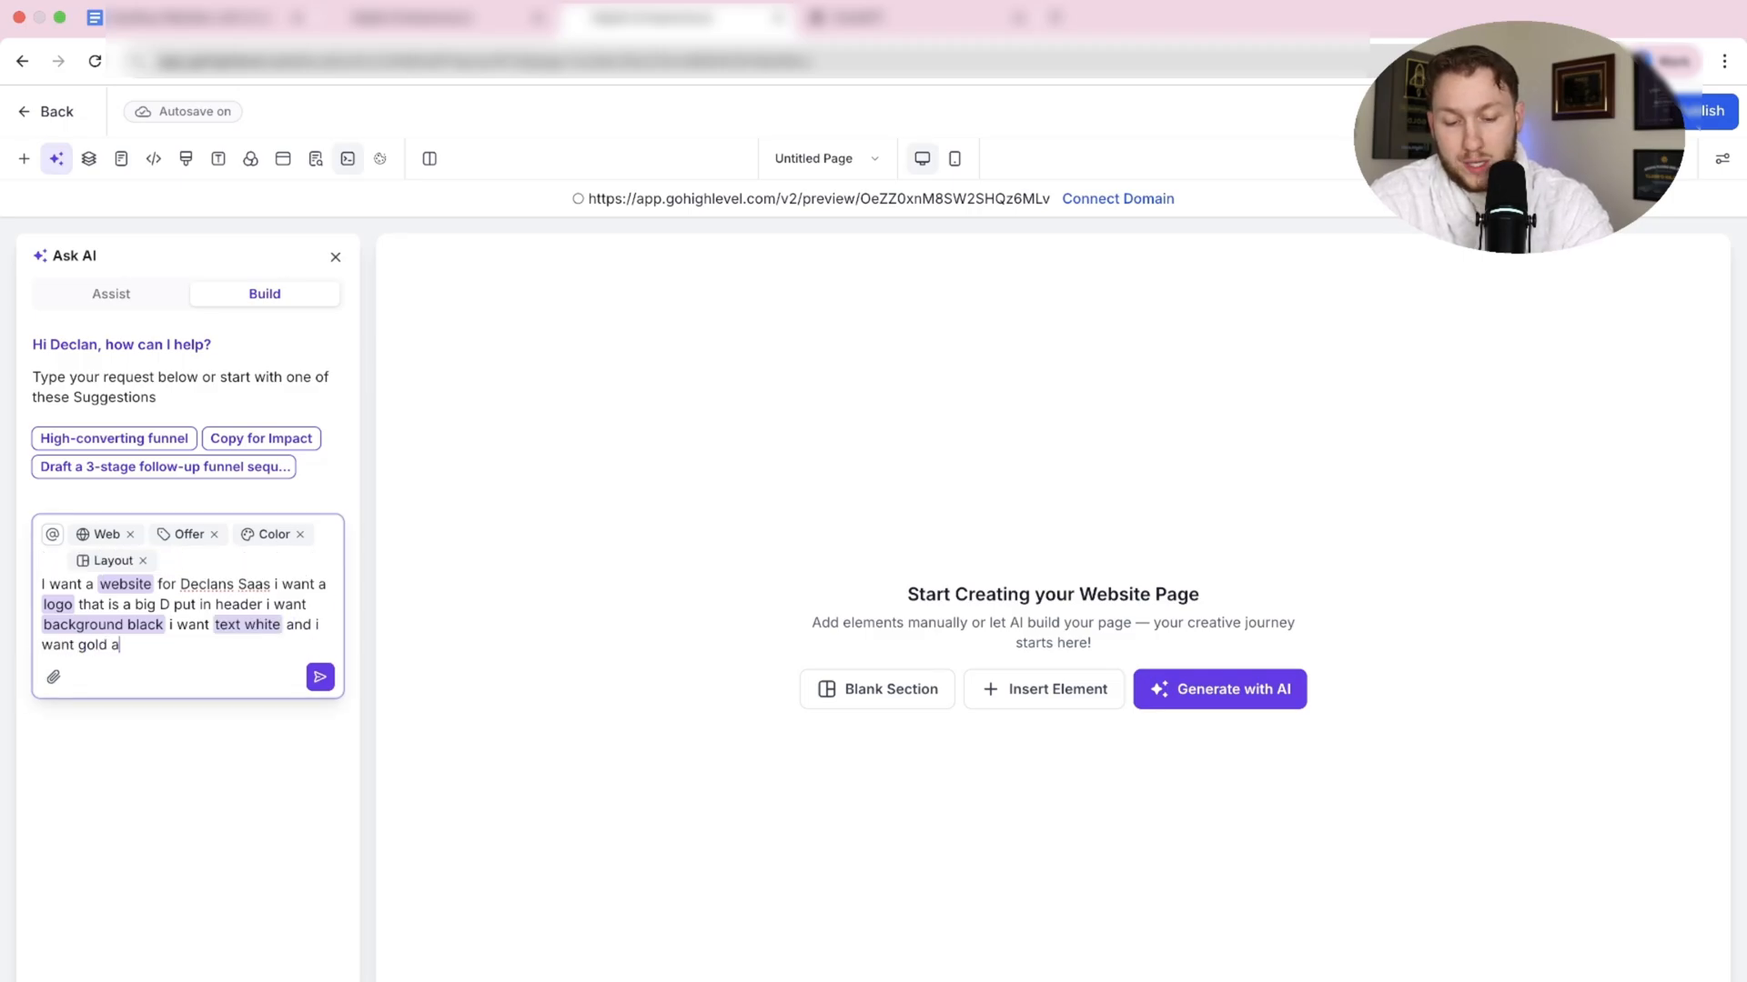
type("ccents. put alot of good picture")
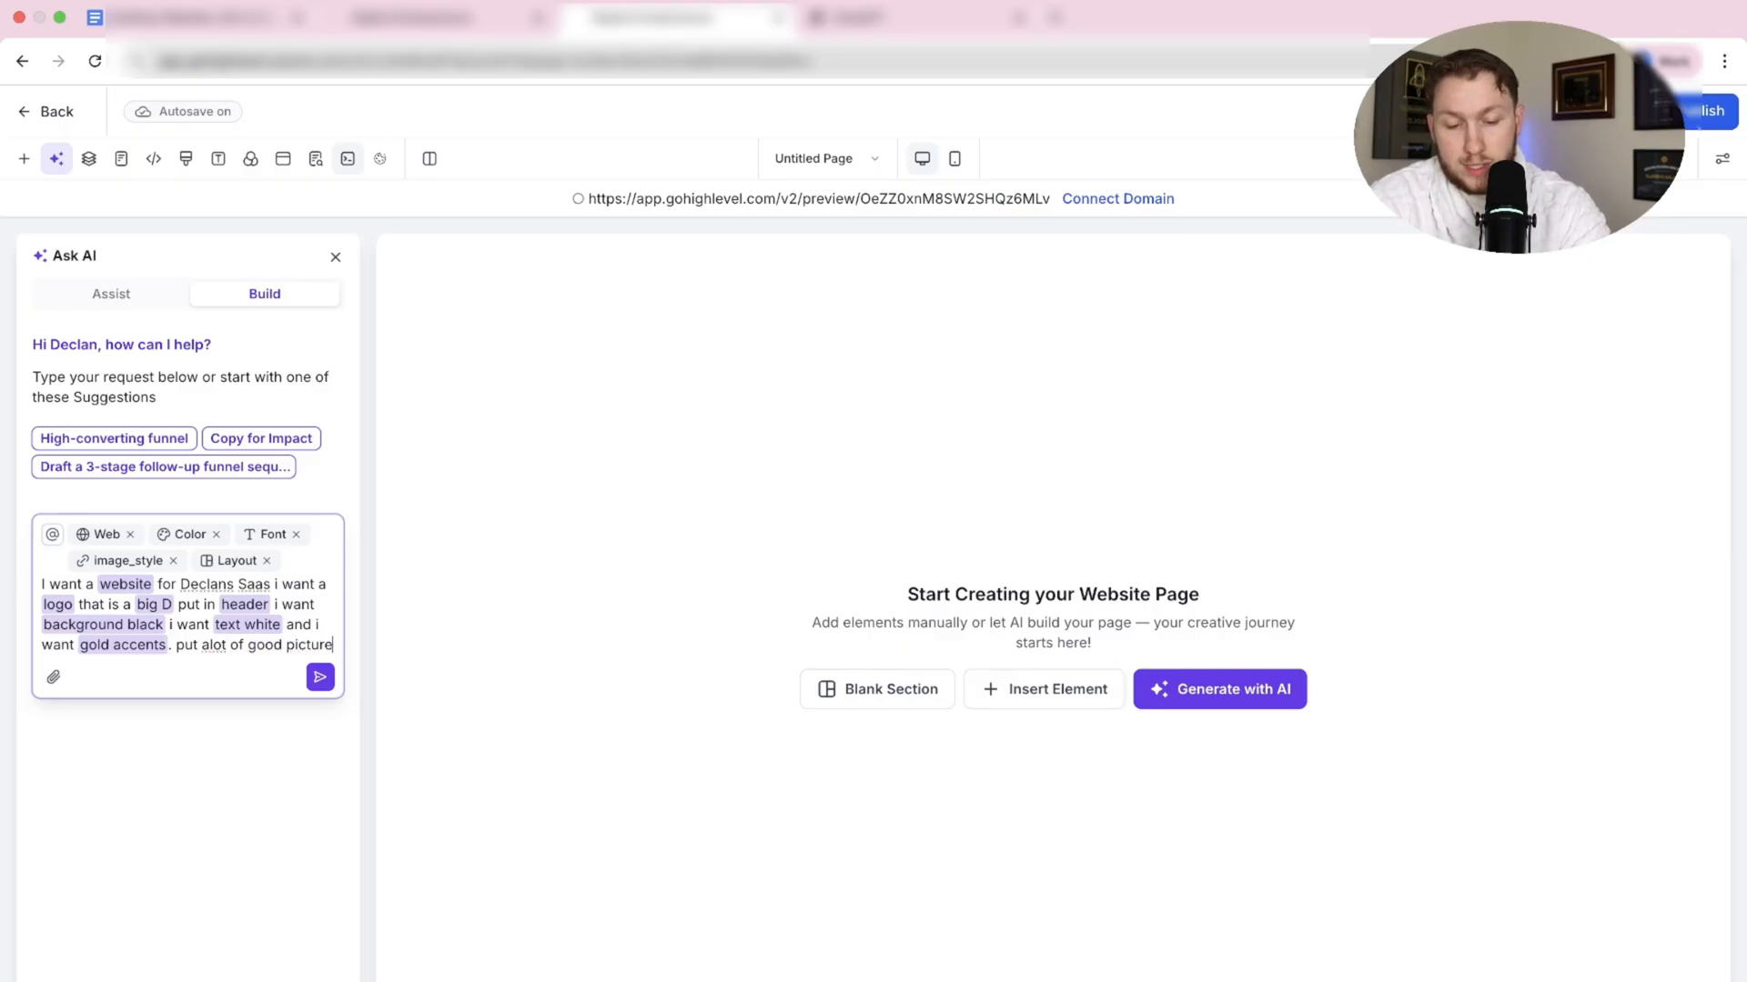
type("s in of people selling deals")
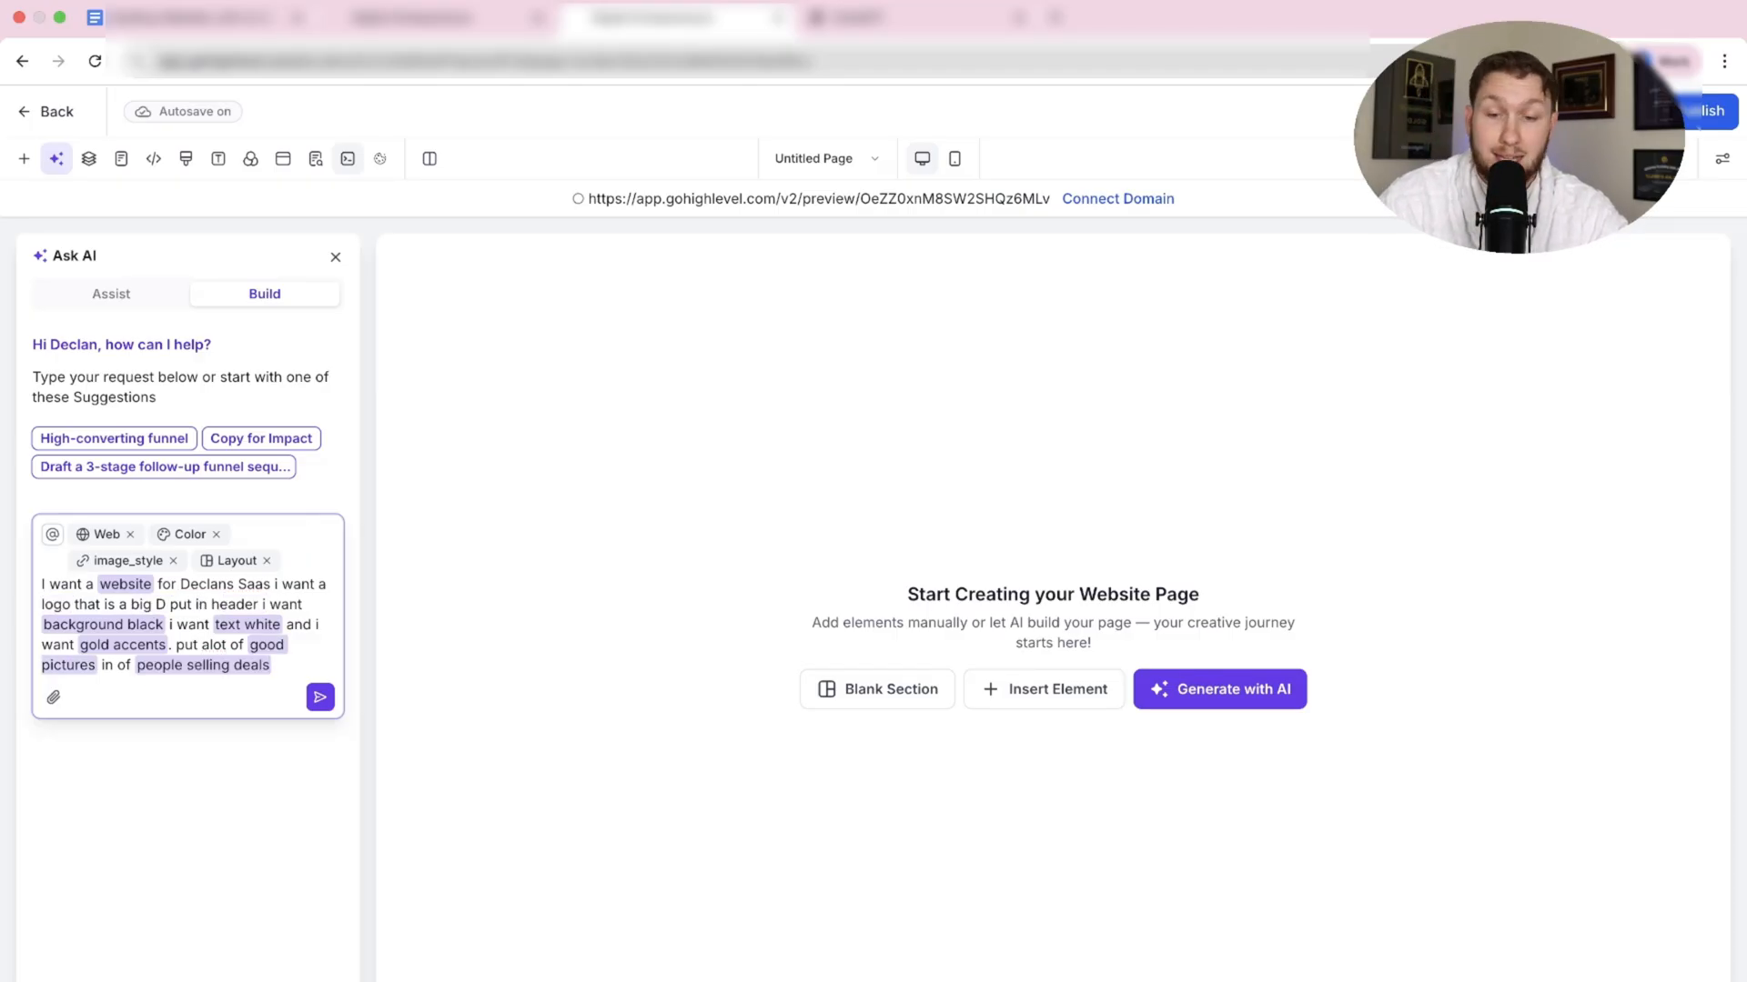
key("Return")
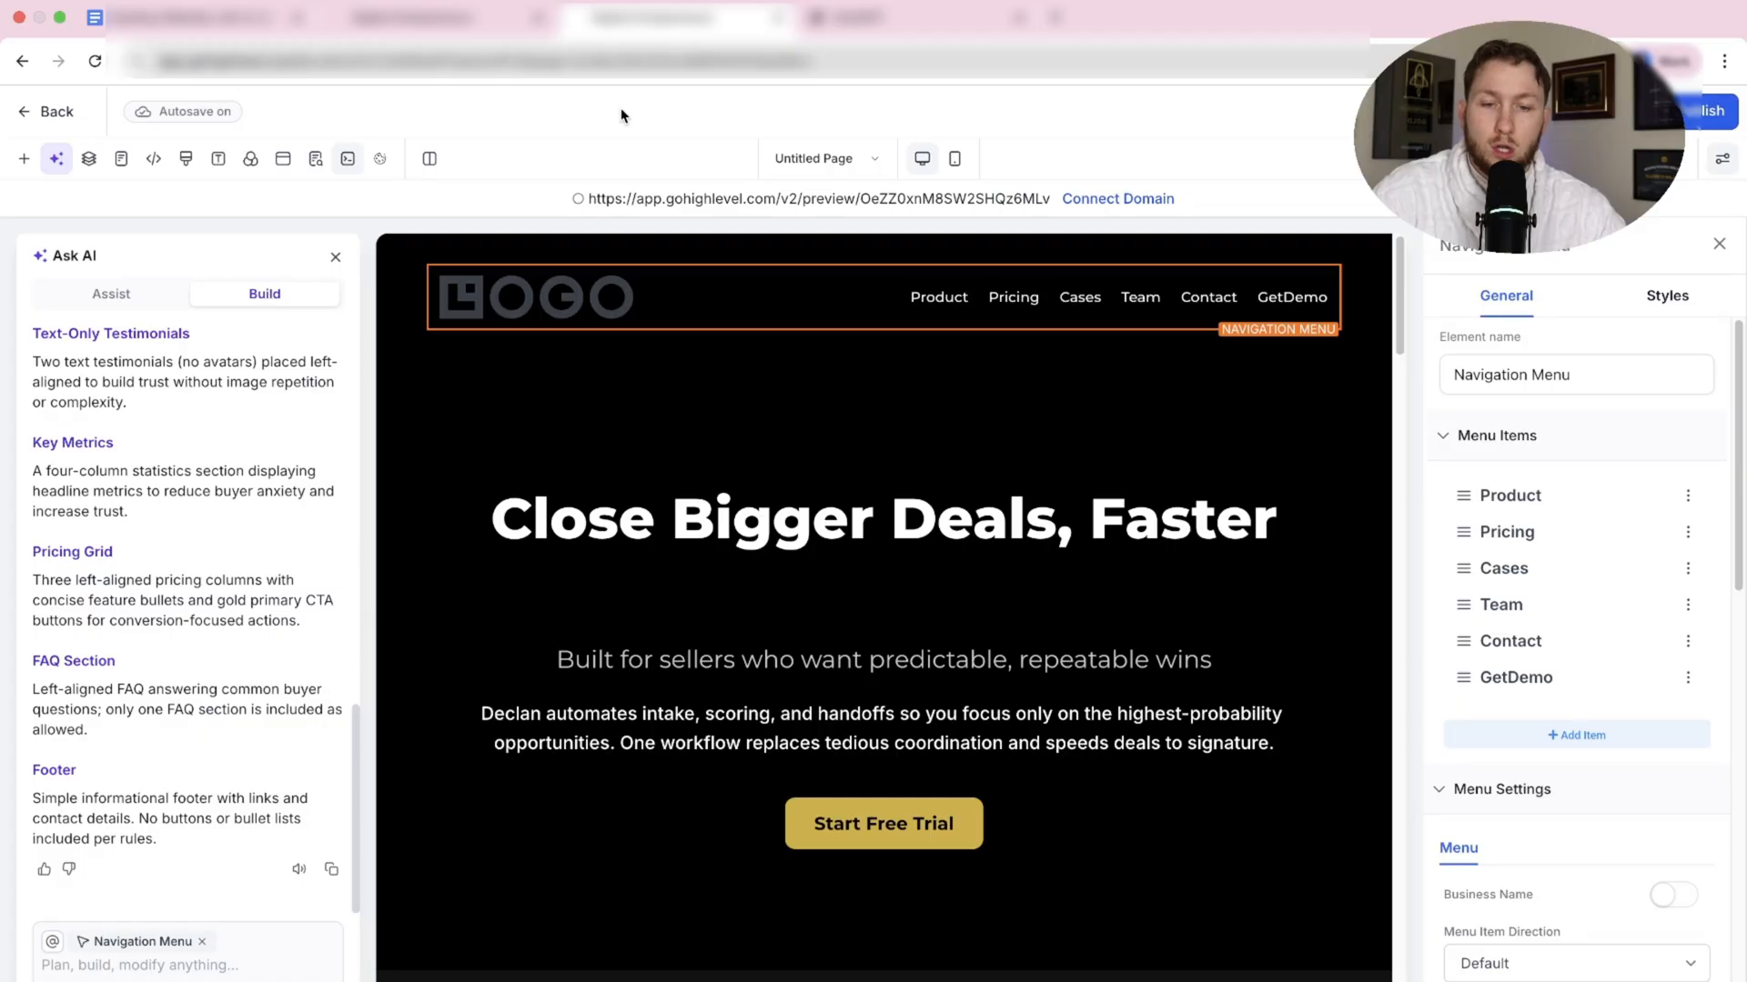
scroll(677, 362, "down", 10)
scroll(677, 362, "down", 10)
scroll(676, 361, "up", 3)
scroll(792, 492, "down", 8)
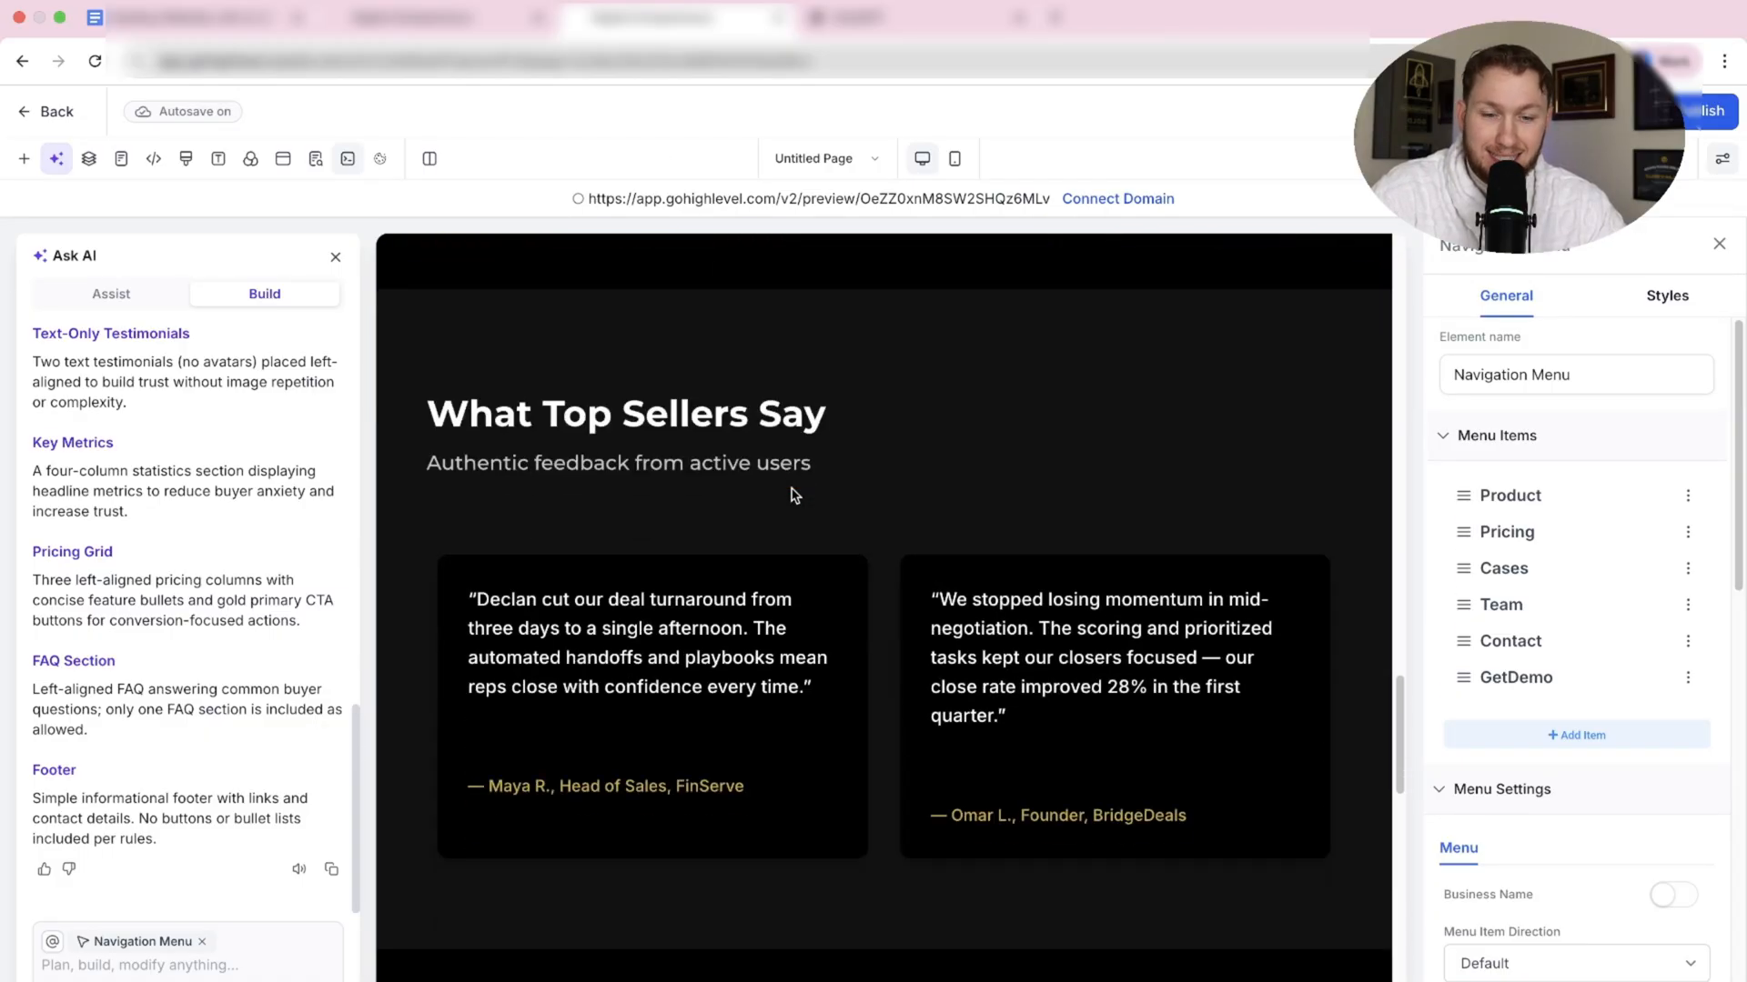
scroll(792, 492, "down", 8)
scroll(792, 491, "down", 8)
scroll(791, 493, "down", 2)
scroll(791, 479, "up", 6)
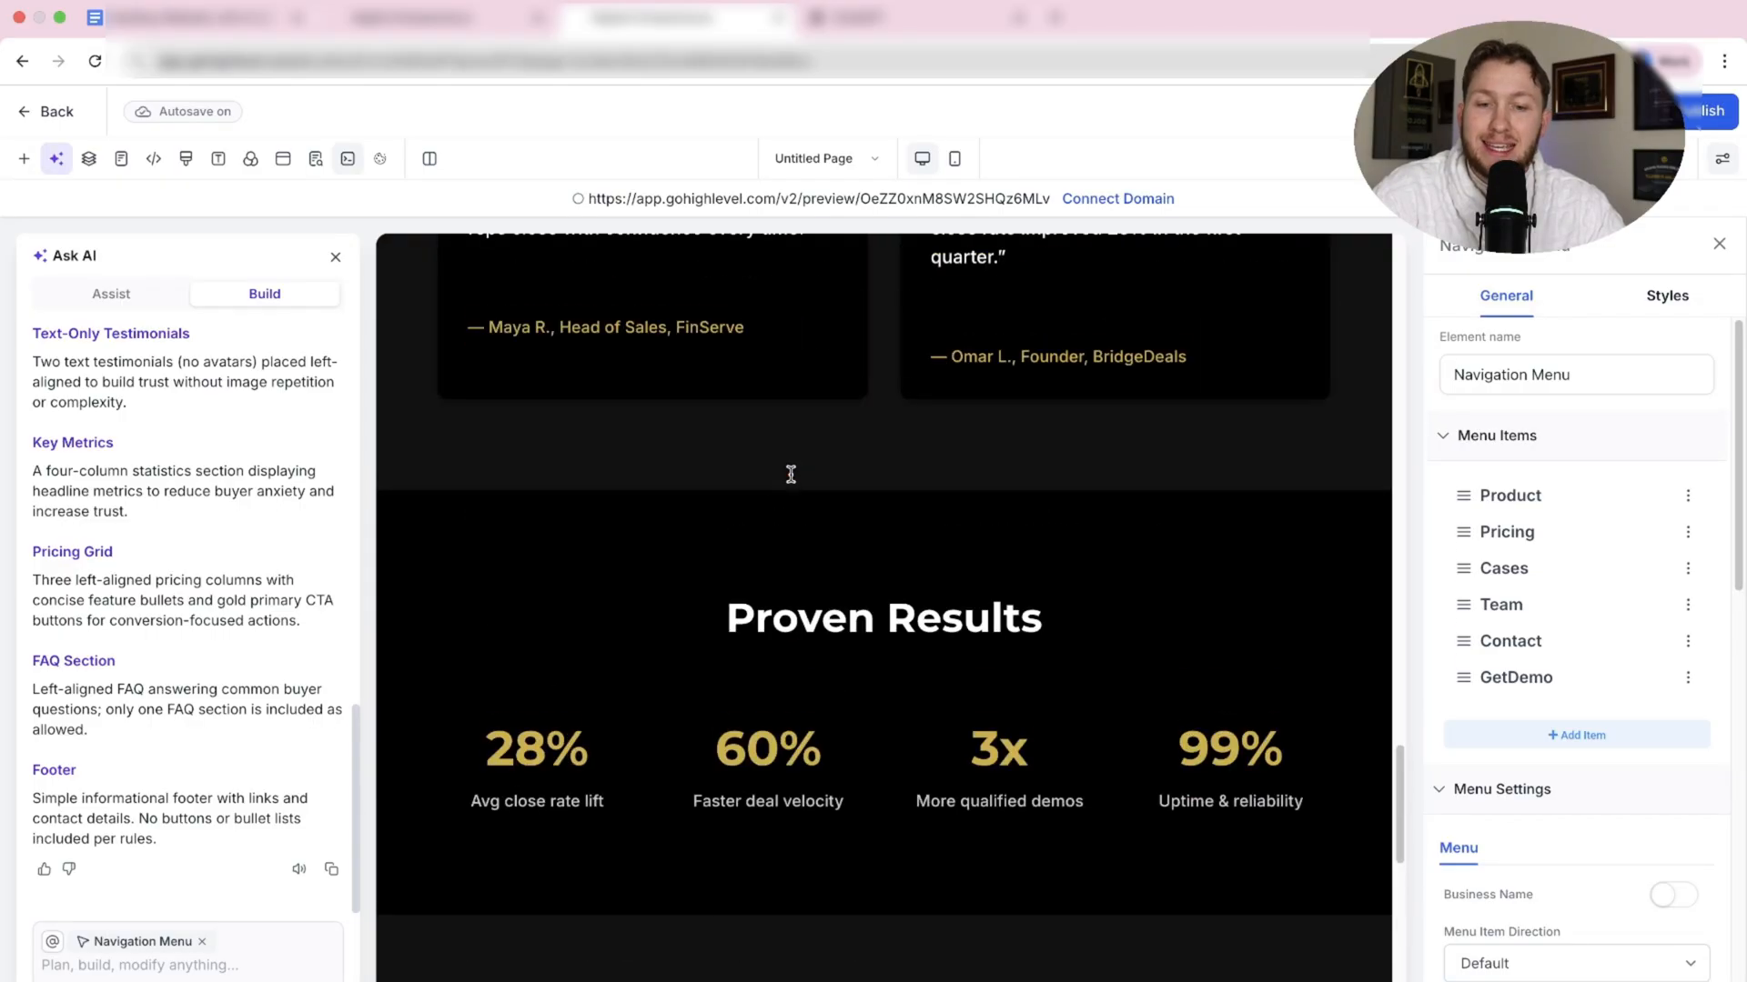
scroll(790, 474, "up", 8)
scroll(790, 473, "up", 8)
Close Ask AI and review the page down to the Frequently Asked Questions section.
left_click(335, 257)
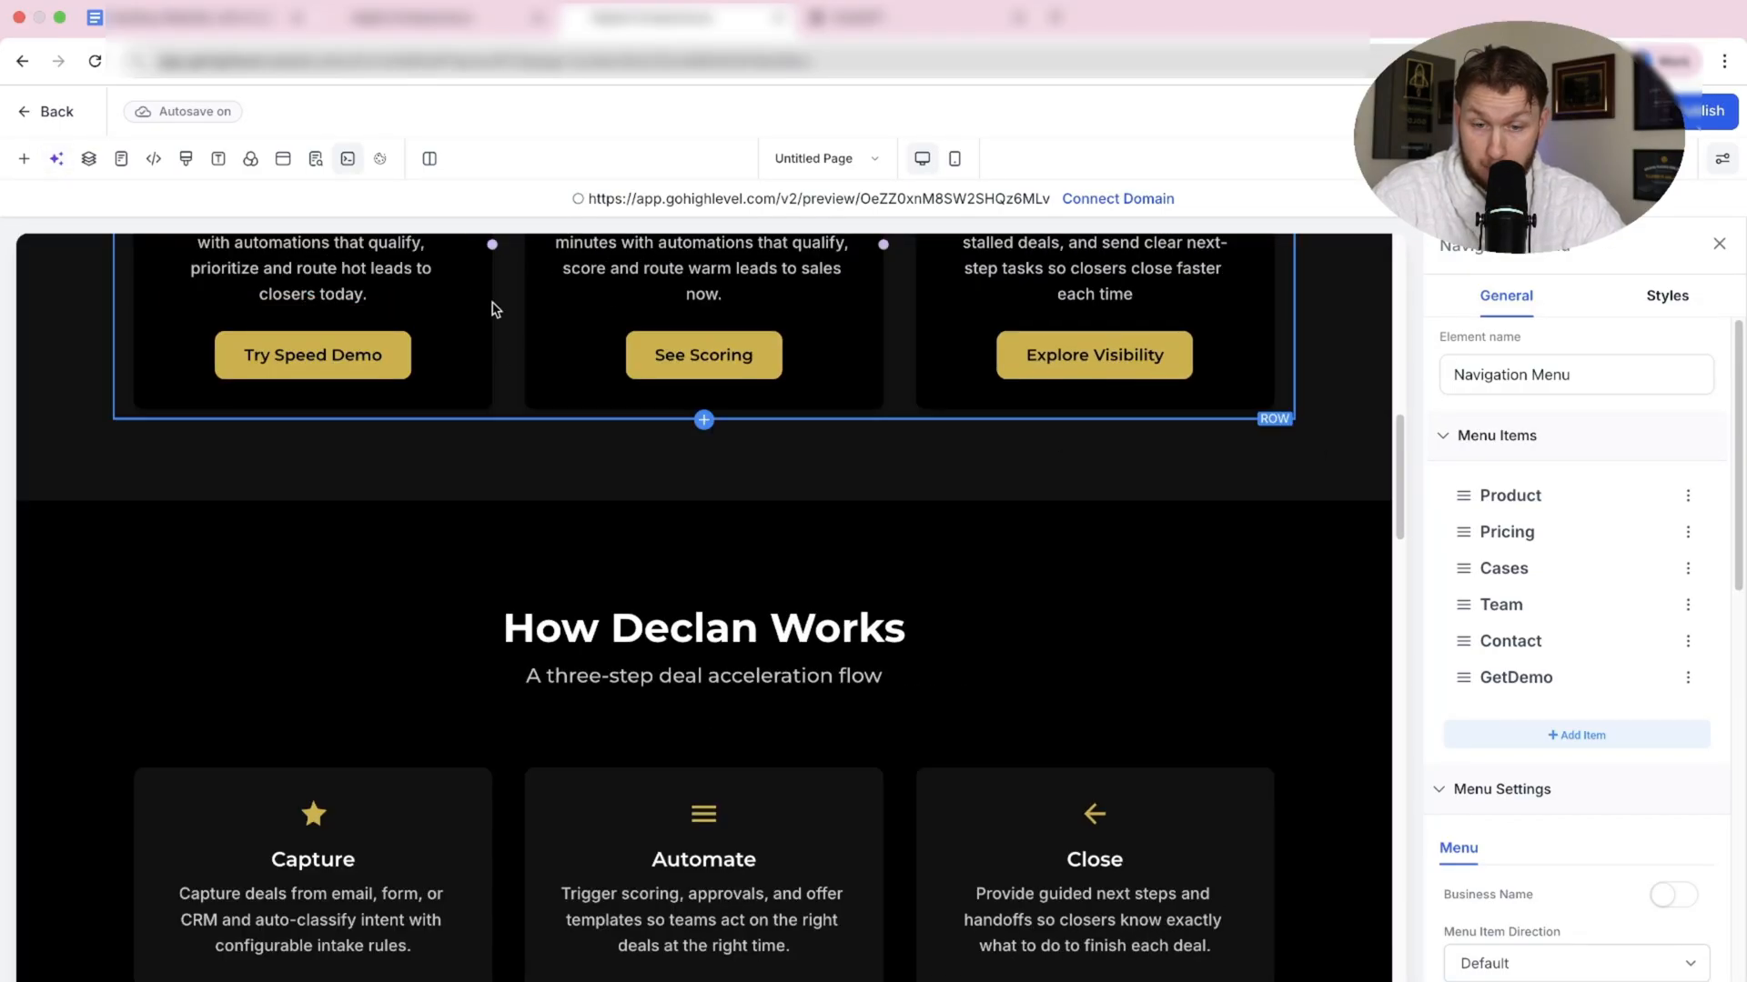
scroll(558, 572, "up", 6)
scroll(559, 571, "up", 6)
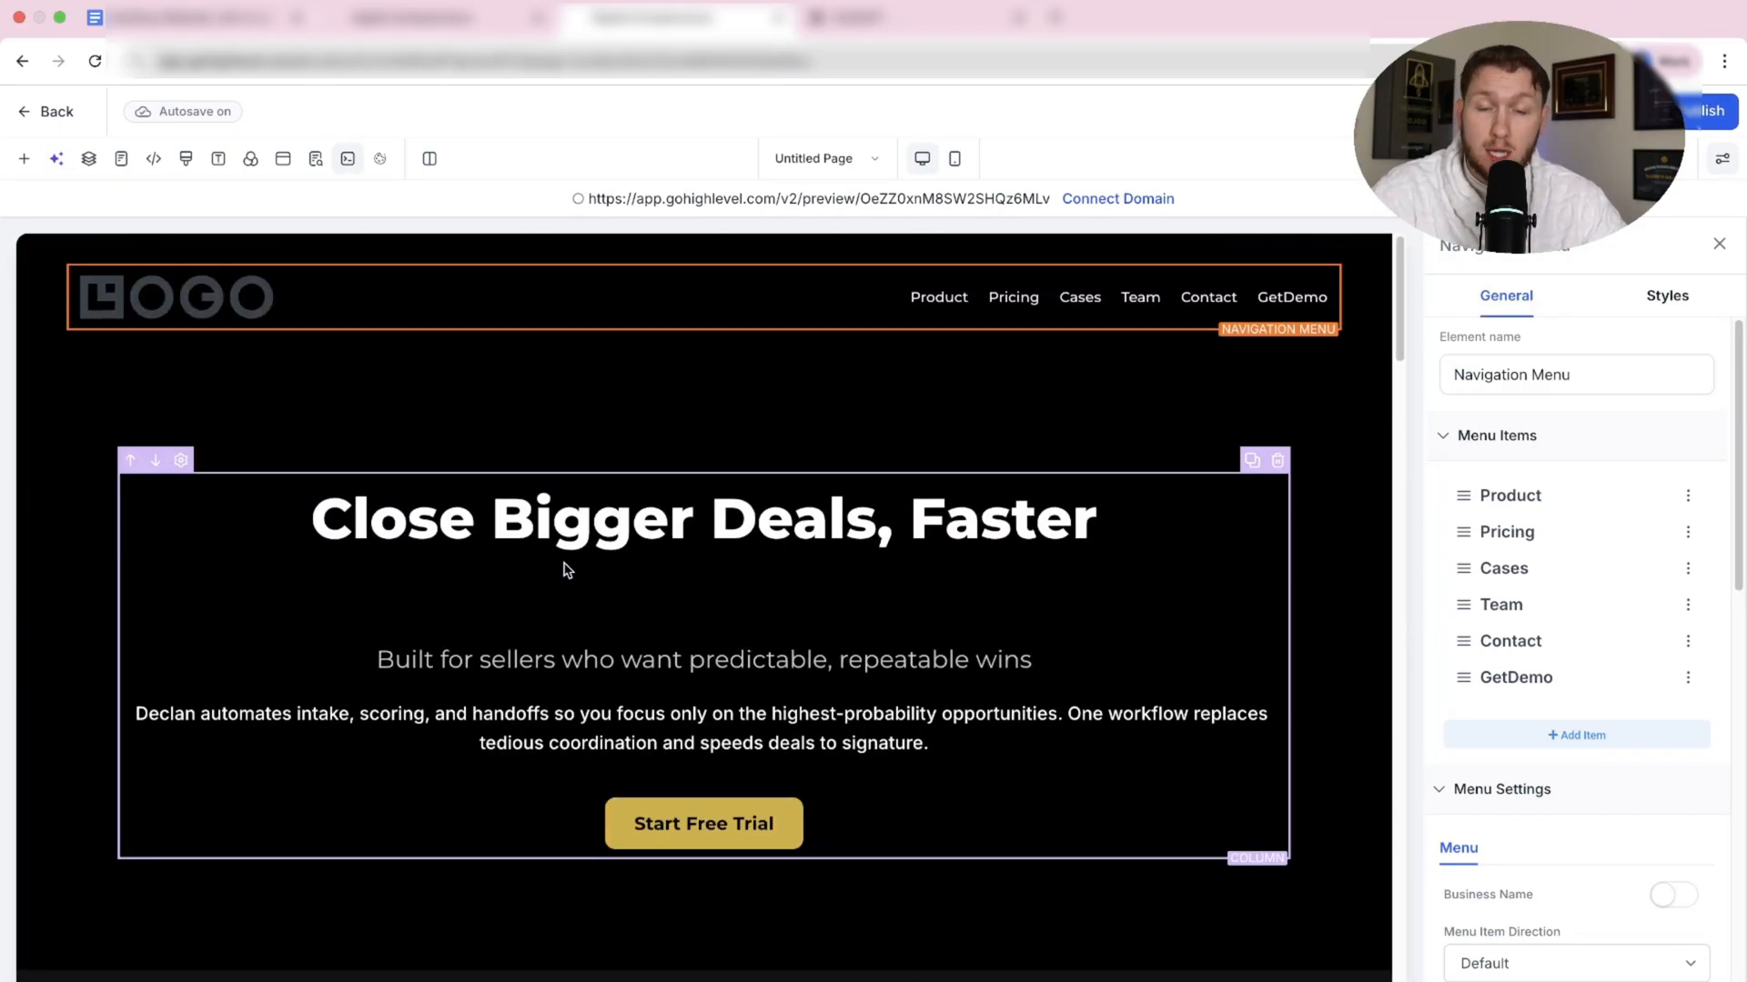
scroll(646, 595, "down", 5)
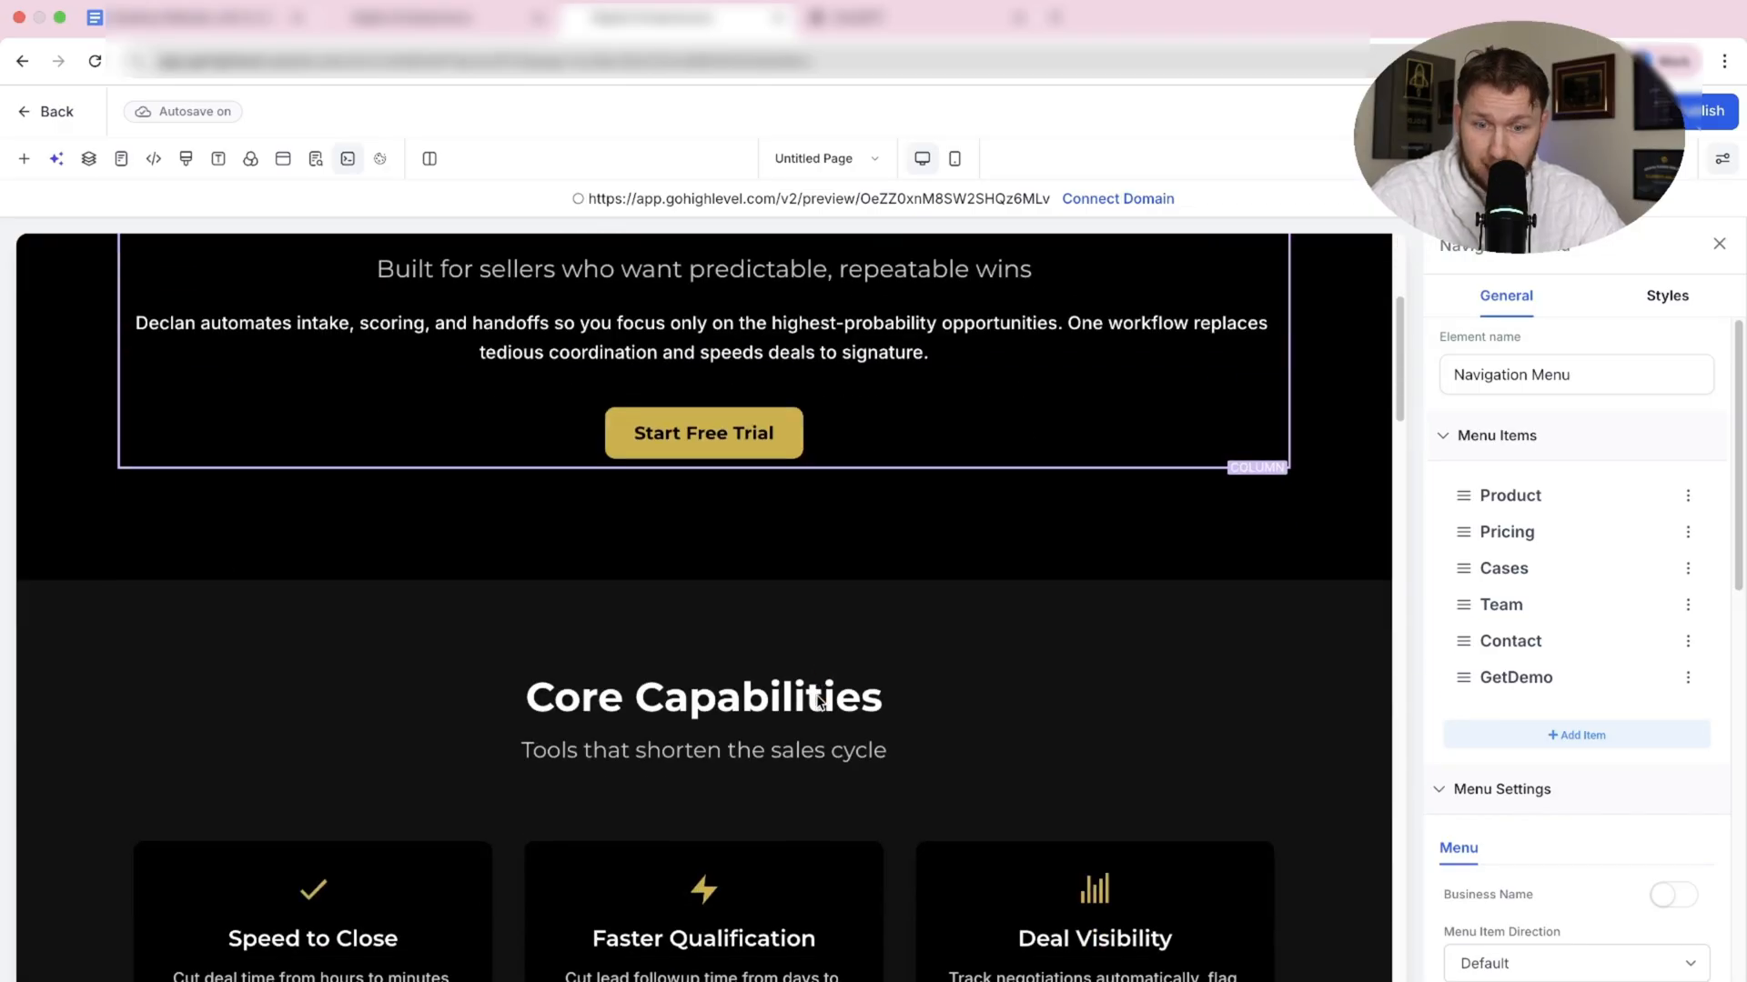
scroll(683, 656, "down", 3)
scroll(724, 778, "down", 5)
scroll(723, 778, "down", 5)
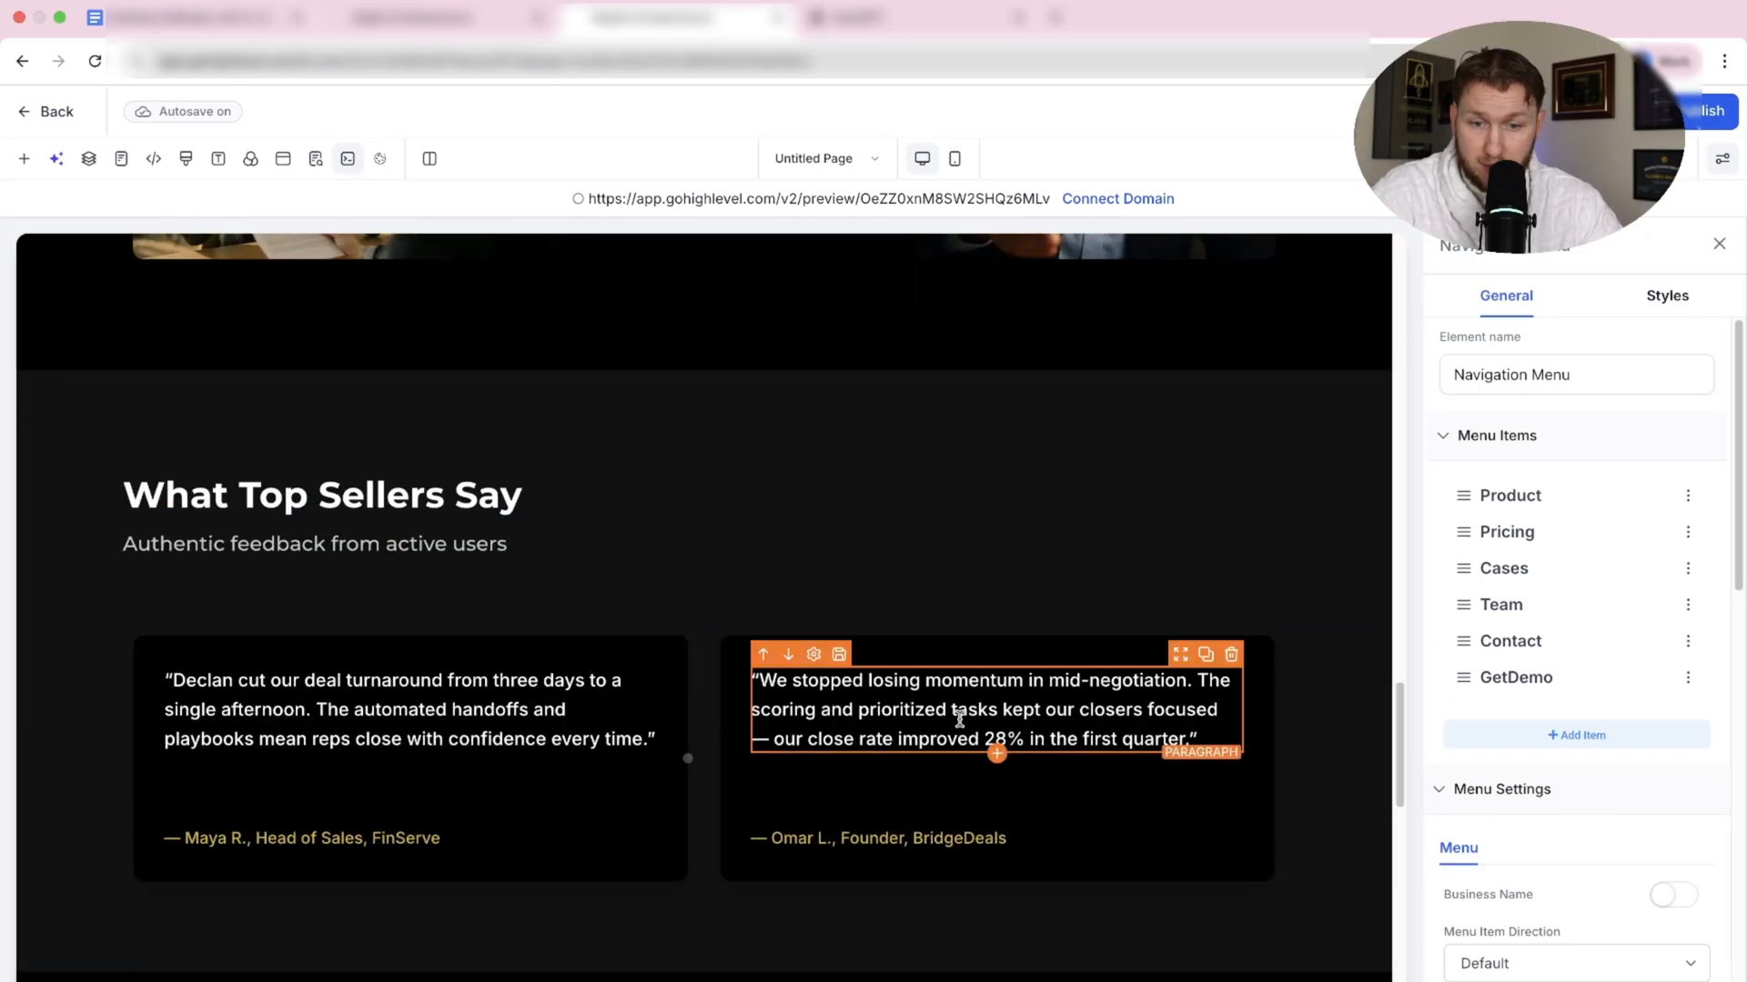
scroll(724, 778, "down", 5)
scroll(900, 590, "up", 12)
scroll(899, 590, "up", 8)
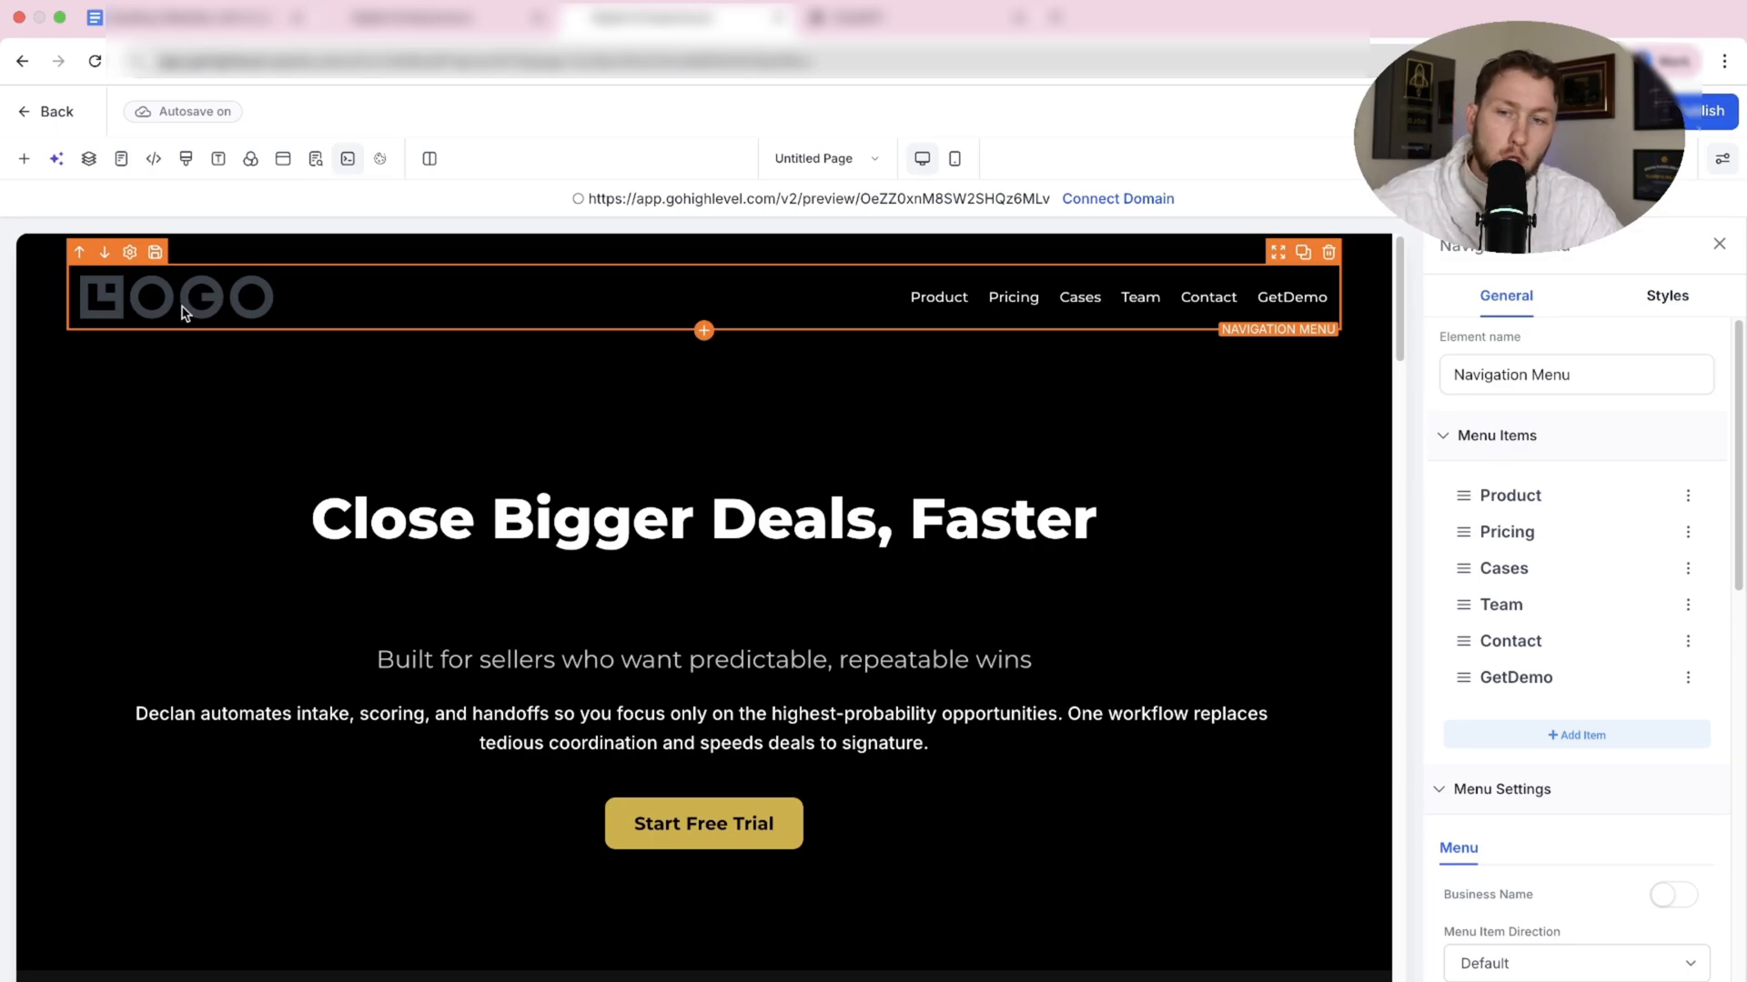
scroll(488, 426, "down", 3)
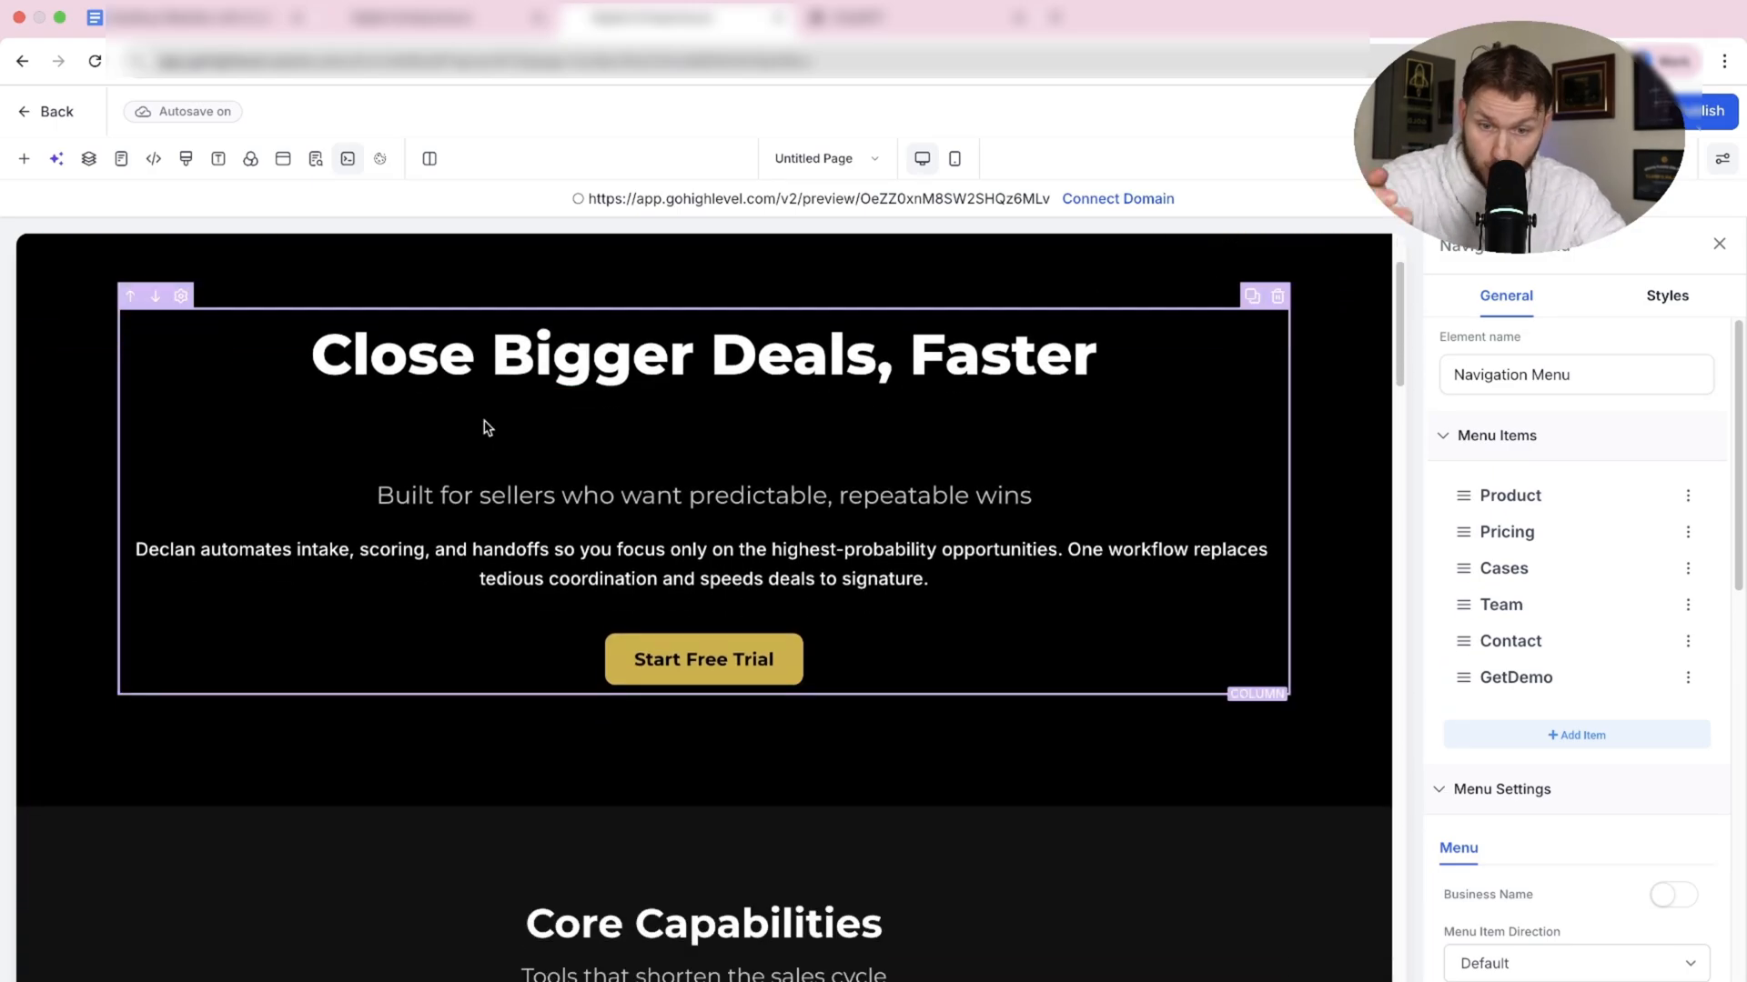
scroll(486, 427, "down", 4)
scroll(487, 426, "down", 6)
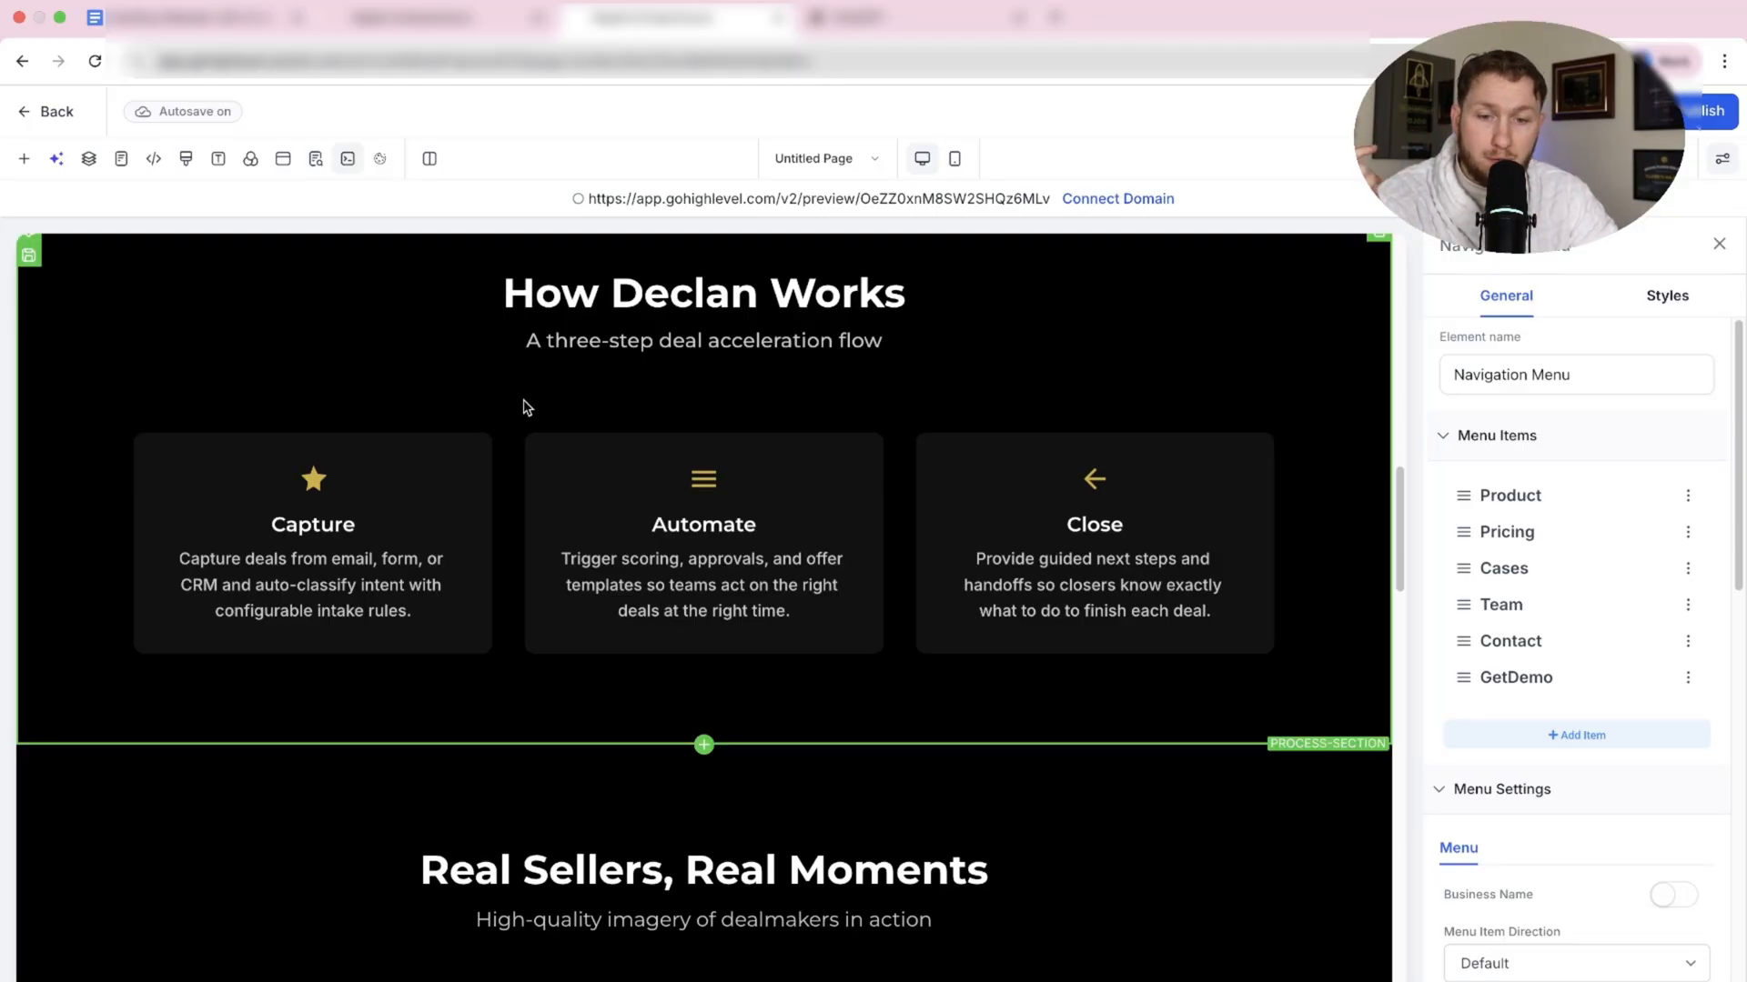
scroll(523, 407, "down", 8)
scroll(554, 464, "down", 8)
scroll(553, 511, "down", 10)
left_click(504, 584)
scroll(504, 587, "up", 5)
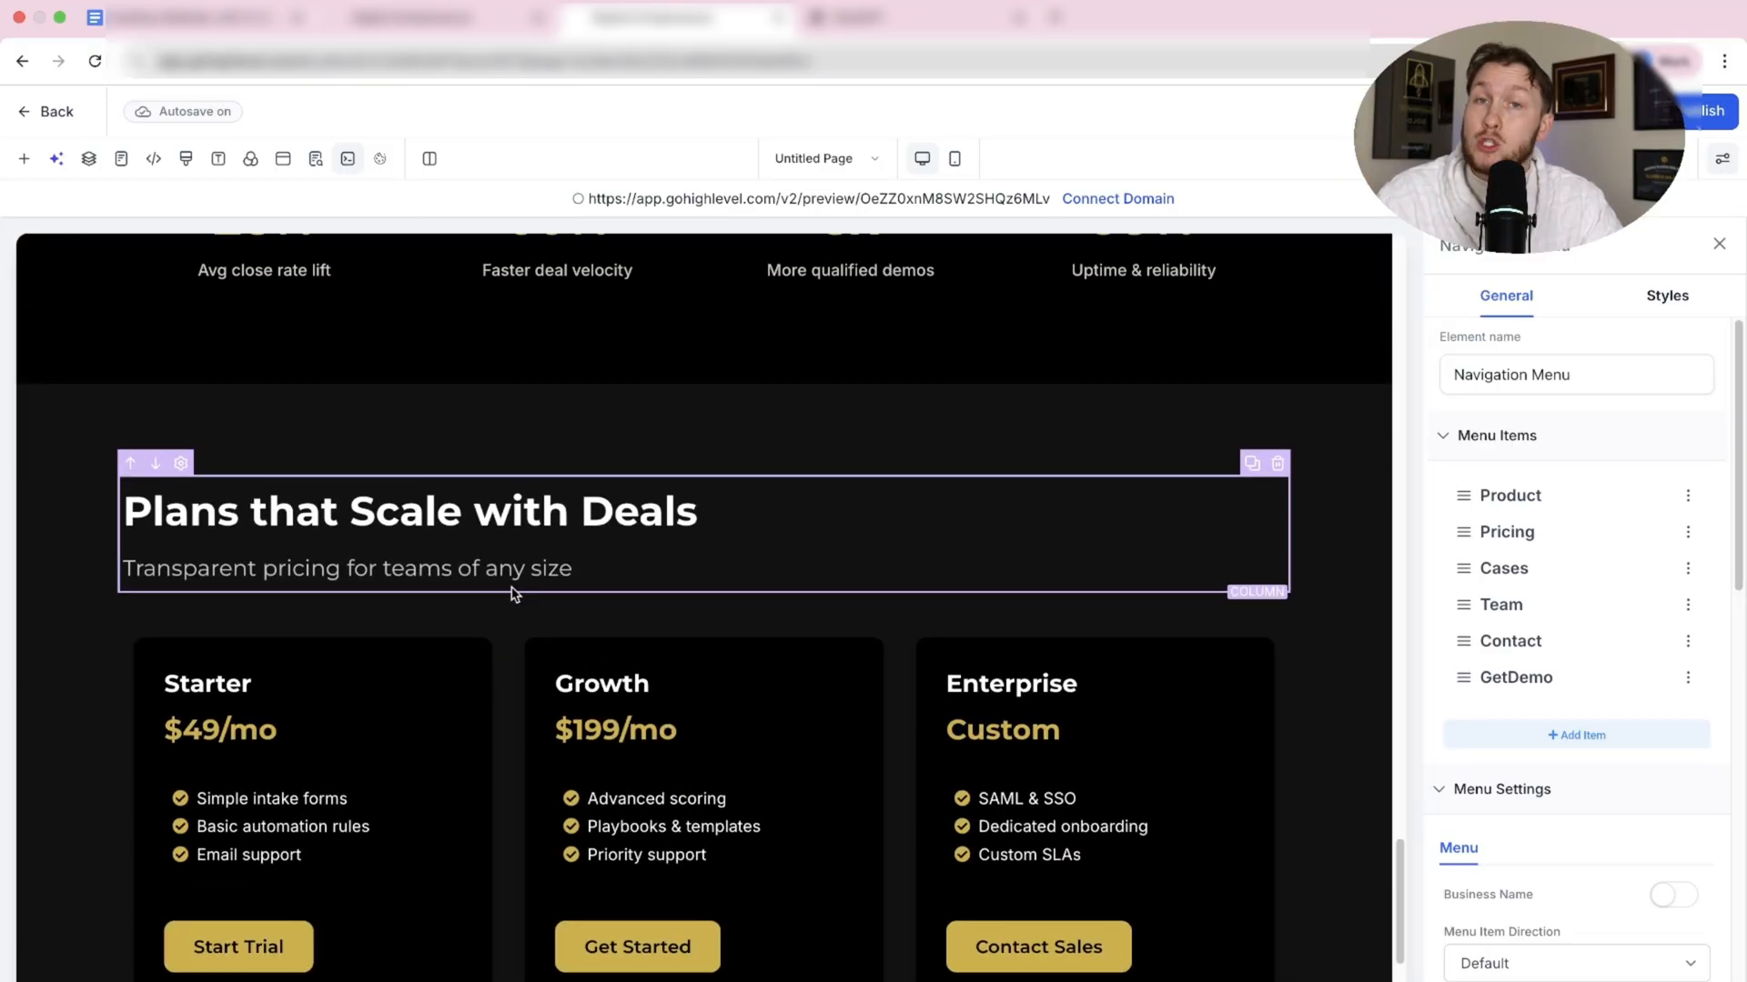
scroll(509, 595, "up", 5)
scroll(512, 600, "up", 5)
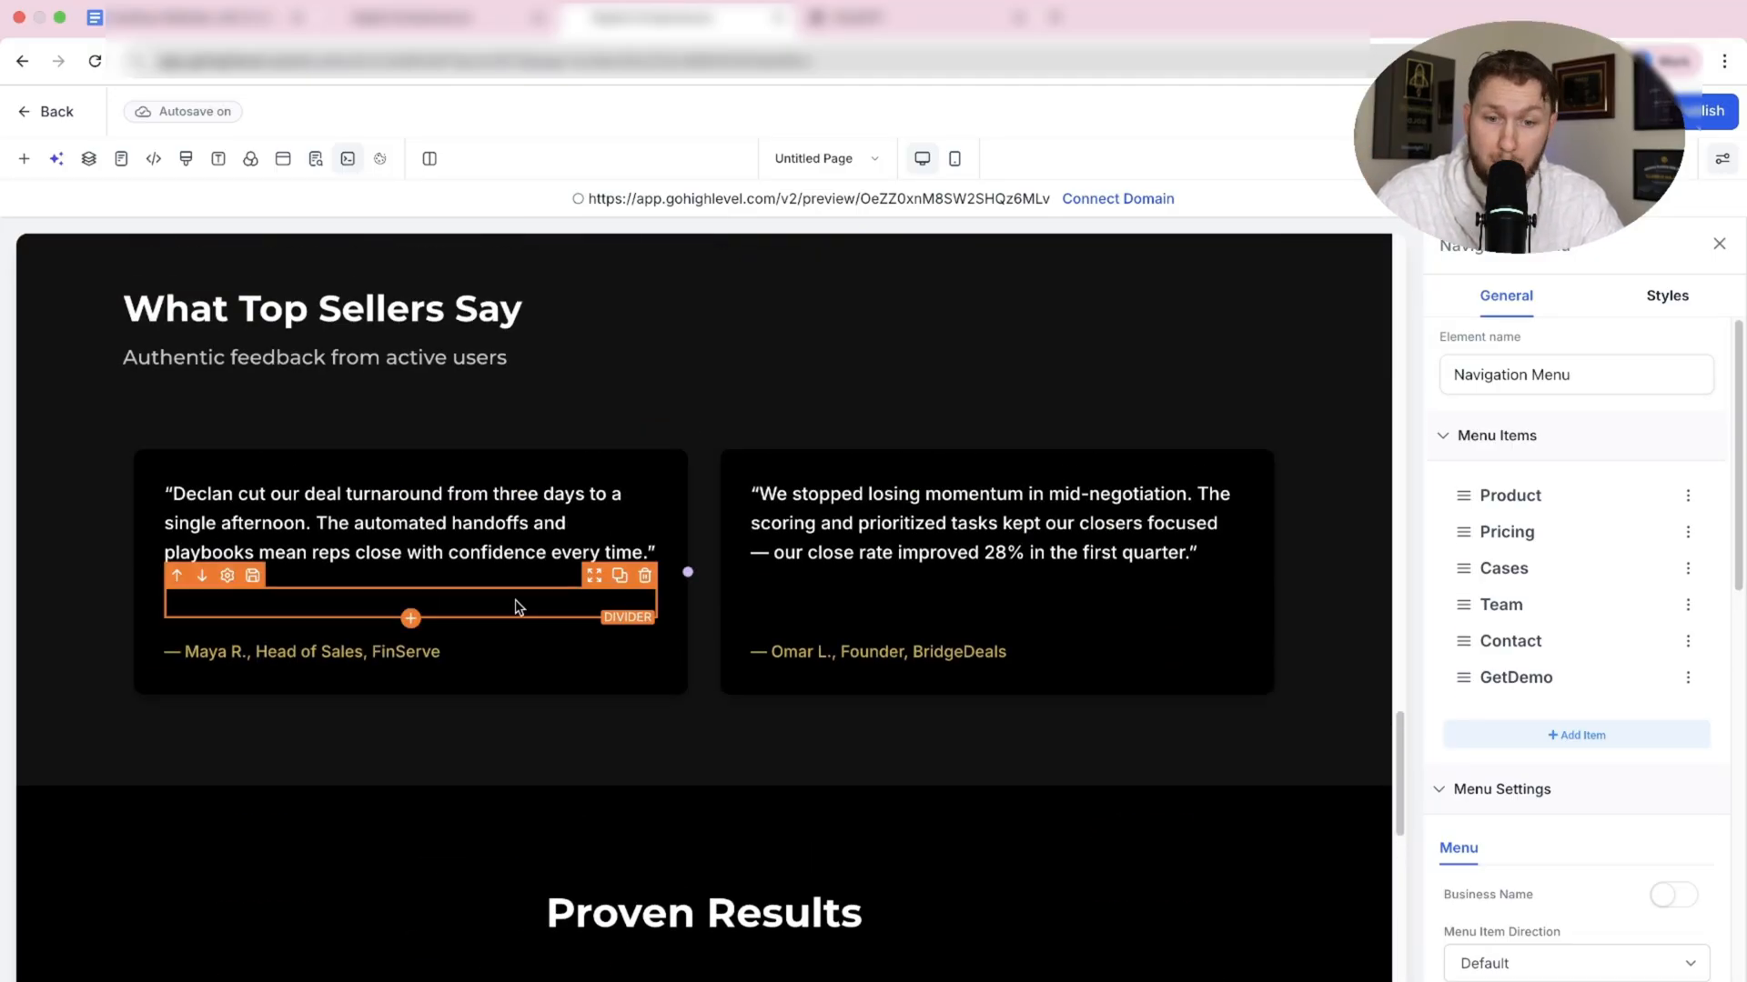
scroll(516, 605, "up", 8)
scroll(516, 605, "up", 8)
scroll(517, 603, "up", 8)
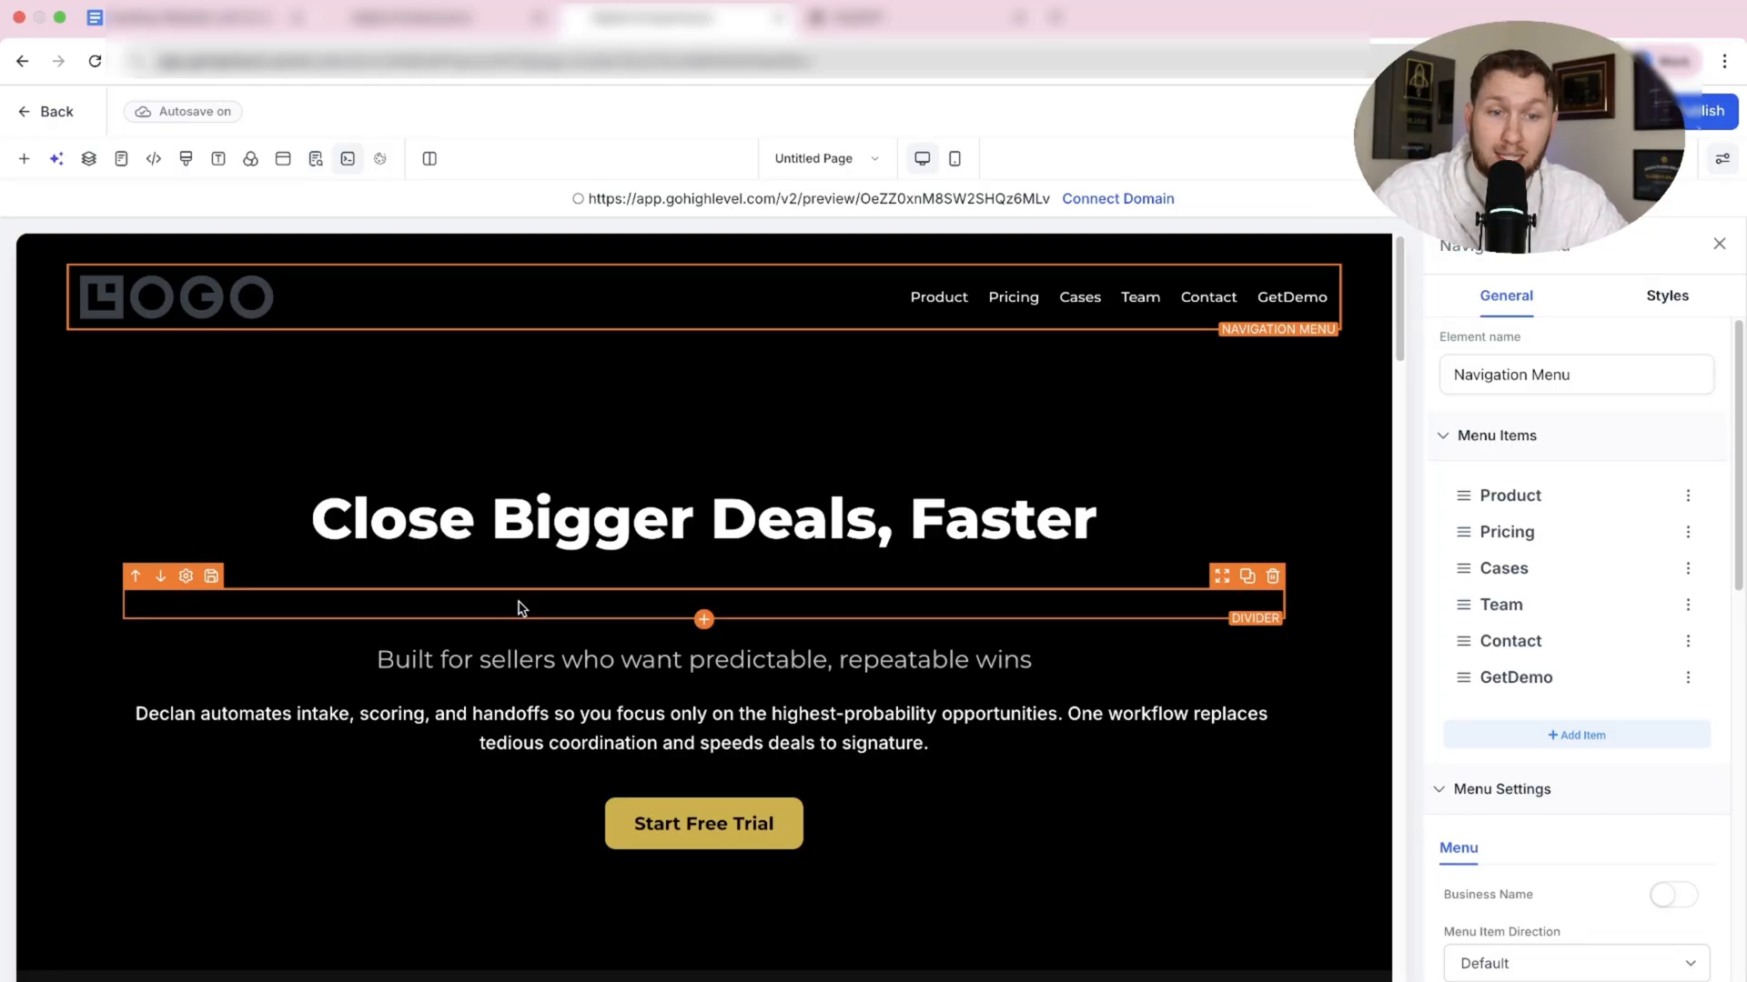
Preview the live page, try the Pricing link and close the resulting error tab.
left_click(819, 199)
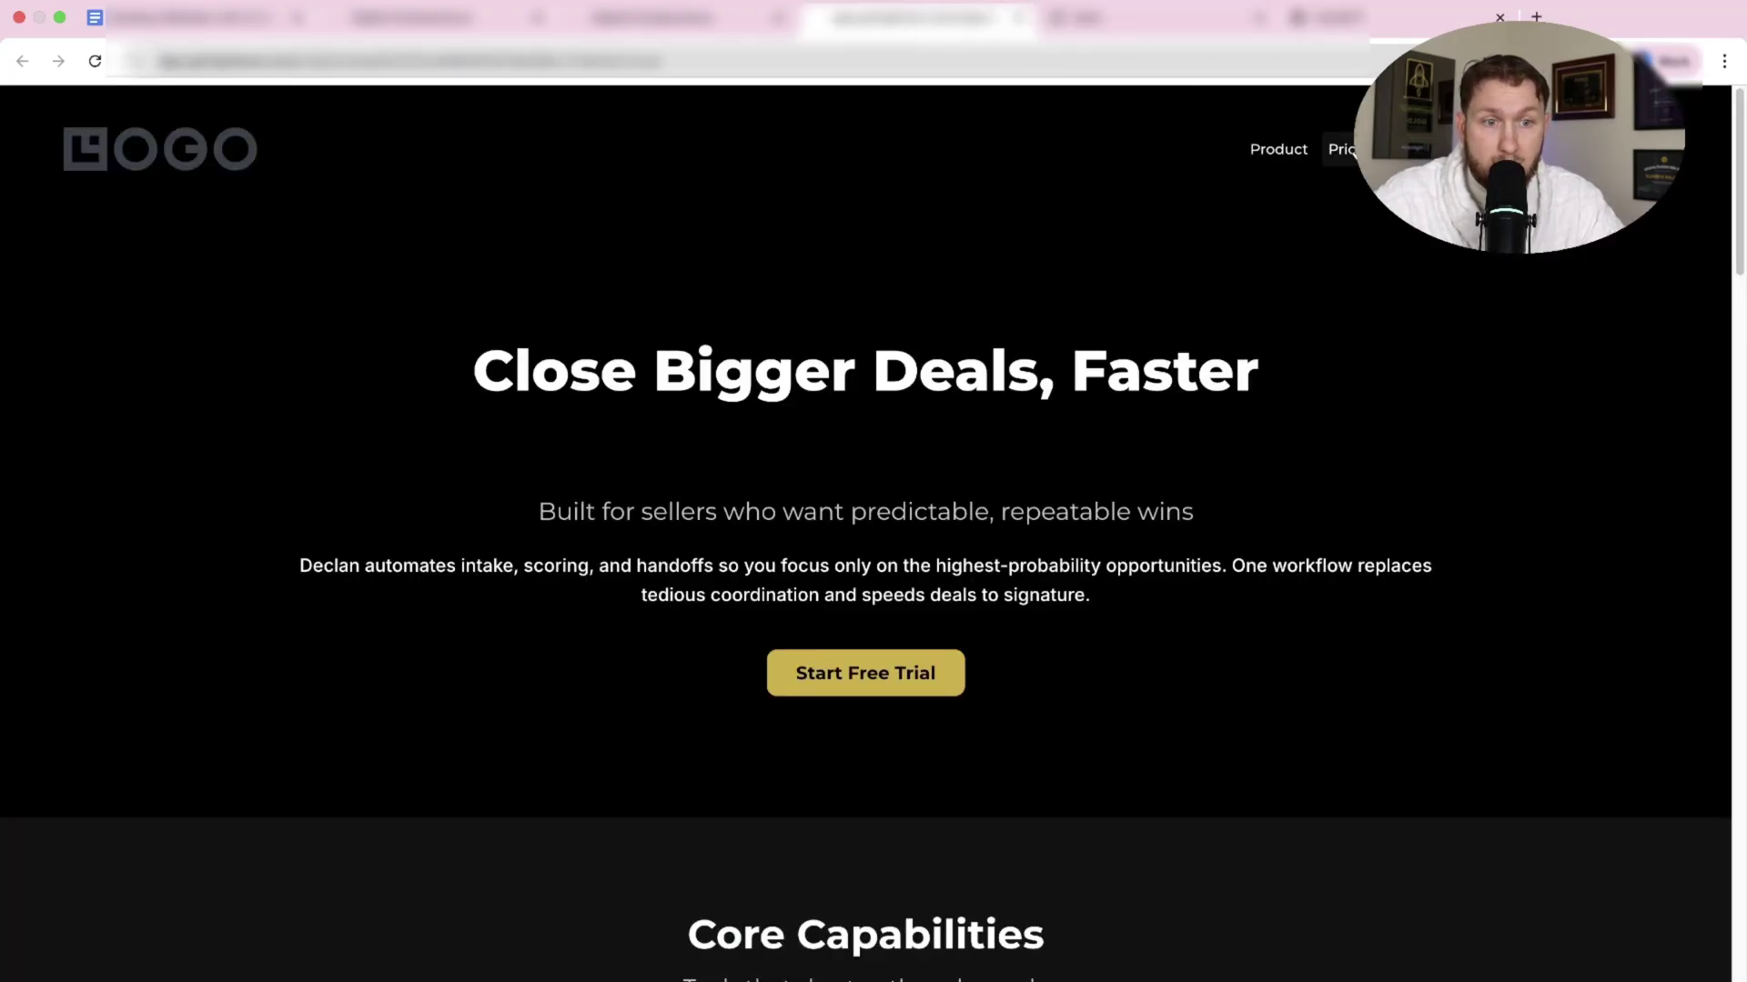
left_click(1345, 149)
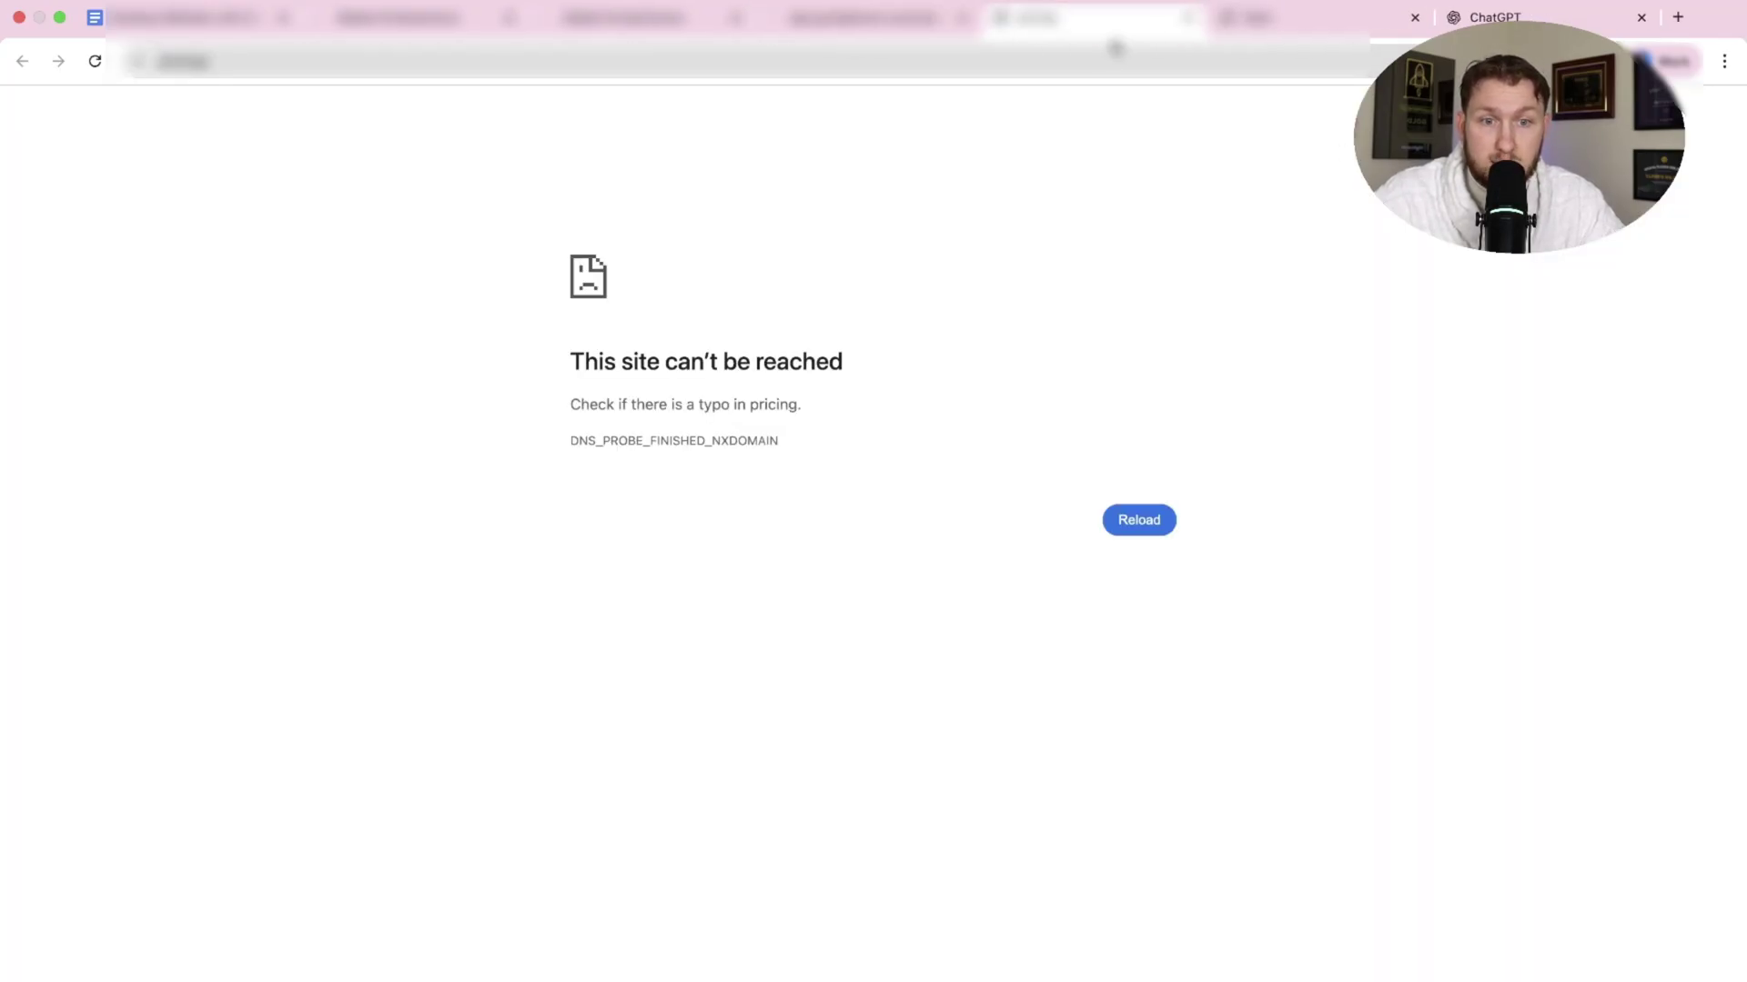
left_click(1199, 19)
scroll(625, 473, "down", 8)
scroll(625, 472, "up", 10)
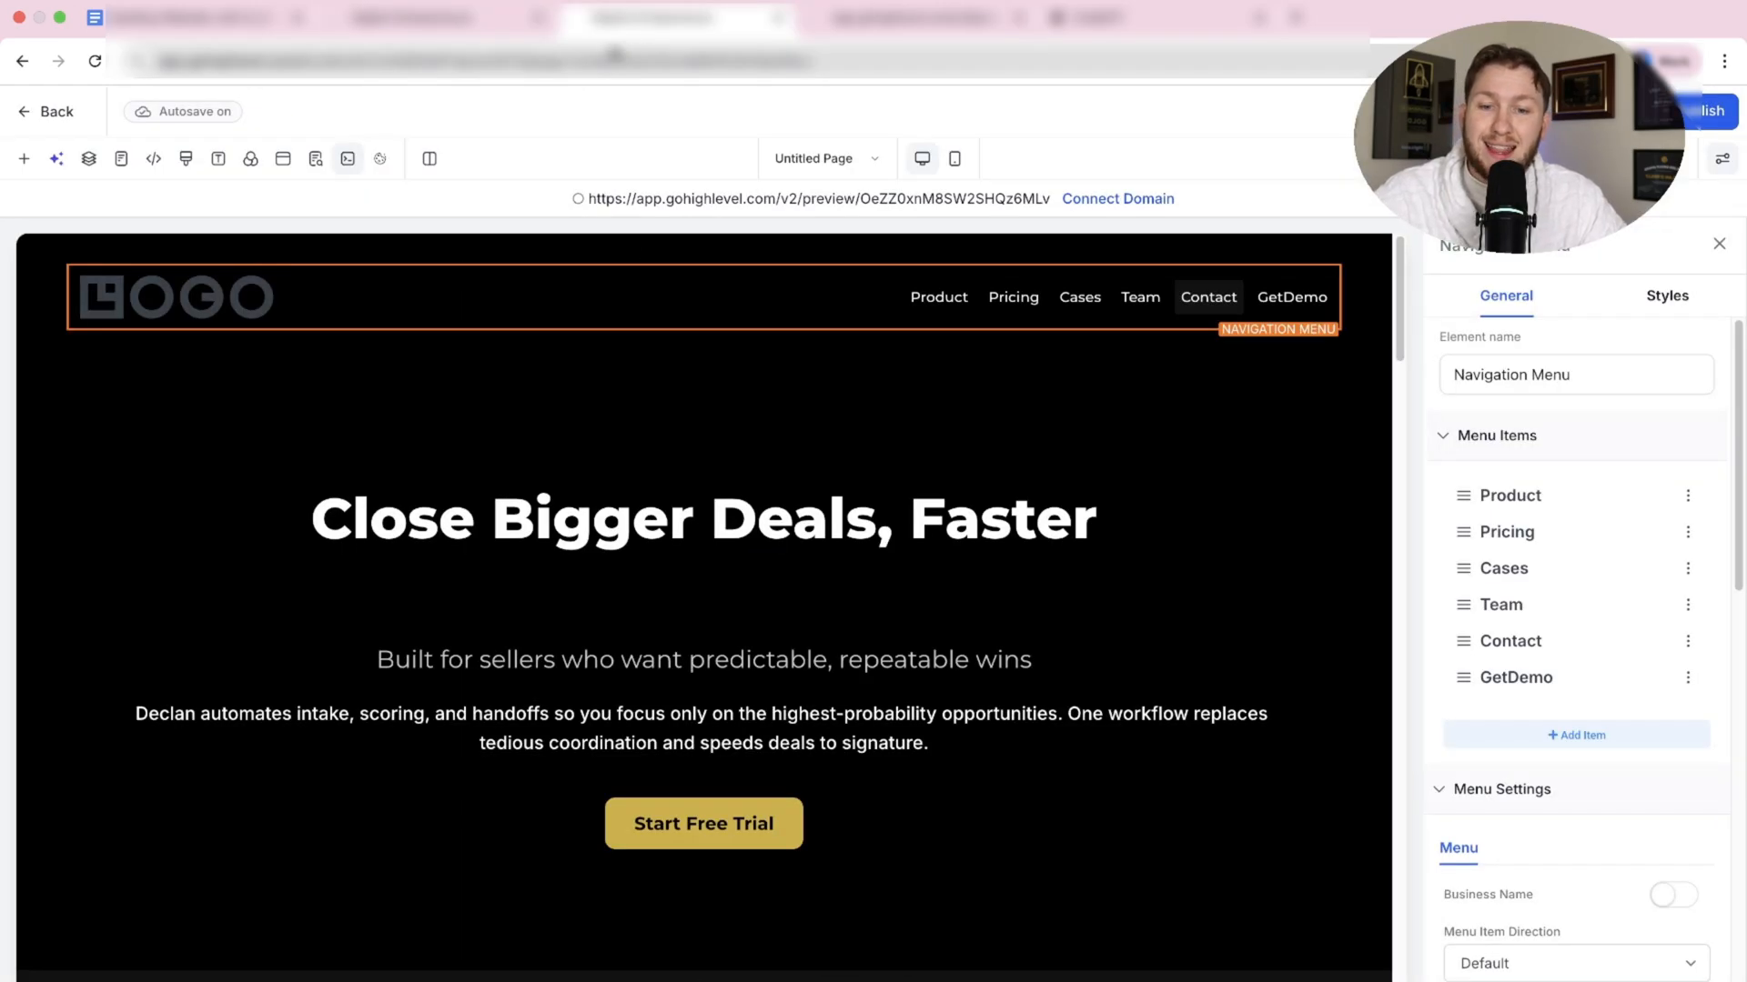
mouse_move(464, 286)
scroll(711, 466, "down", 8)
scroll(709, 467, "down", 5)
scroll(710, 467, "up", 5)
scroll(710, 467, "up", 8)
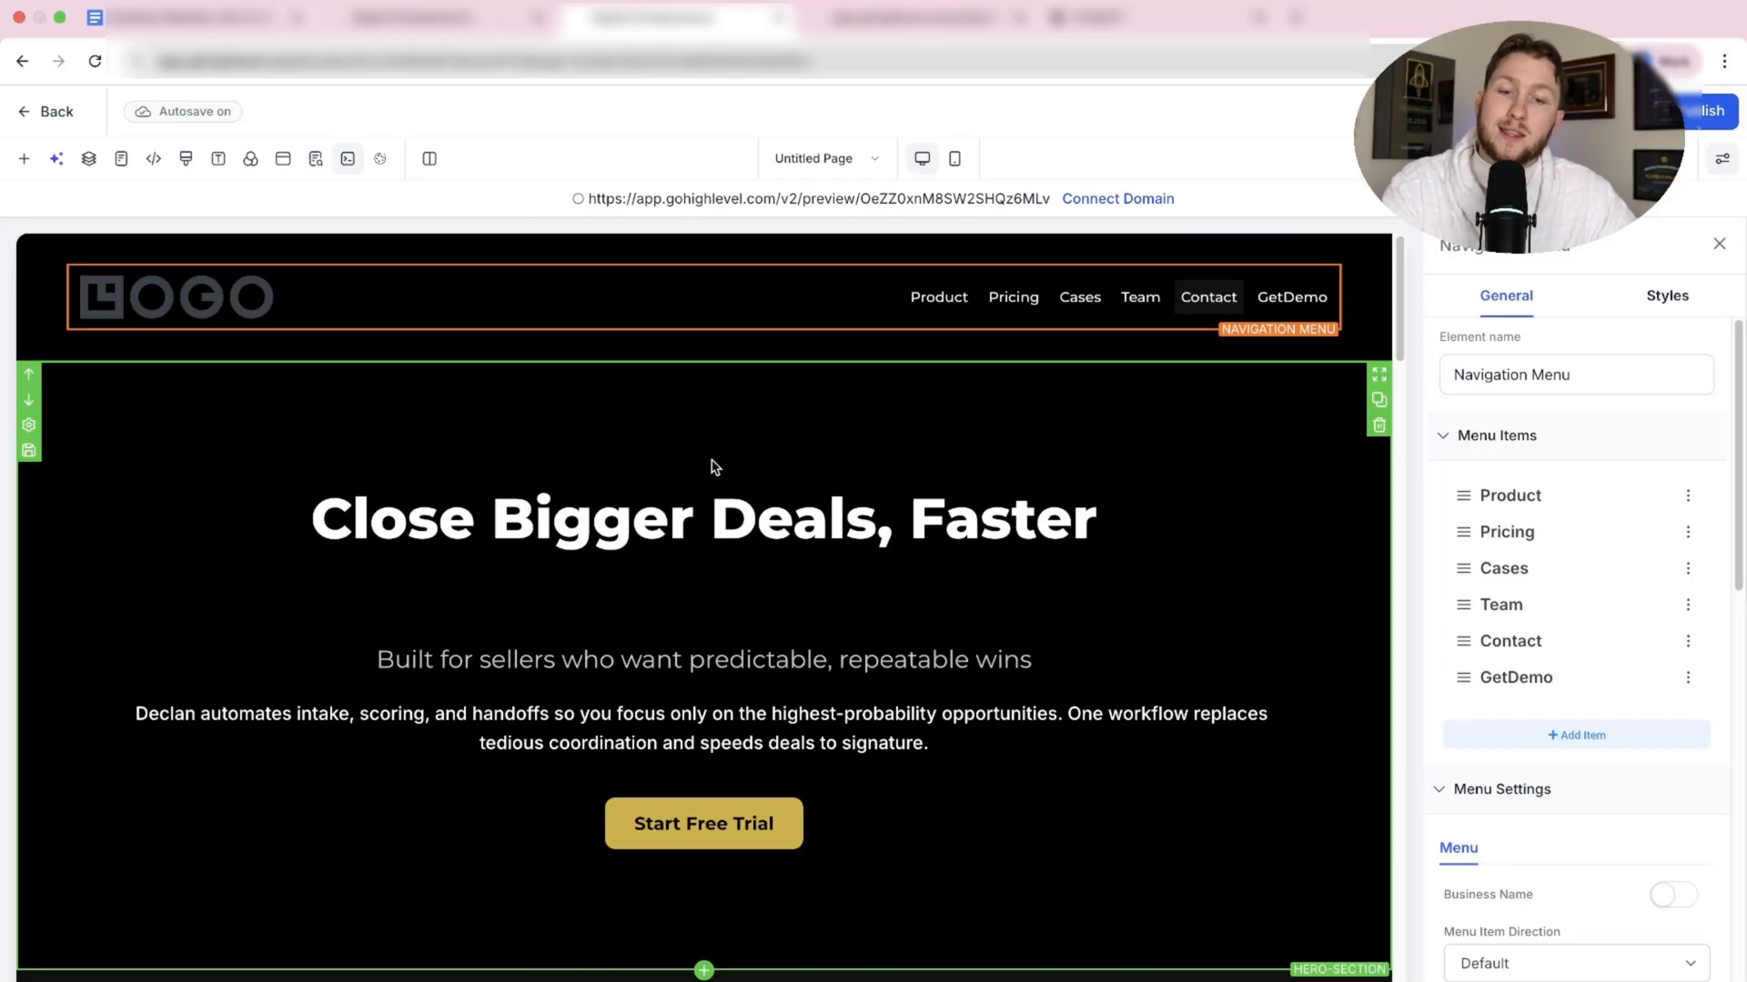
Select the hero text elements and bring up the Ask AI assistant.
left_click(710, 513)
left_click(931, 662)
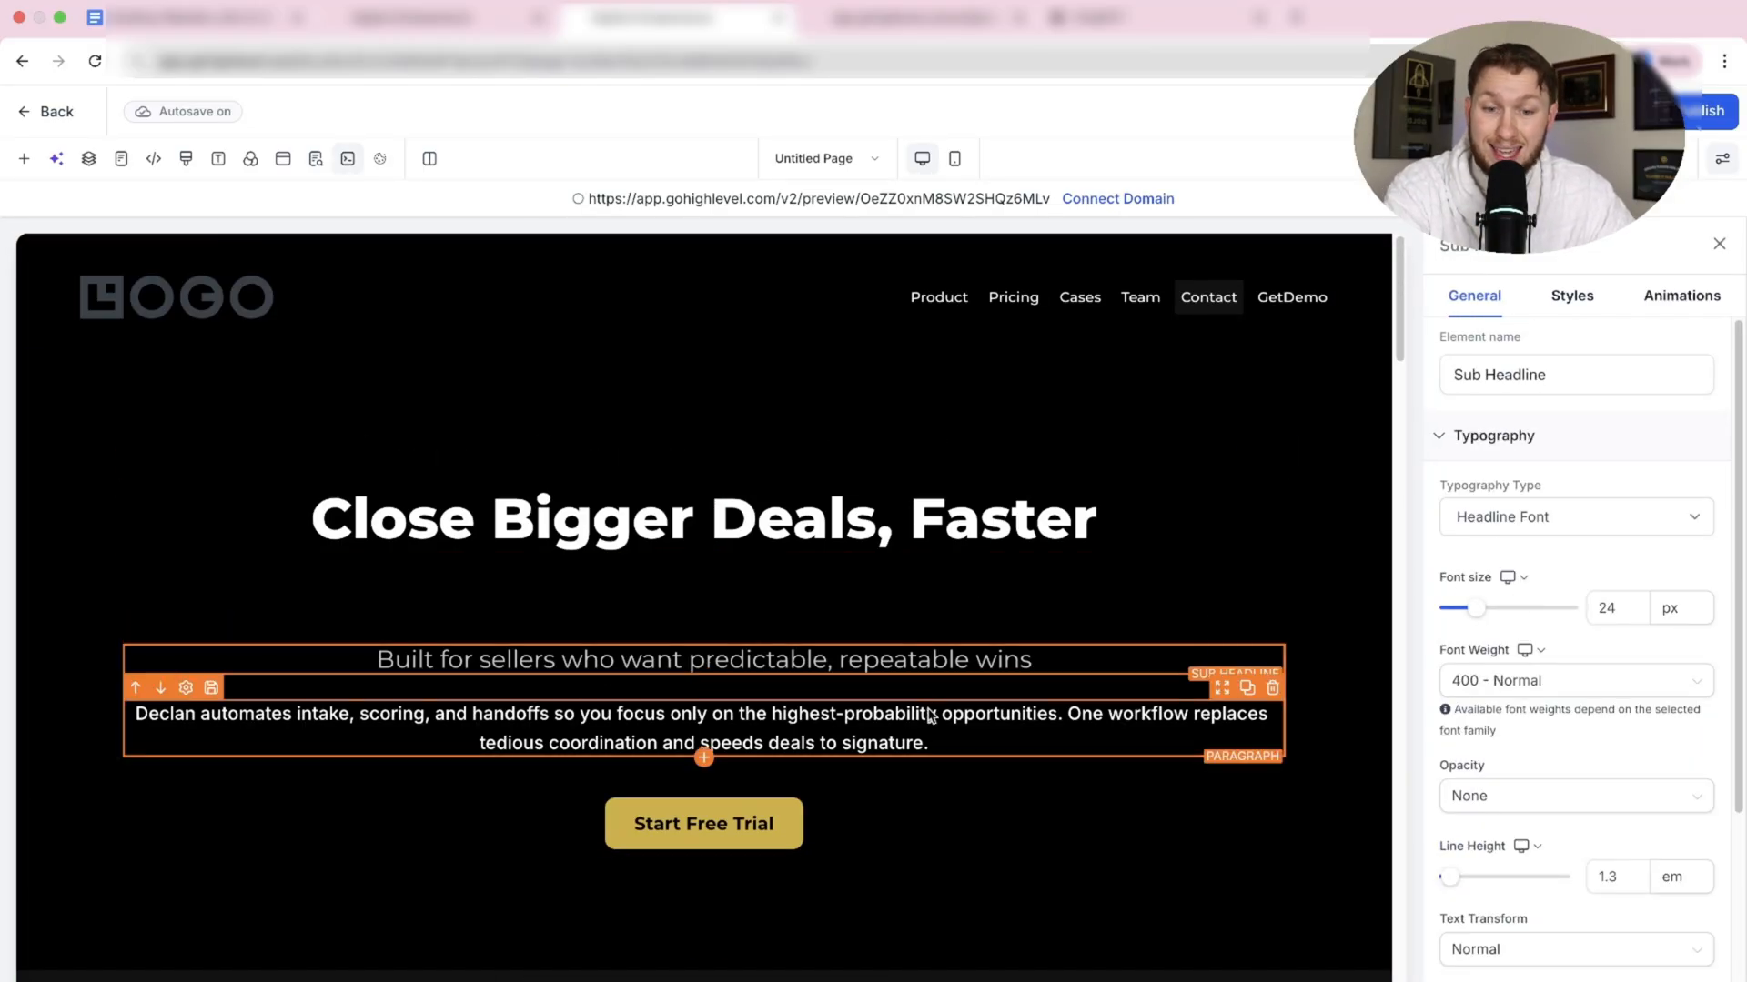
left_click(930, 714)
left_click(22, 158)
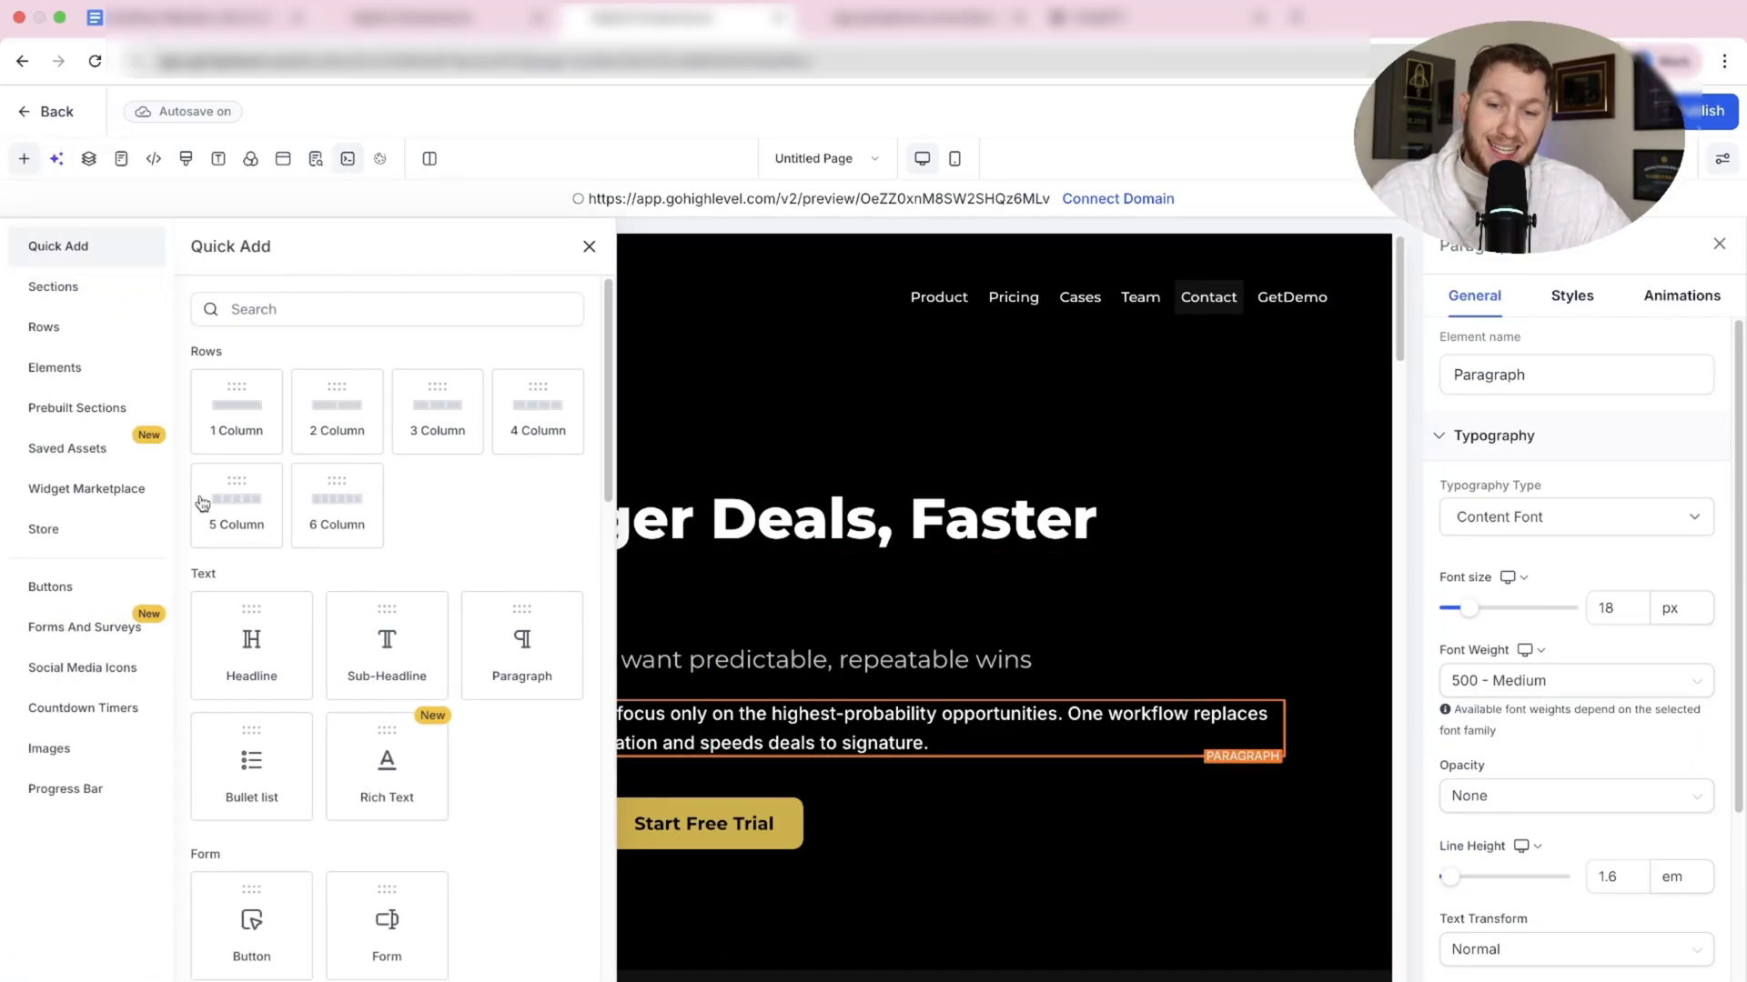
left_click(23, 159)
left_click(56, 158)
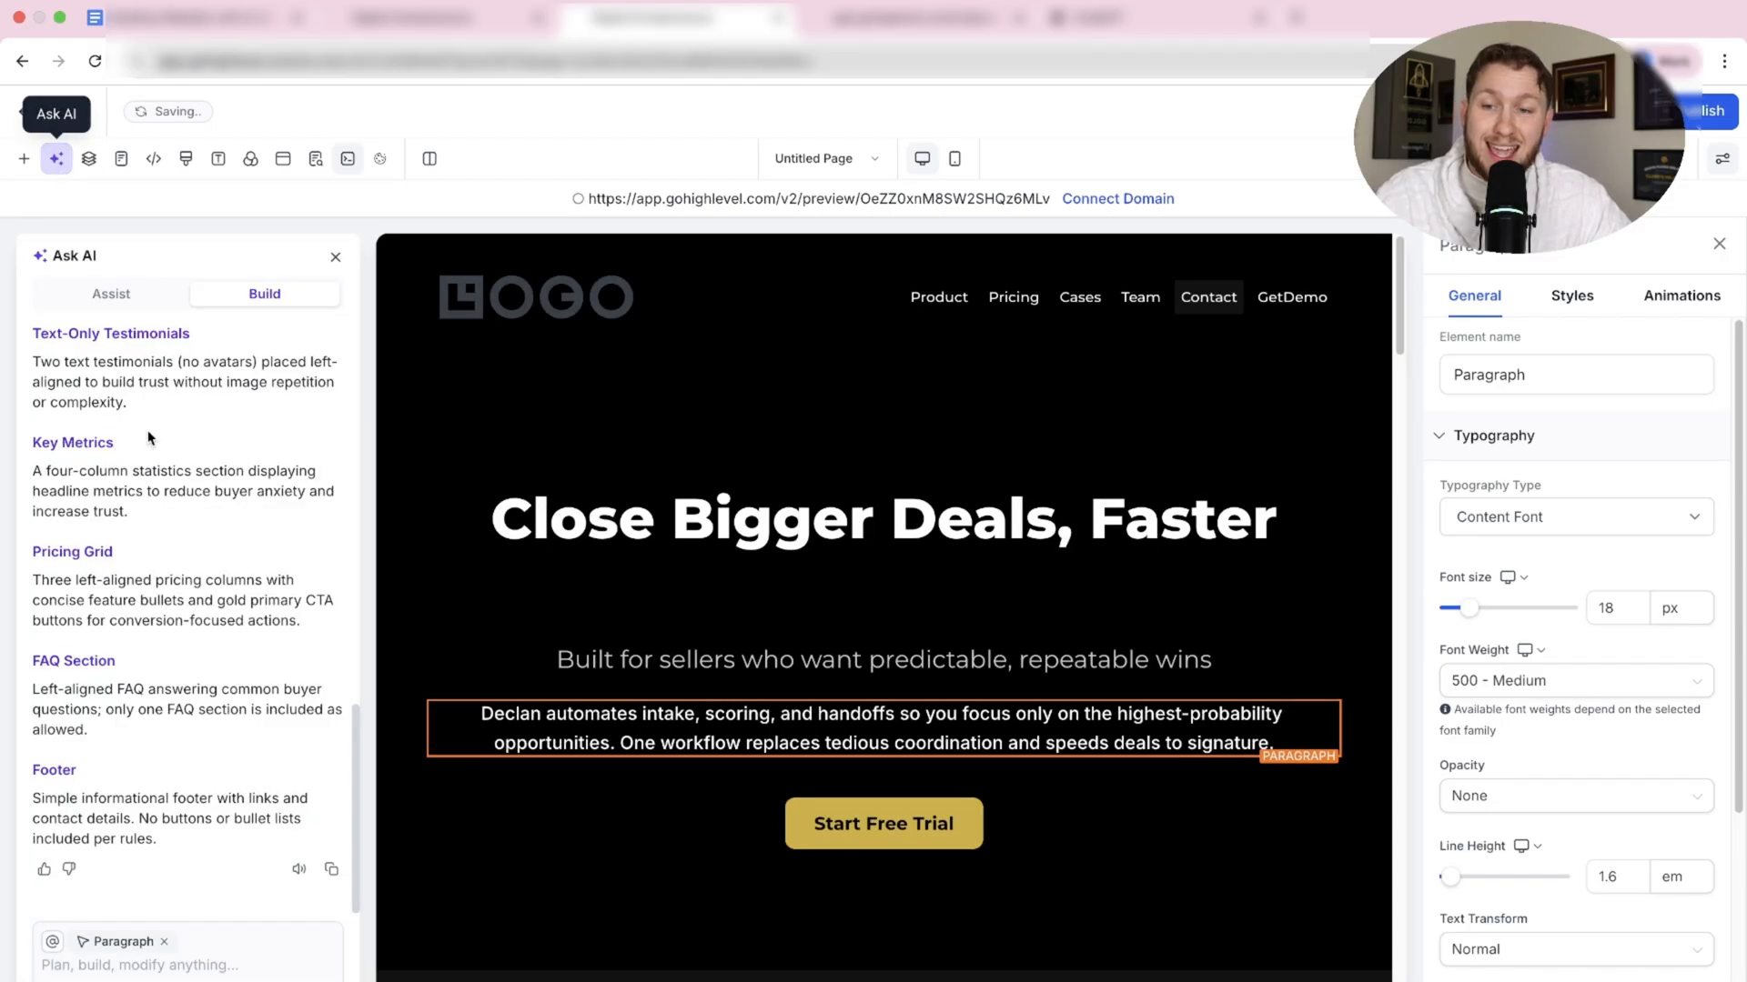
Ask the AI to make the logo a D and replace the header logo with it.
left_click(230, 963)
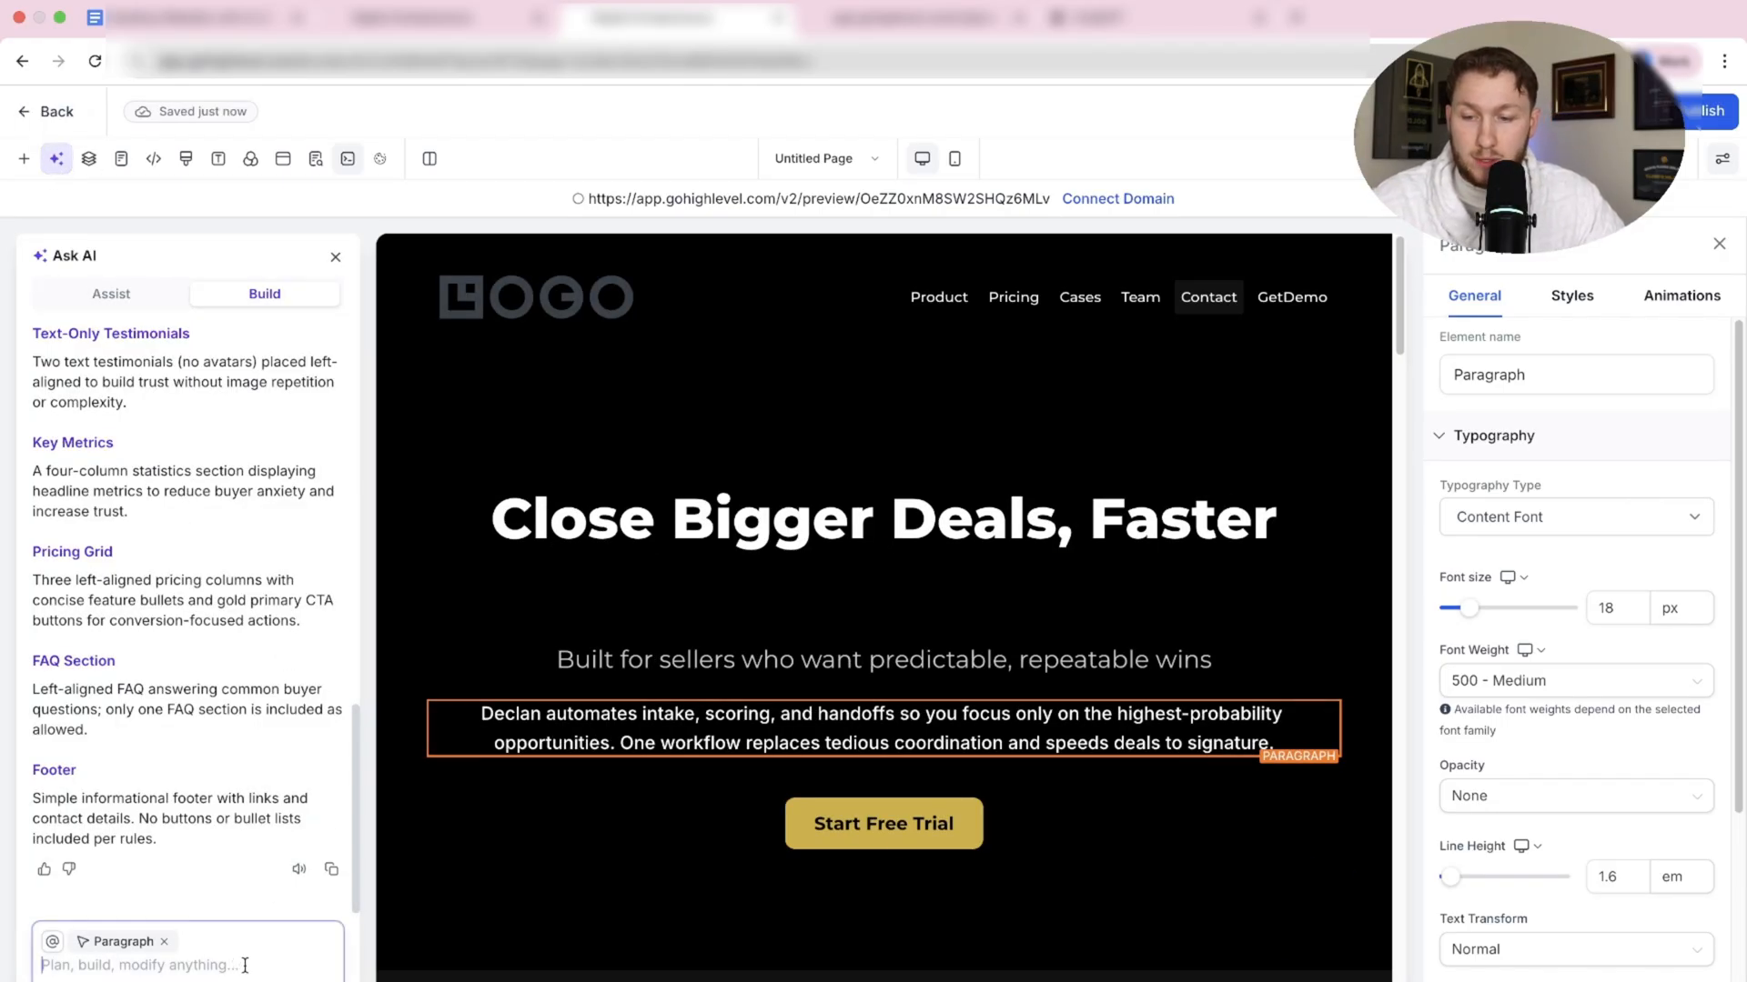
type("Please ma")
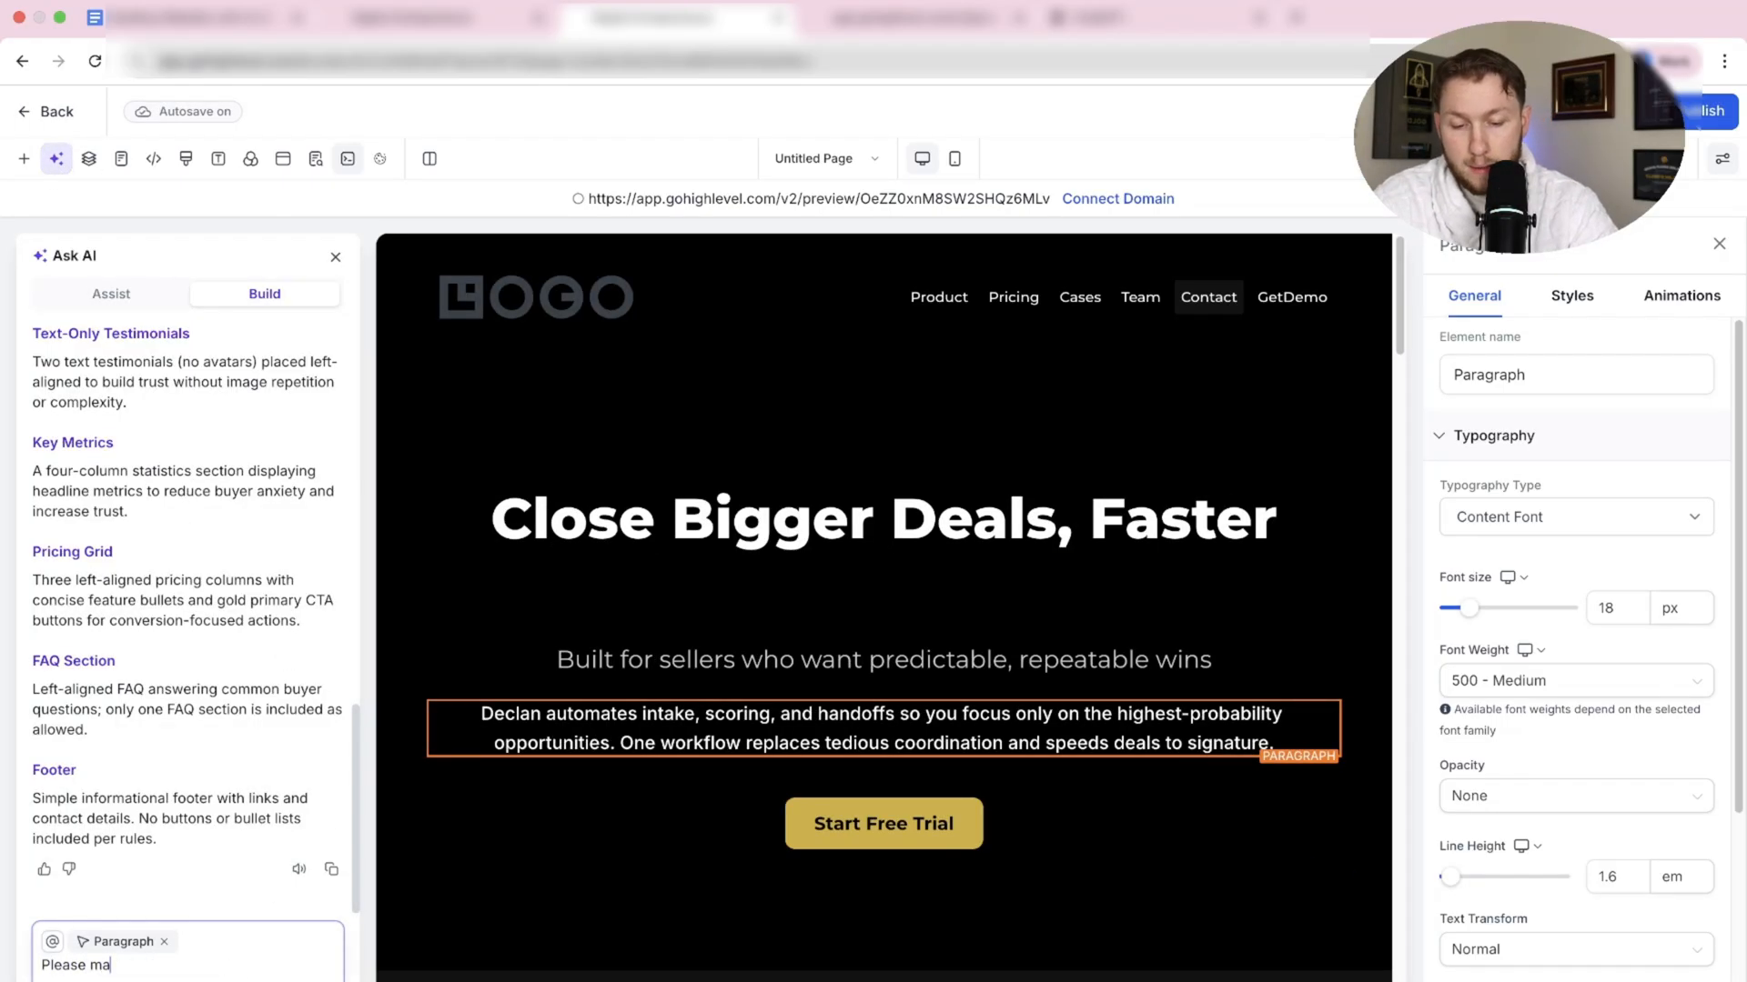
type("ke my loig")
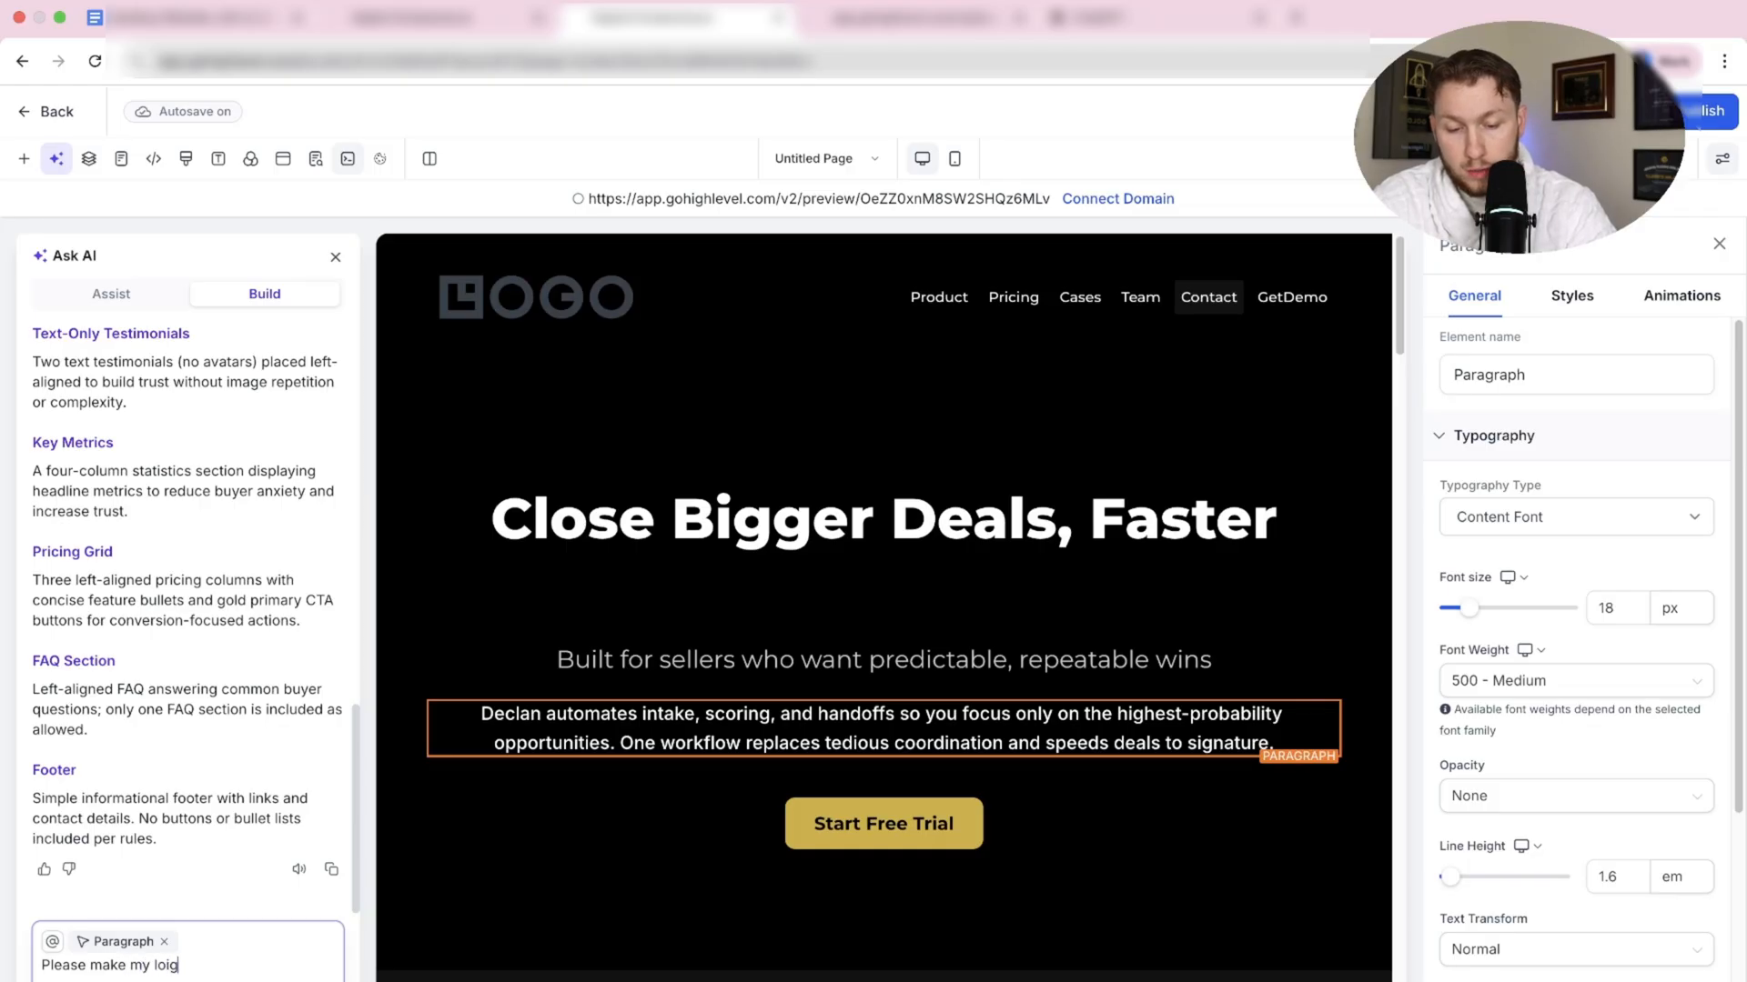
type("o a D")
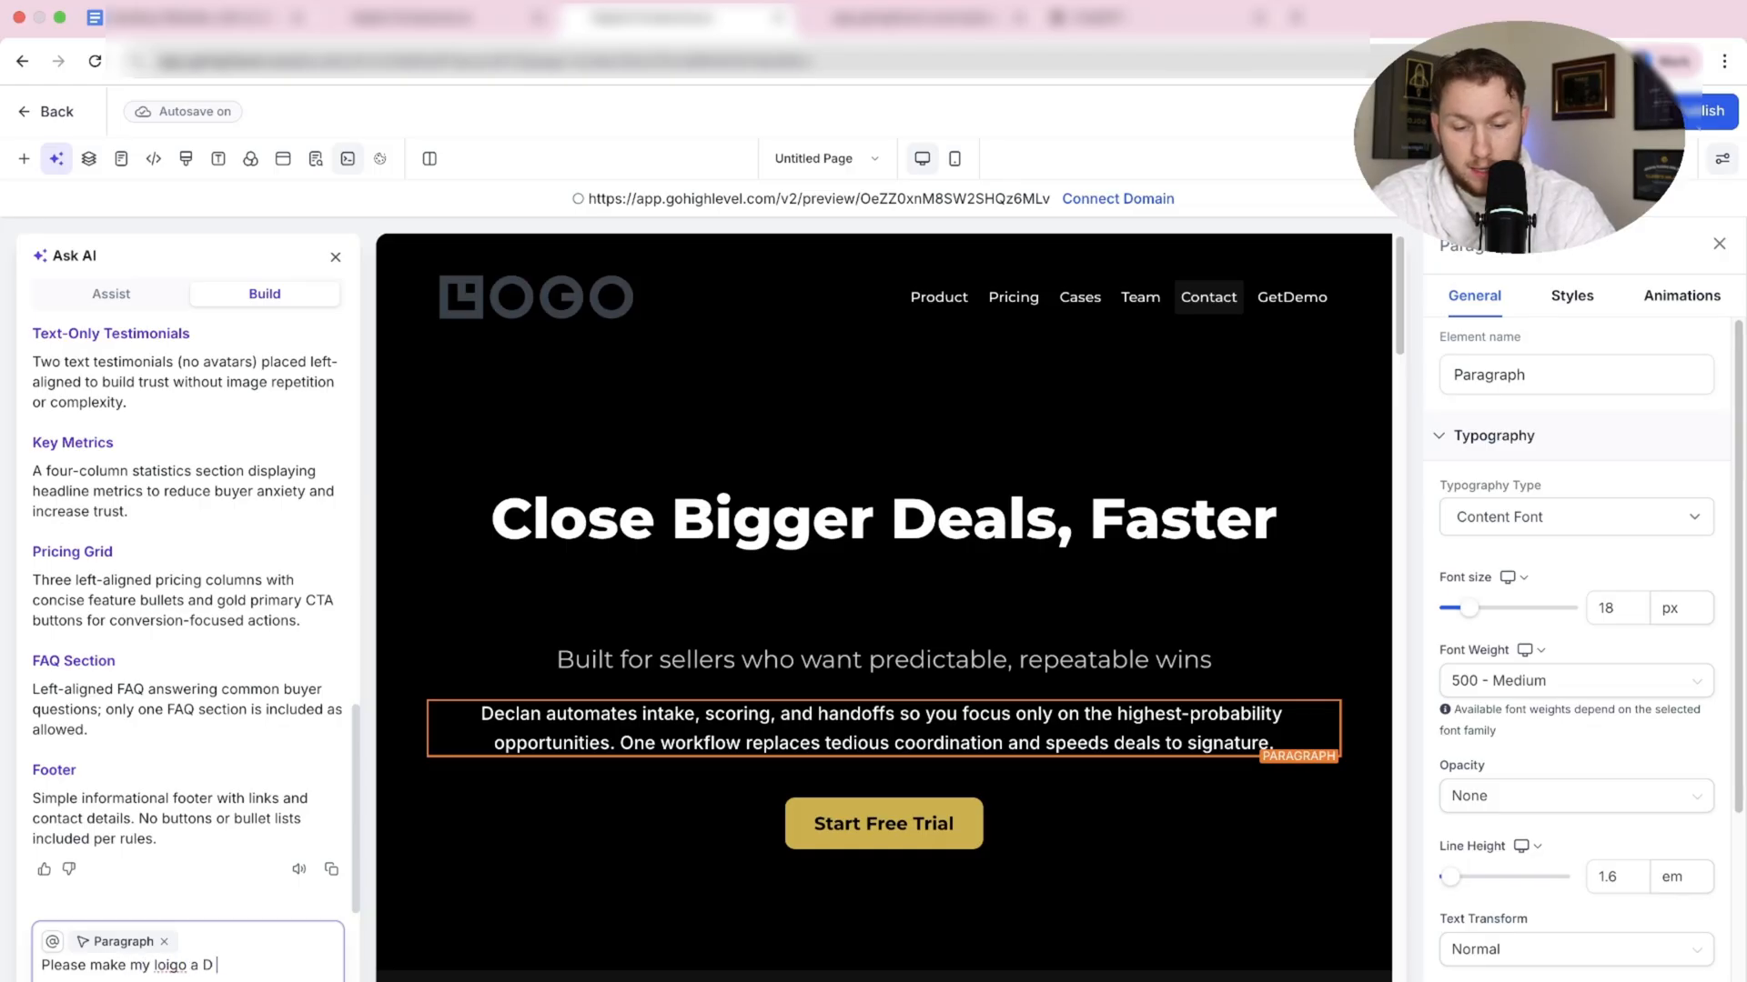
type("put in the")
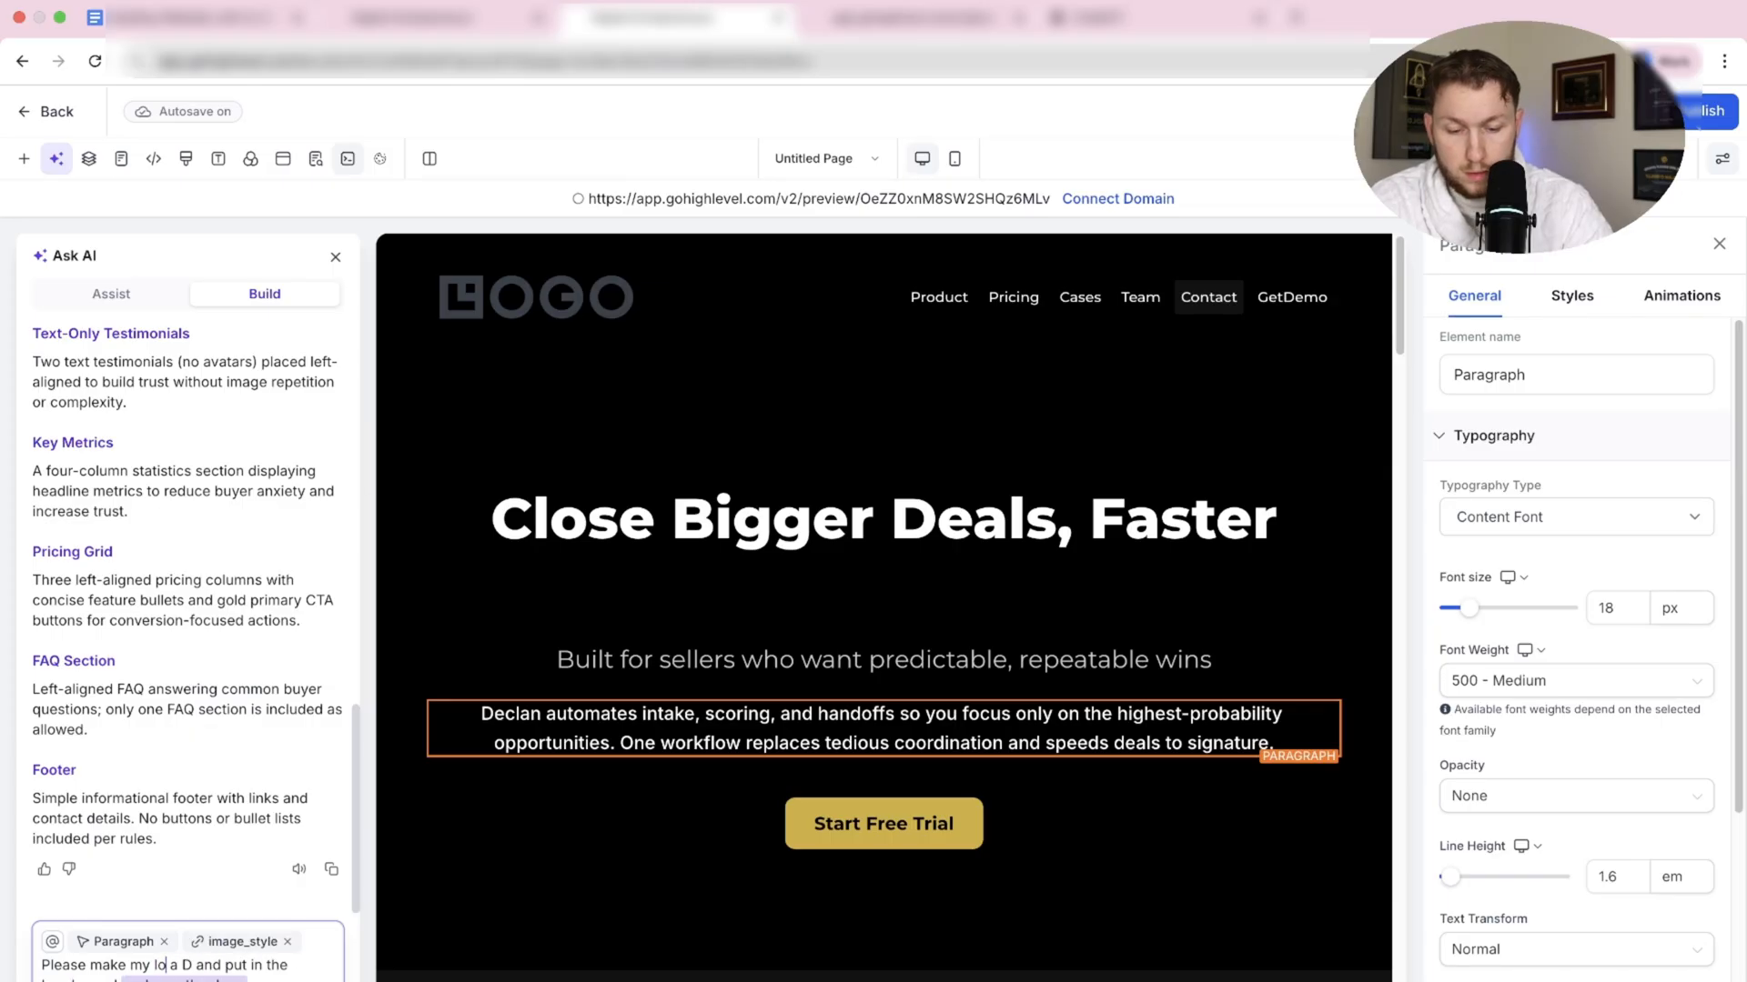
key("Return")
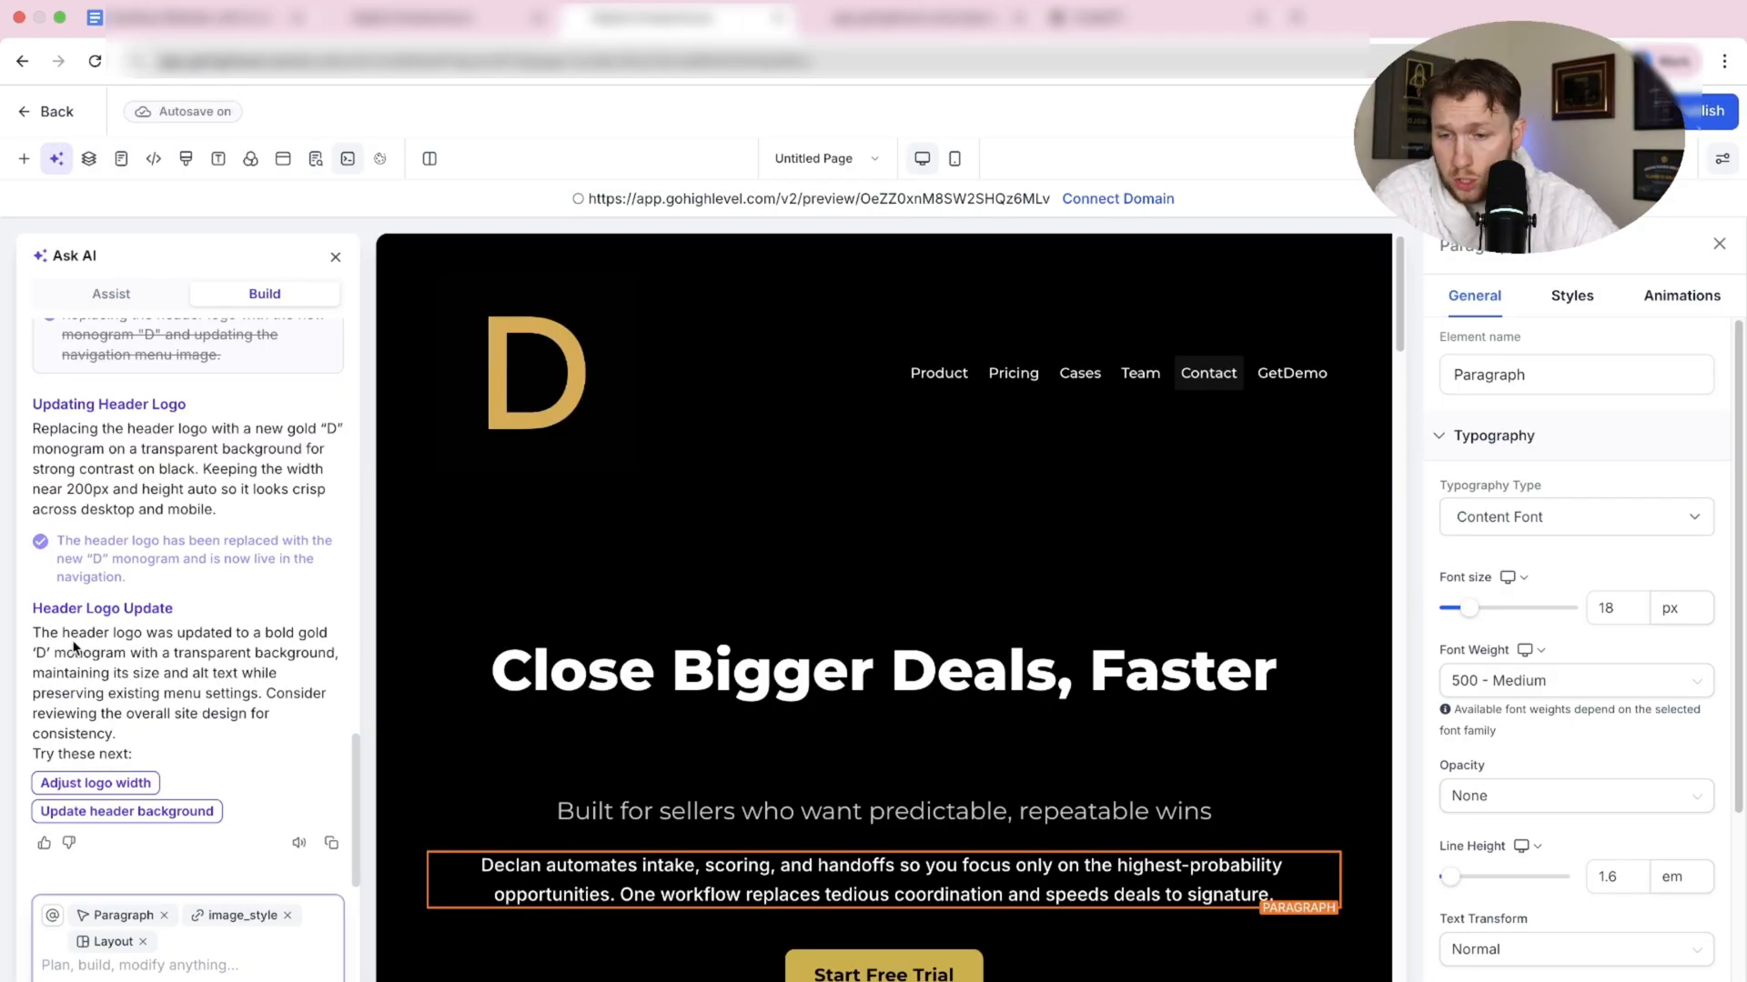
Read the AI's Header Logo Update notes, including the logo width and height.
mouse_move(76, 636)
left_mouse_down()
mouse_move(190, 655)
mouse_move(257, 692)
mouse_move(206, 710)
left_mouse_up()
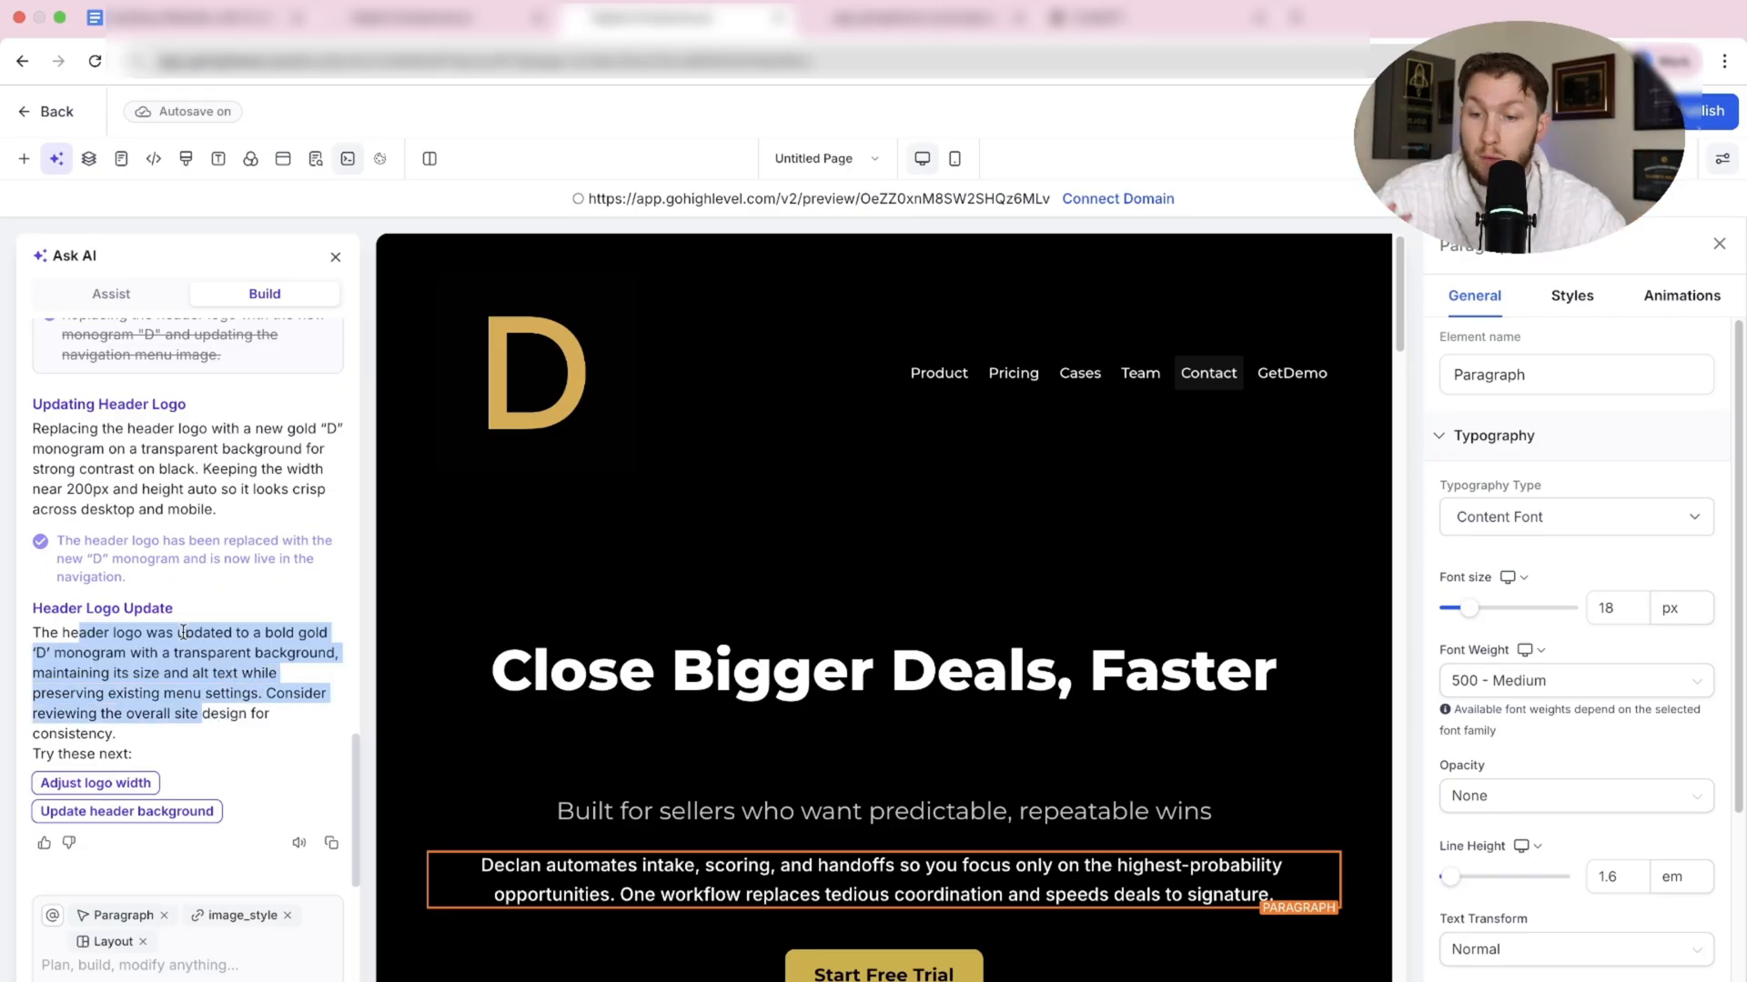
left_click_drag(190, 468, 224, 508)
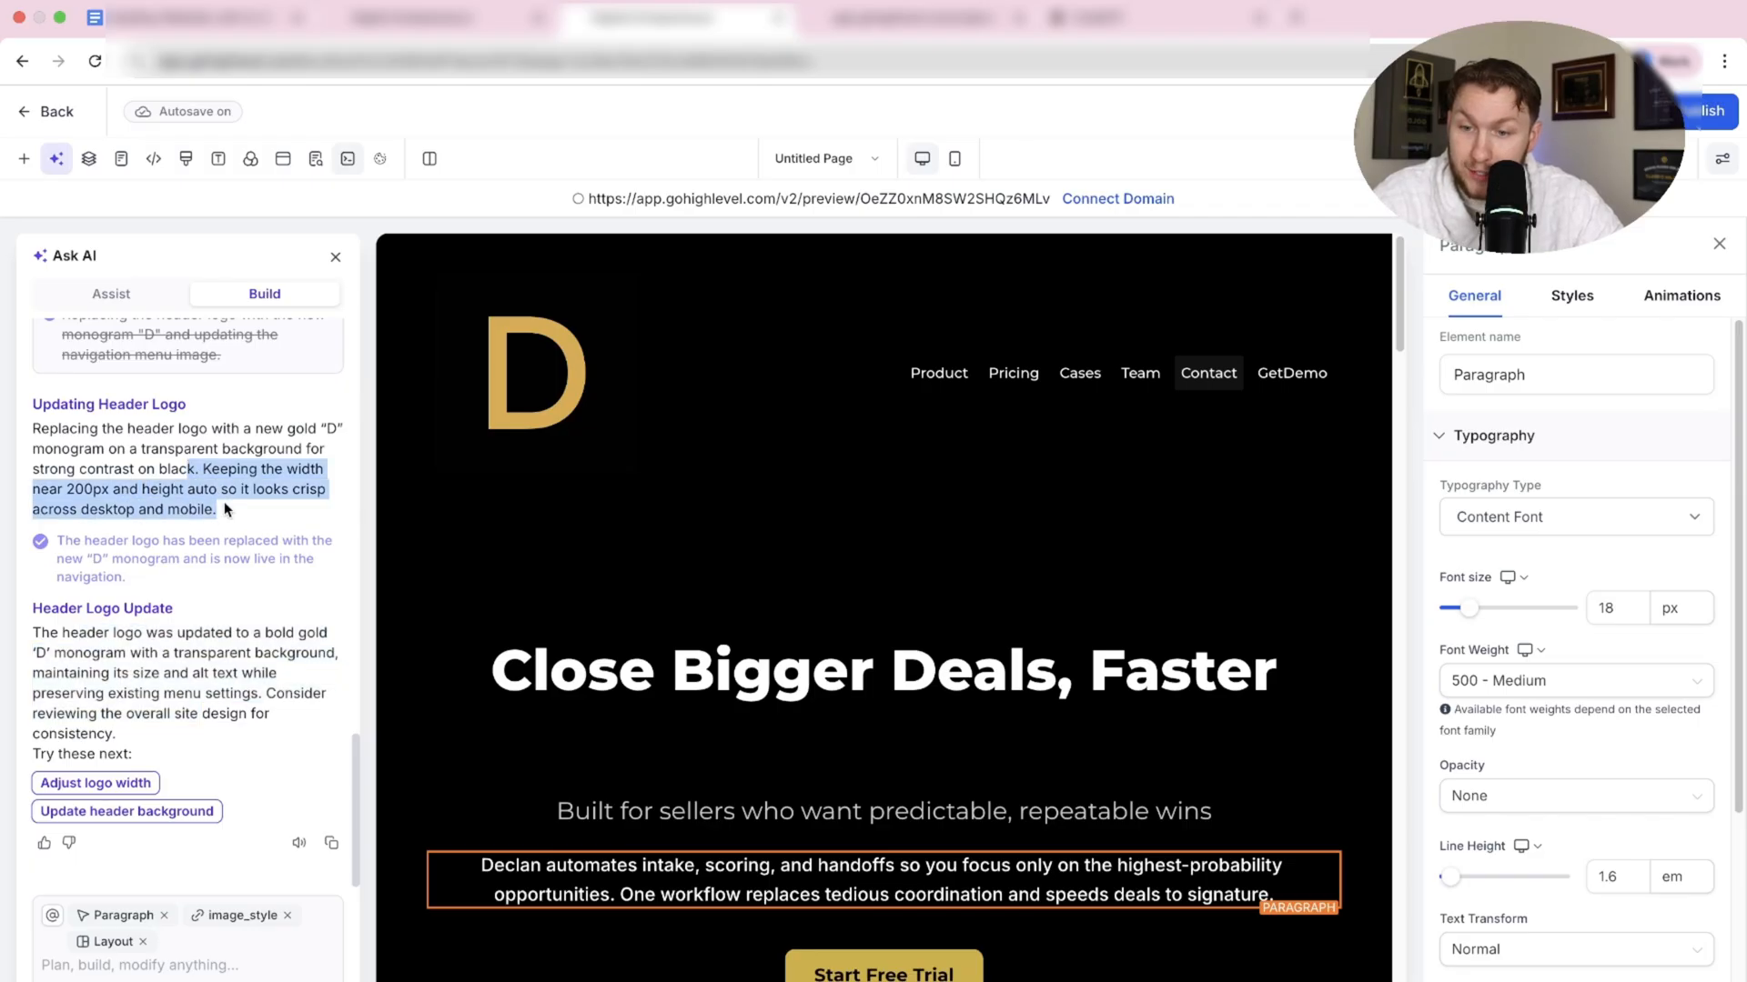
left_click(184, 780)
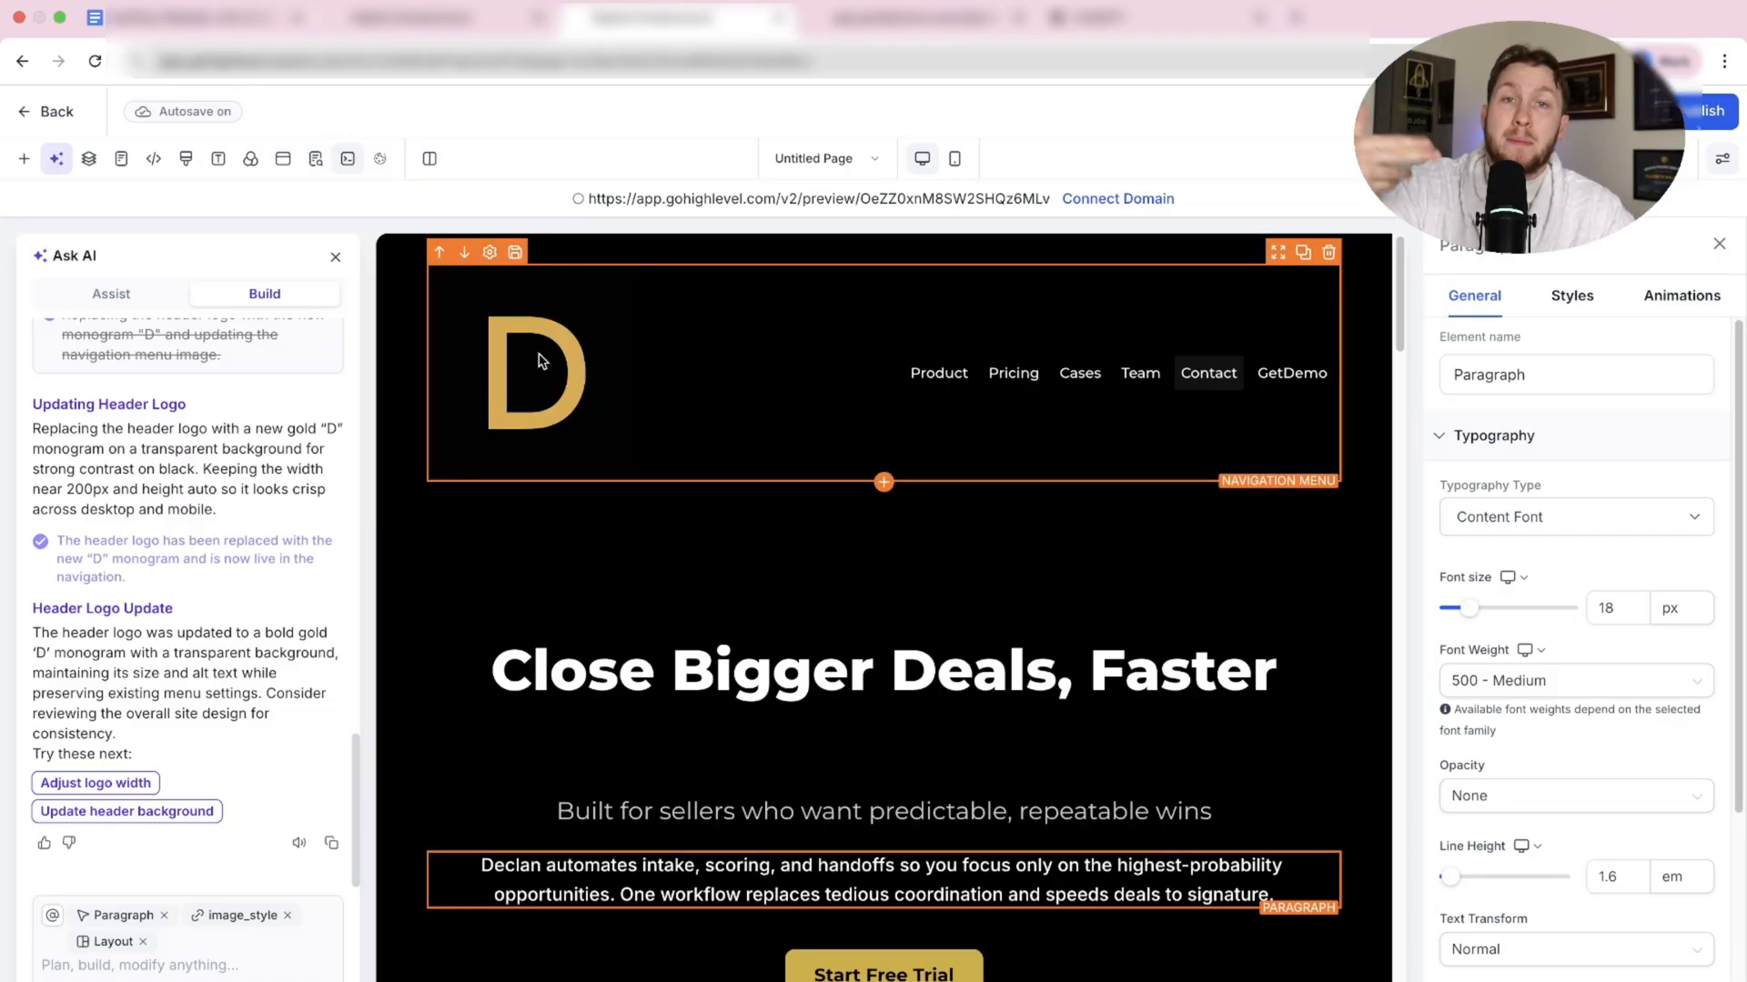
scroll(900, 666, "down", 8)
scroll(901, 666, "down", 10)
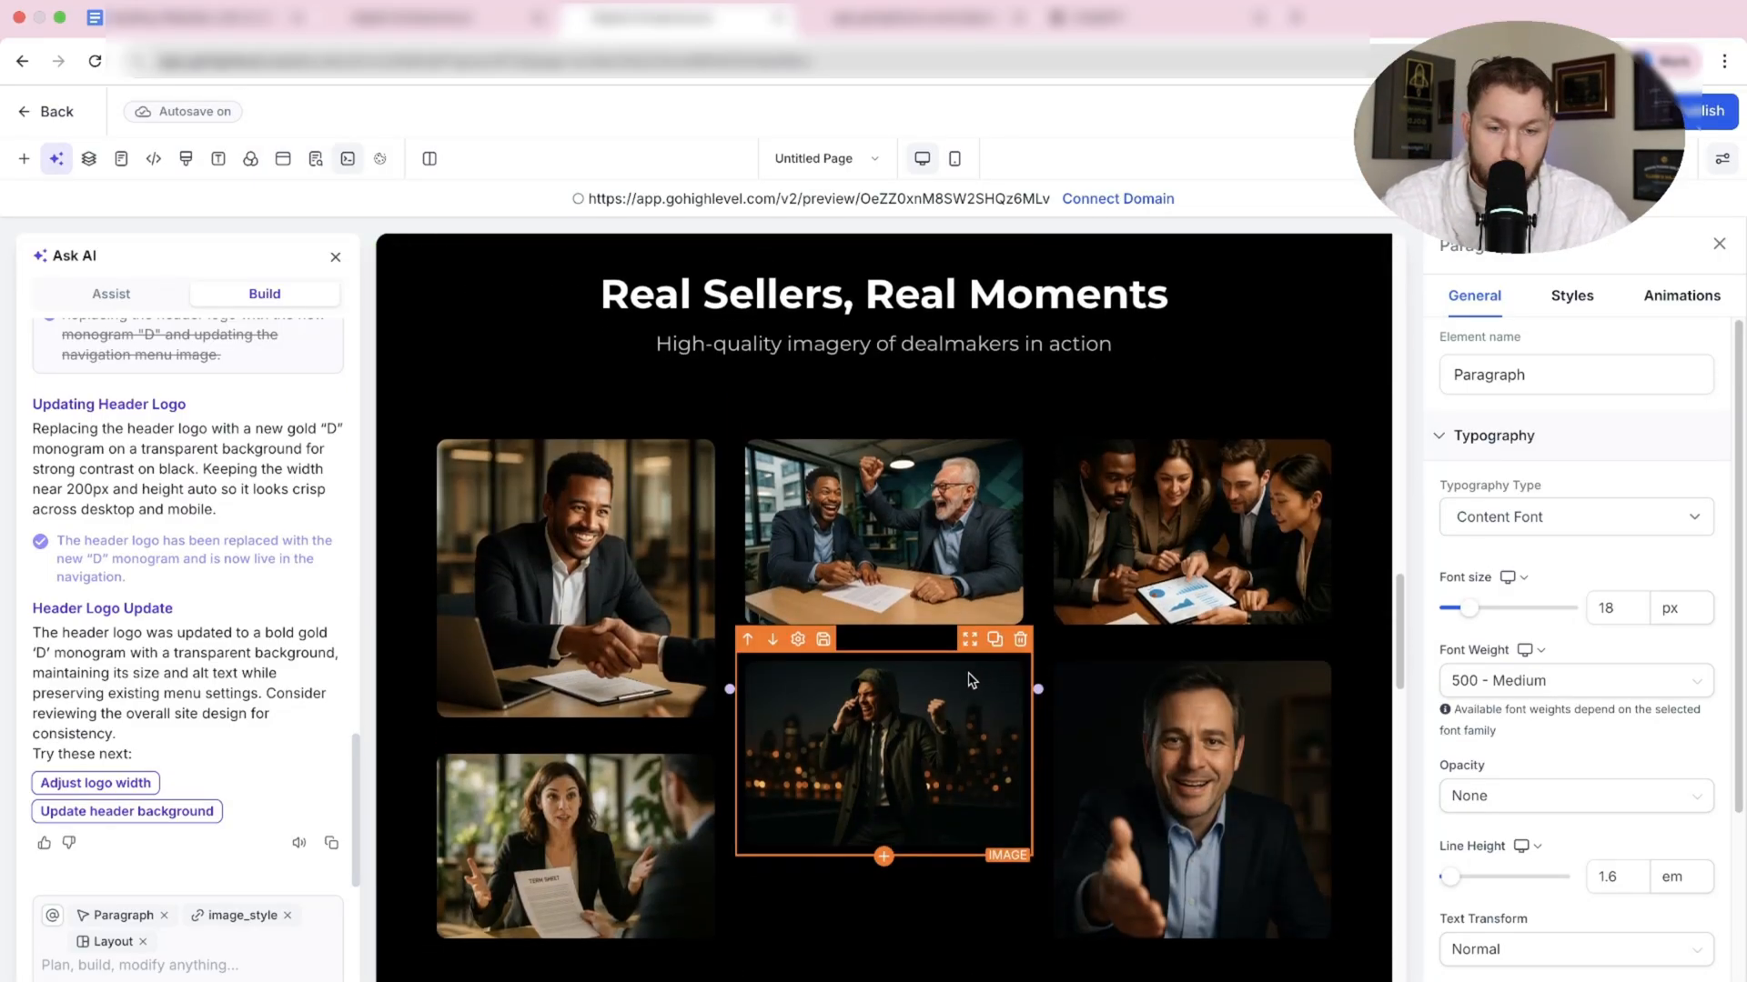
scroll(820, 683, "up", 3)
scroll(819, 708, "up", 12)
Ask the AI for a handshake photo behind the hero with the opening text overlaid.
left_click(163, 966)
type("i n")
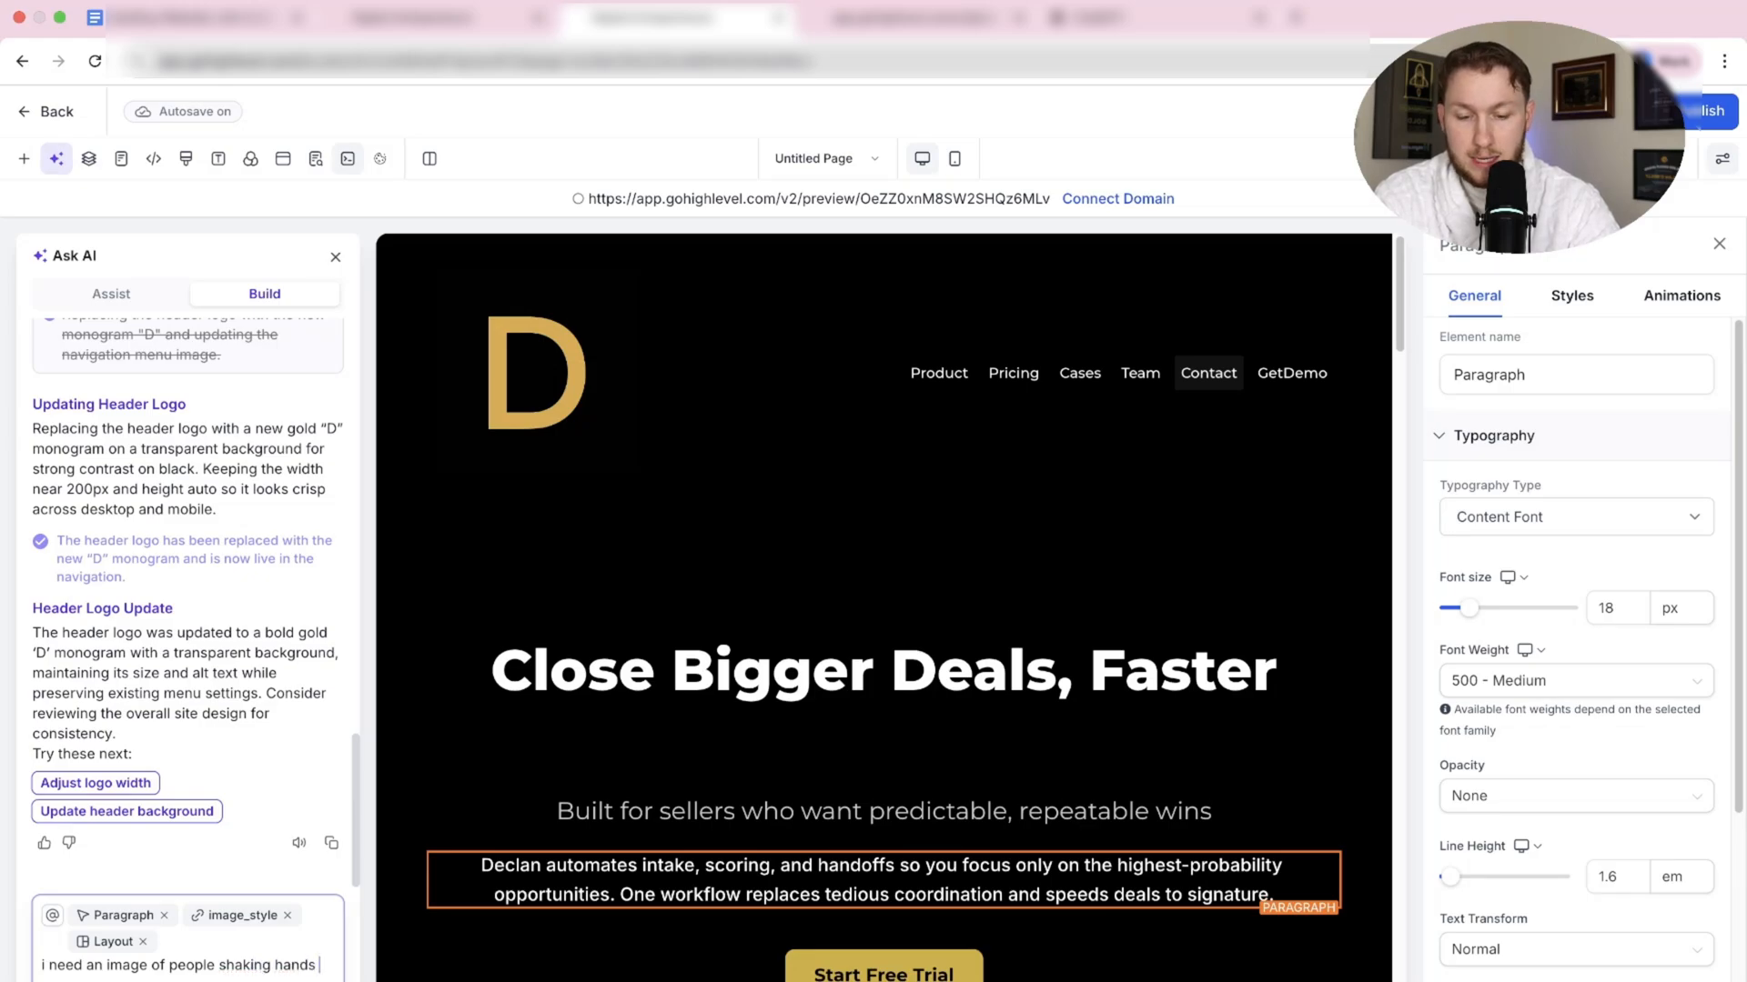
type("first")
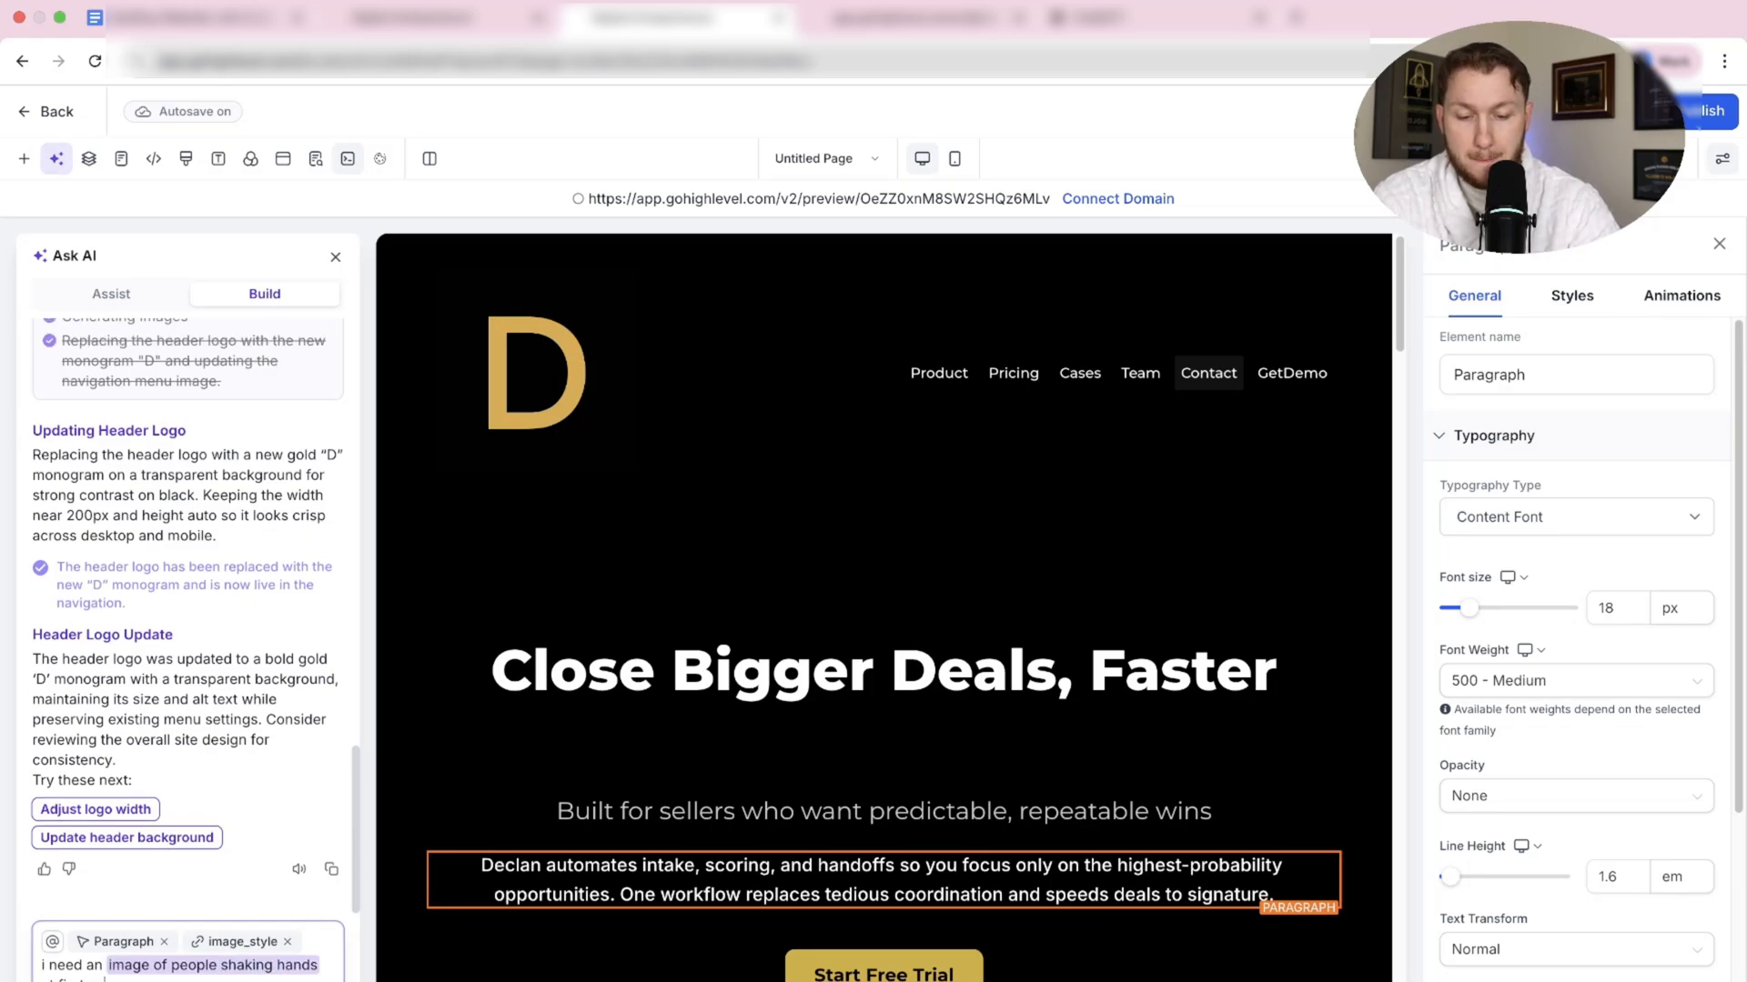
type("up")
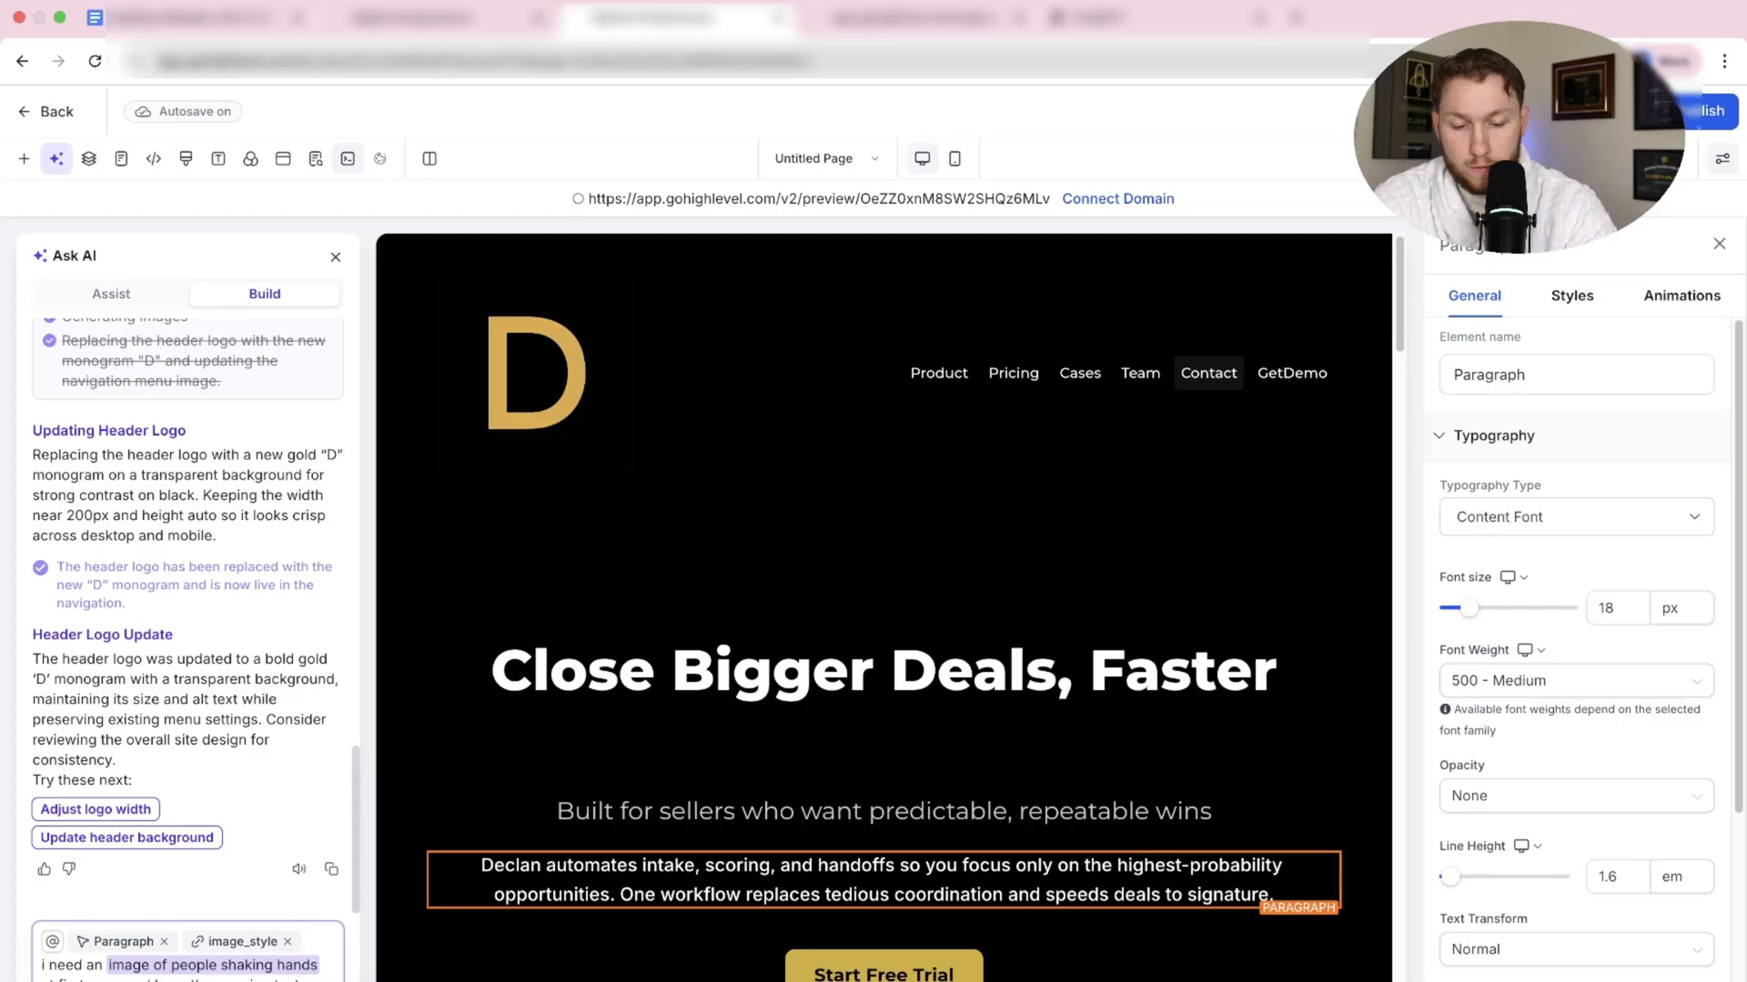
key("Return")
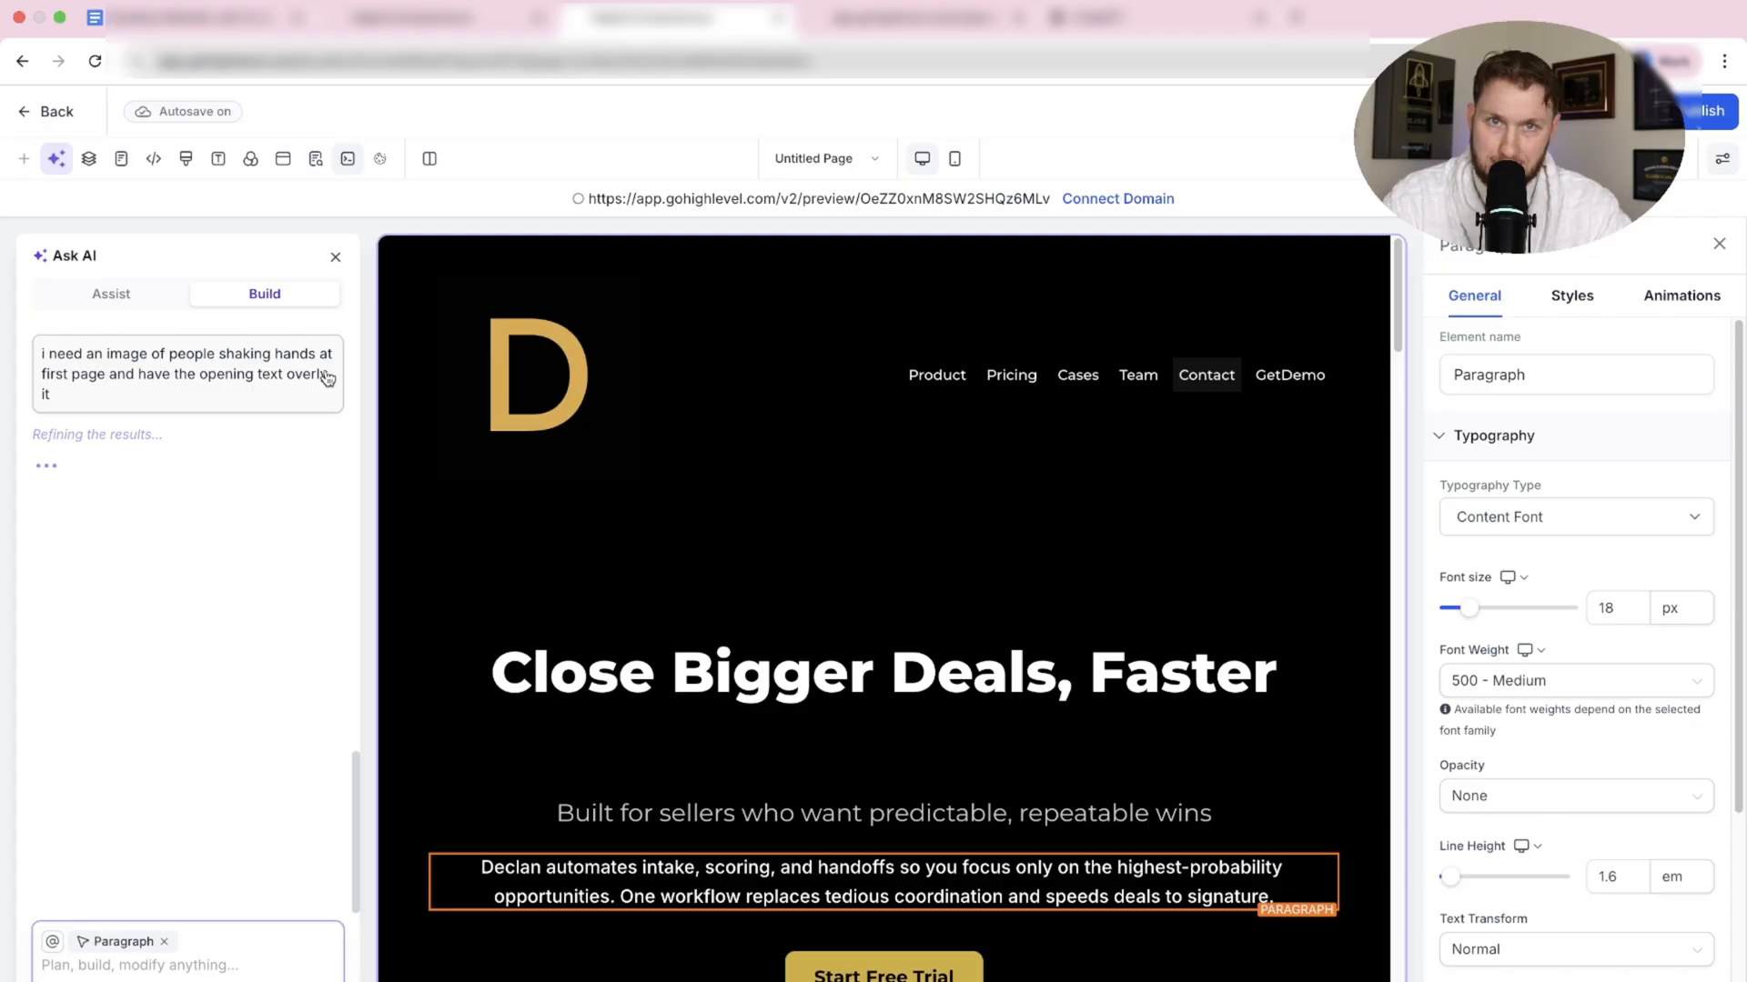
Check the handshake hero background on the live preview, then reopen the AI assistant in the editor.
left_click(336, 257)
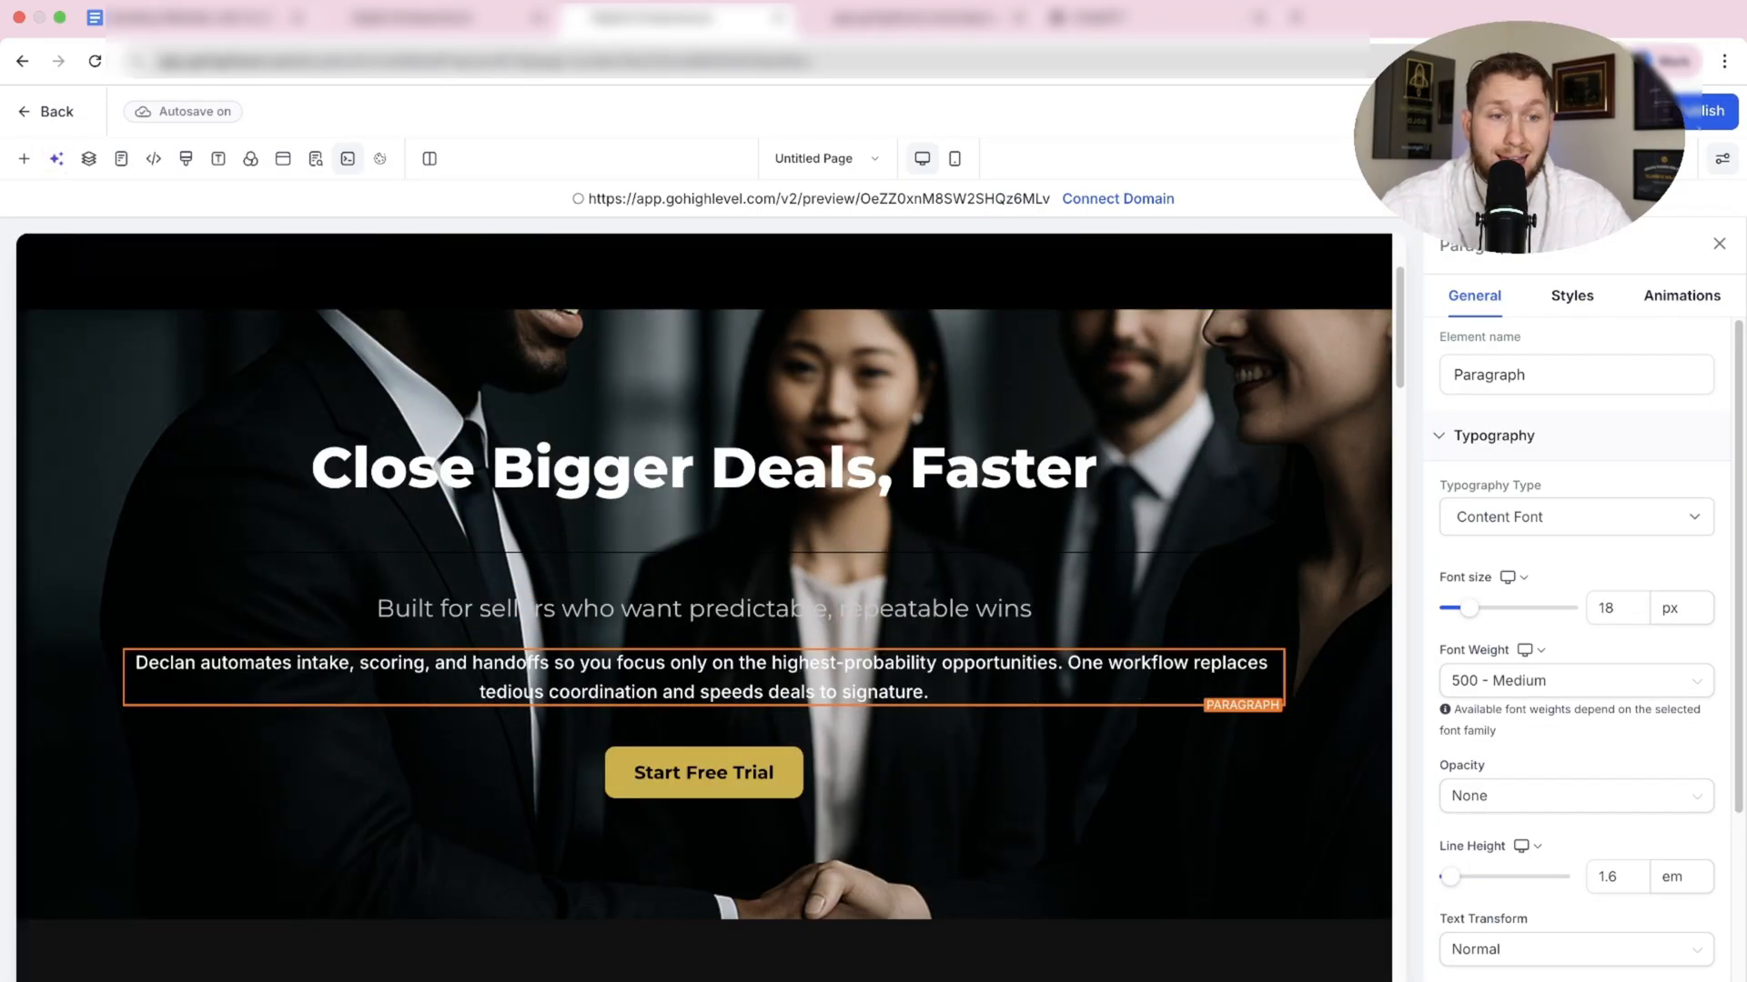
key("ctrl+Tab")
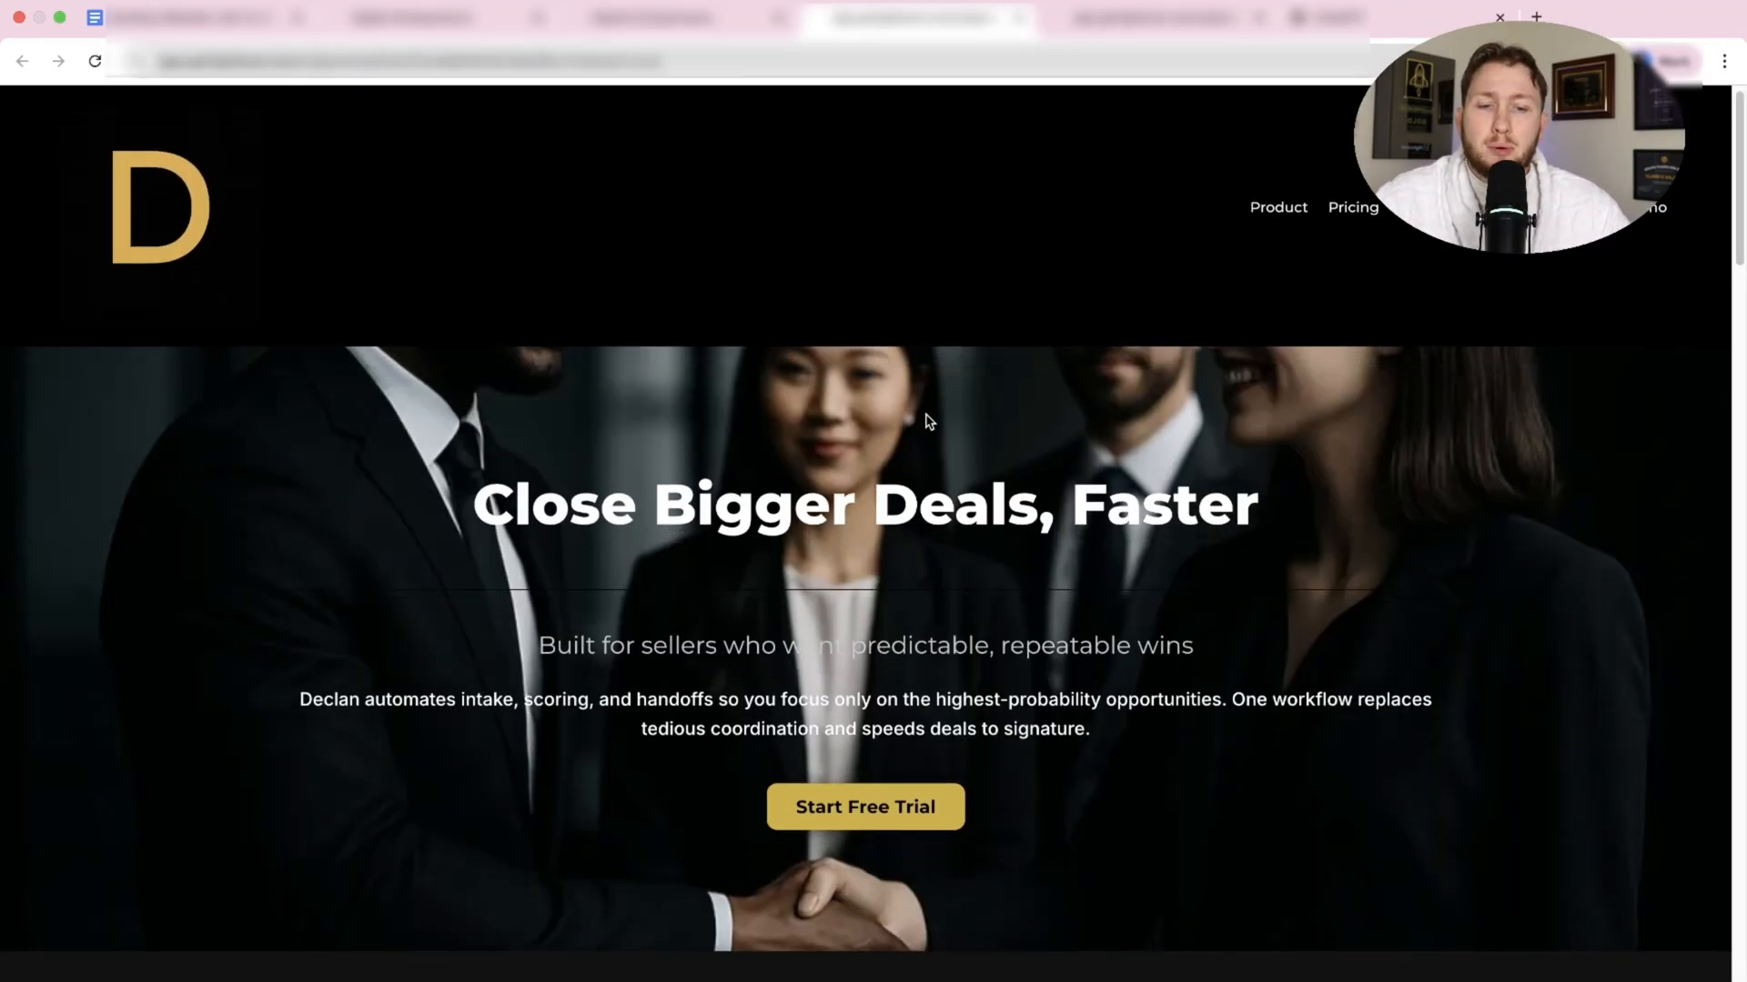
scroll(929, 420, "down", 5)
scroll(927, 420, "up", 3)
scroll(929, 420, "down", 5)
scroll(928, 420, "down", 5)
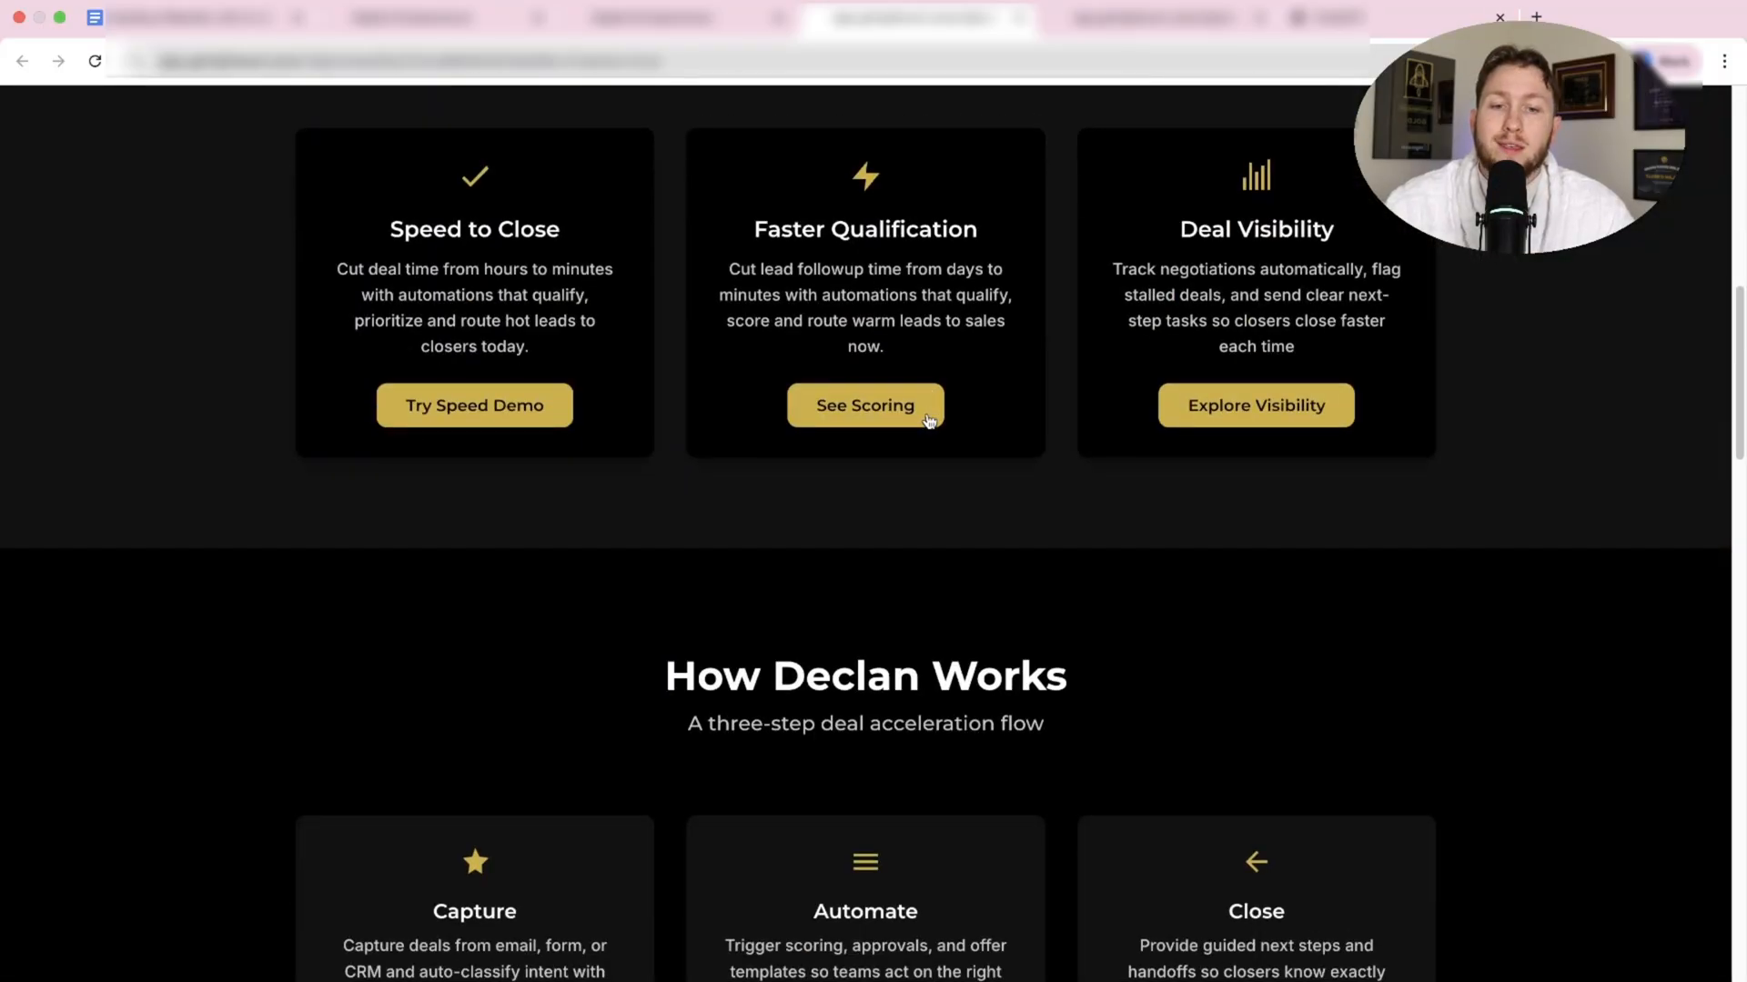
scroll(928, 420, "up", 3)
scroll(928, 428, "up", 4)
scroll(929, 427, "up", 2)
scroll(928, 428, "up", 3)
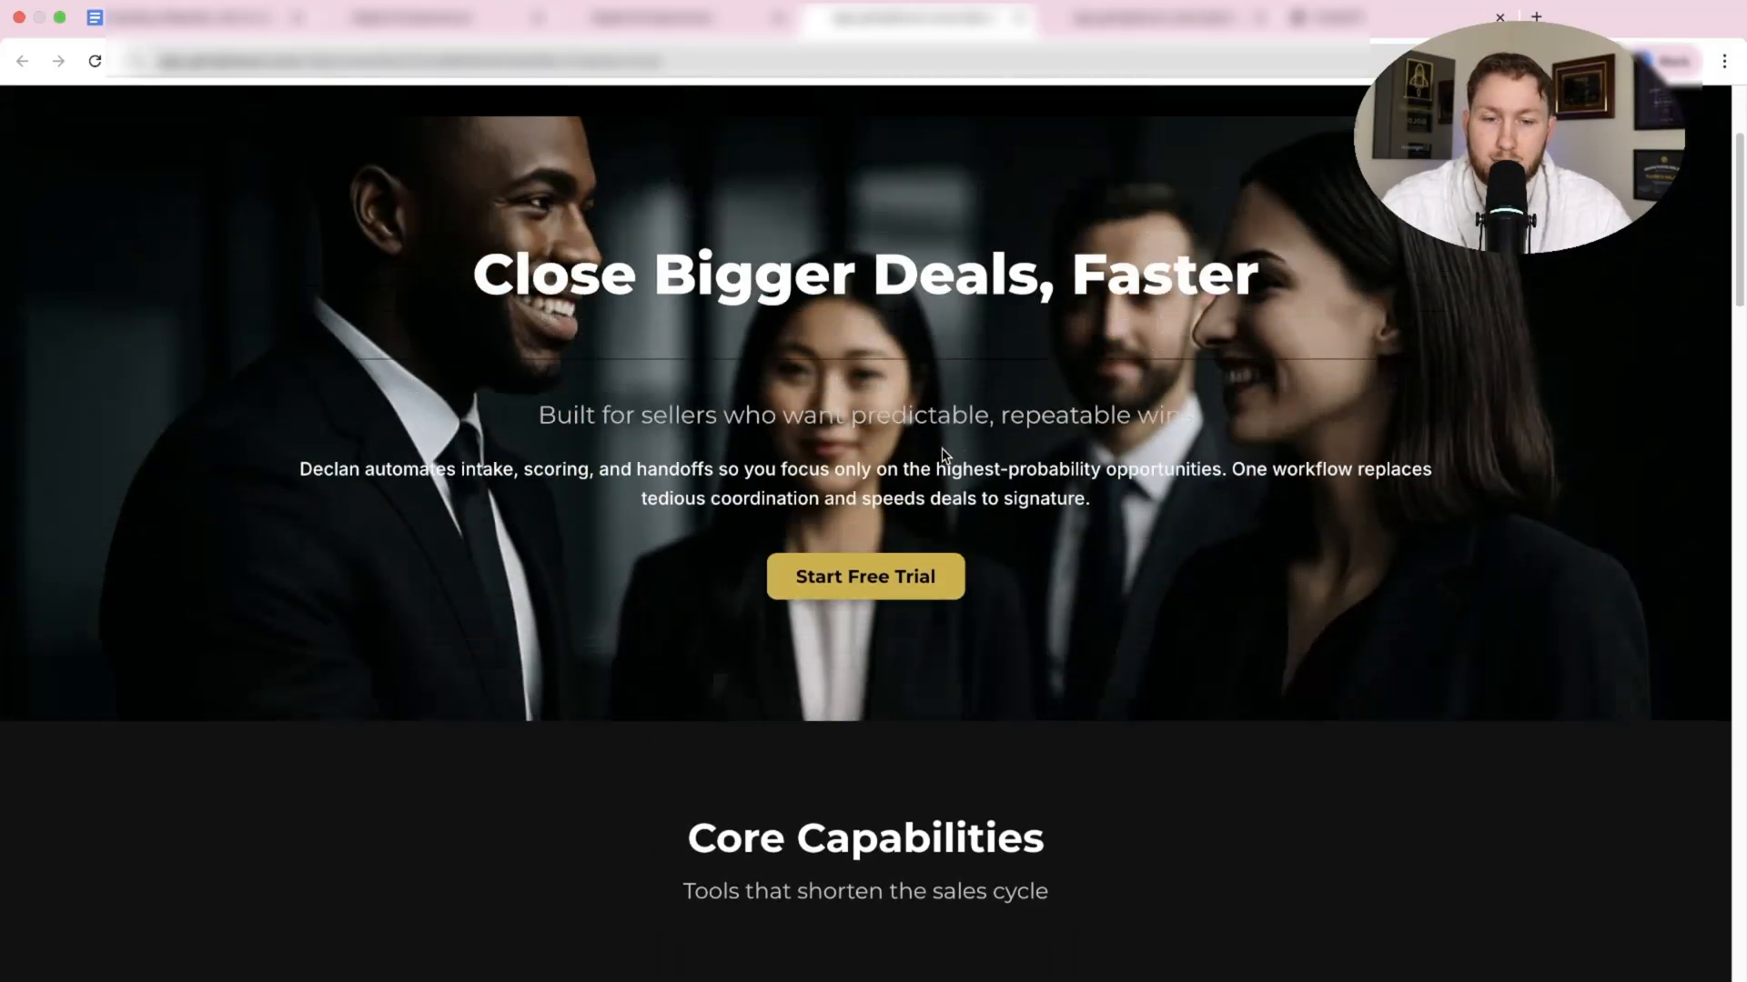
scroll(826, 769, "up", 3)
key("ctrl+shift+Tab")
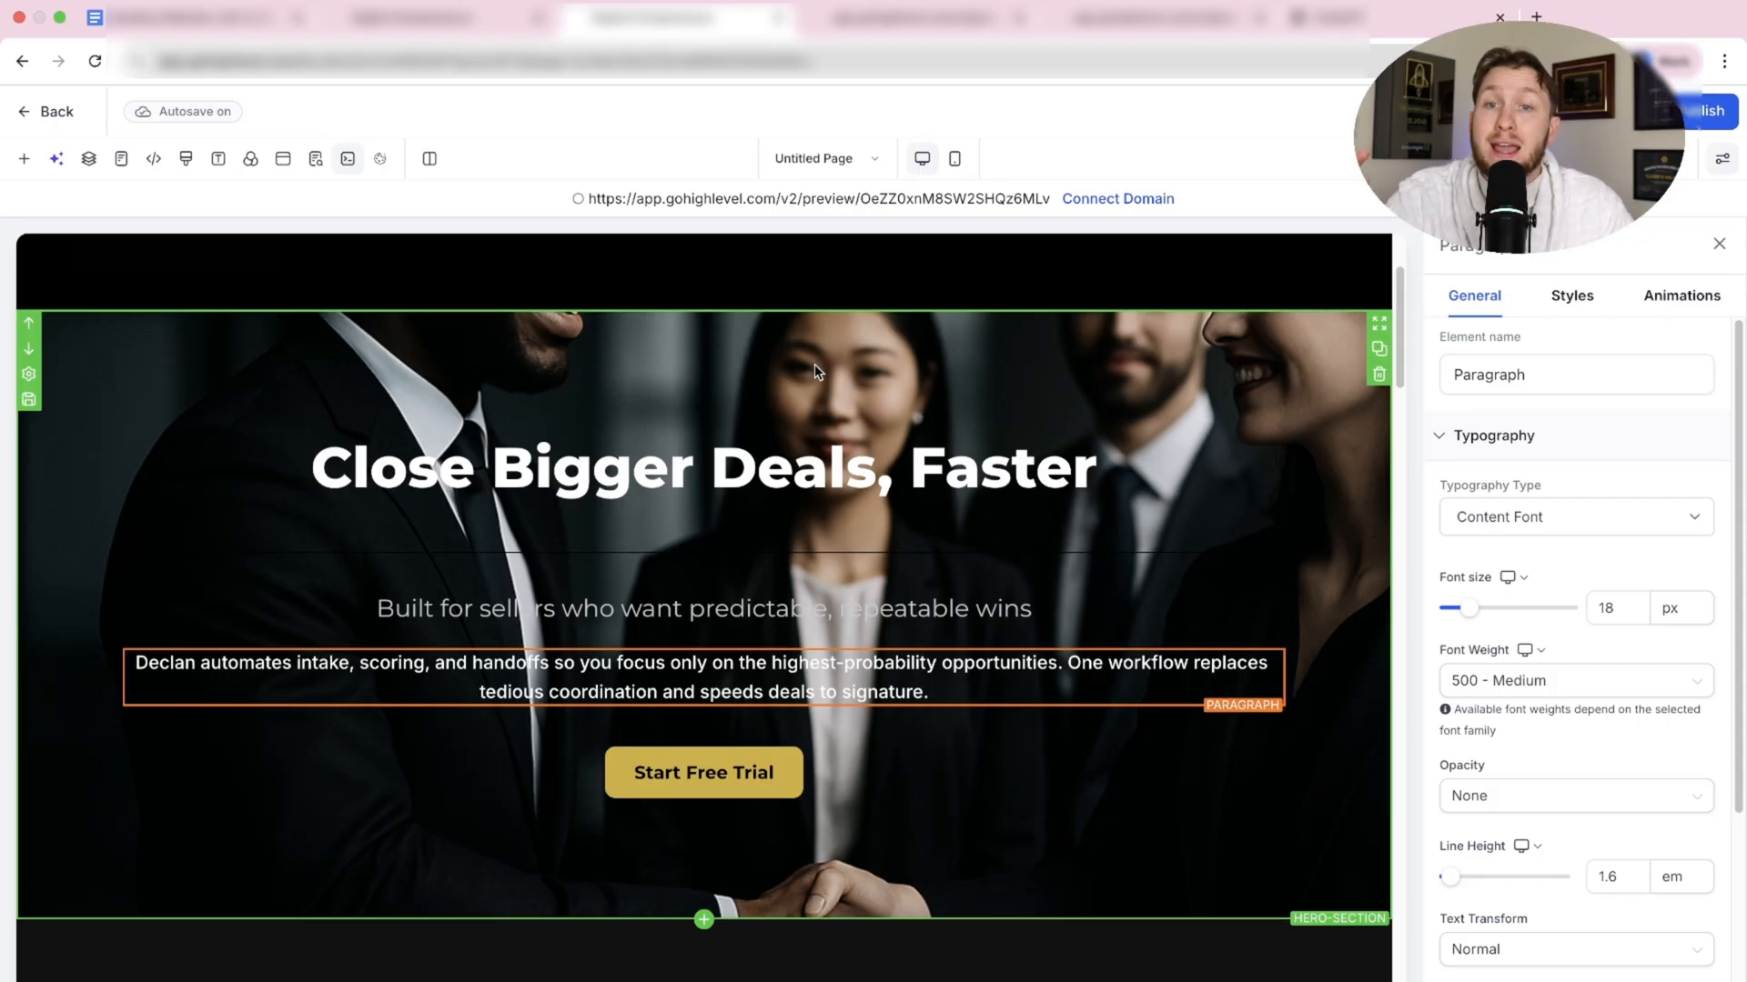
scroll(878, 425, "up", 3)
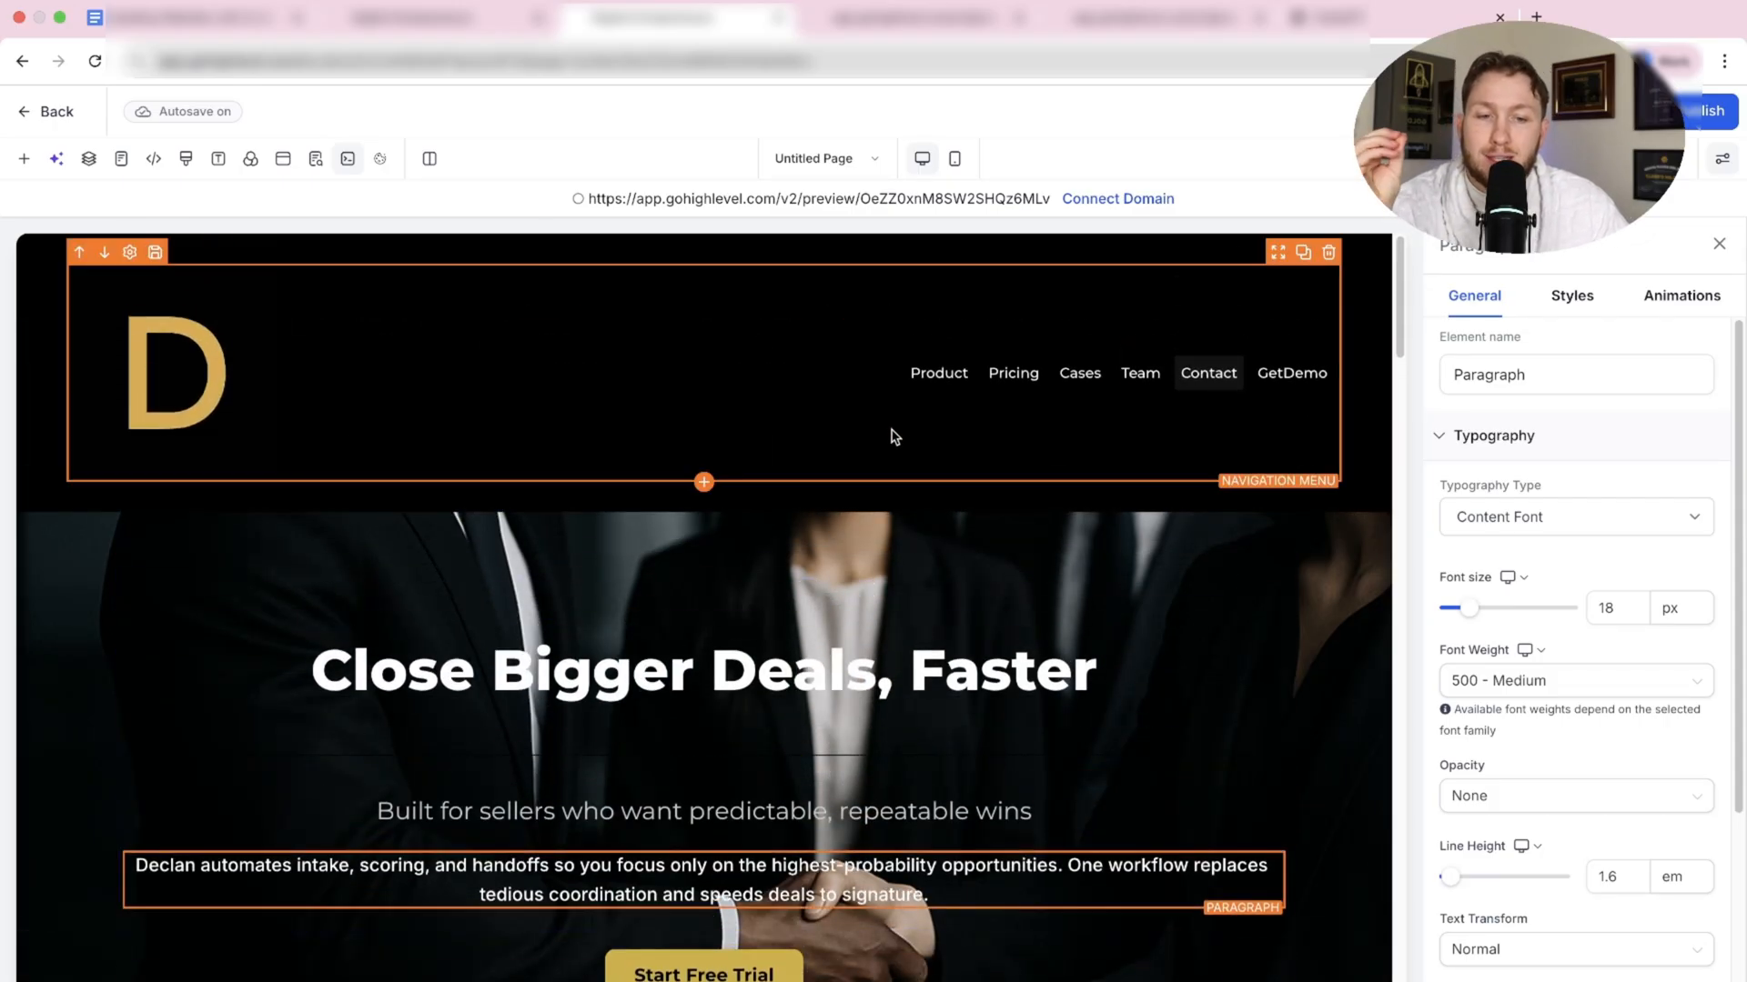
scroll(894, 436, "down", 2)
scroll(875, 443, "down", 2)
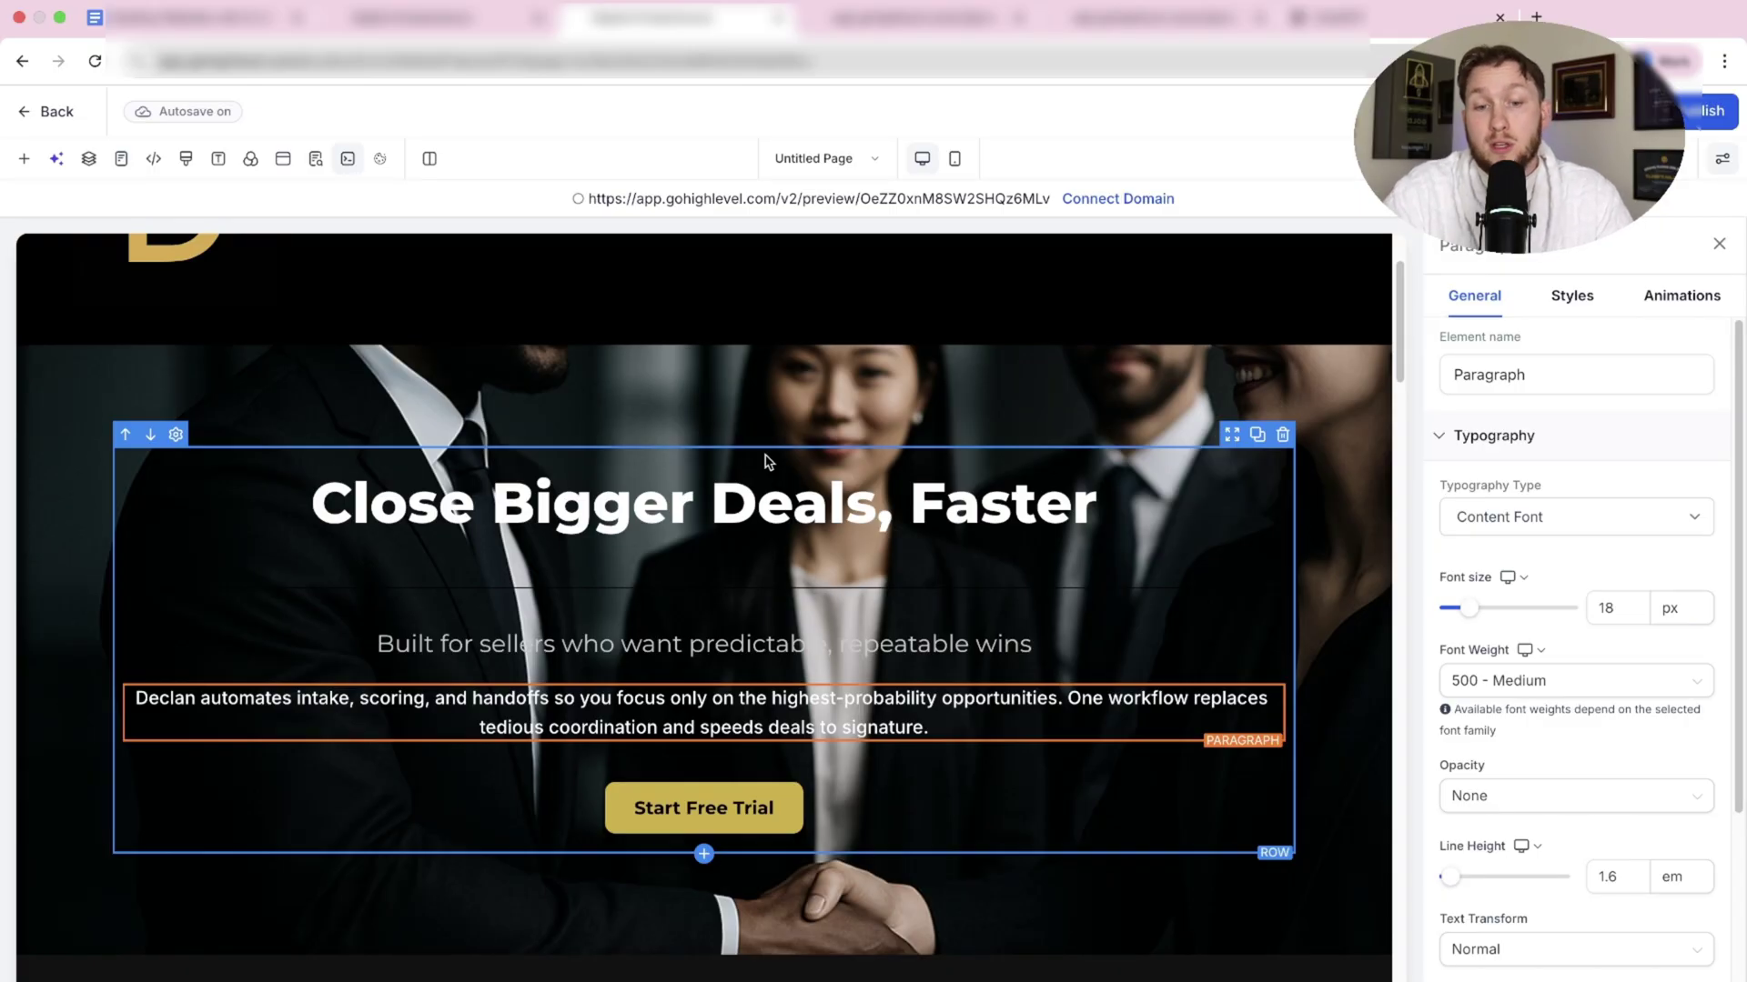
scroll(764, 461, "up", 3)
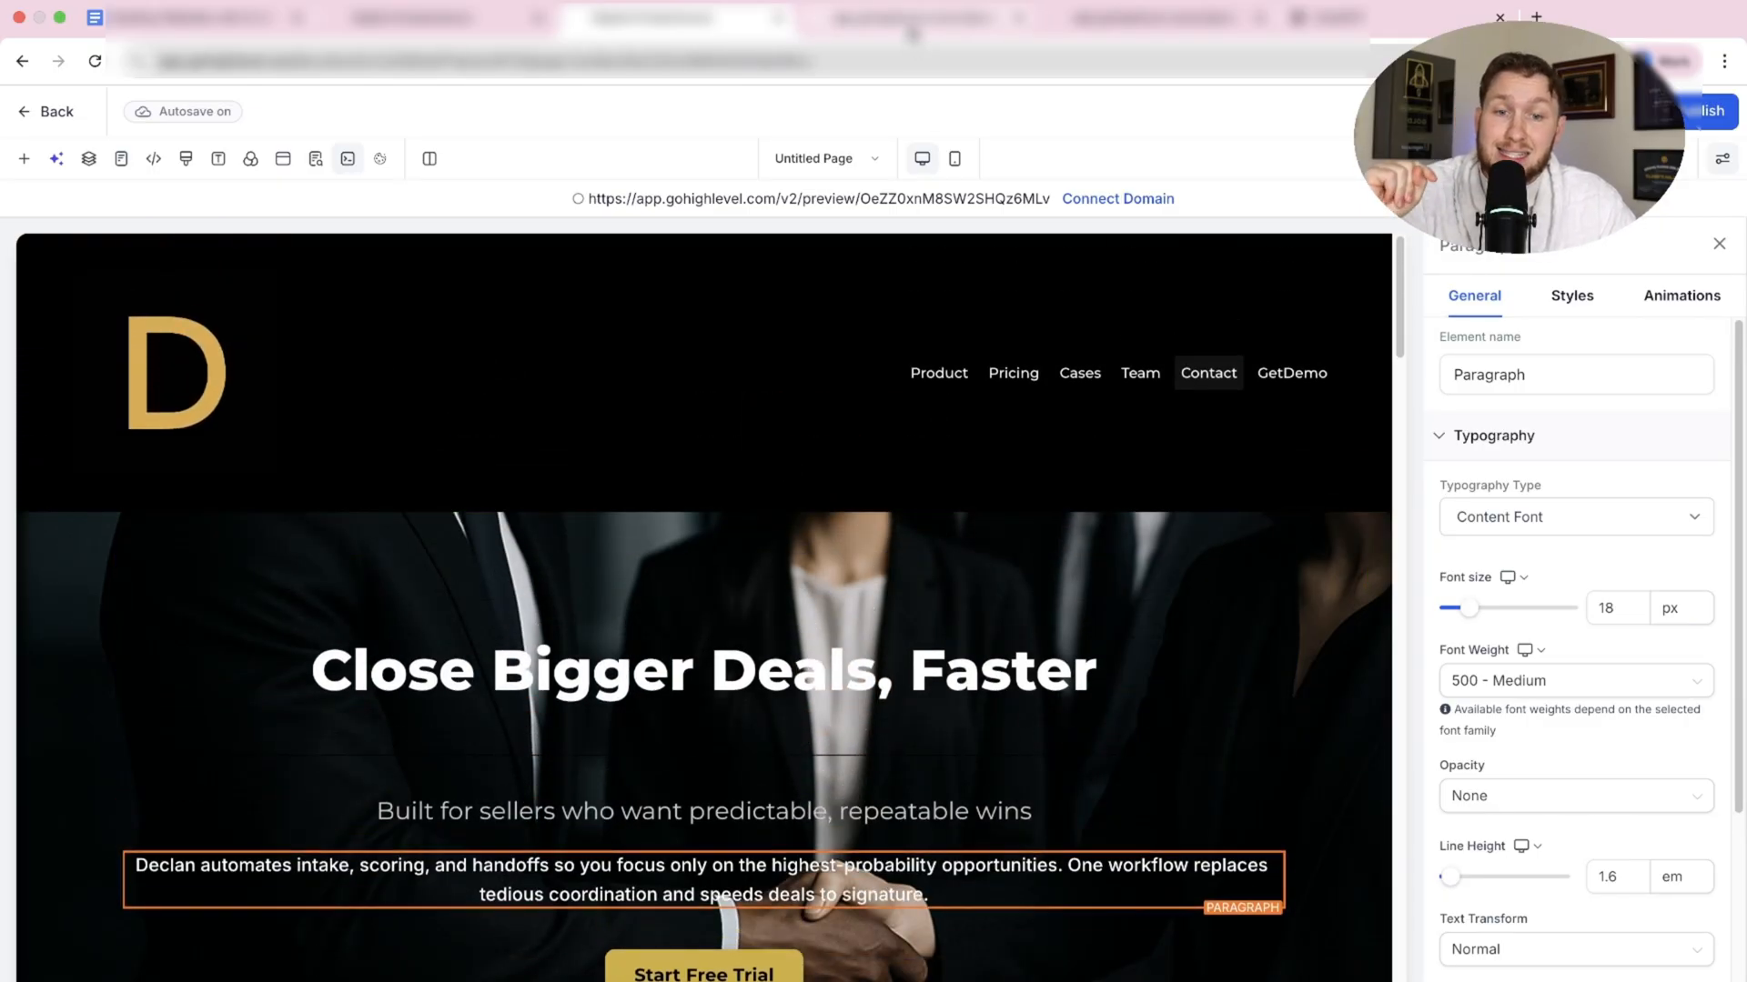
left_click(57, 160)
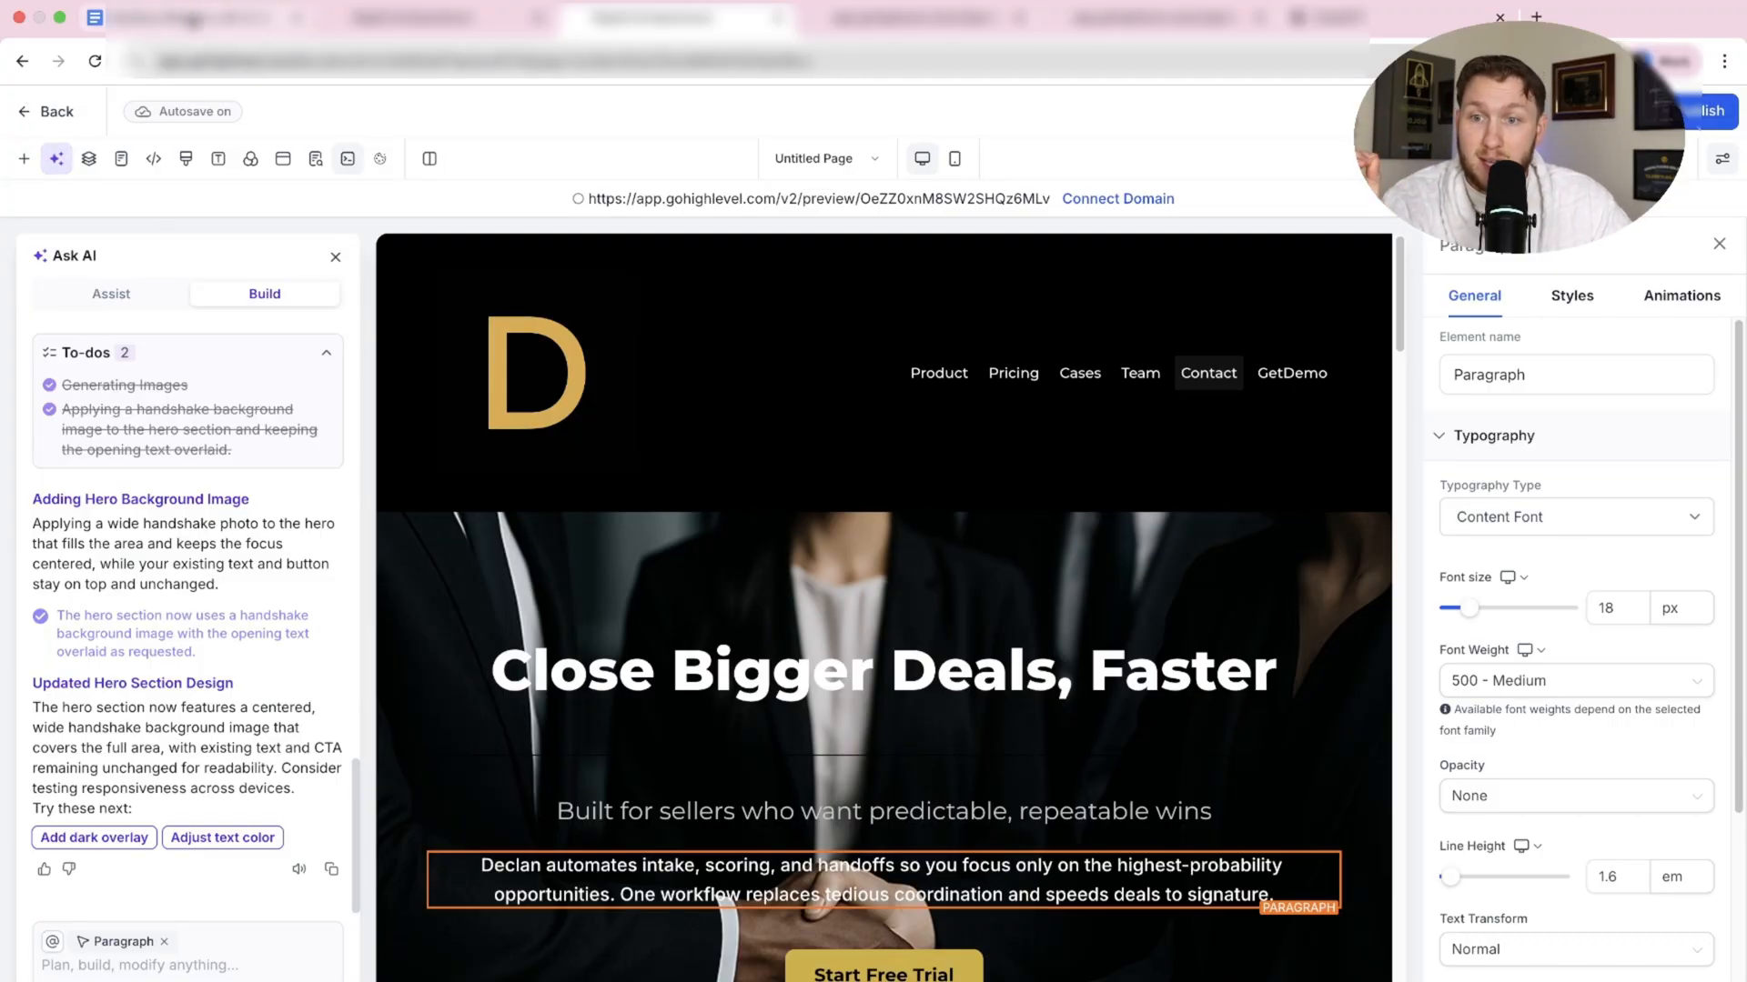
Send the AI assistant a request to make every image on the site stained-glass style.
left_click(192, 956)
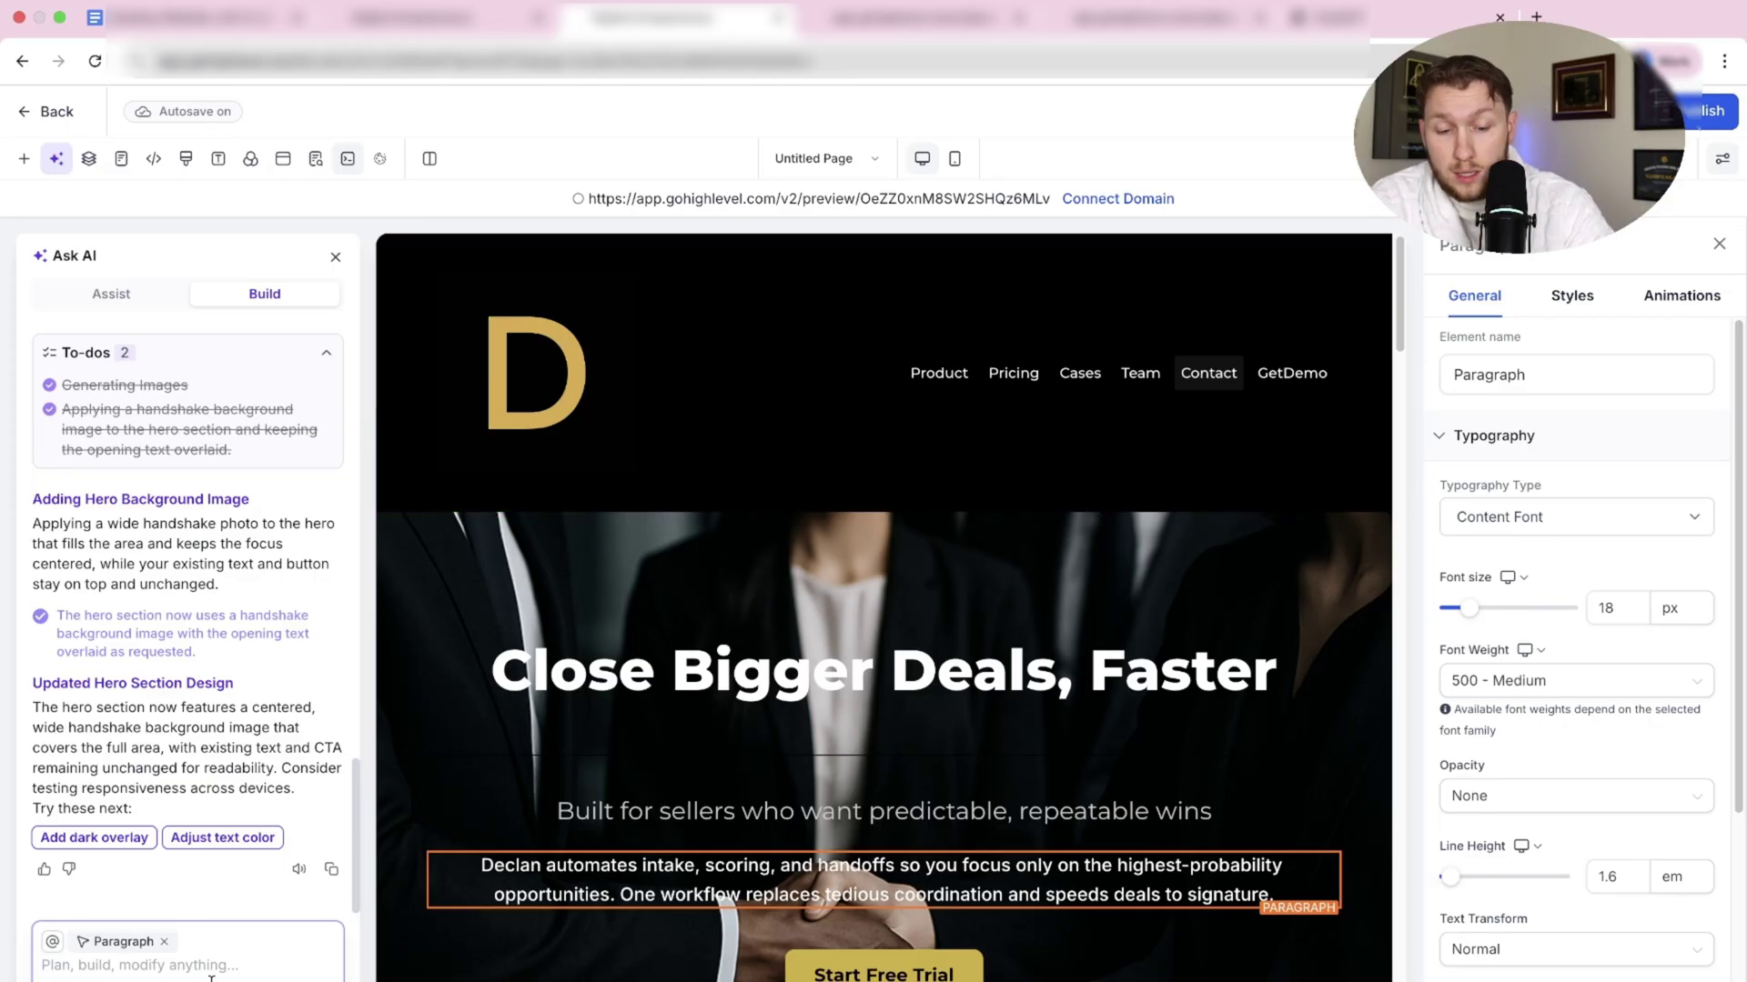
type("make all imgaes ")
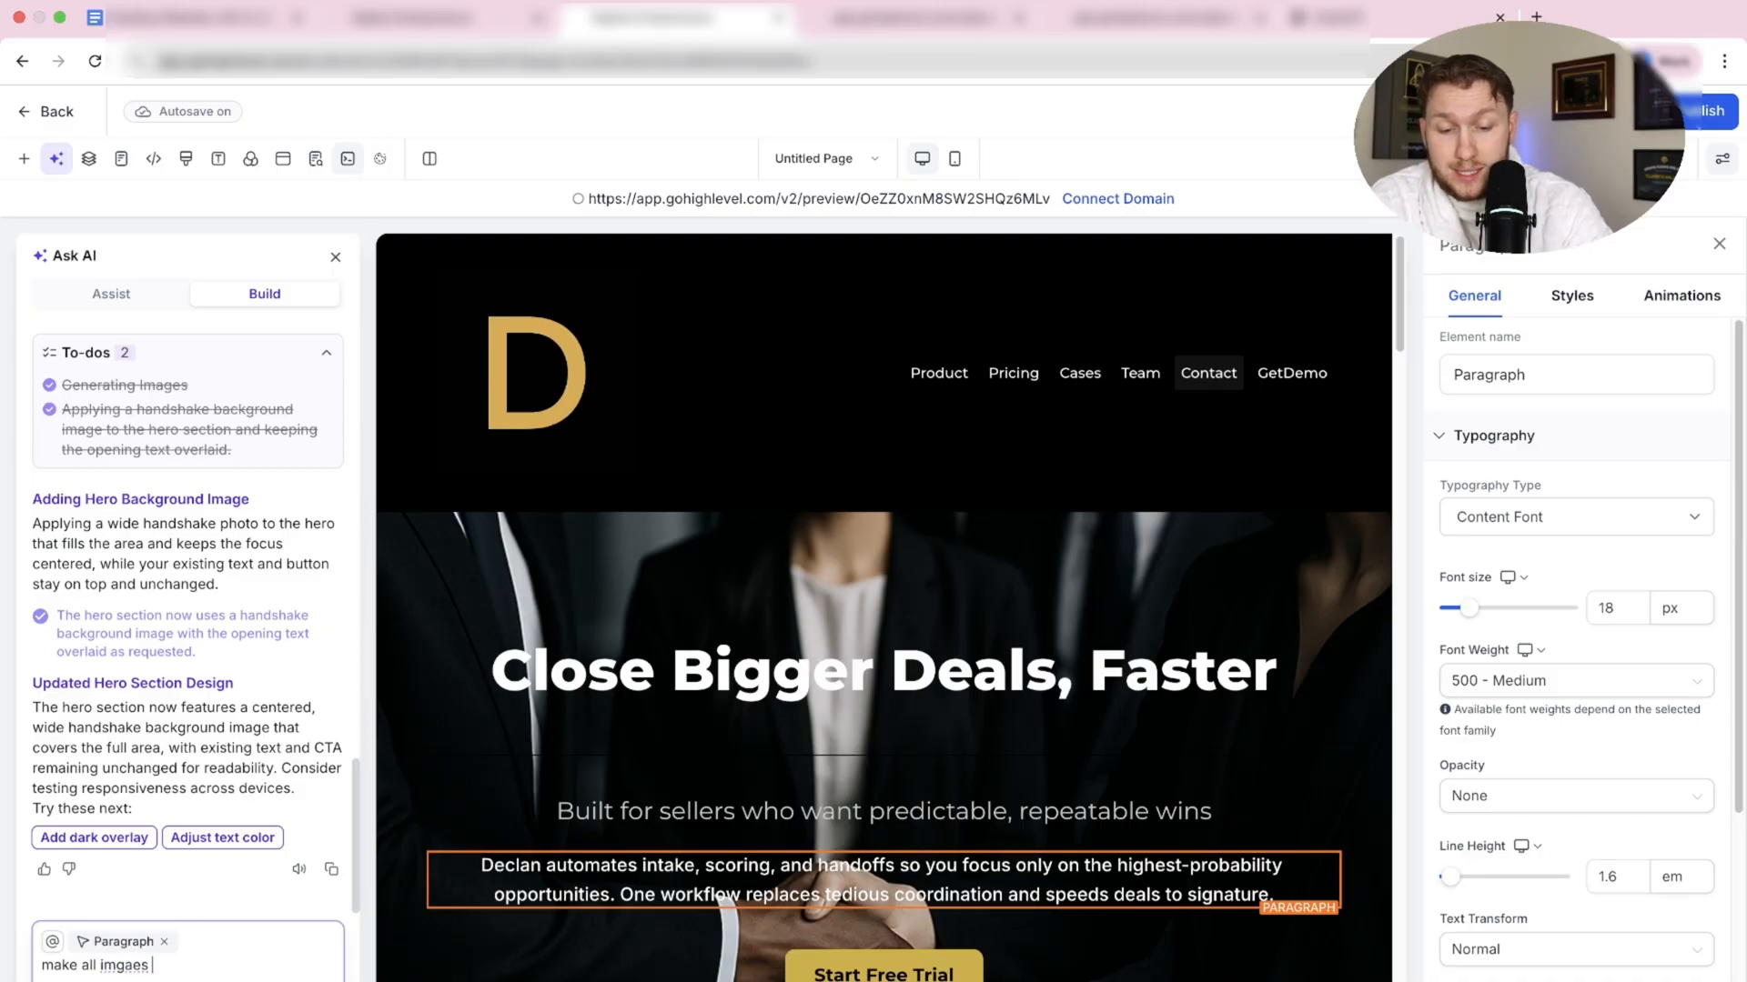
type("stainglass")
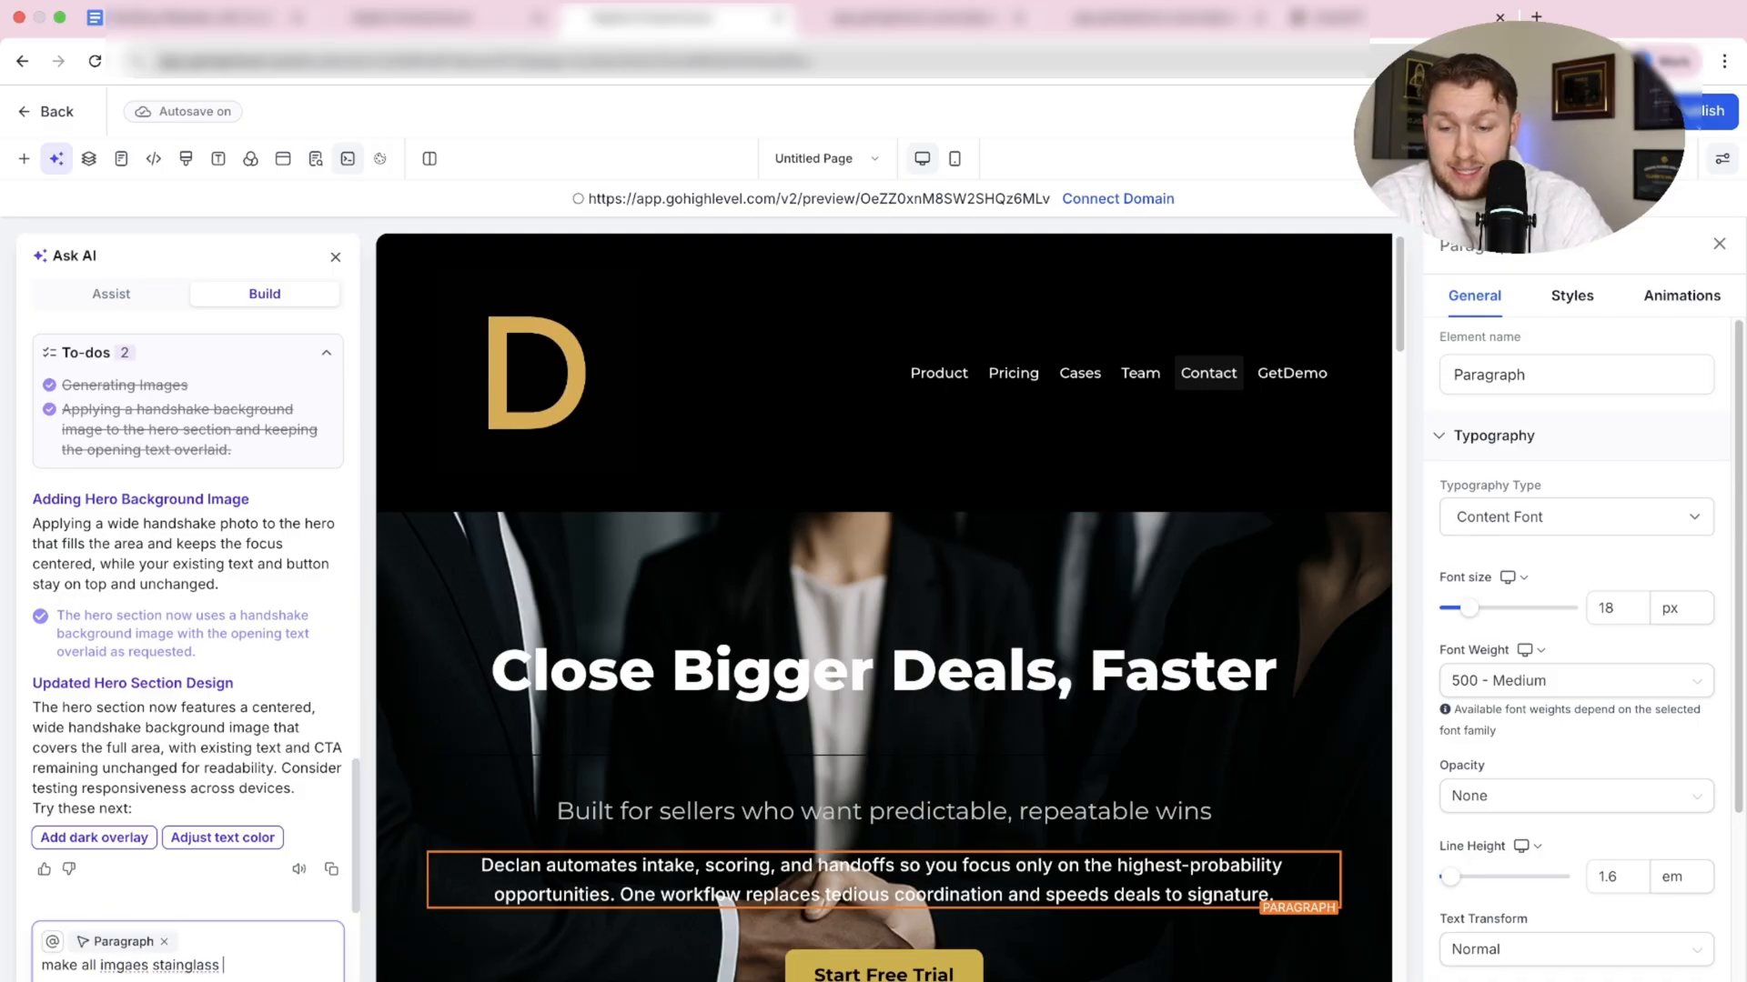
type("sty")
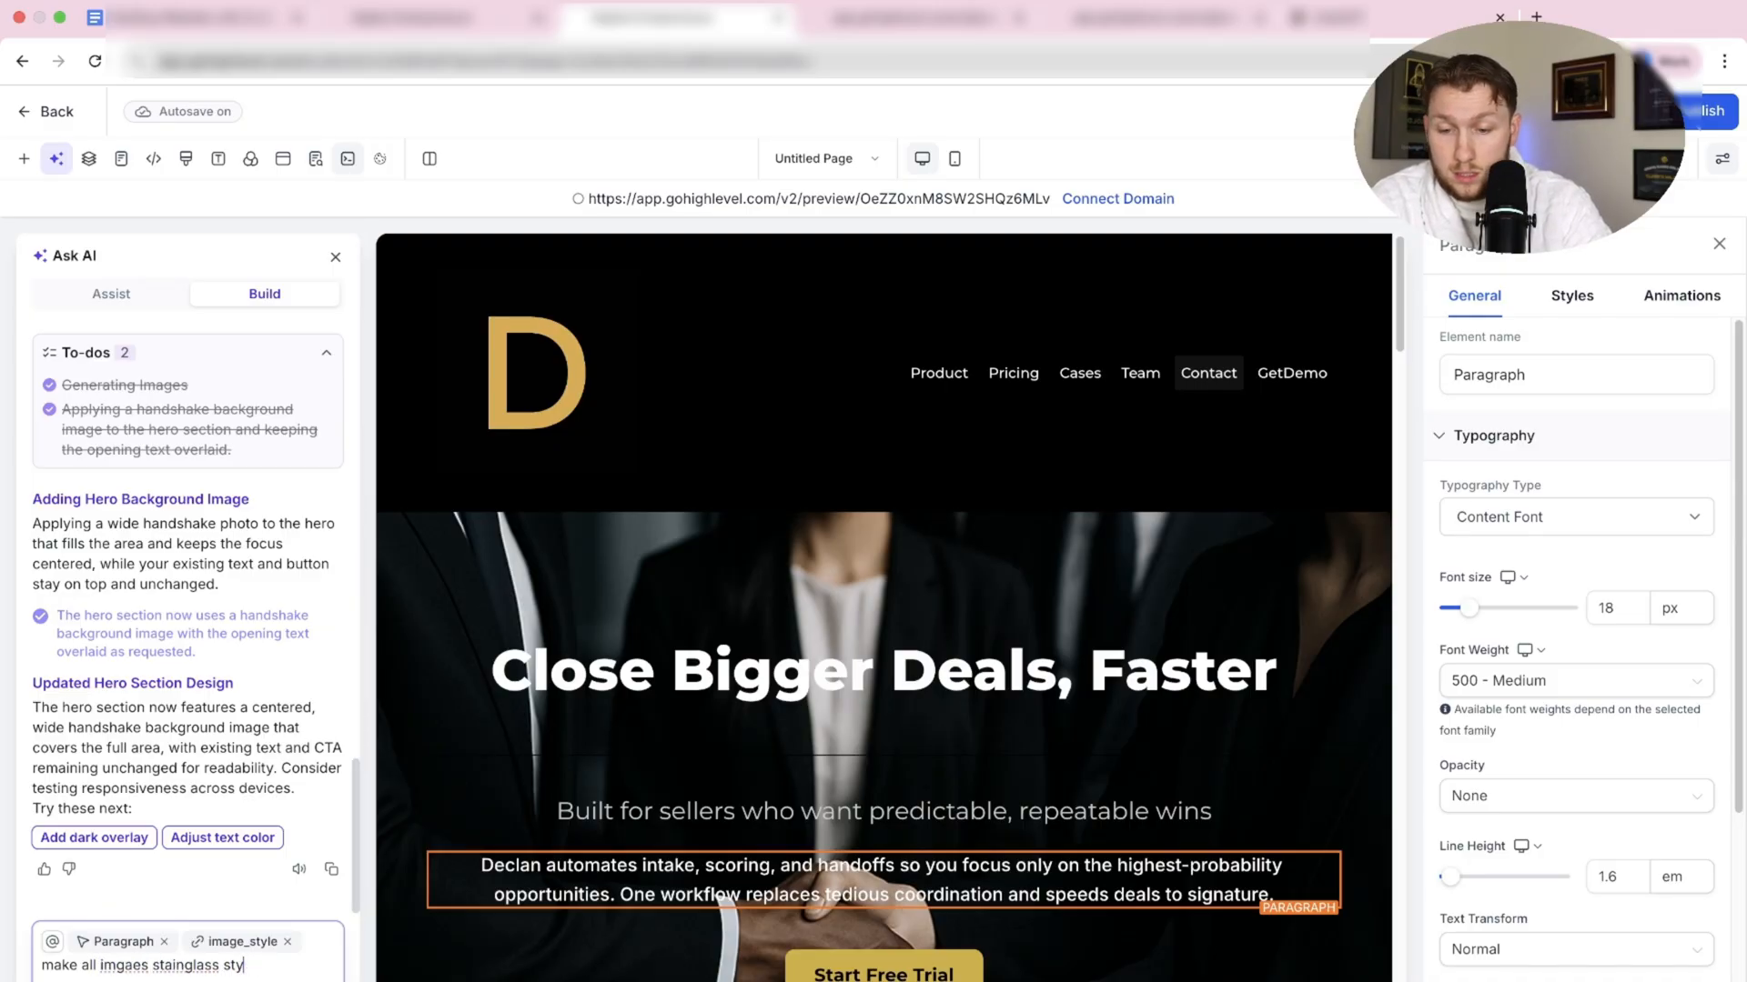
type(";ele")
key("Return")
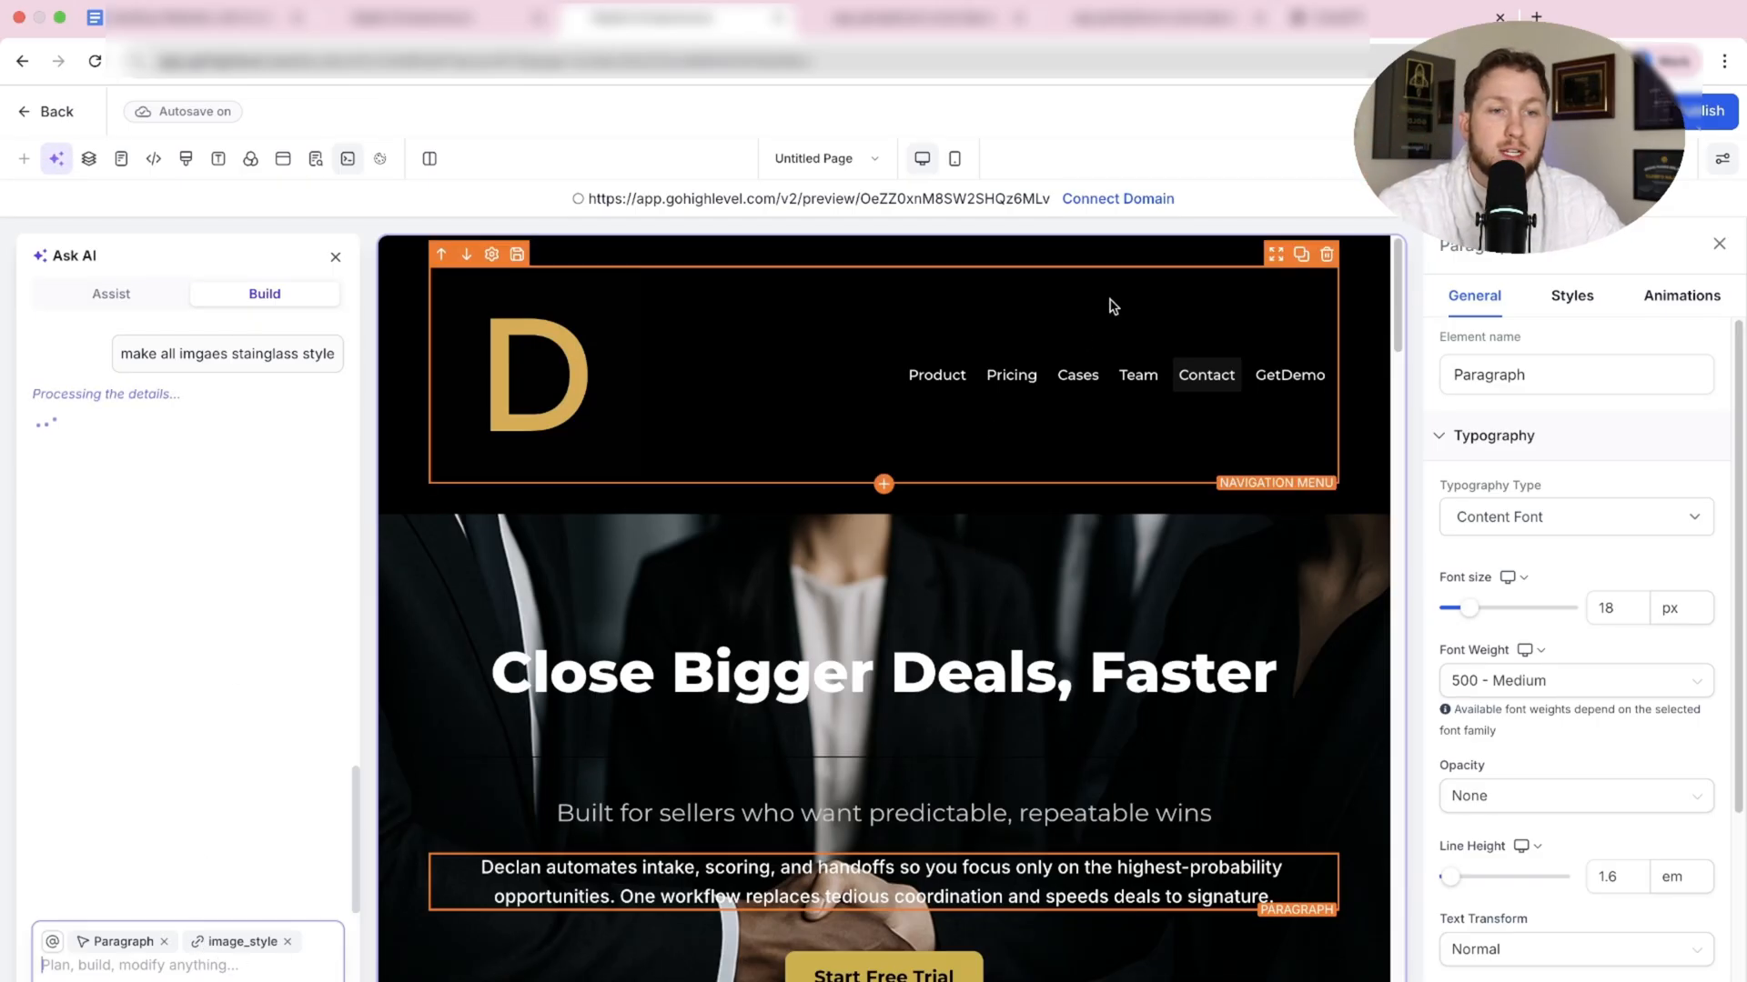
Send ChatGPT a prompt to organize and spell-check a data dump for a four-page black, green-text website.
left_click(1331, 17)
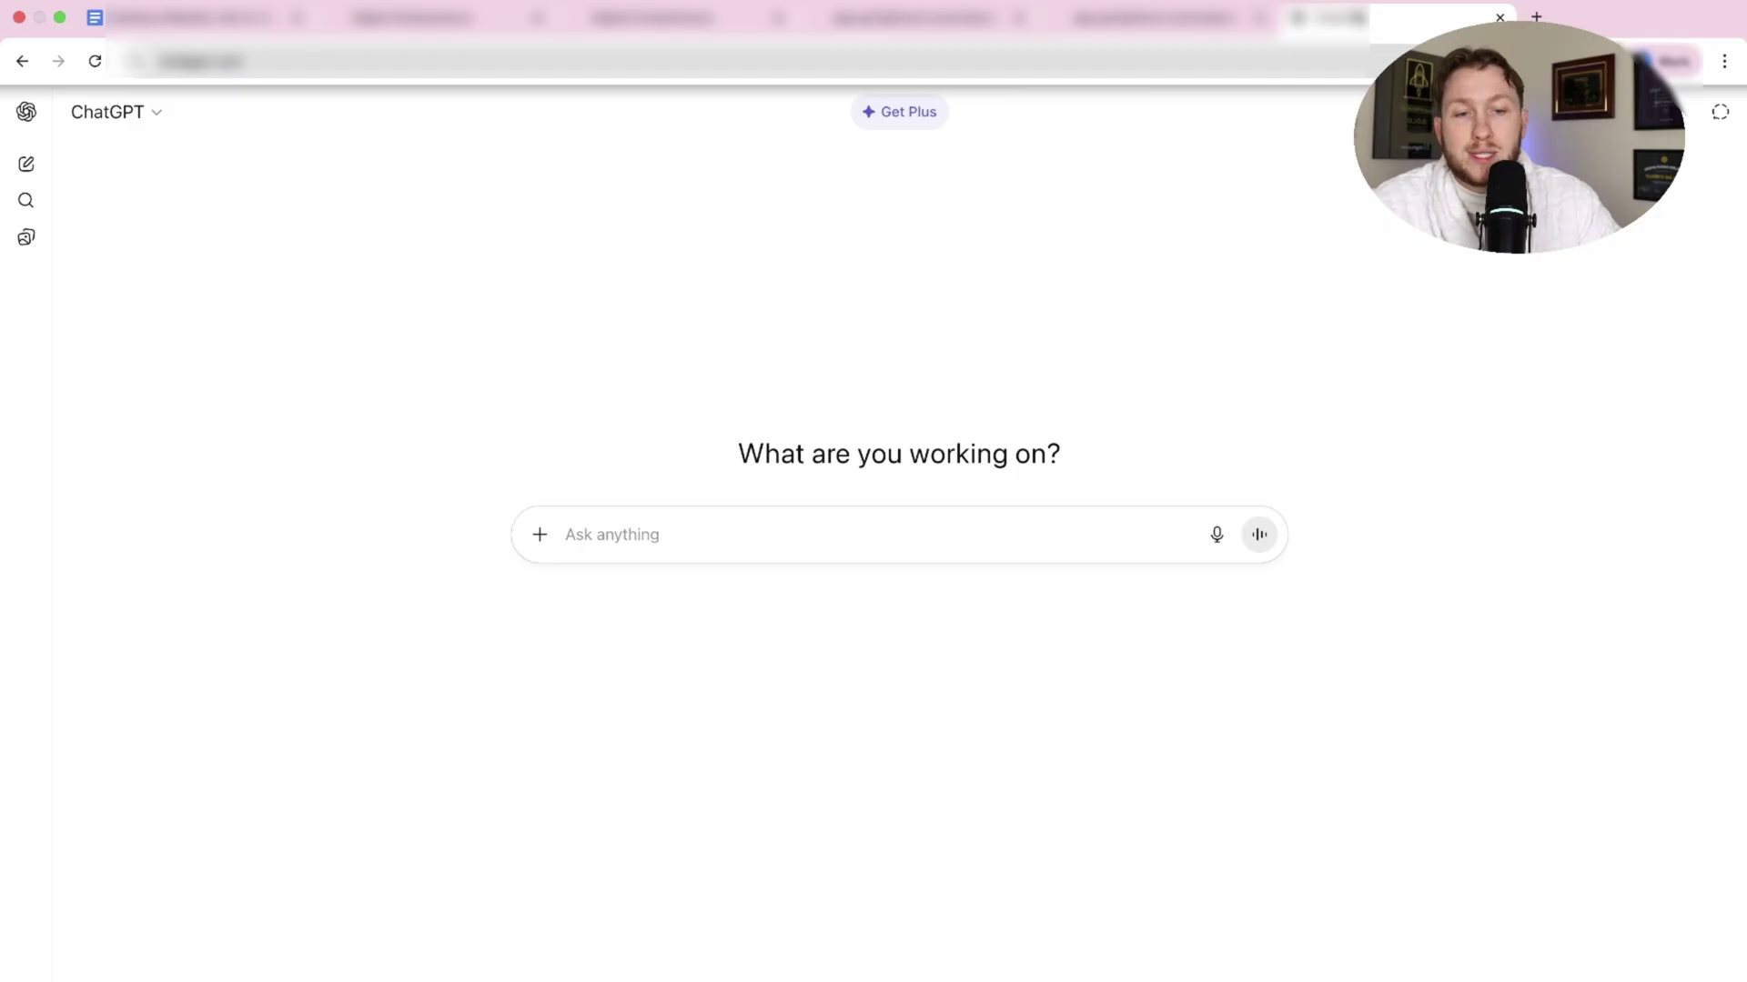
left_click(952, 533)
type("pl")
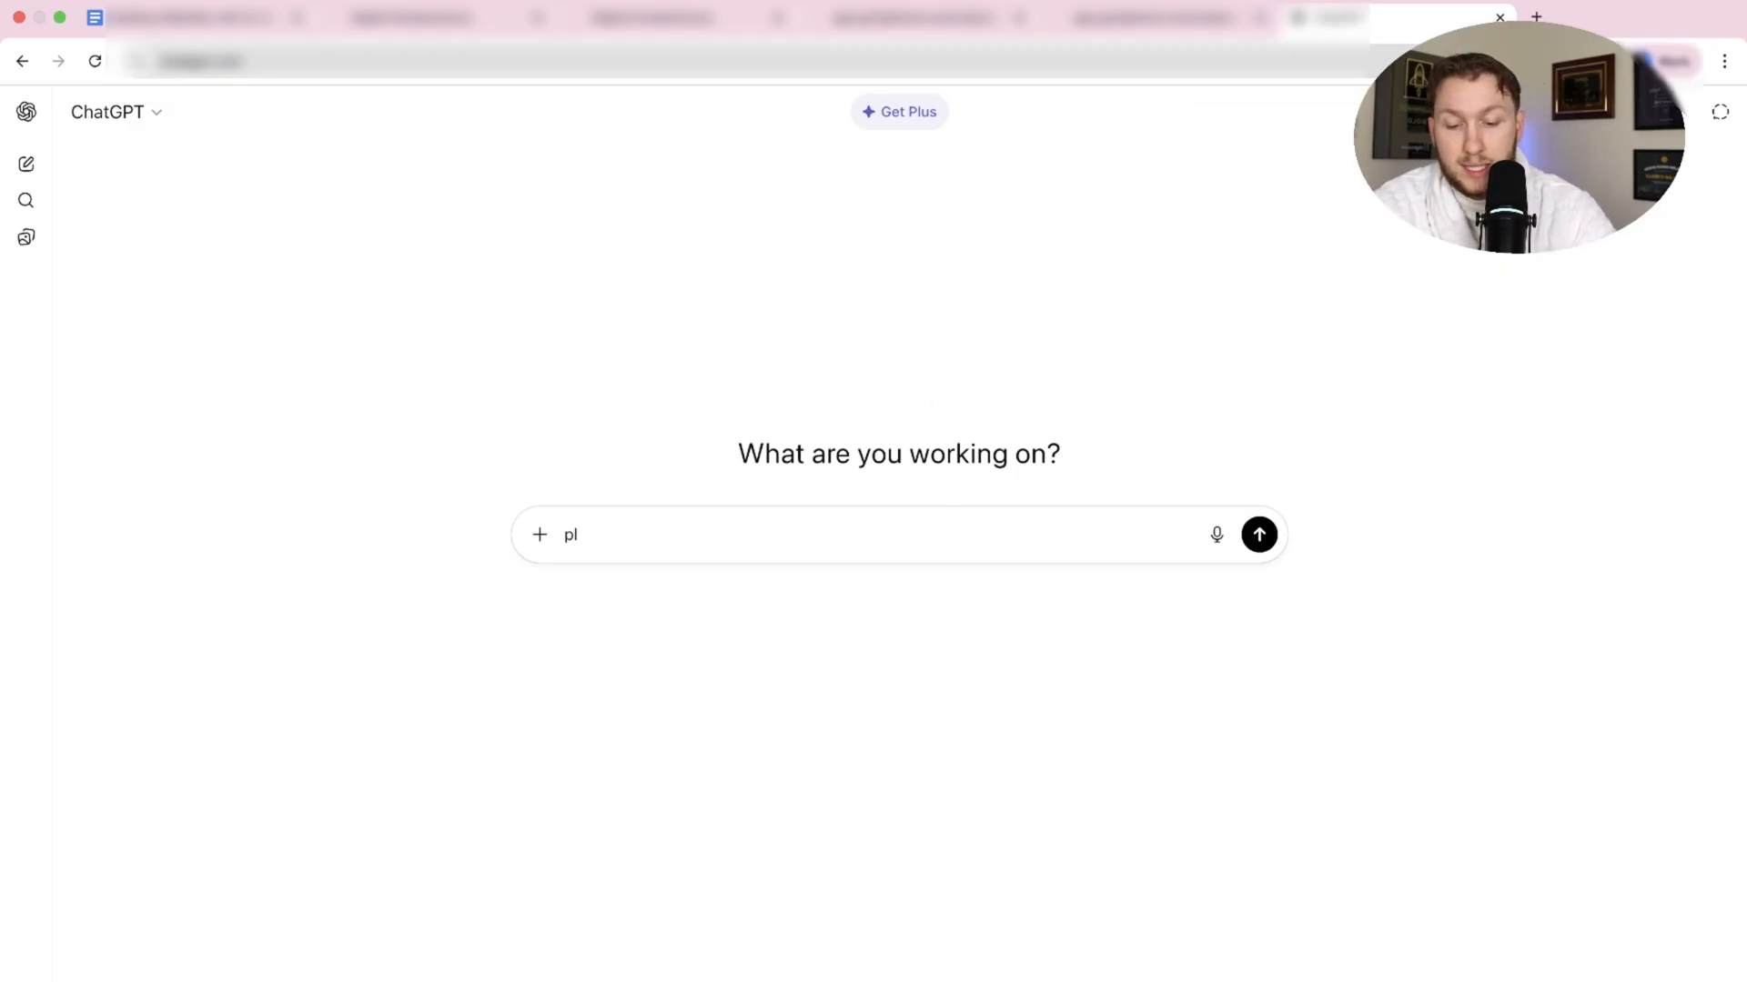
type("ease organize and spell check my data d")
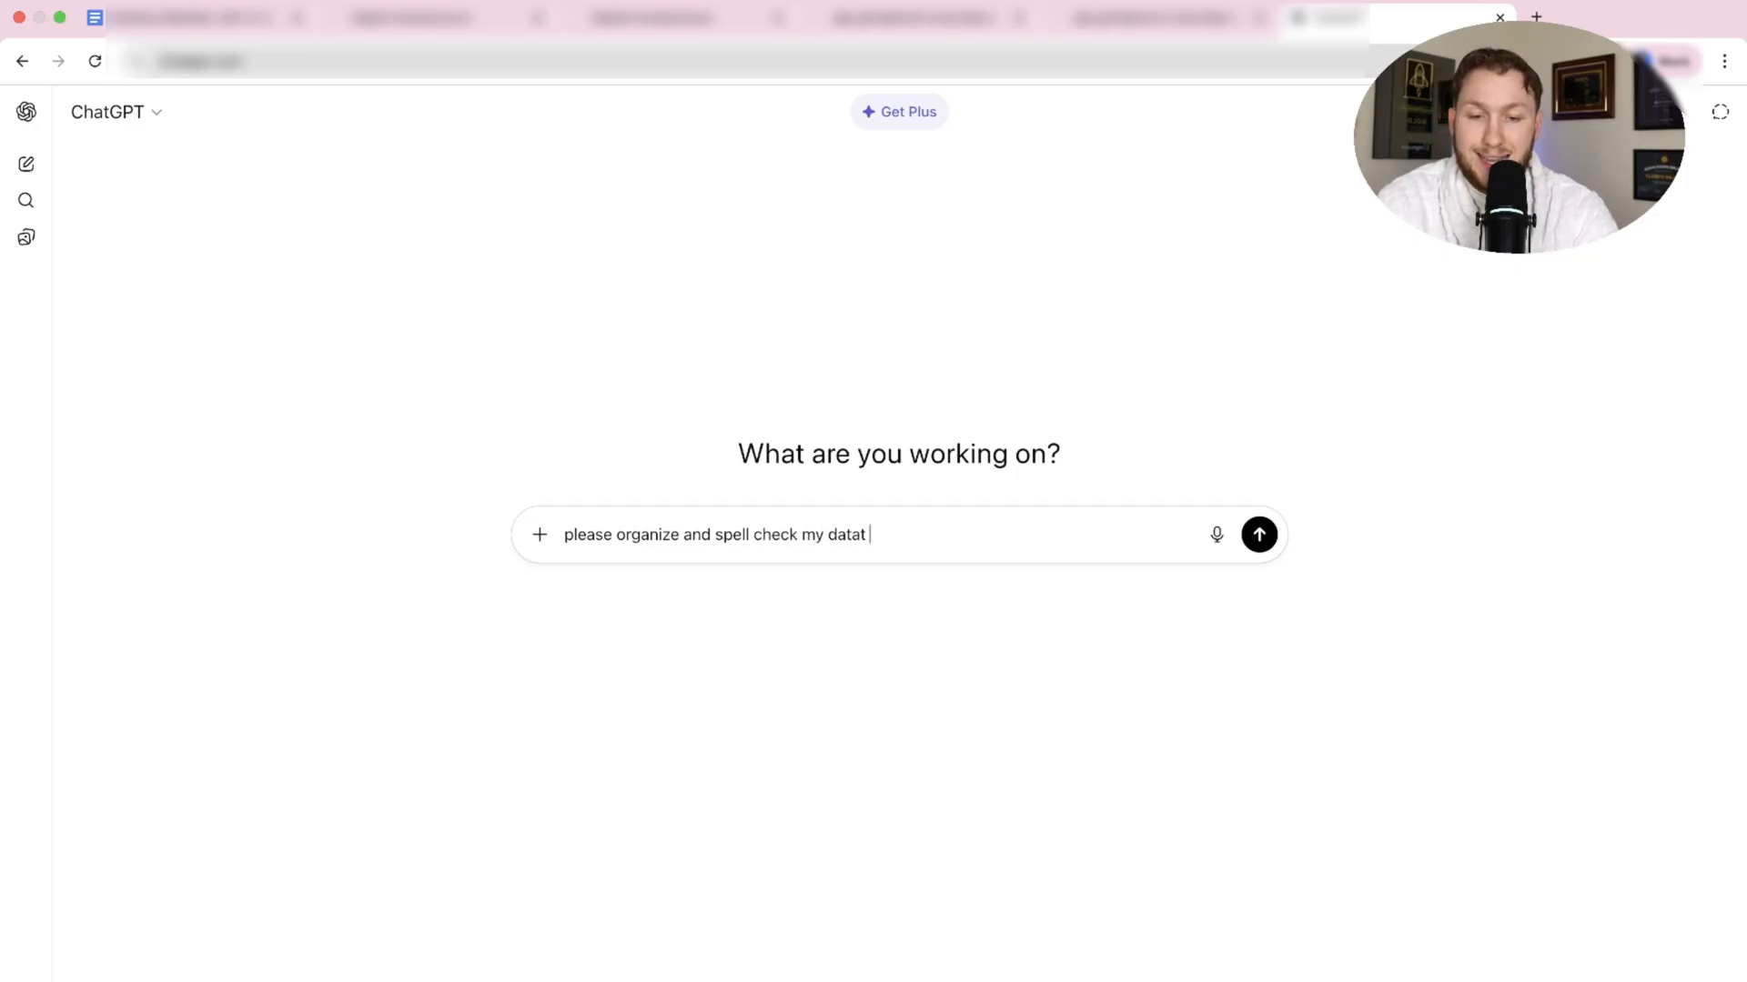
type("ump. I want a 4 page website")
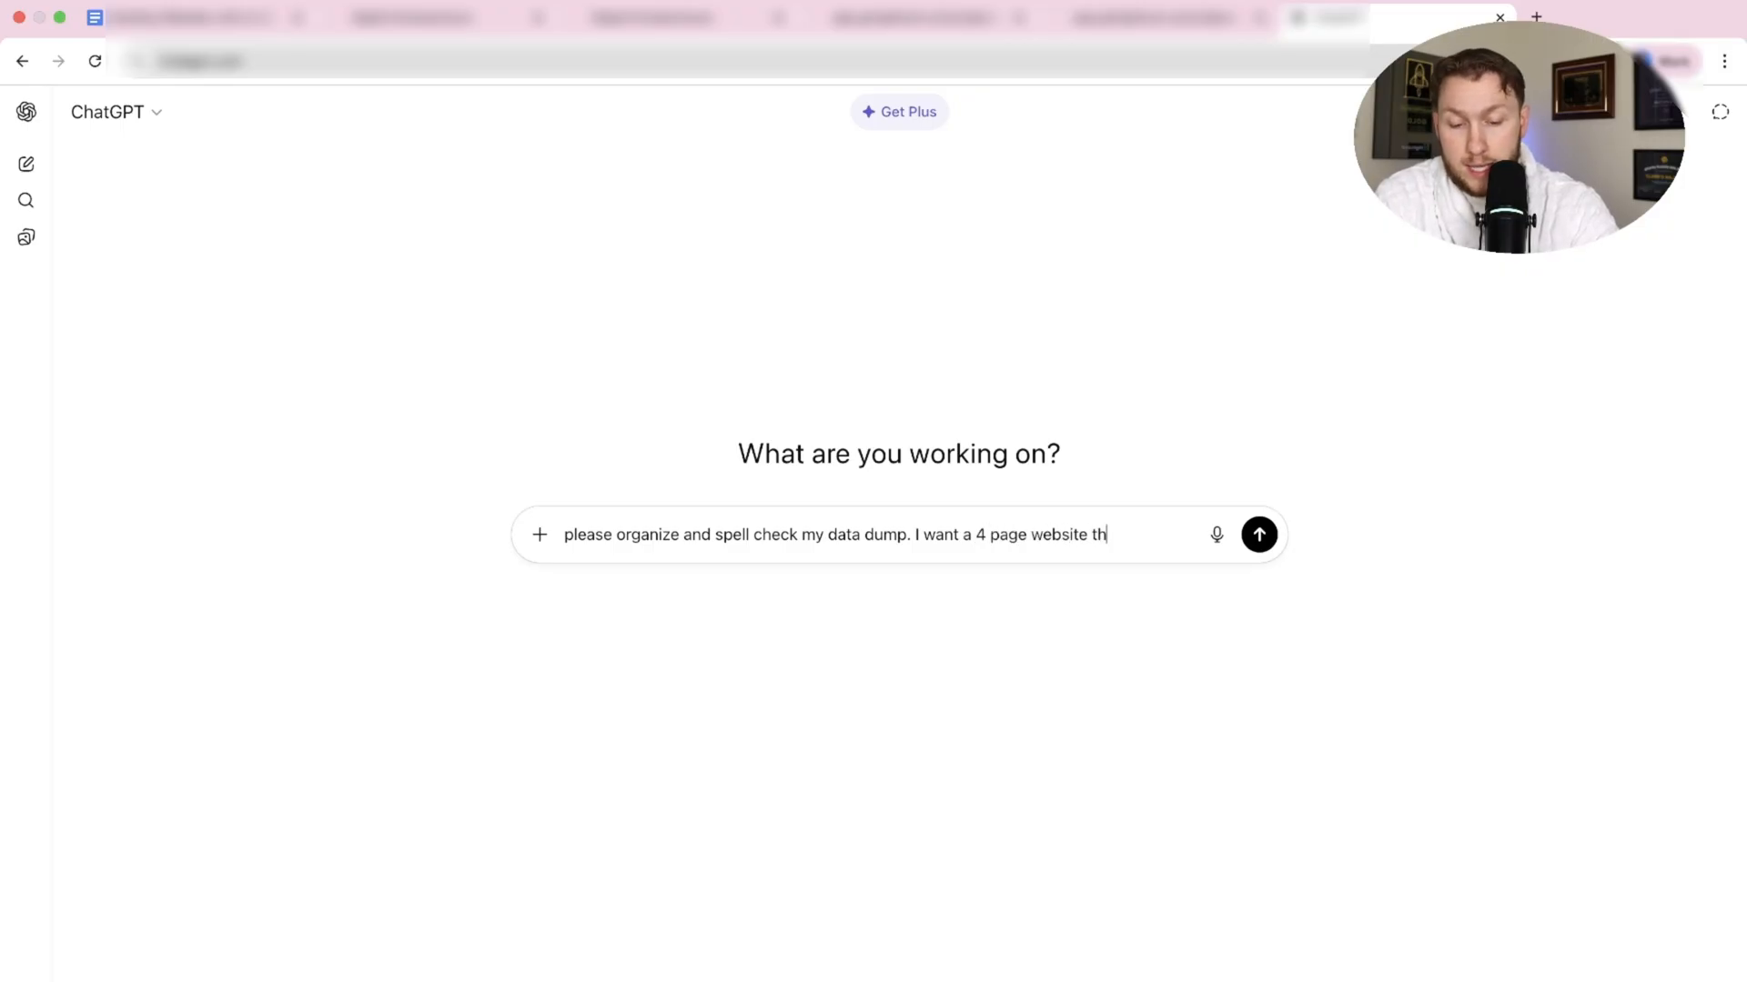
type("th ")
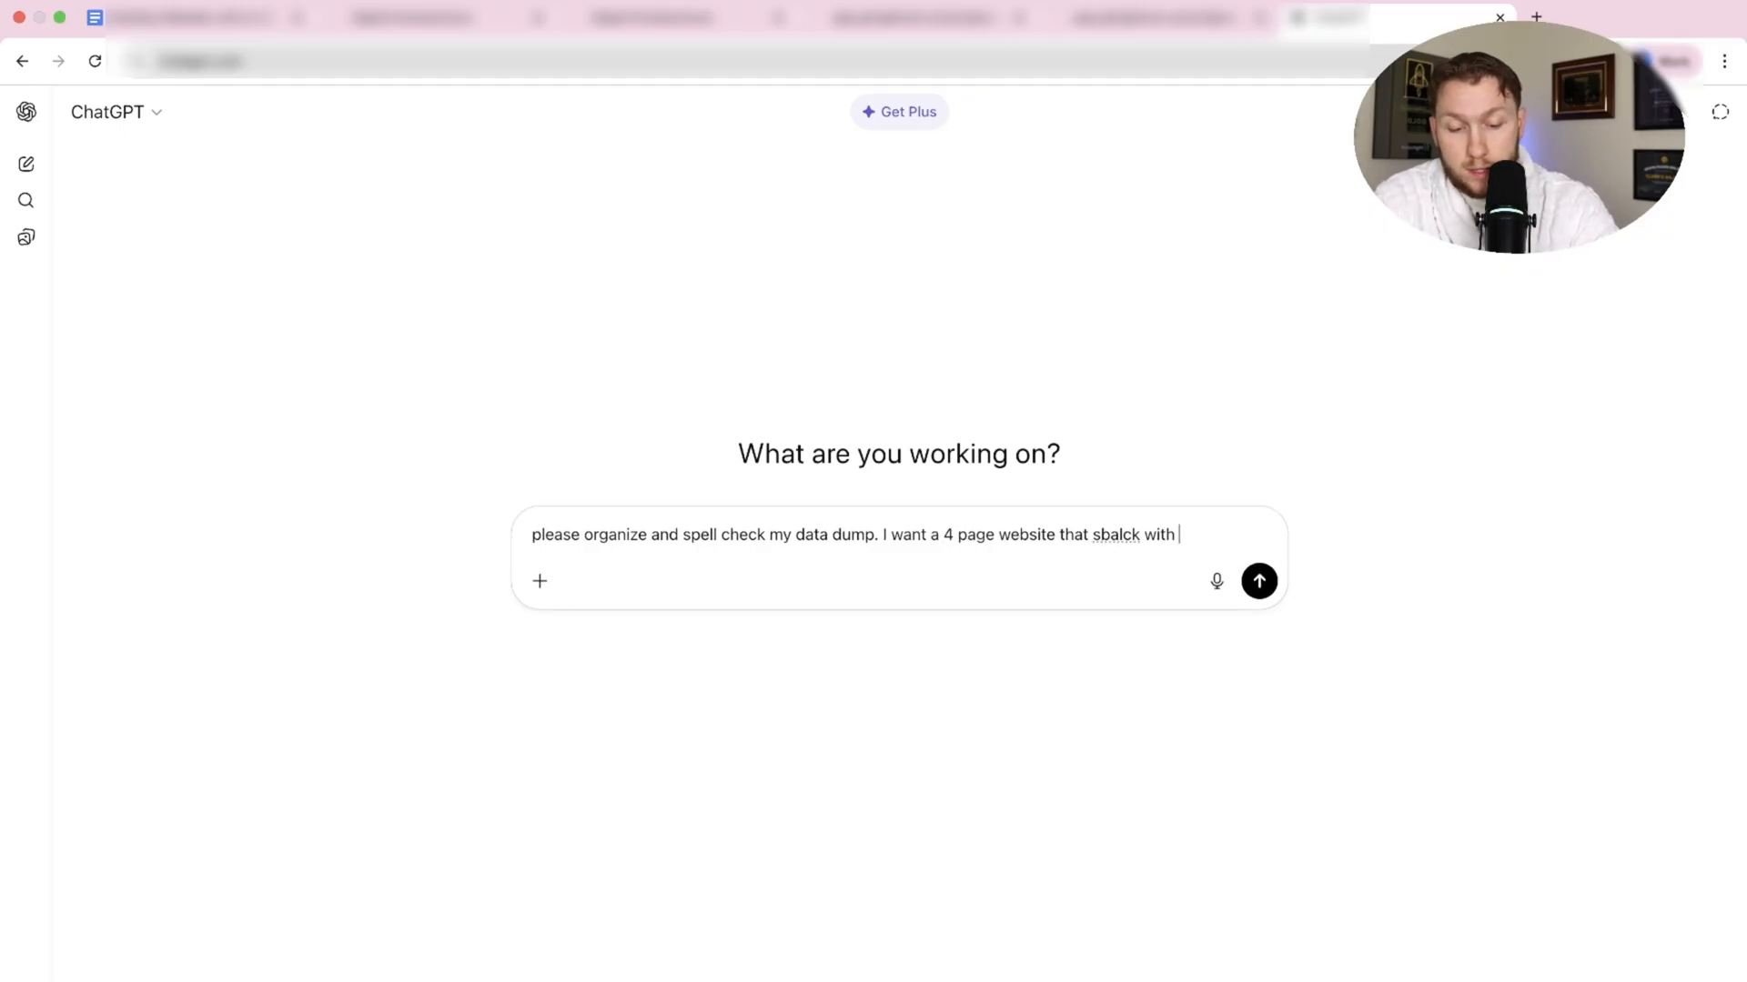
type("with orange puctures")
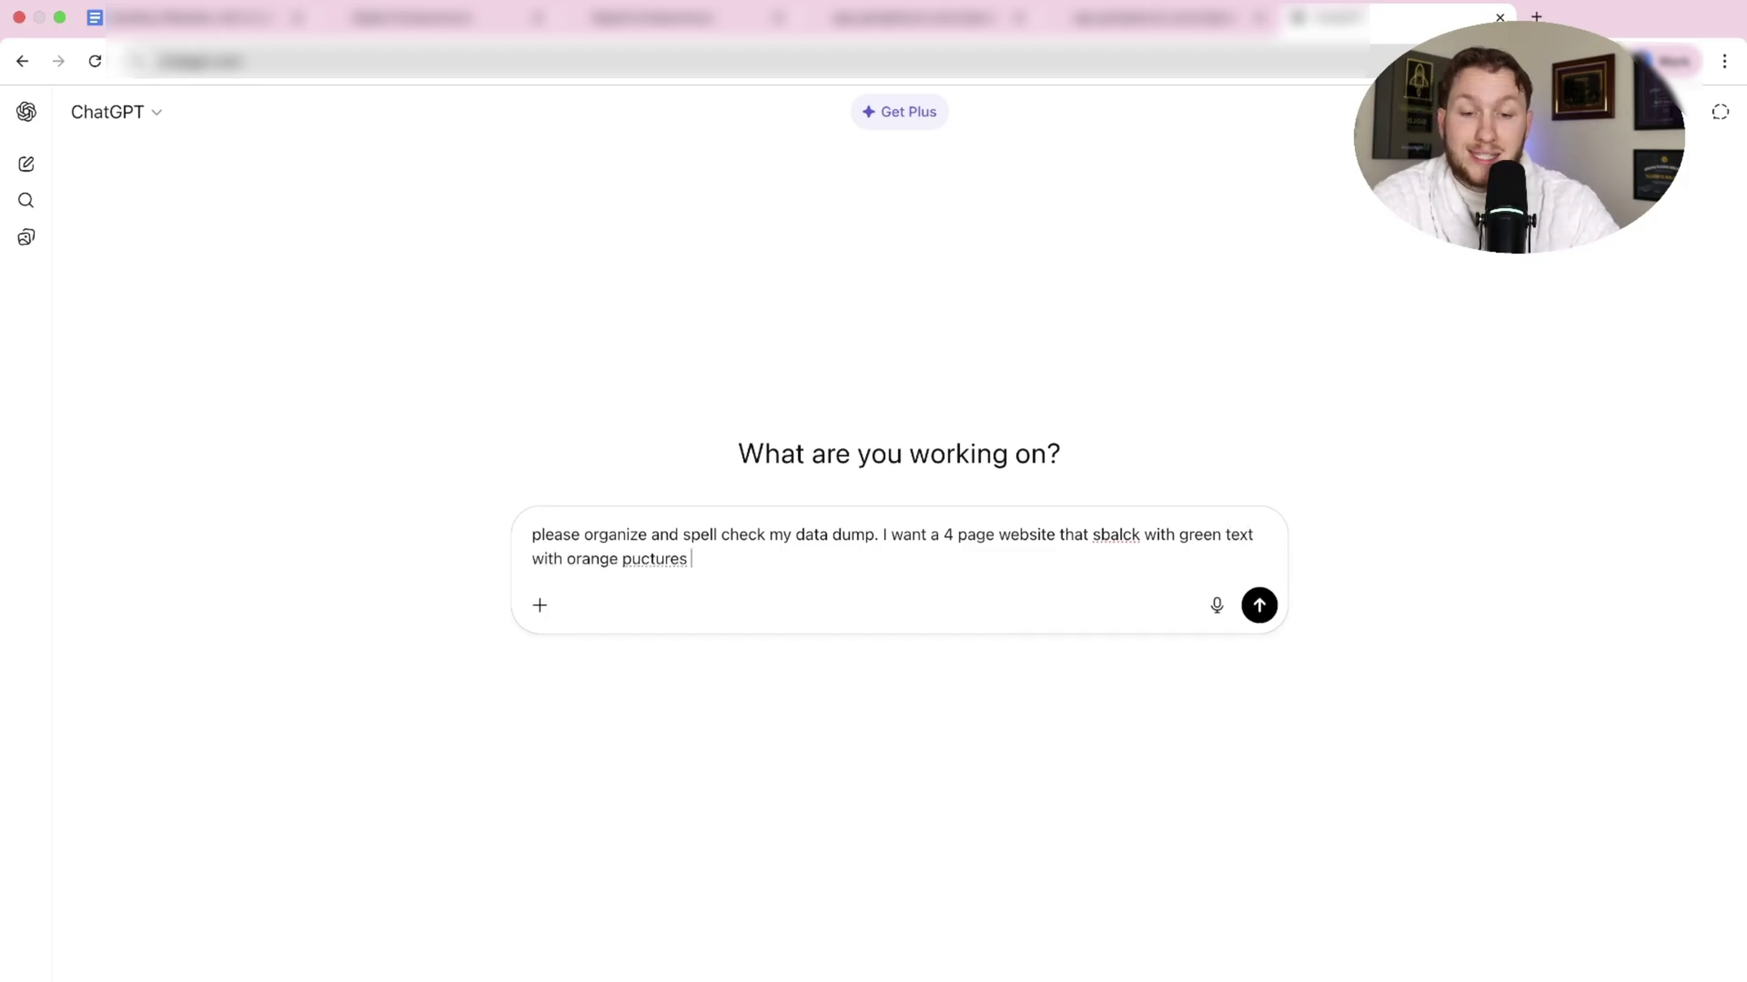
key("Return")
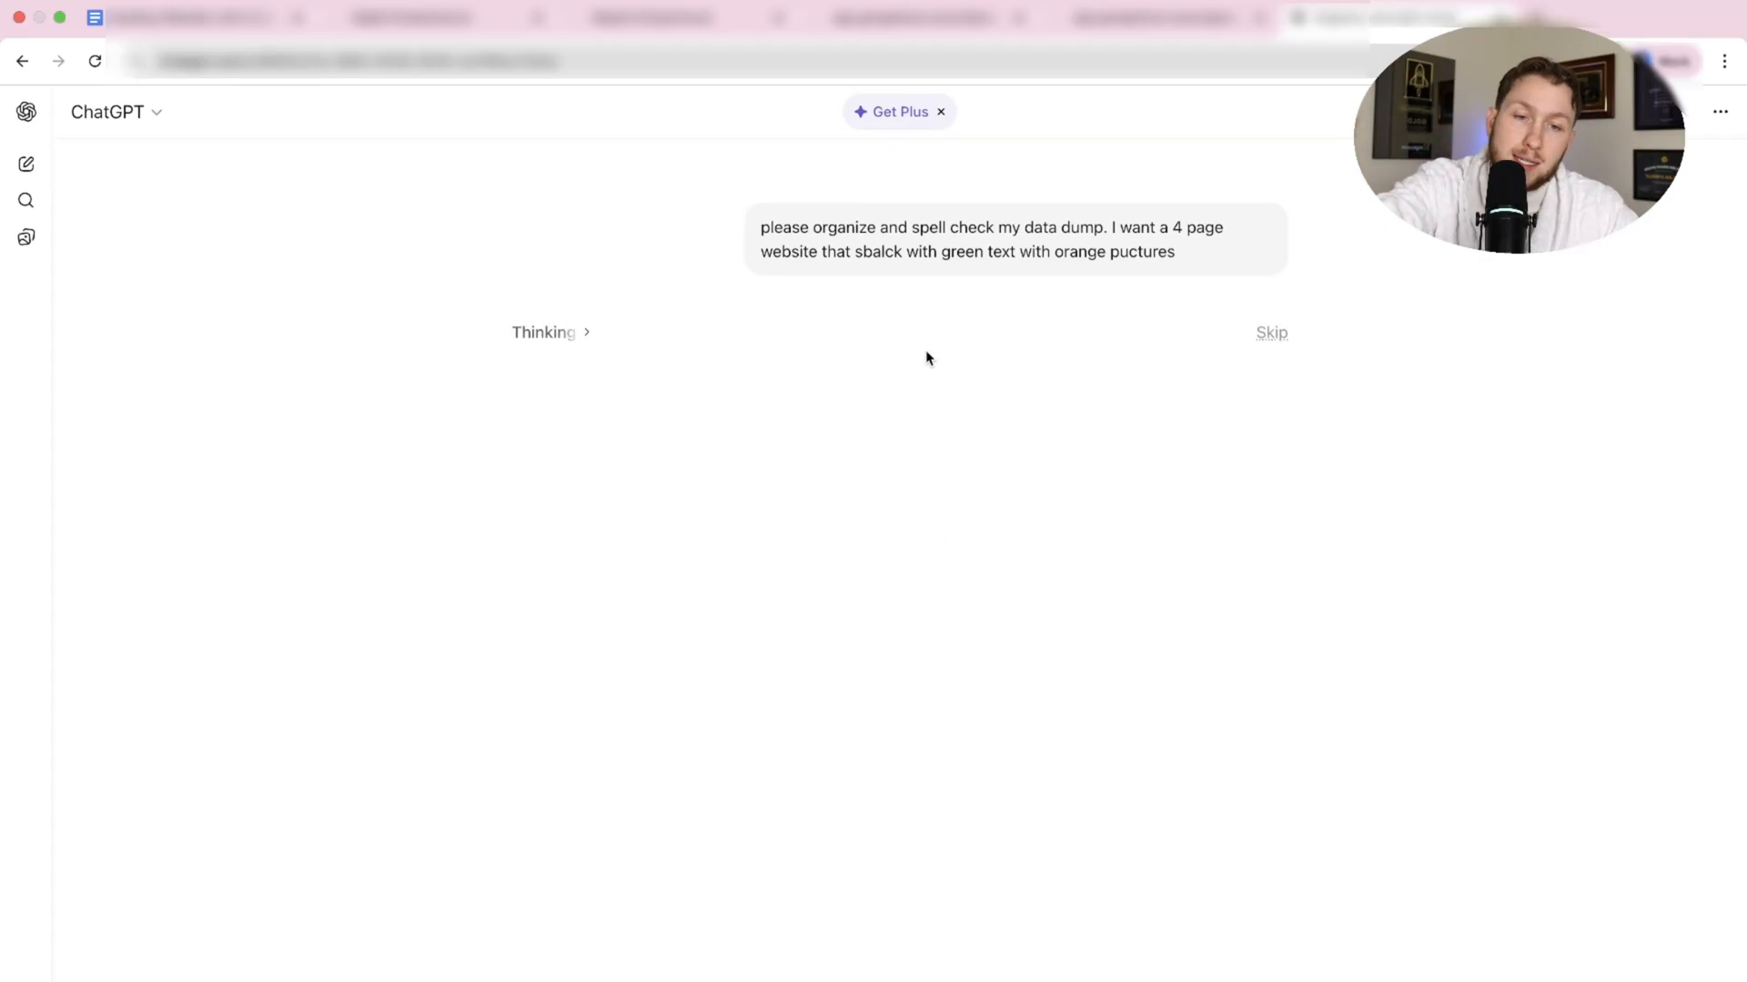
mouse_move(1016, 241)
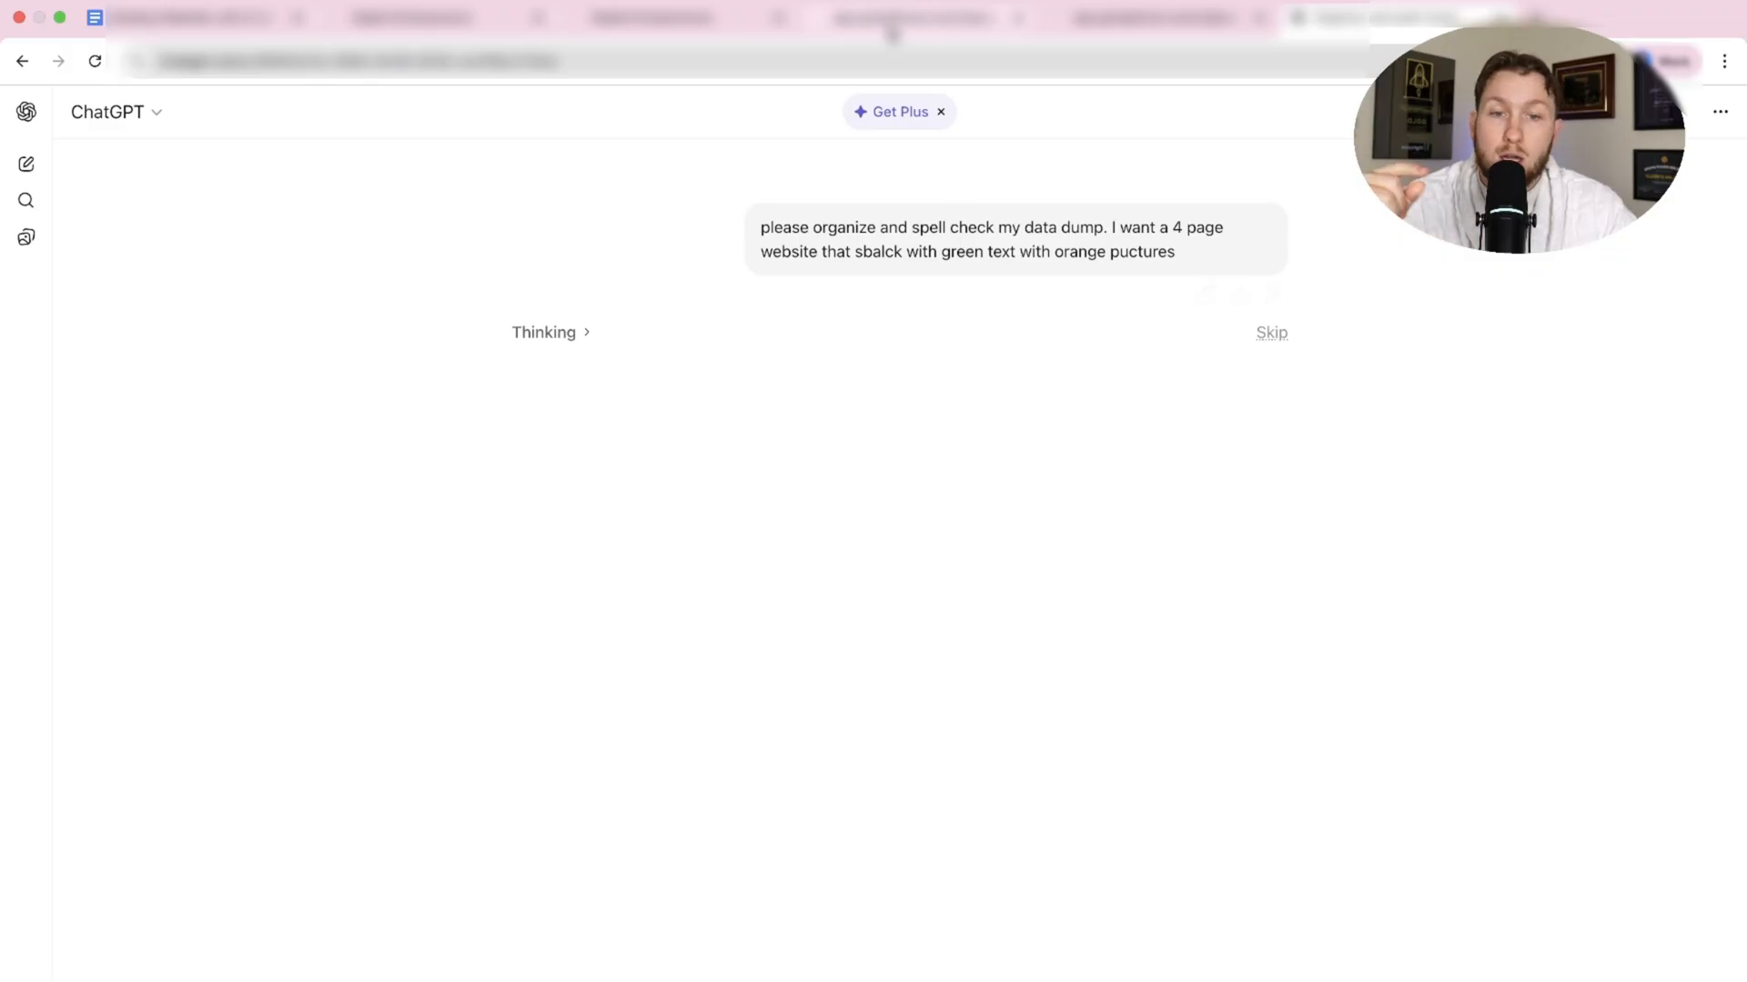
left_click(894, 18)
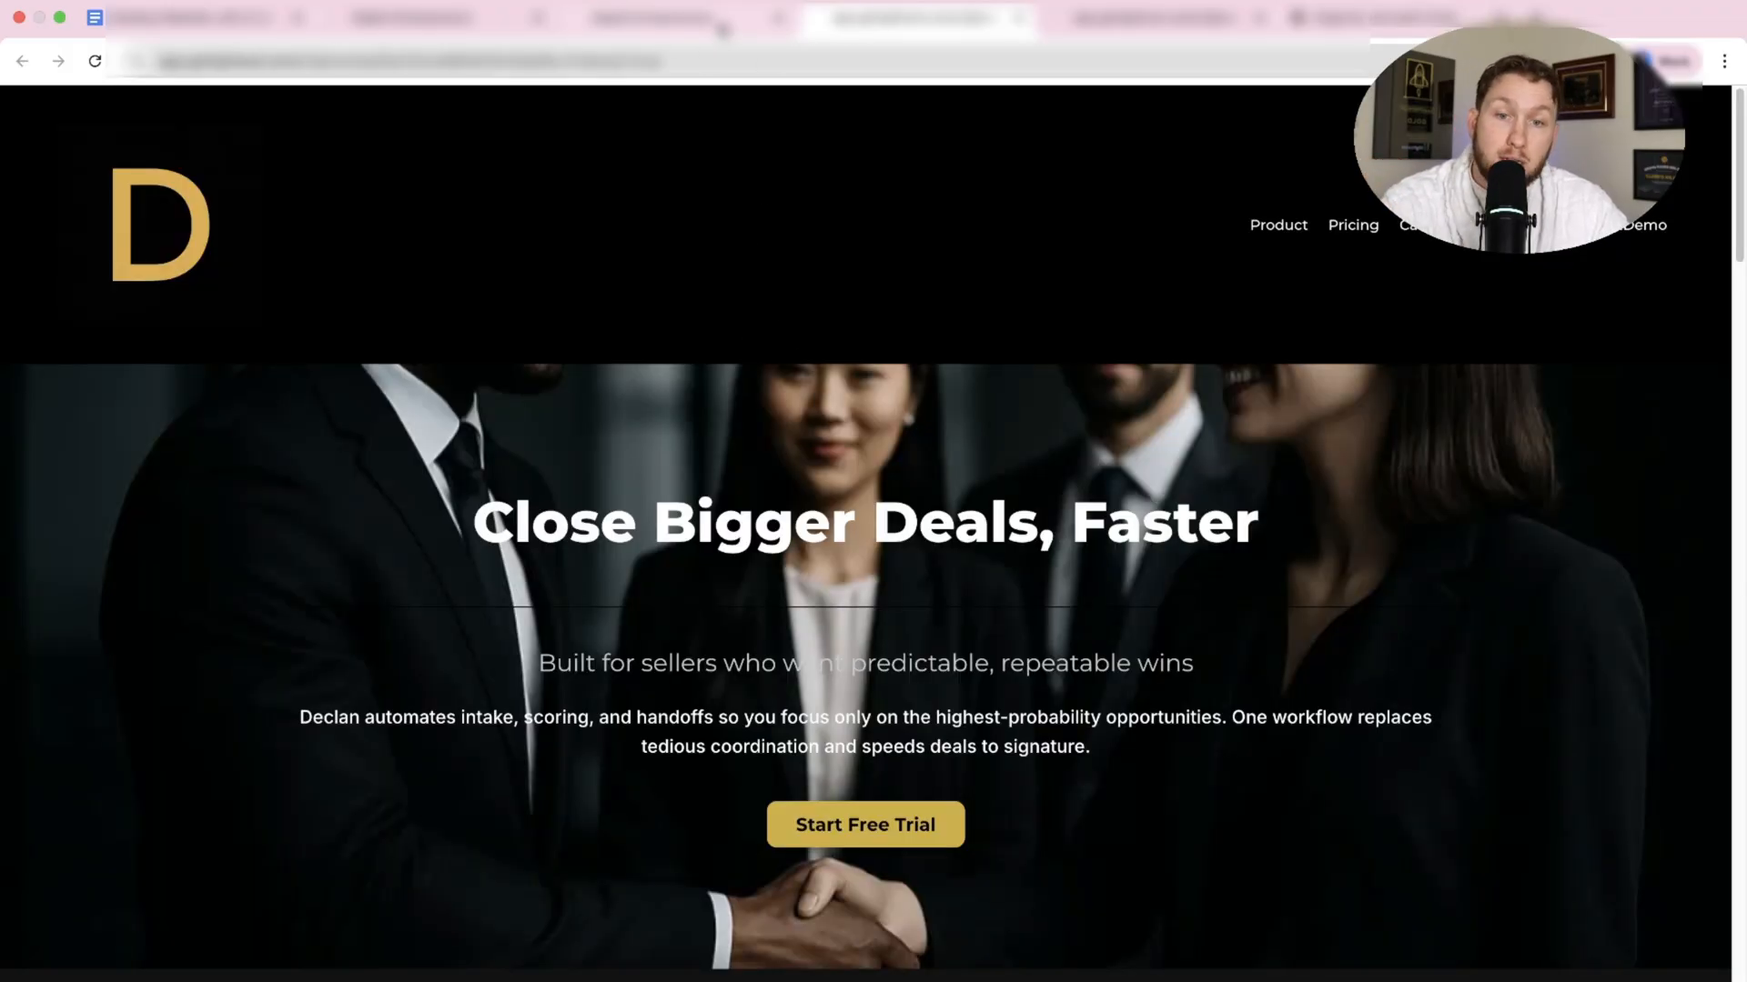
Peek at ChatGPT's reply, then return to the editor to see the stained-glass logo and hero applied.
left_click(720, 20)
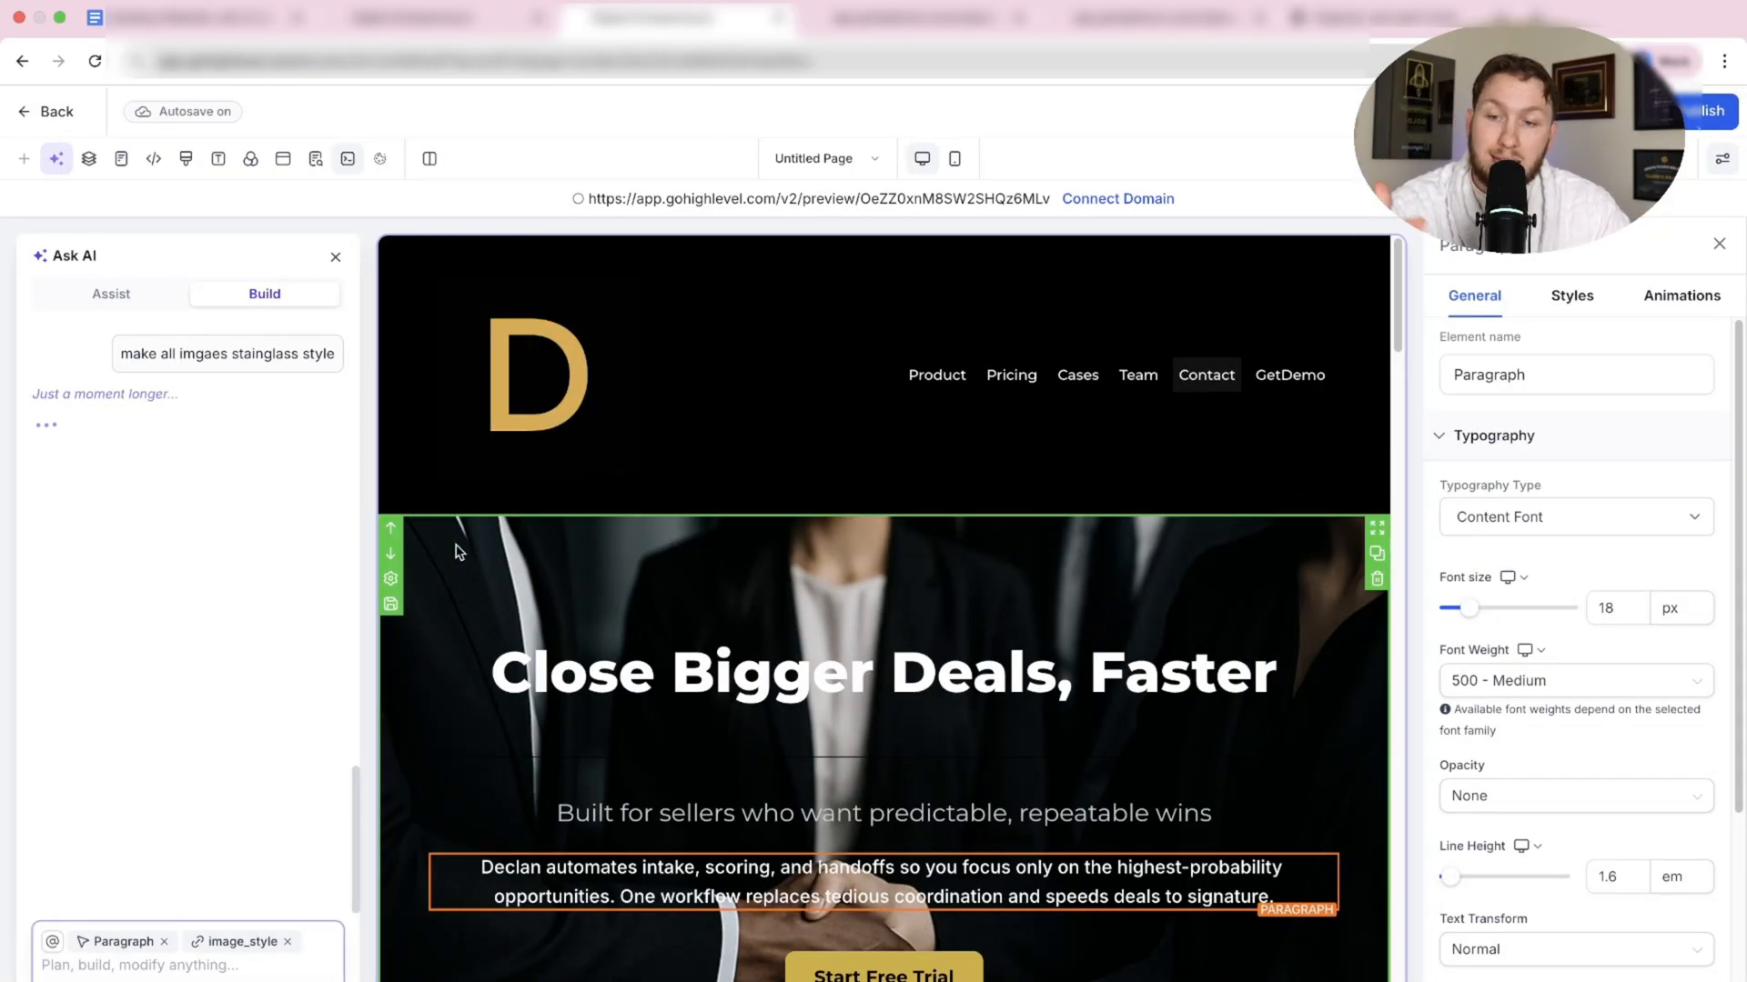
left_click(1364, 20)
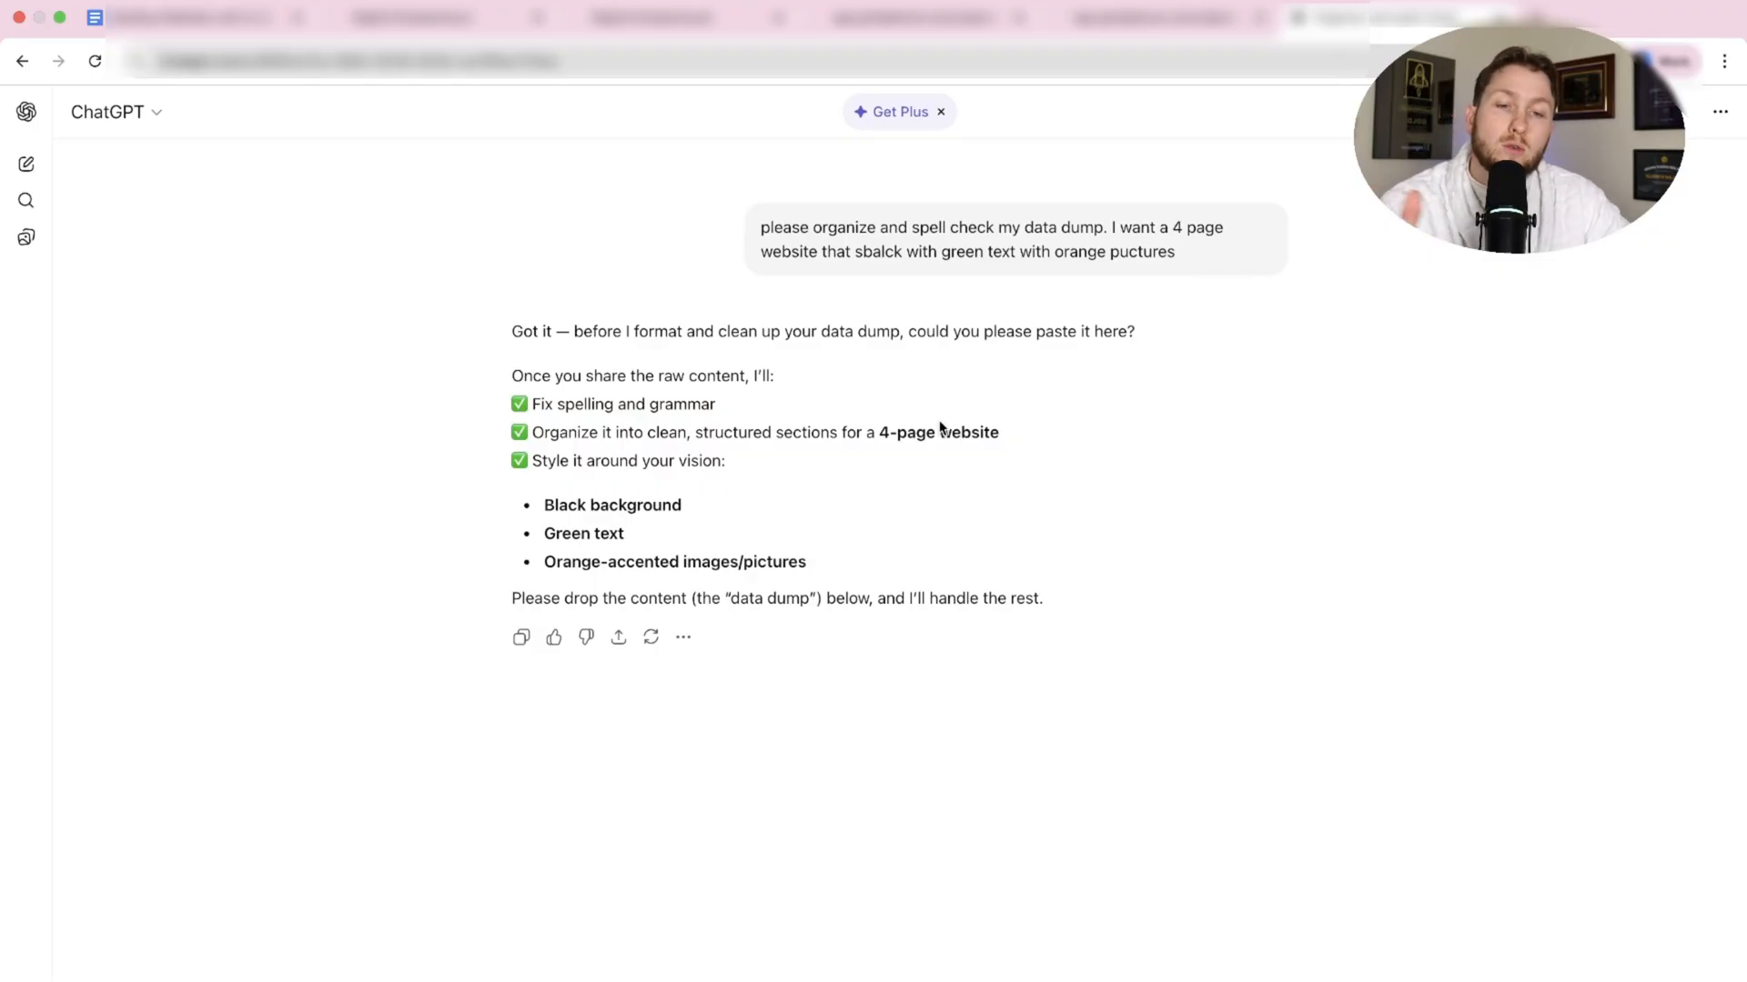
left_click(656, 18)
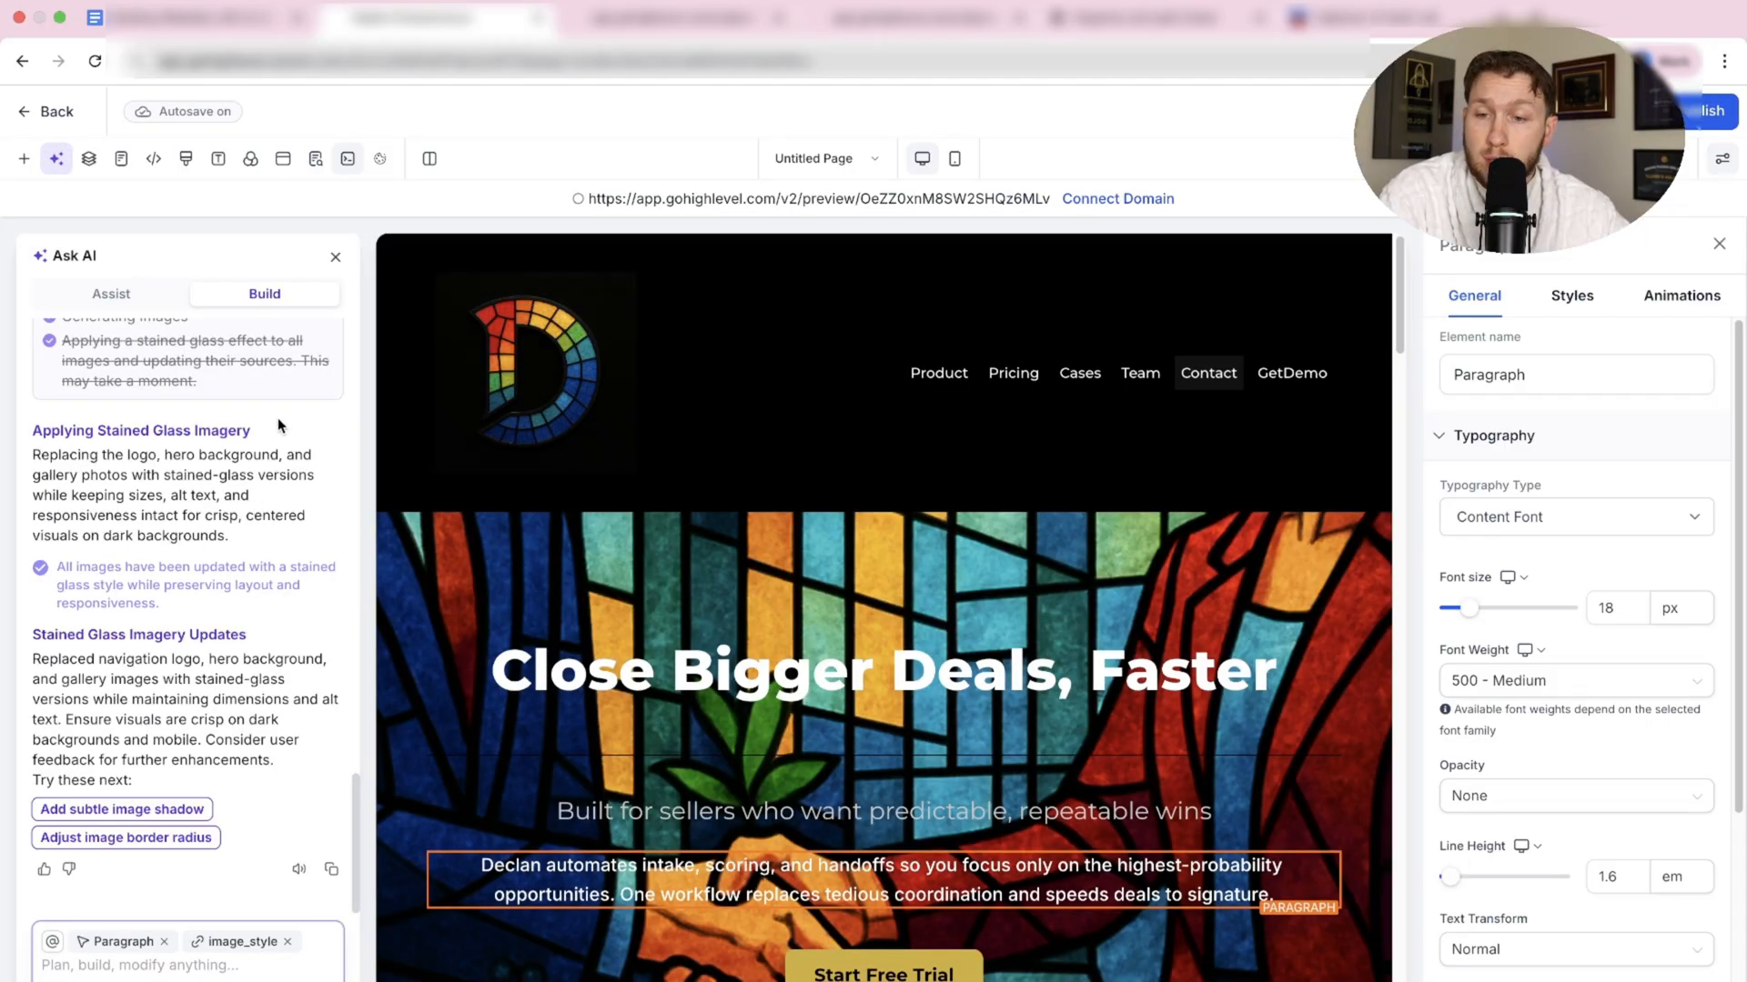
scroll(683, 545, "down", 5)
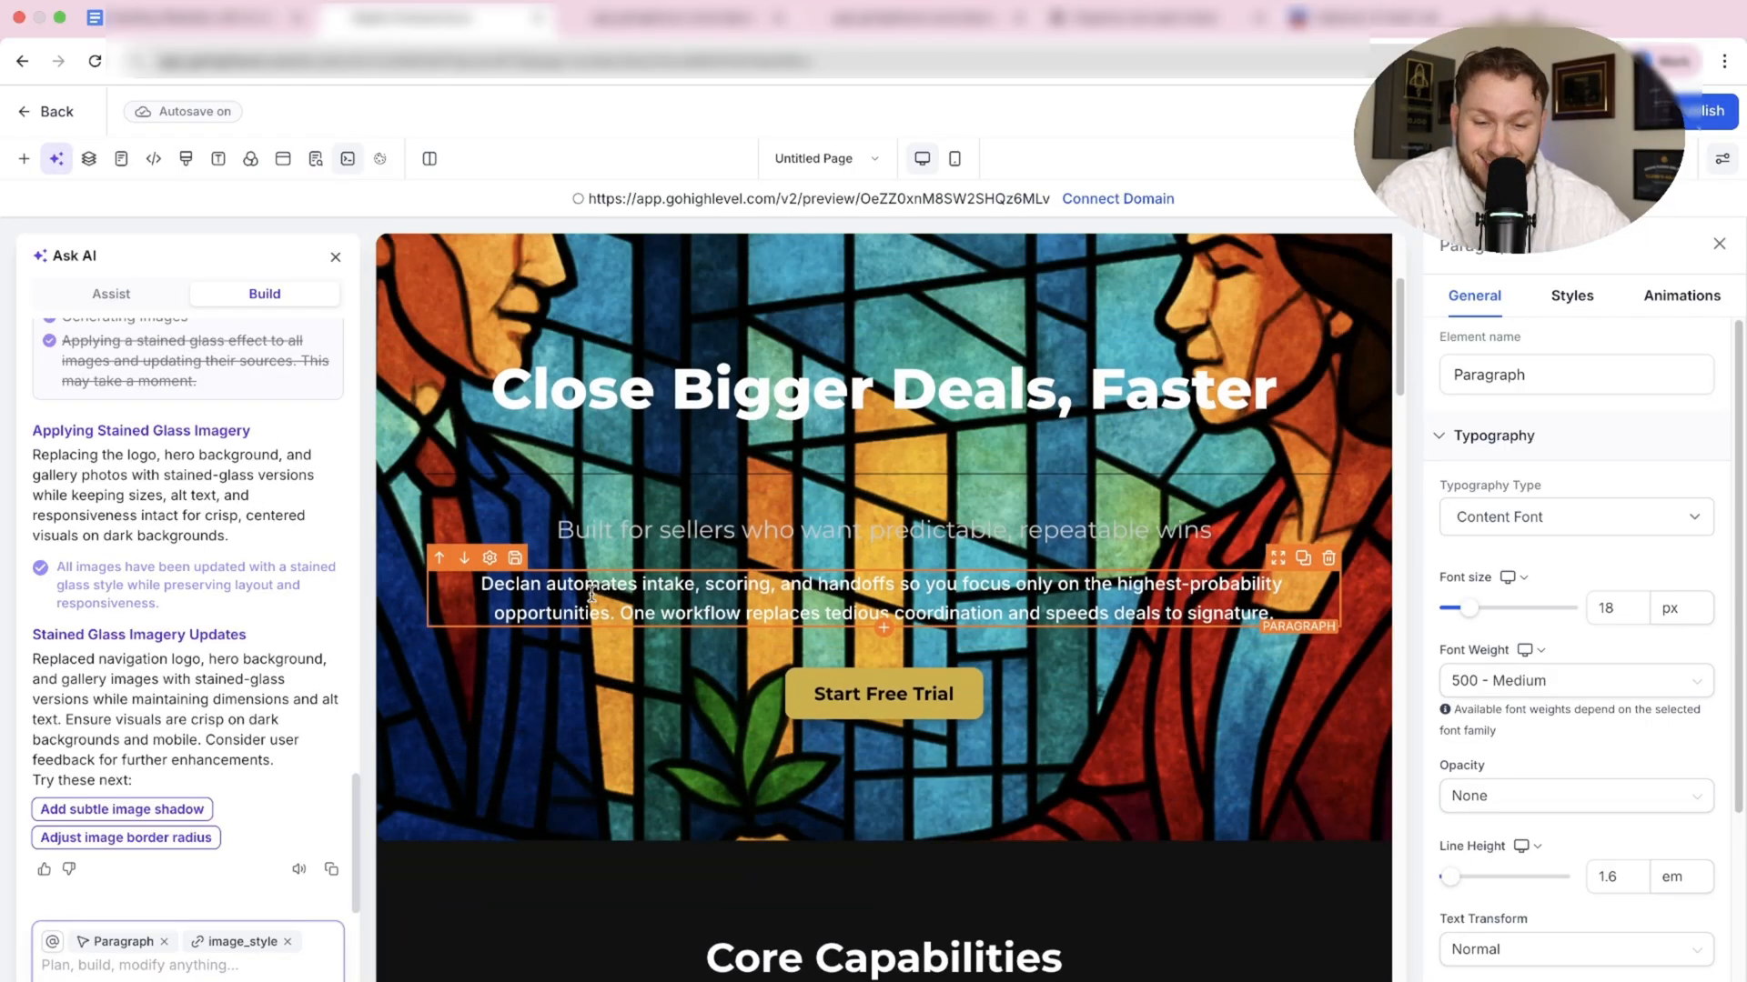
scroll(764, 520, "down", 8)
scroll(771, 508, "down", 5)
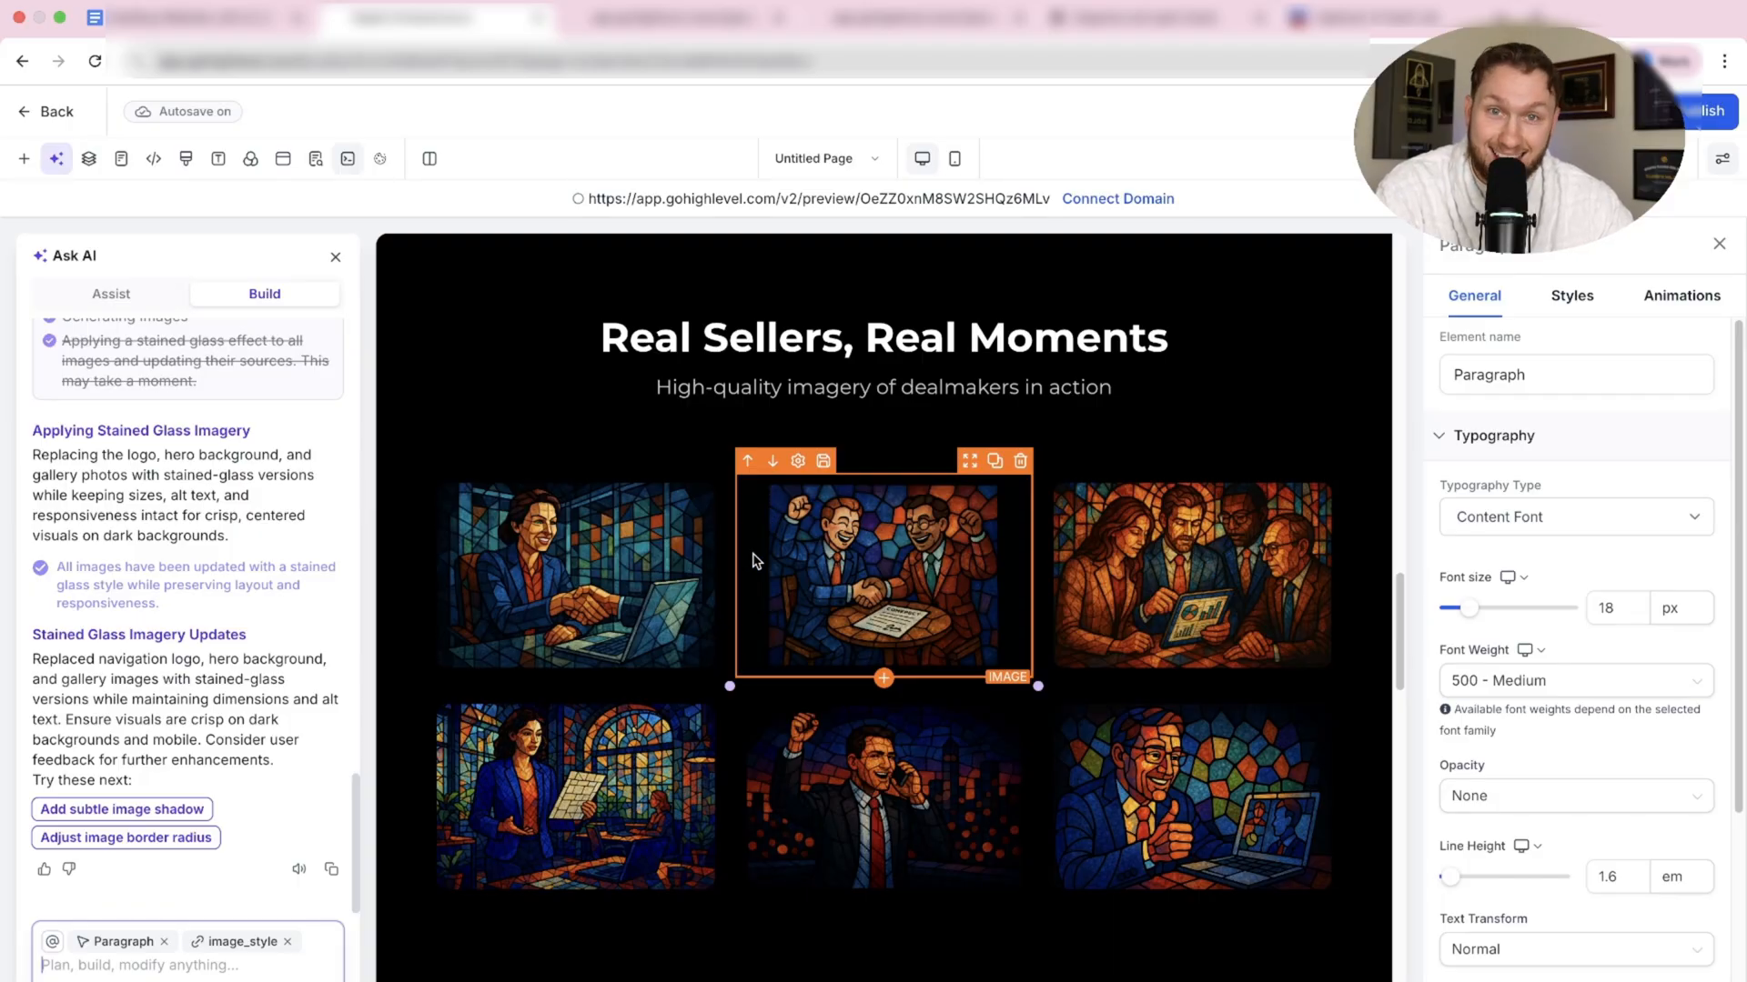
scroll(767, 565, "up", 5)
scroll(769, 565, "up", 4)
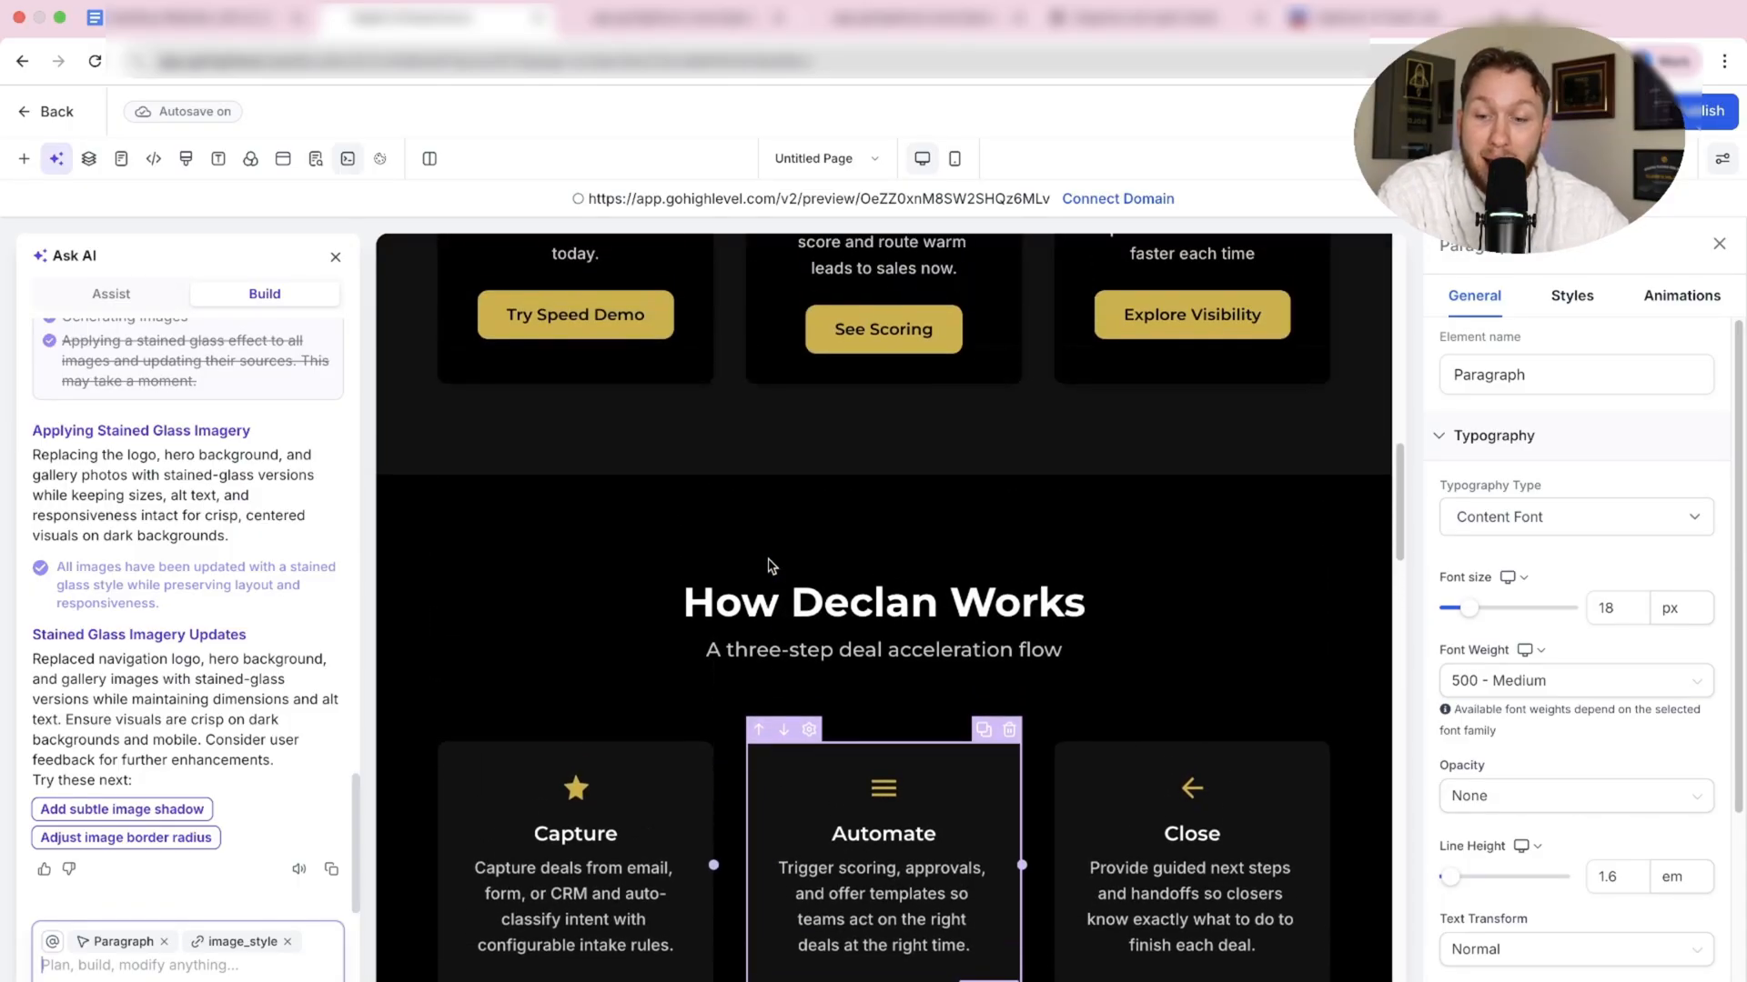
scroll(765, 565, "up", 5)
scroll(762, 567, "up", 4)
scroll(762, 567, "up", 3)
scroll(763, 567, "up", 3)
scroll(758, 567, "down", 2)
scroll(757, 569, "up", 2)
scroll(737, 573, "up", 1)
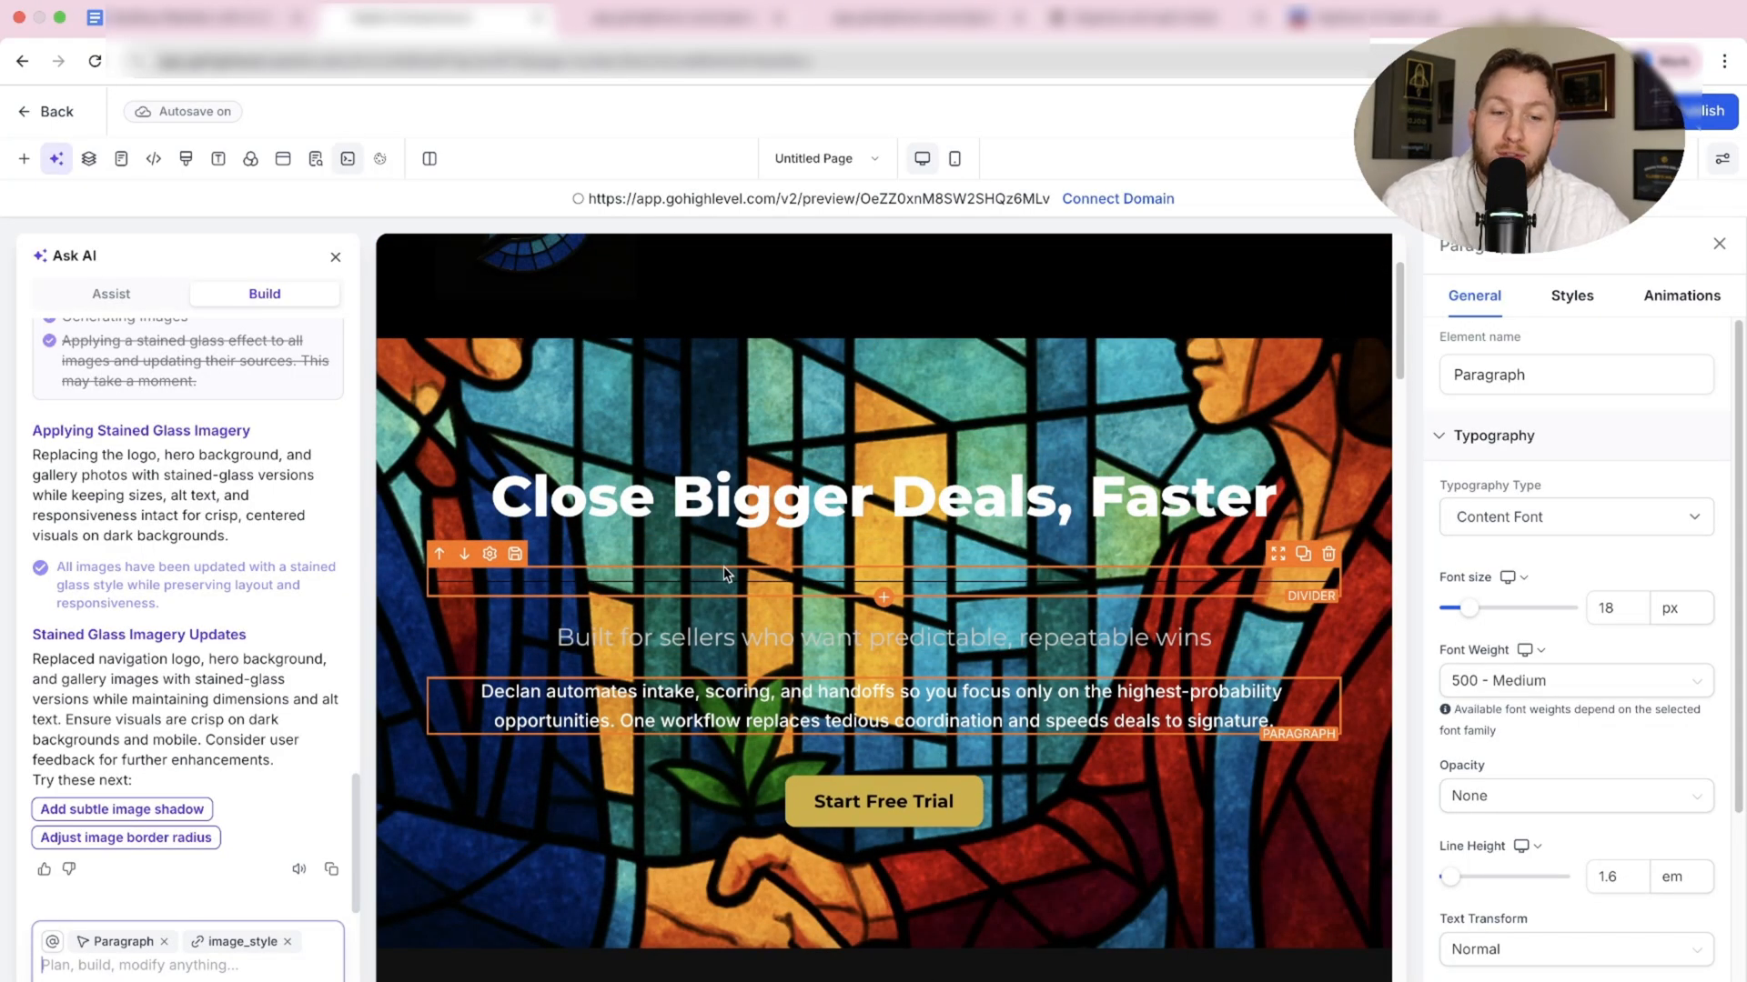
scroll(733, 587, "down", 4)
scroll(733, 587, "down", 5)
scroll(710, 590, "down", 4)
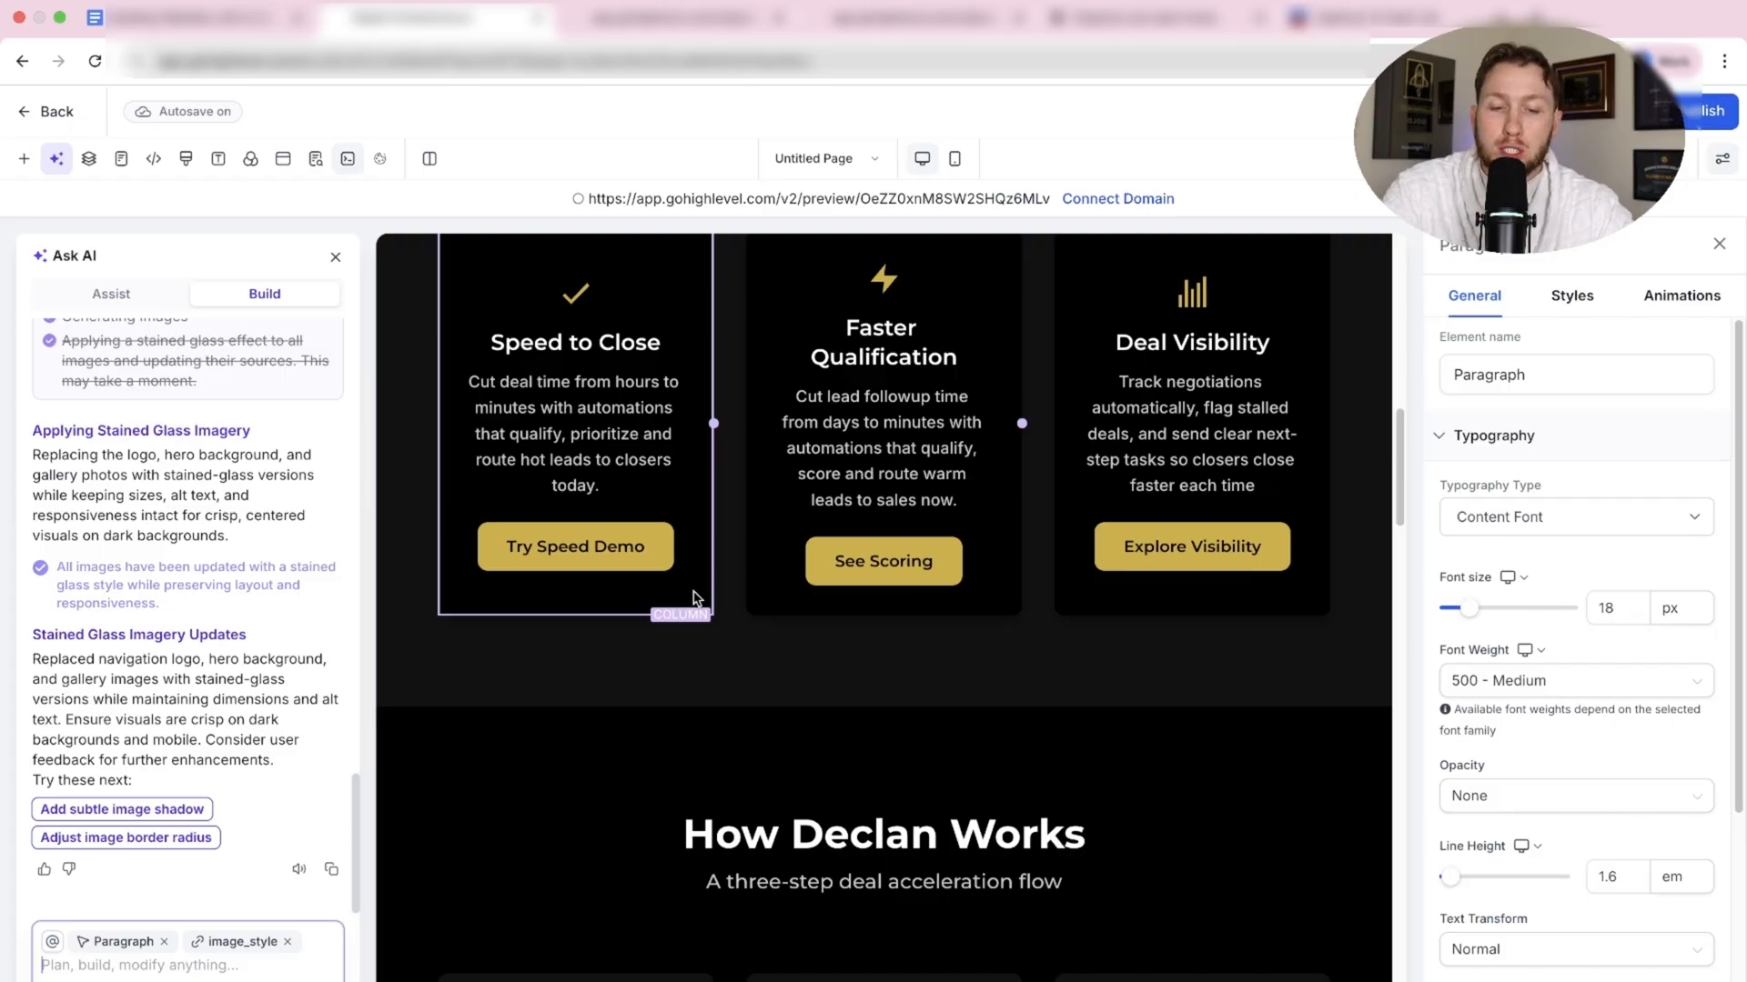
scroll(694, 597, "down", 5)
scroll(738, 642, "down", 1)
scroll(761, 669, "down", 4)
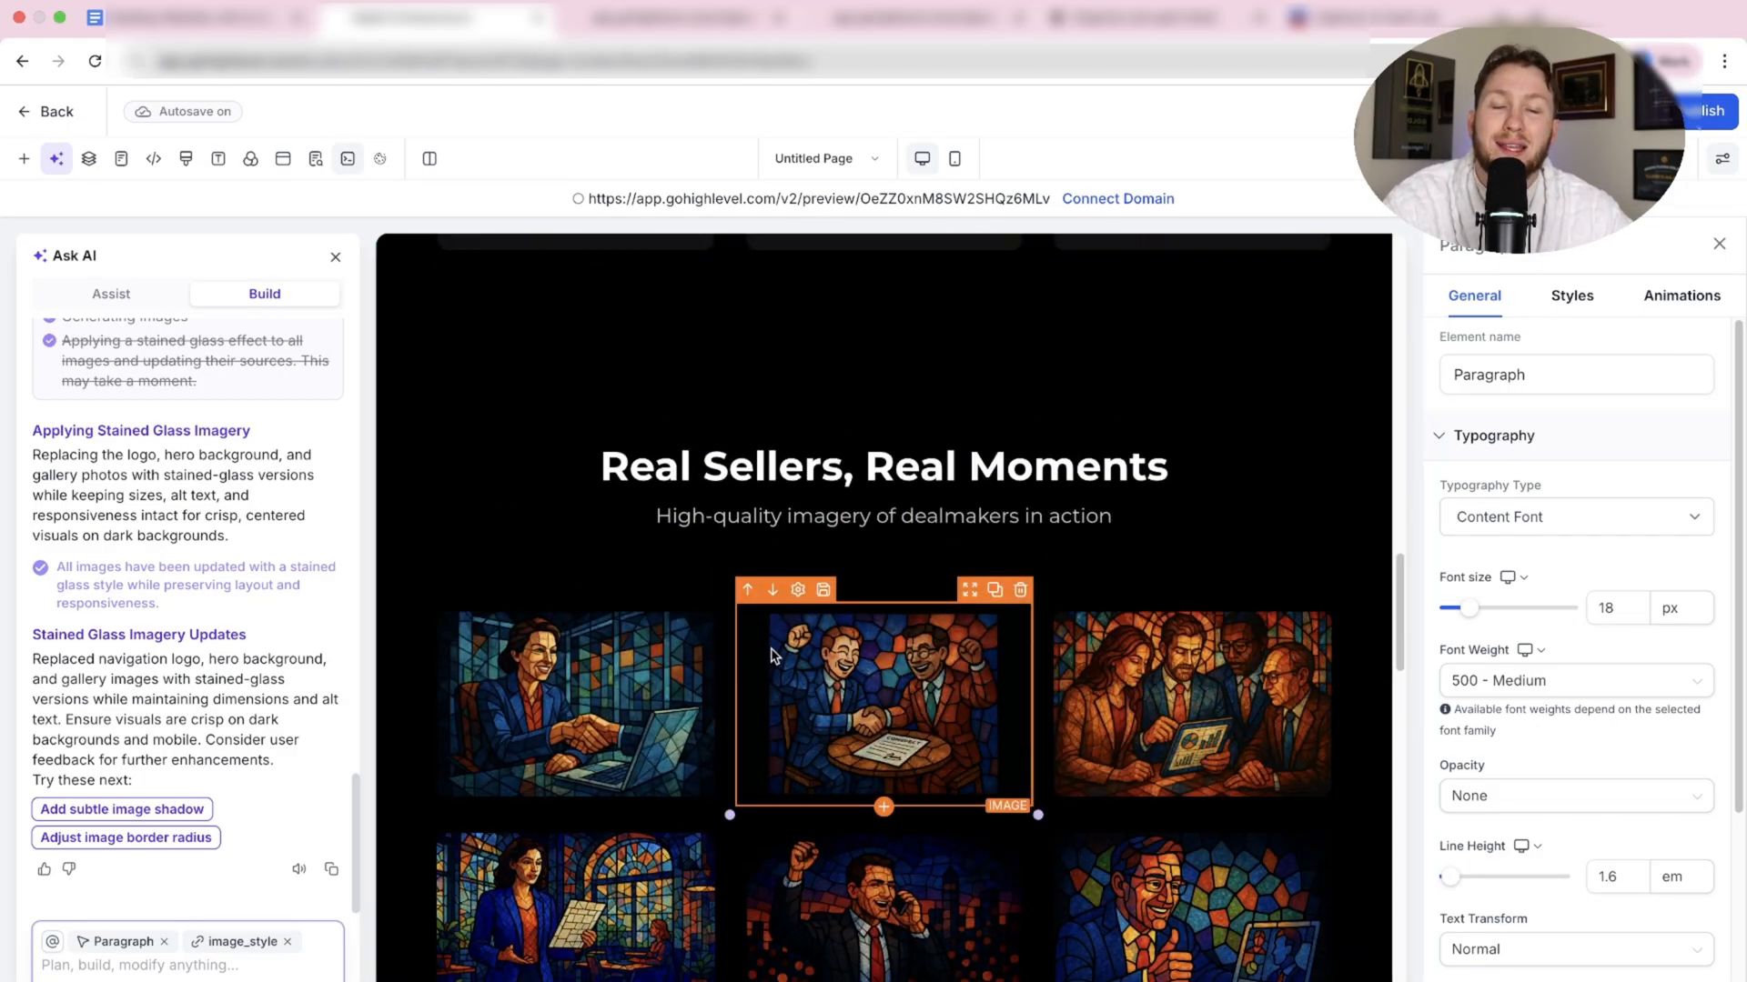
scroll(772, 655, "up", 6)
scroll(818, 683, "up", 8)
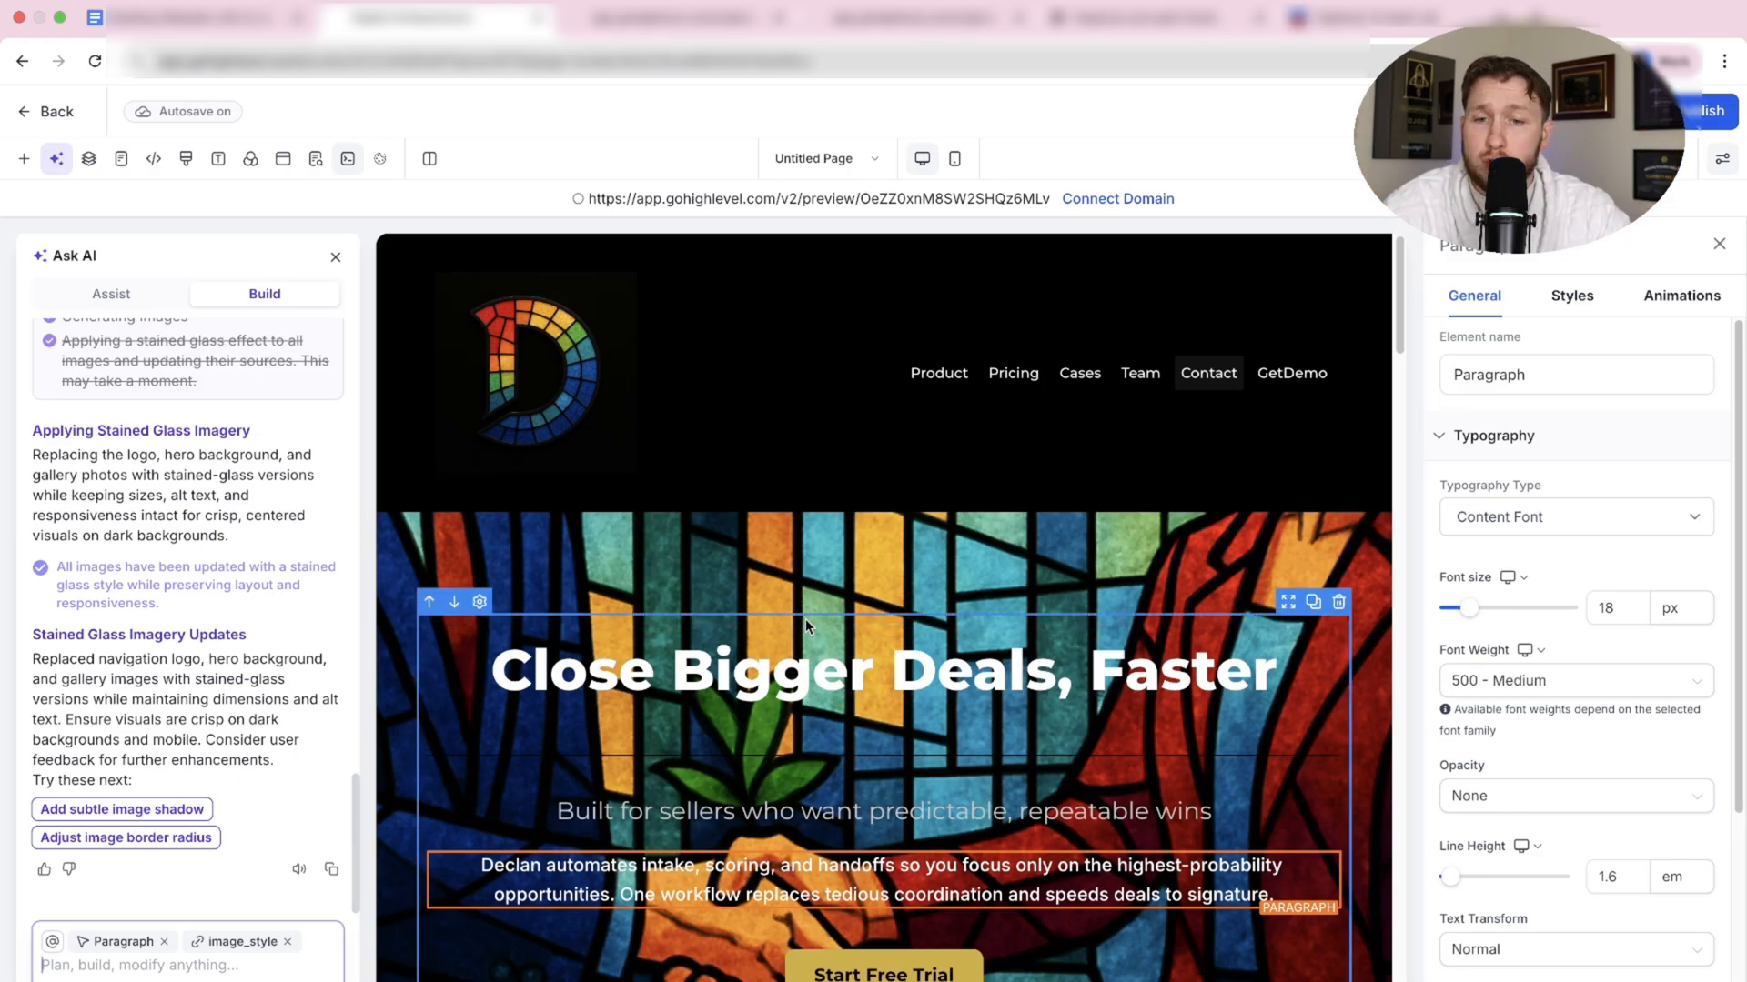
scroll(846, 696, "down", 3)
scroll(934, 655, "down", 2)
scroll(934, 656, "down", 8)
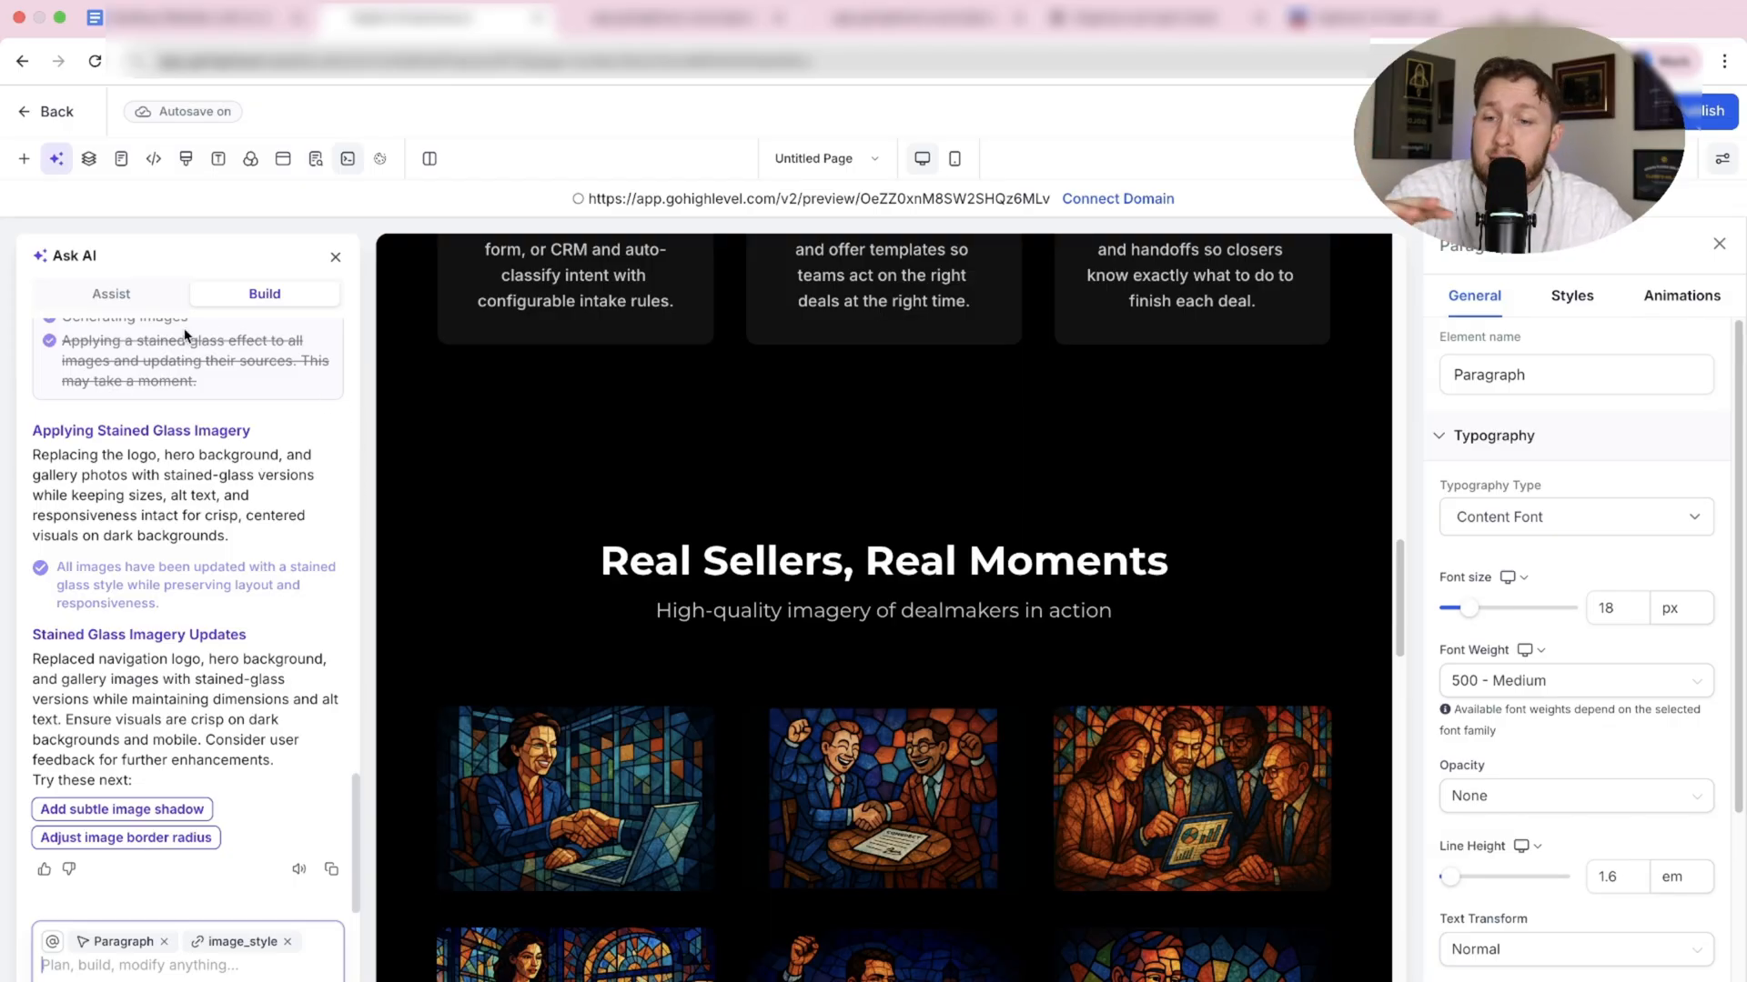
Close the AI assistant and leave the Declans SaaS editor for the Websites list.
left_click(111, 294)
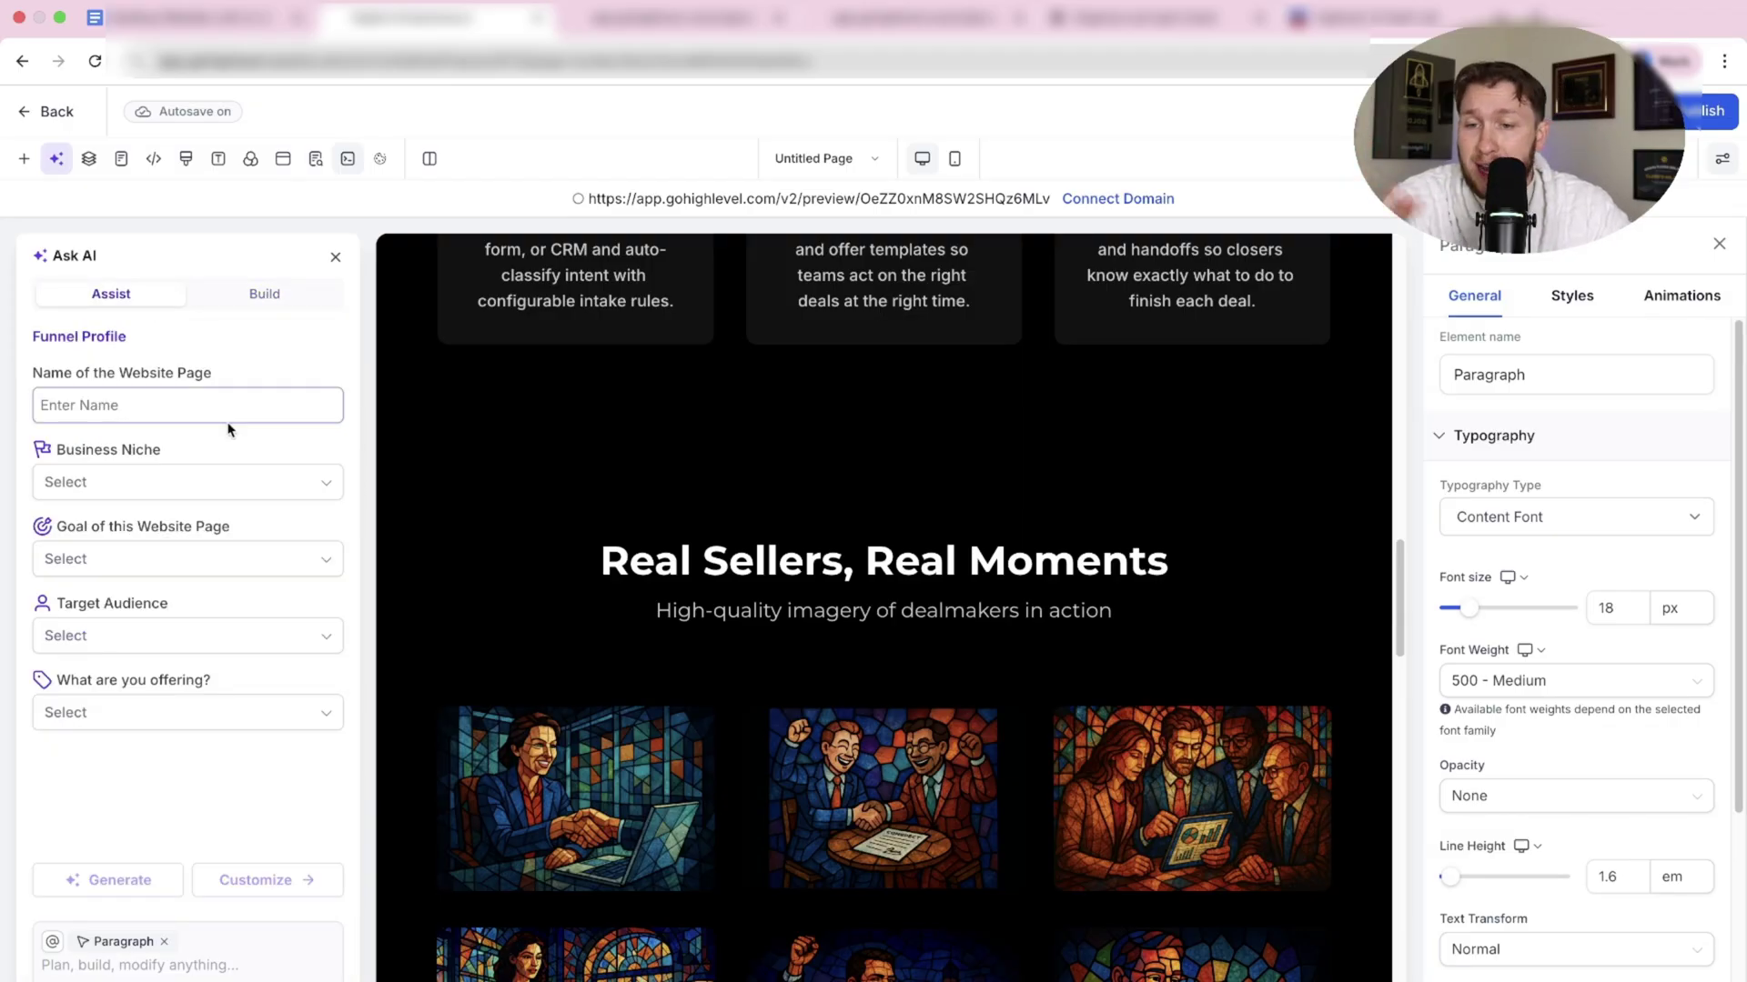
left_click(340, 259)
left_click(47, 110)
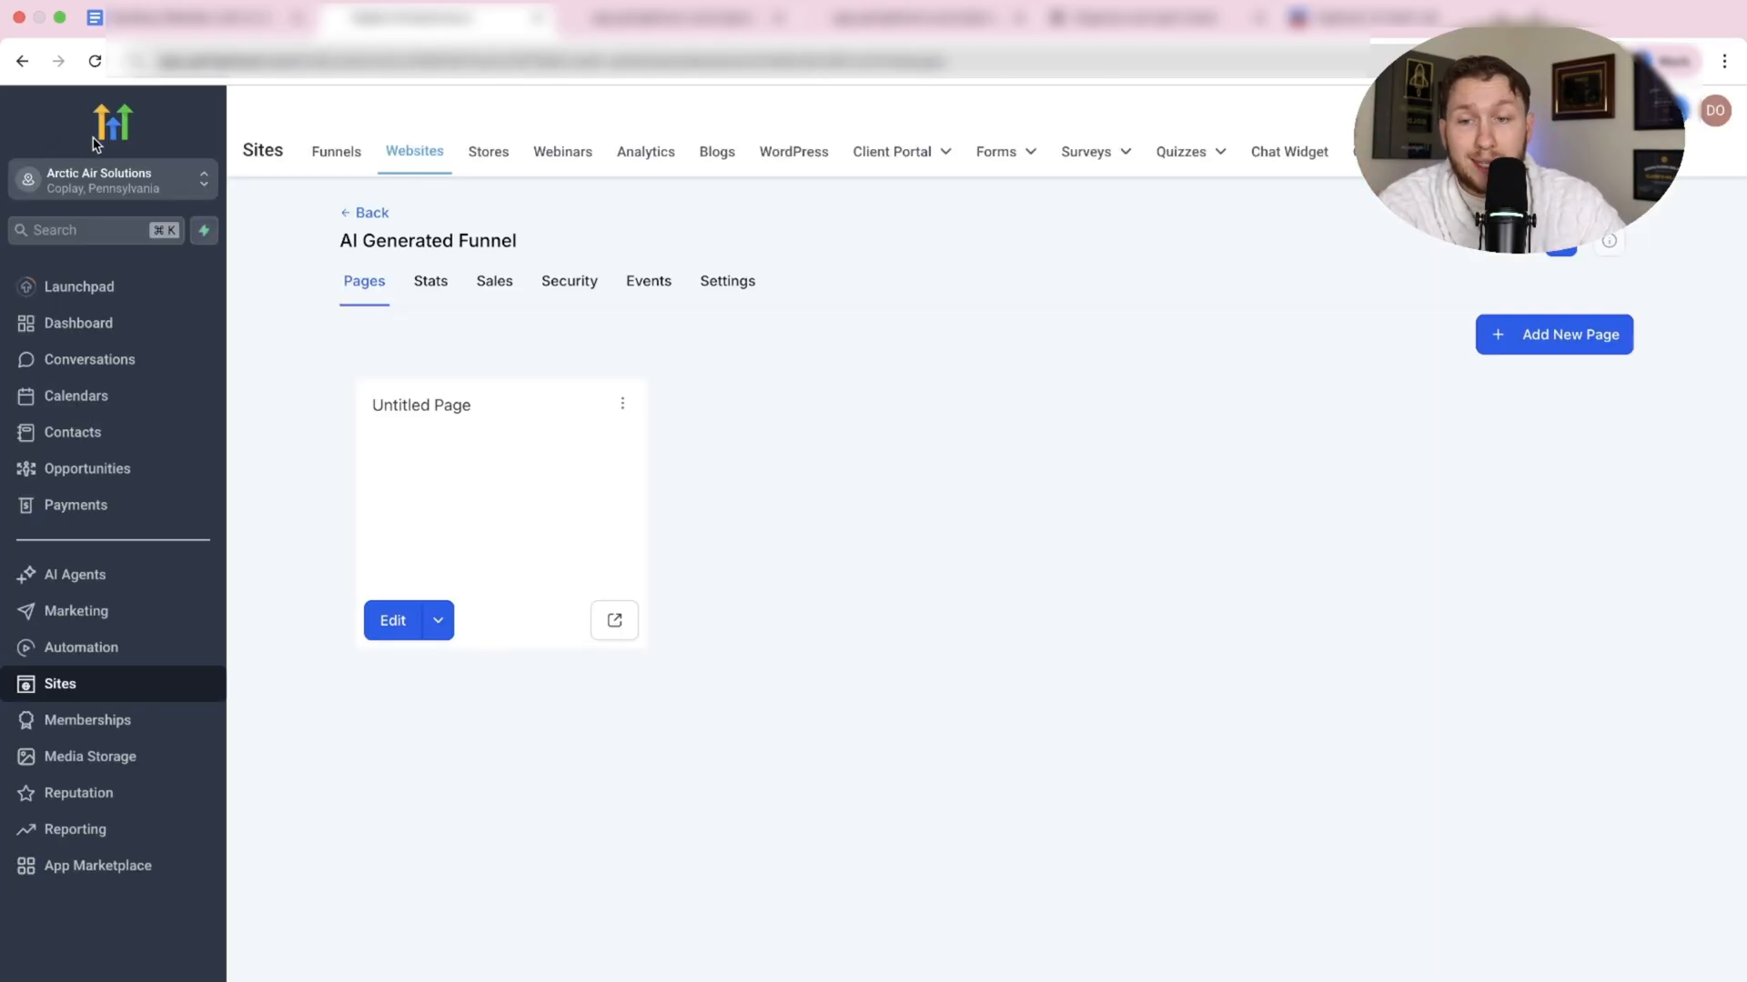
left_click(371, 214)
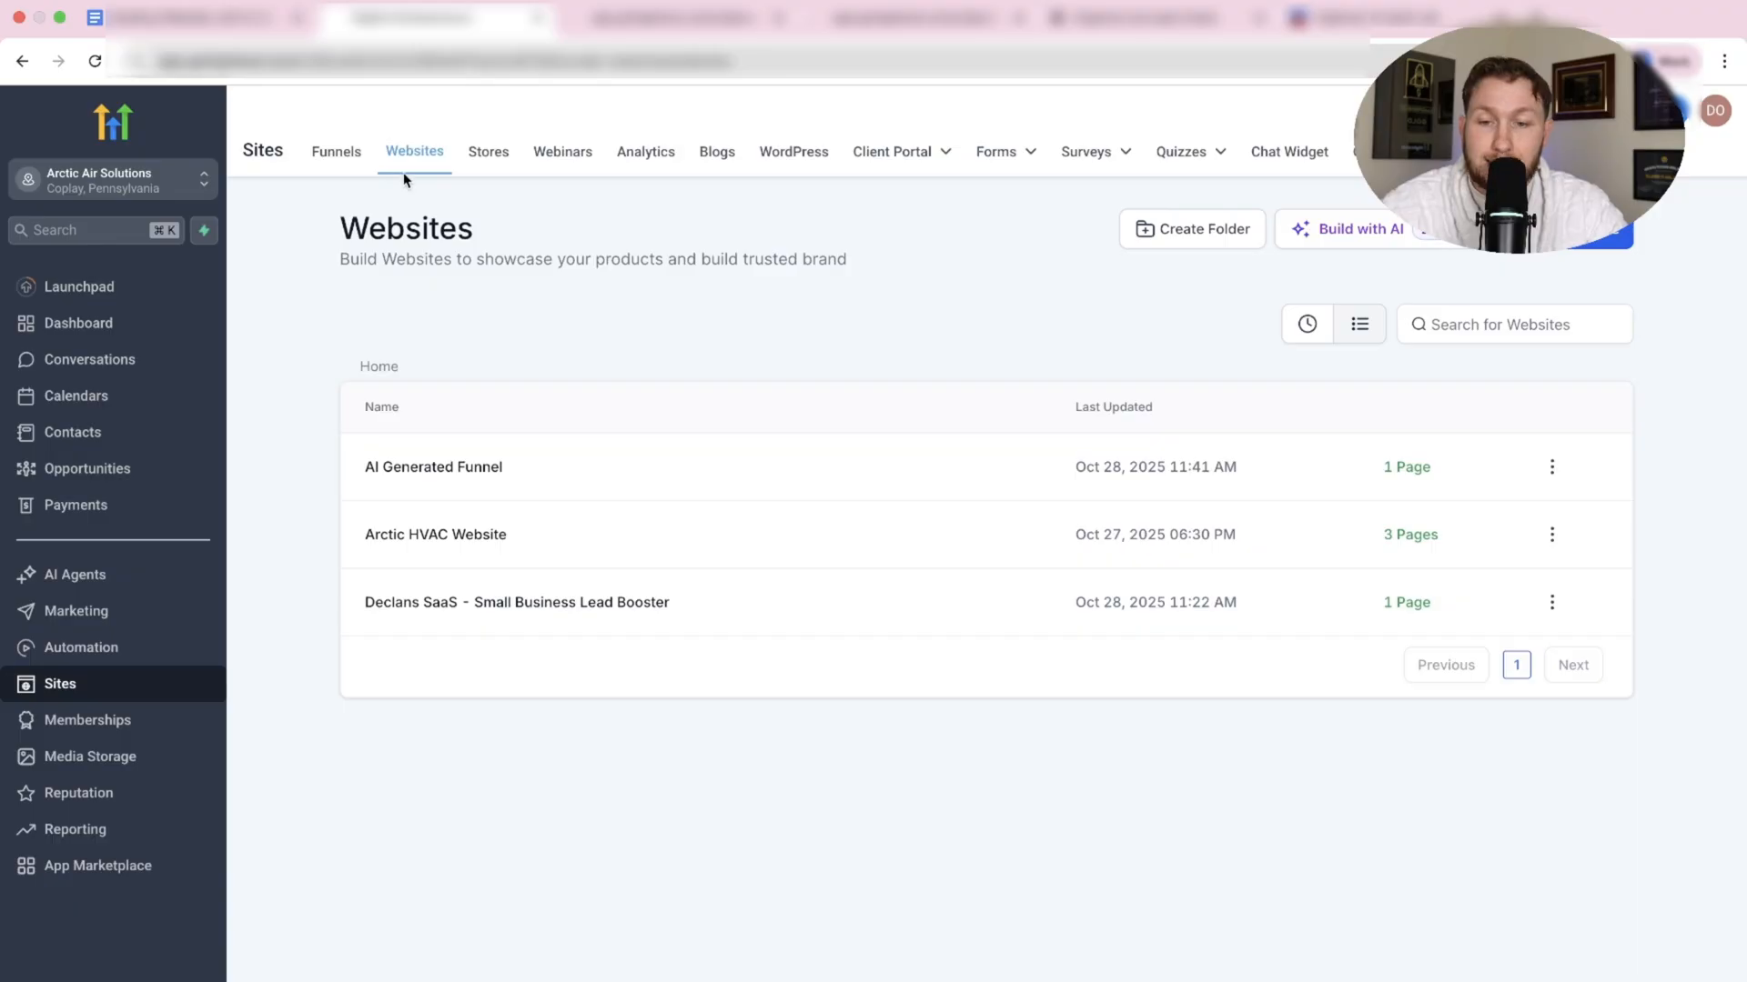
Briefly open the Arctic HVAC Website home page in the editor, then leave it again.
left_click(436, 534)
left_click(451, 574)
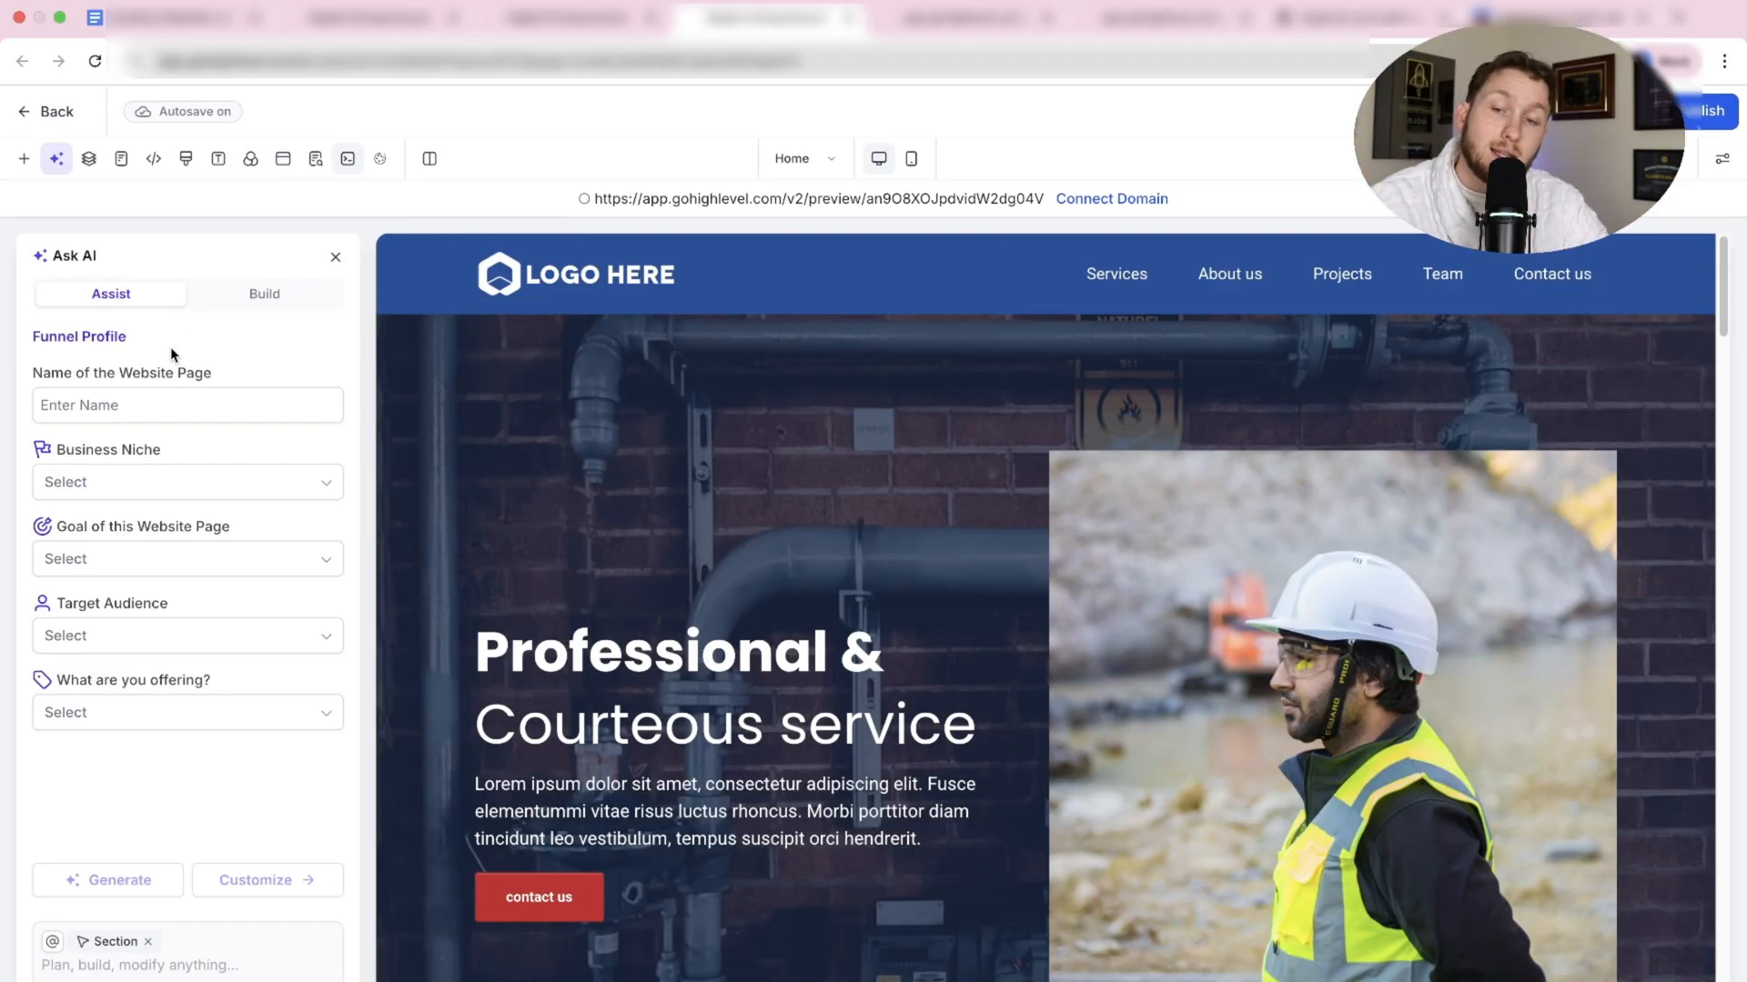
left_click(264, 292)
left_click(198, 560)
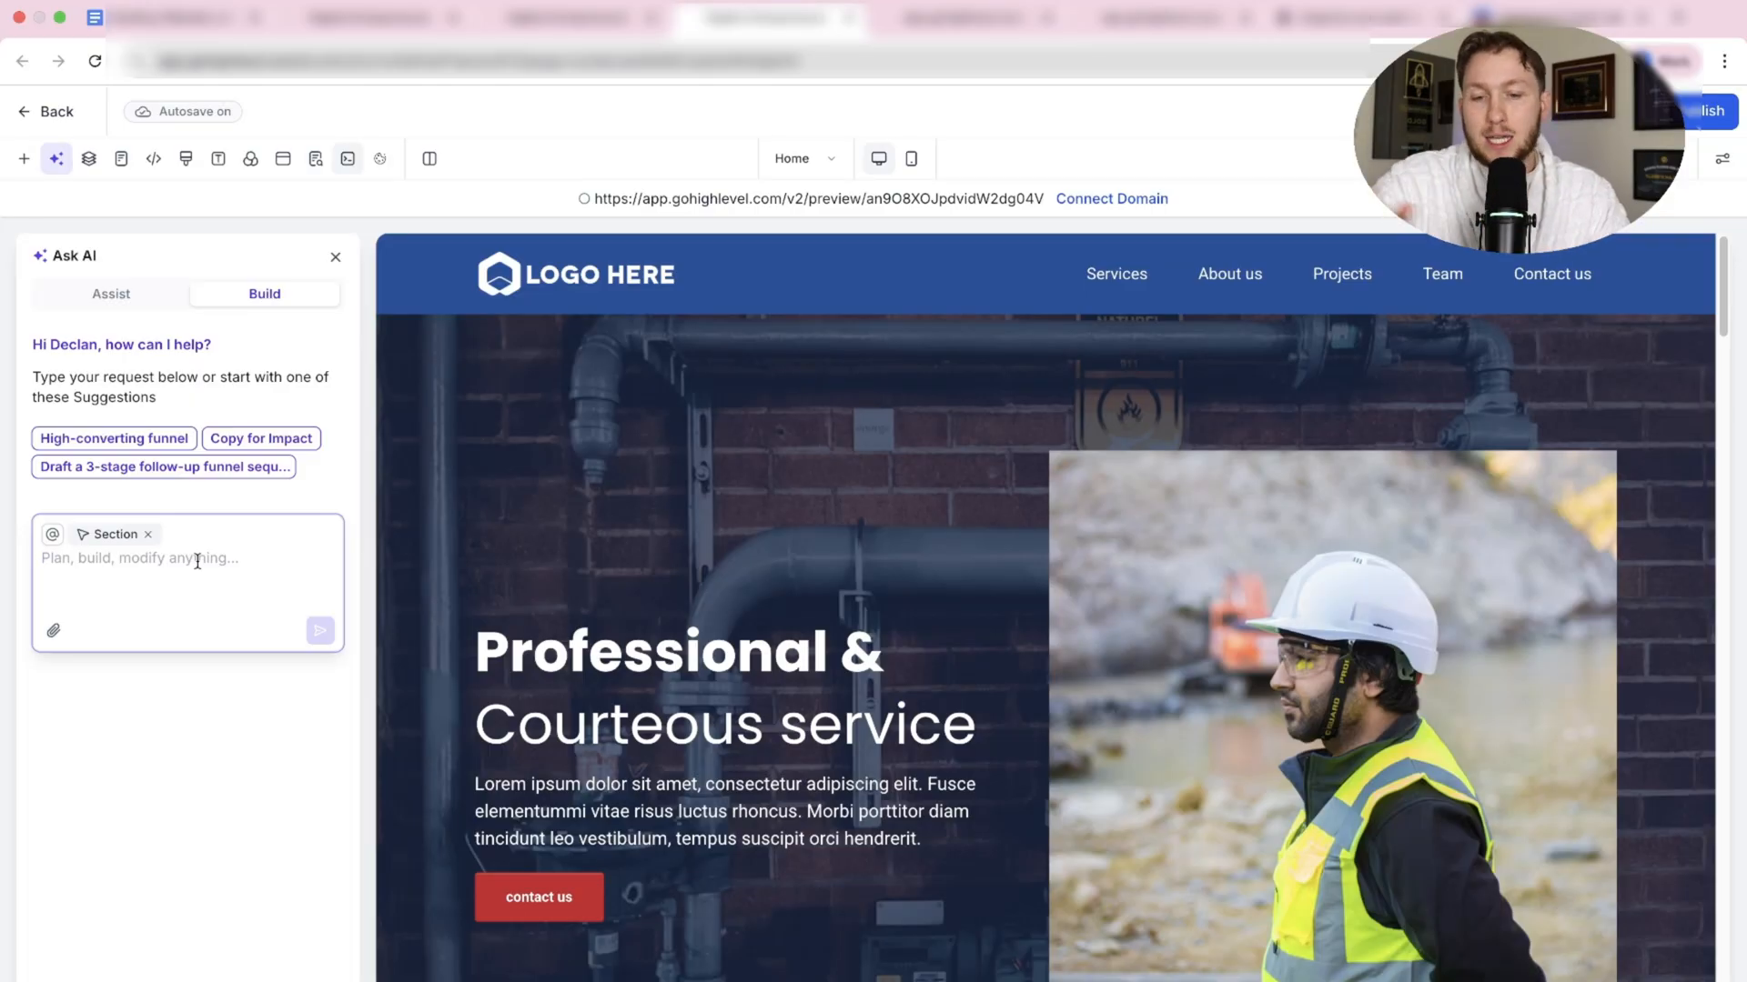
left_click(62, 114)
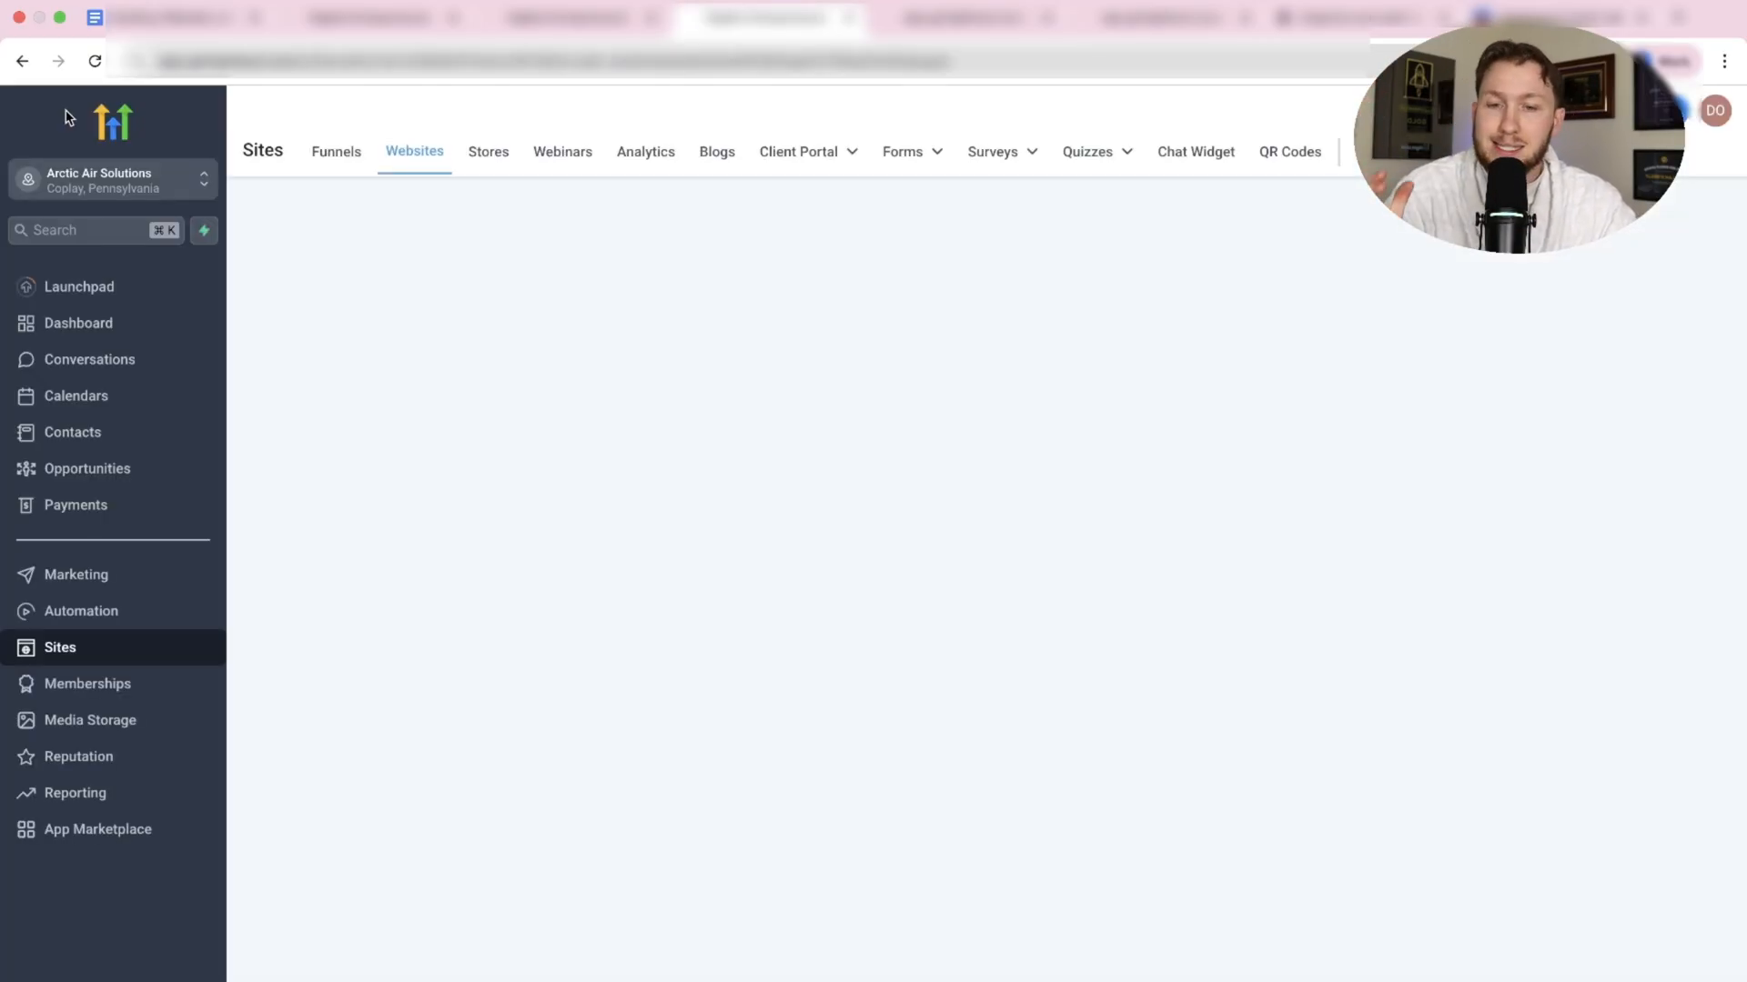
Return to the Websites list, then switch to the Highlevel AI SaaS Lab community discussion feed.
left_click(359, 214)
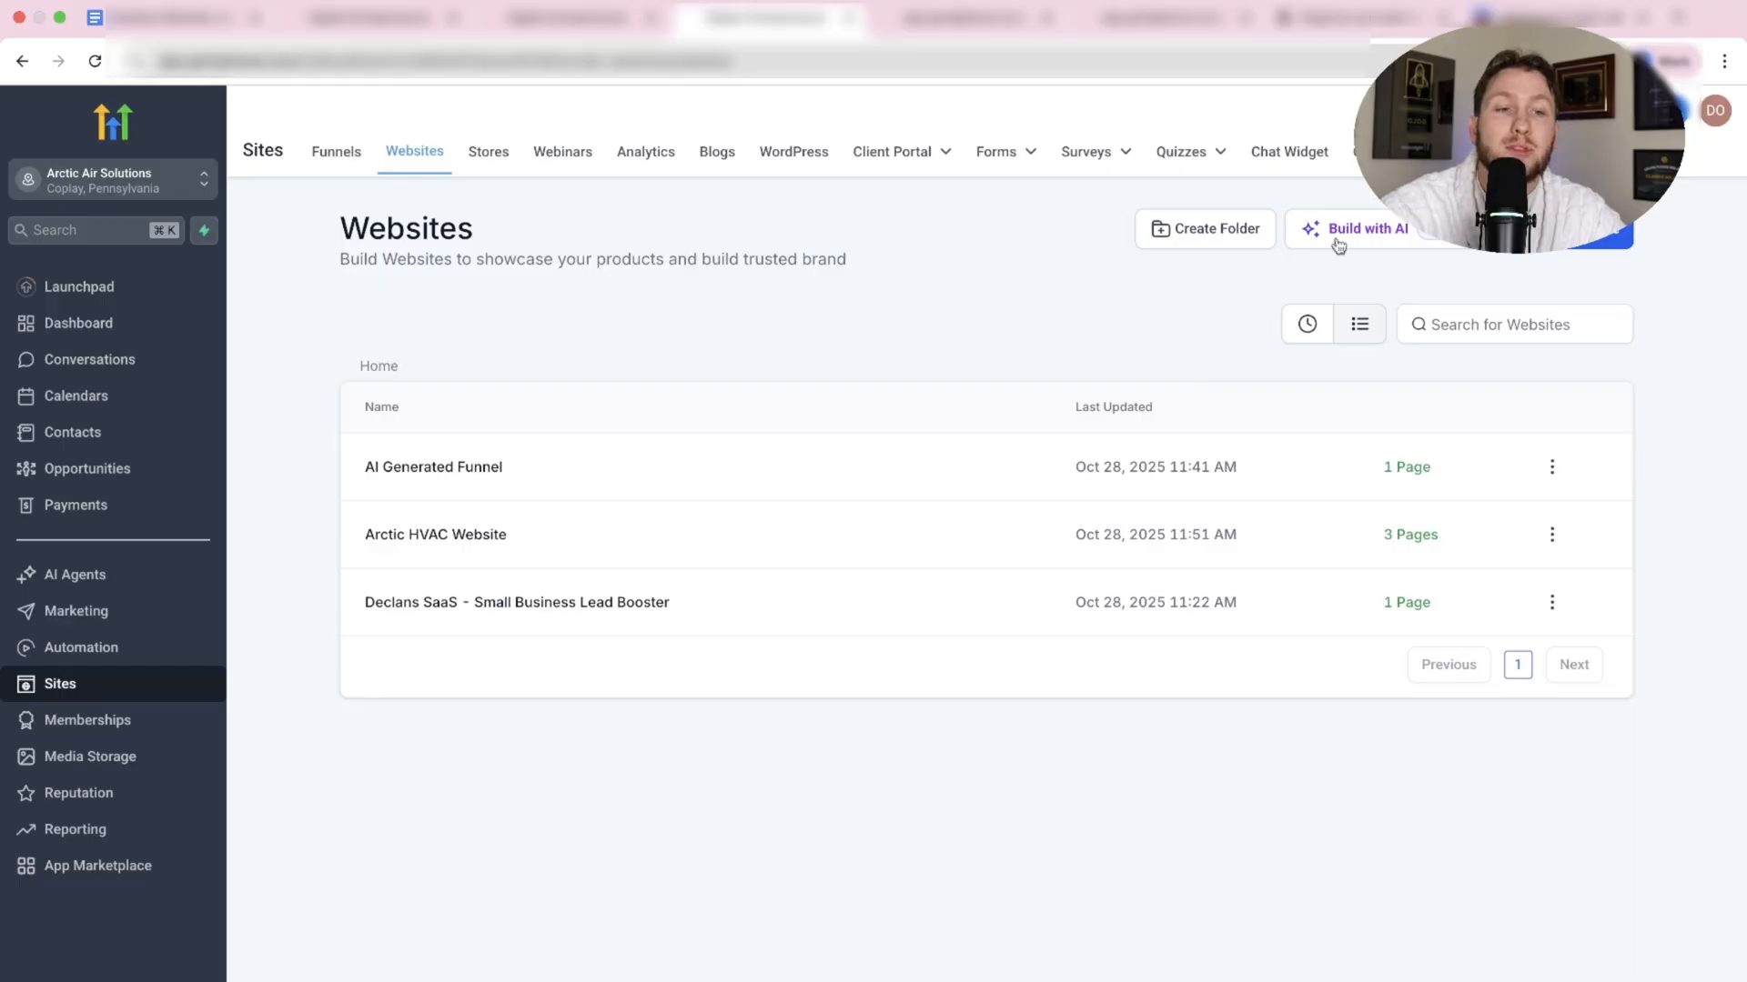
key("ctrl+Tab")
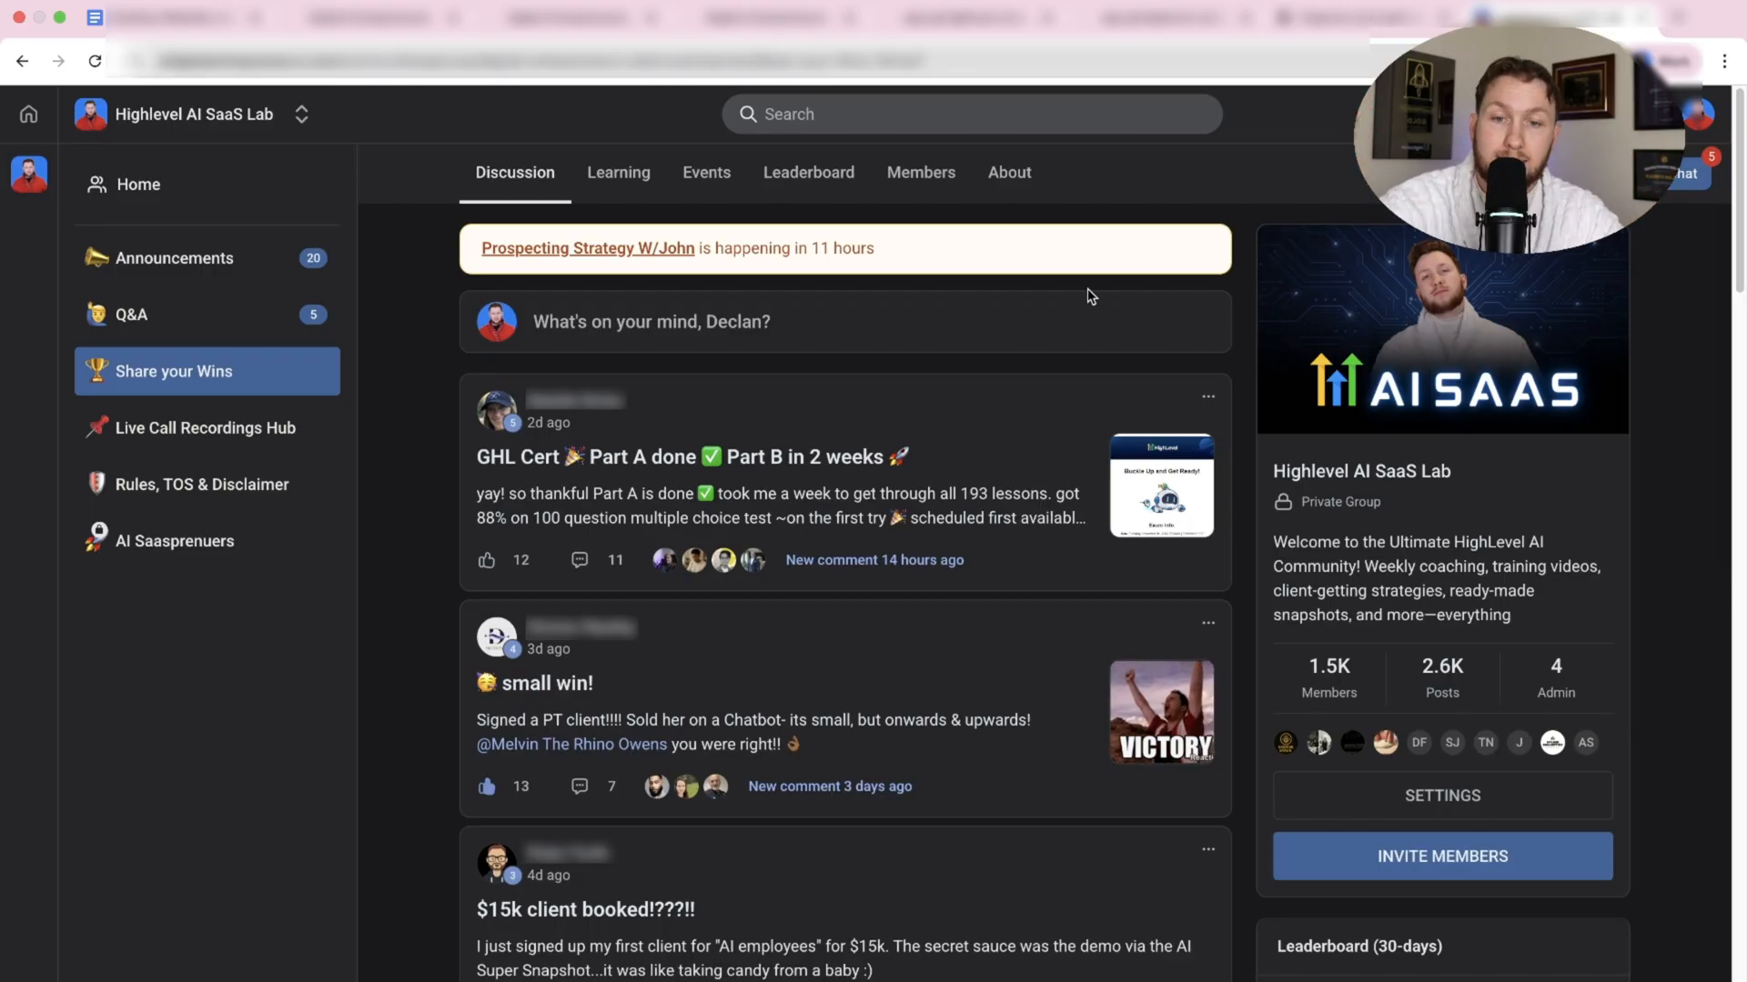
Browse the community's Learning course cards, then show its October 2025 Events calendar.
left_click(619, 172)
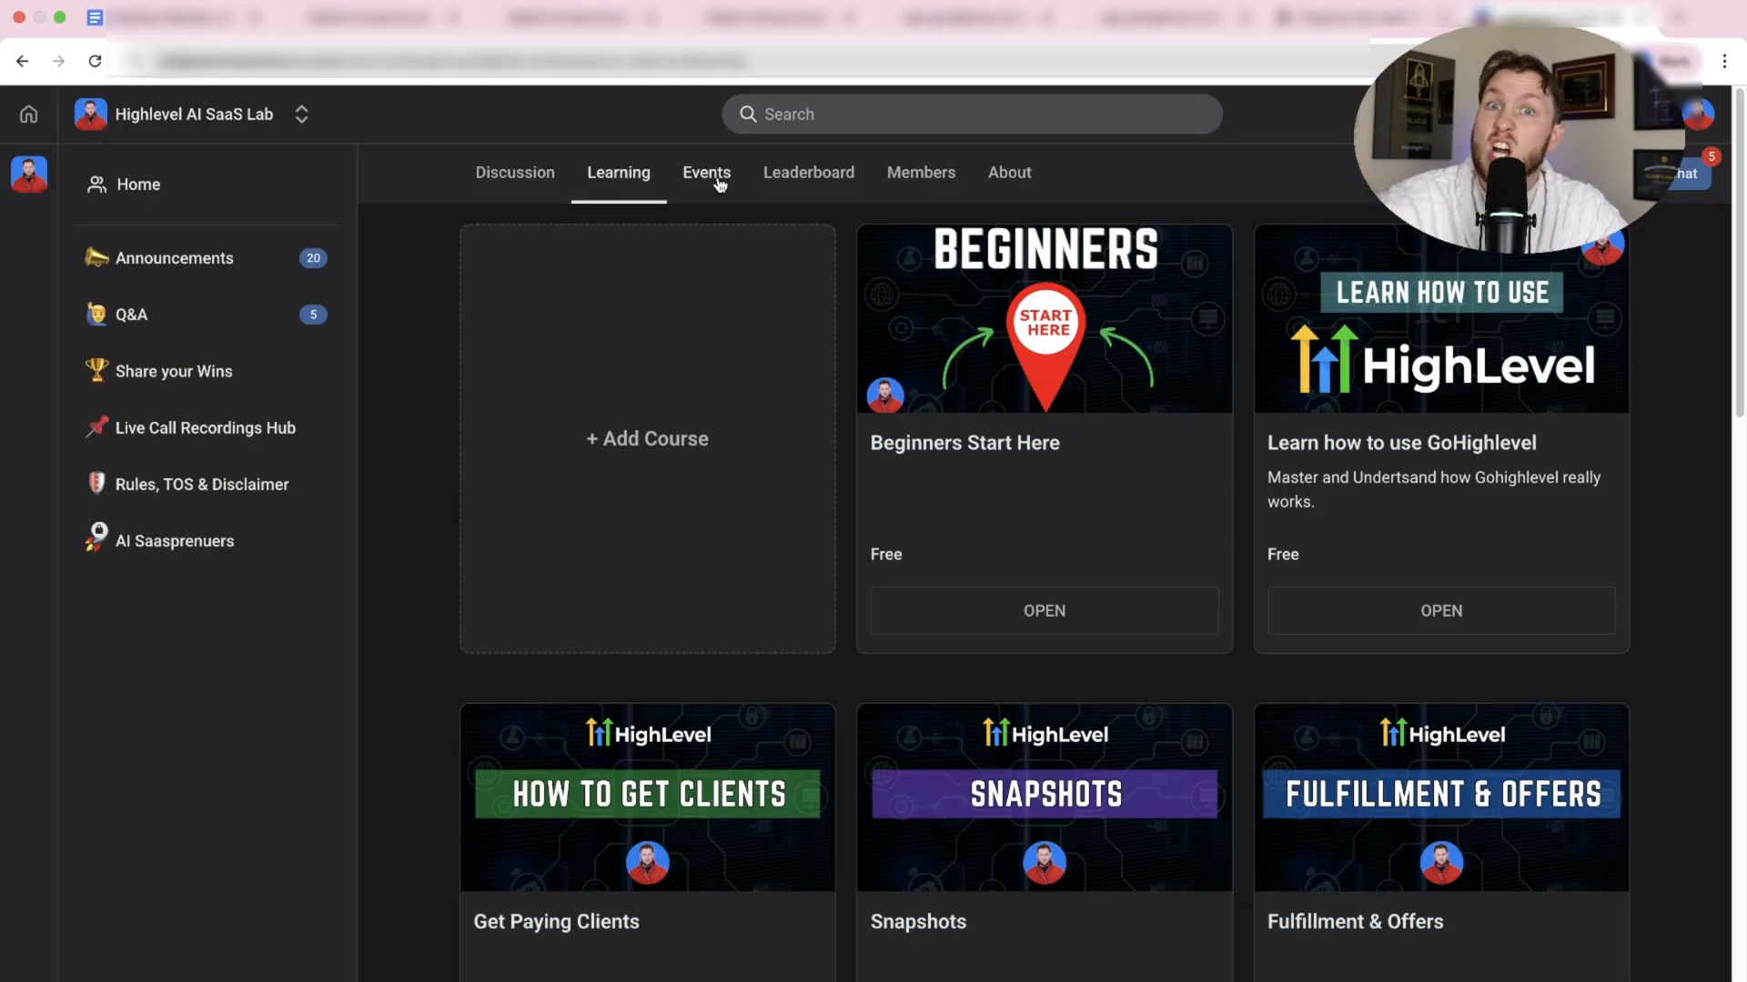
mouse_move(688, 795)
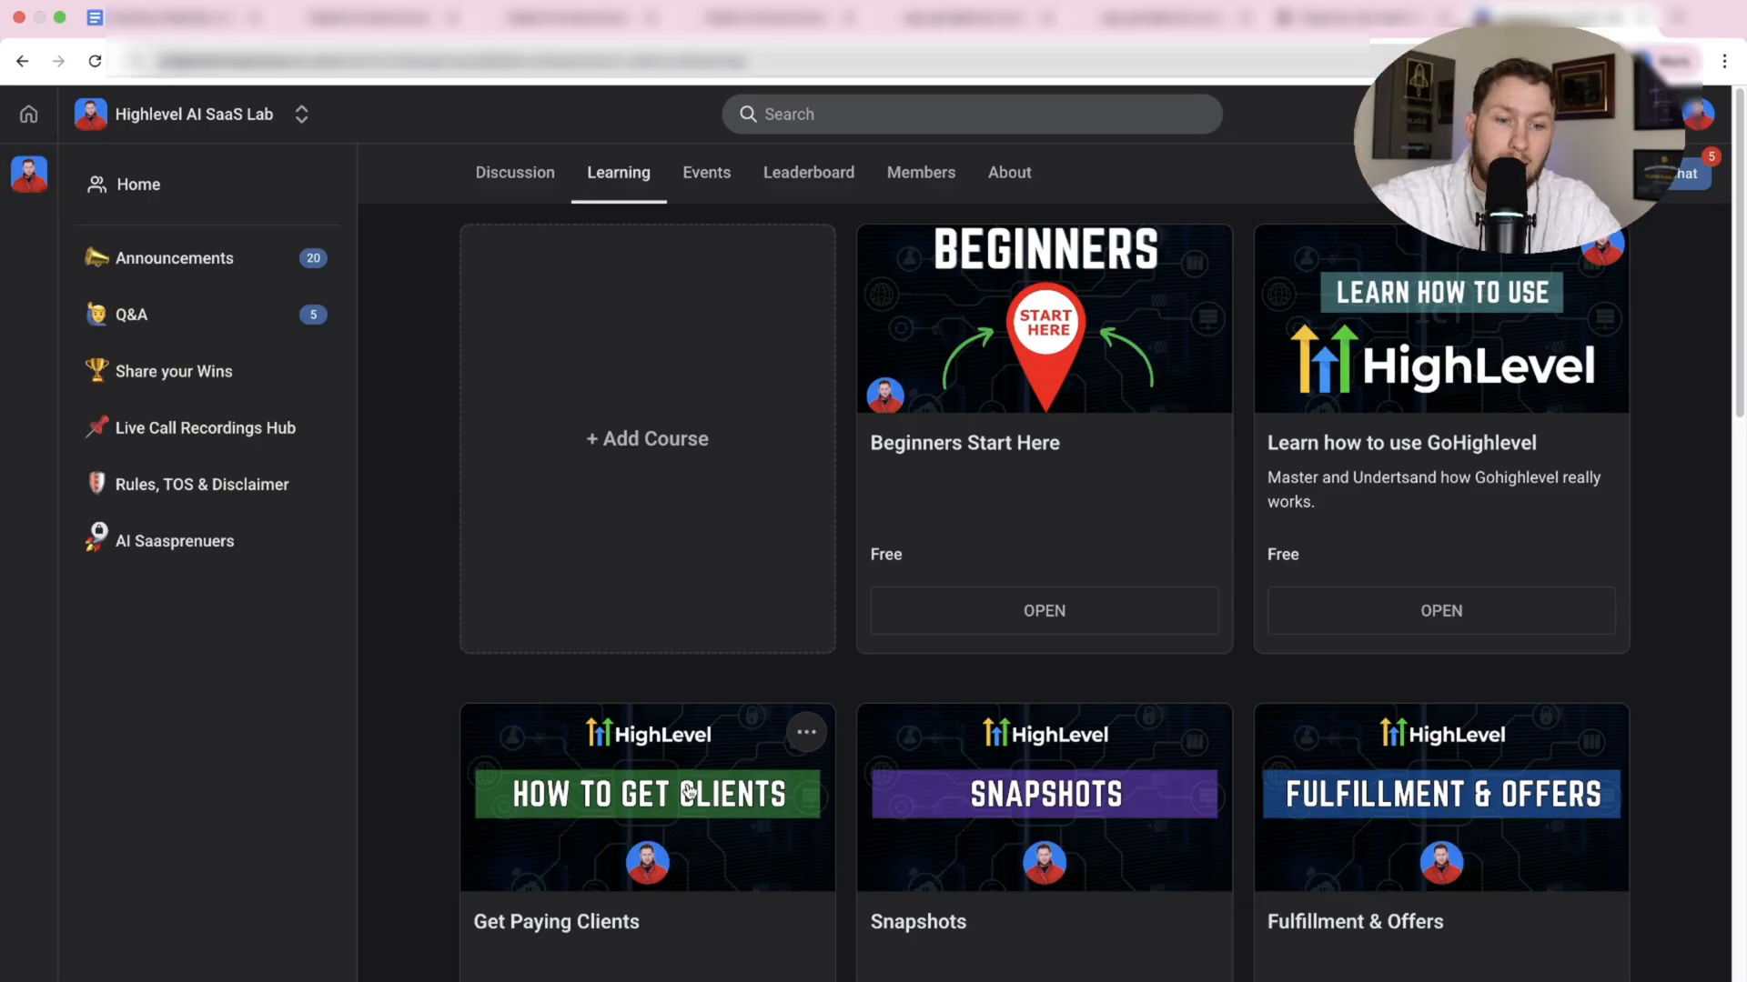
scroll(1269, 641, "down", 5)
scroll(1269, 641, "down", 1)
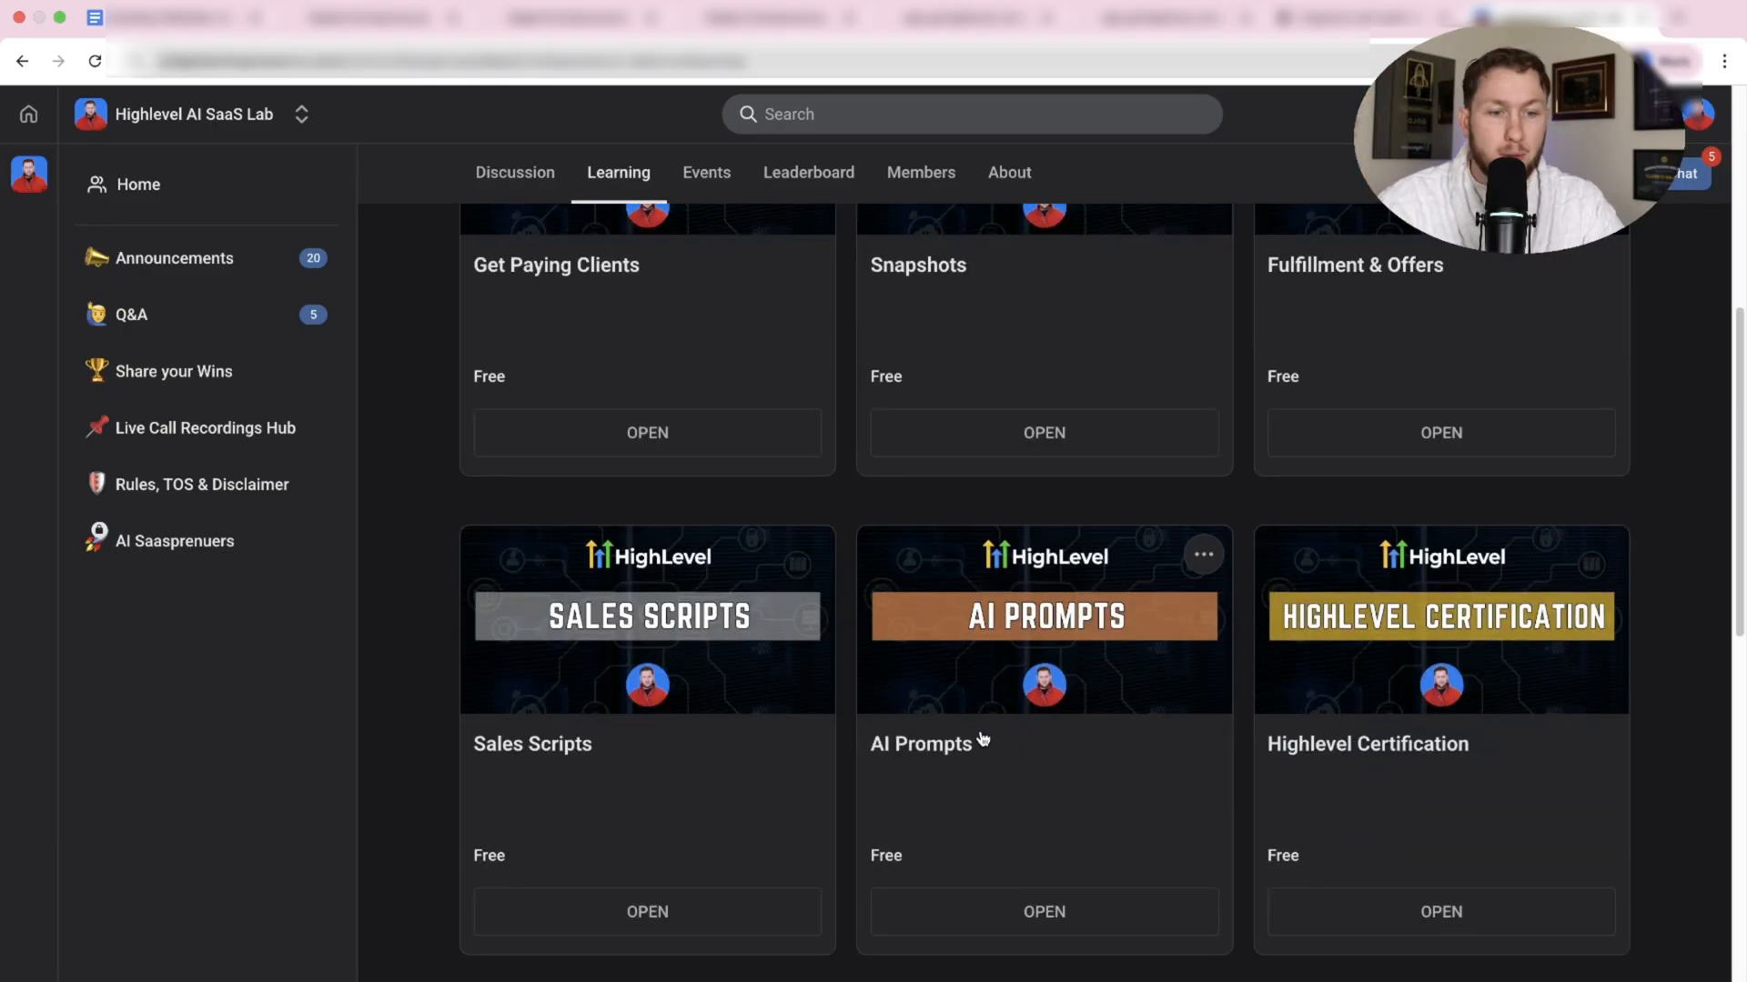
scroll(981, 740, "down", 5)
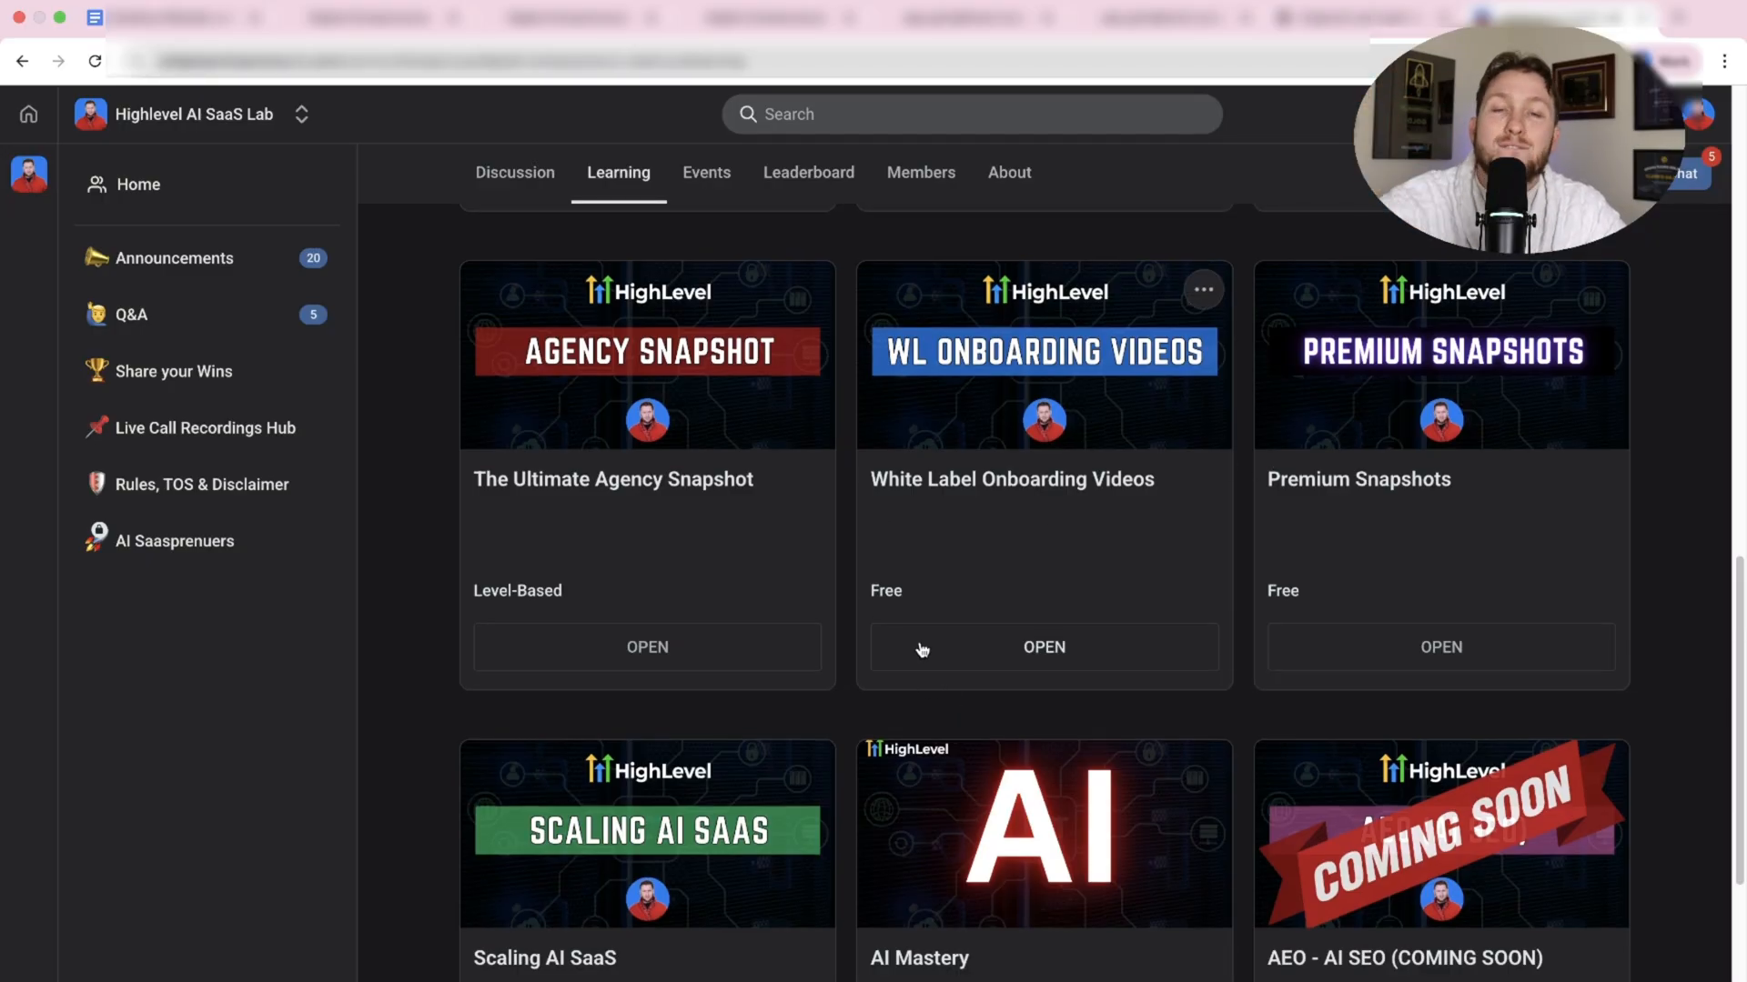
scroll(923, 650, "up", 5)
scroll(923, 651, "up", 5)
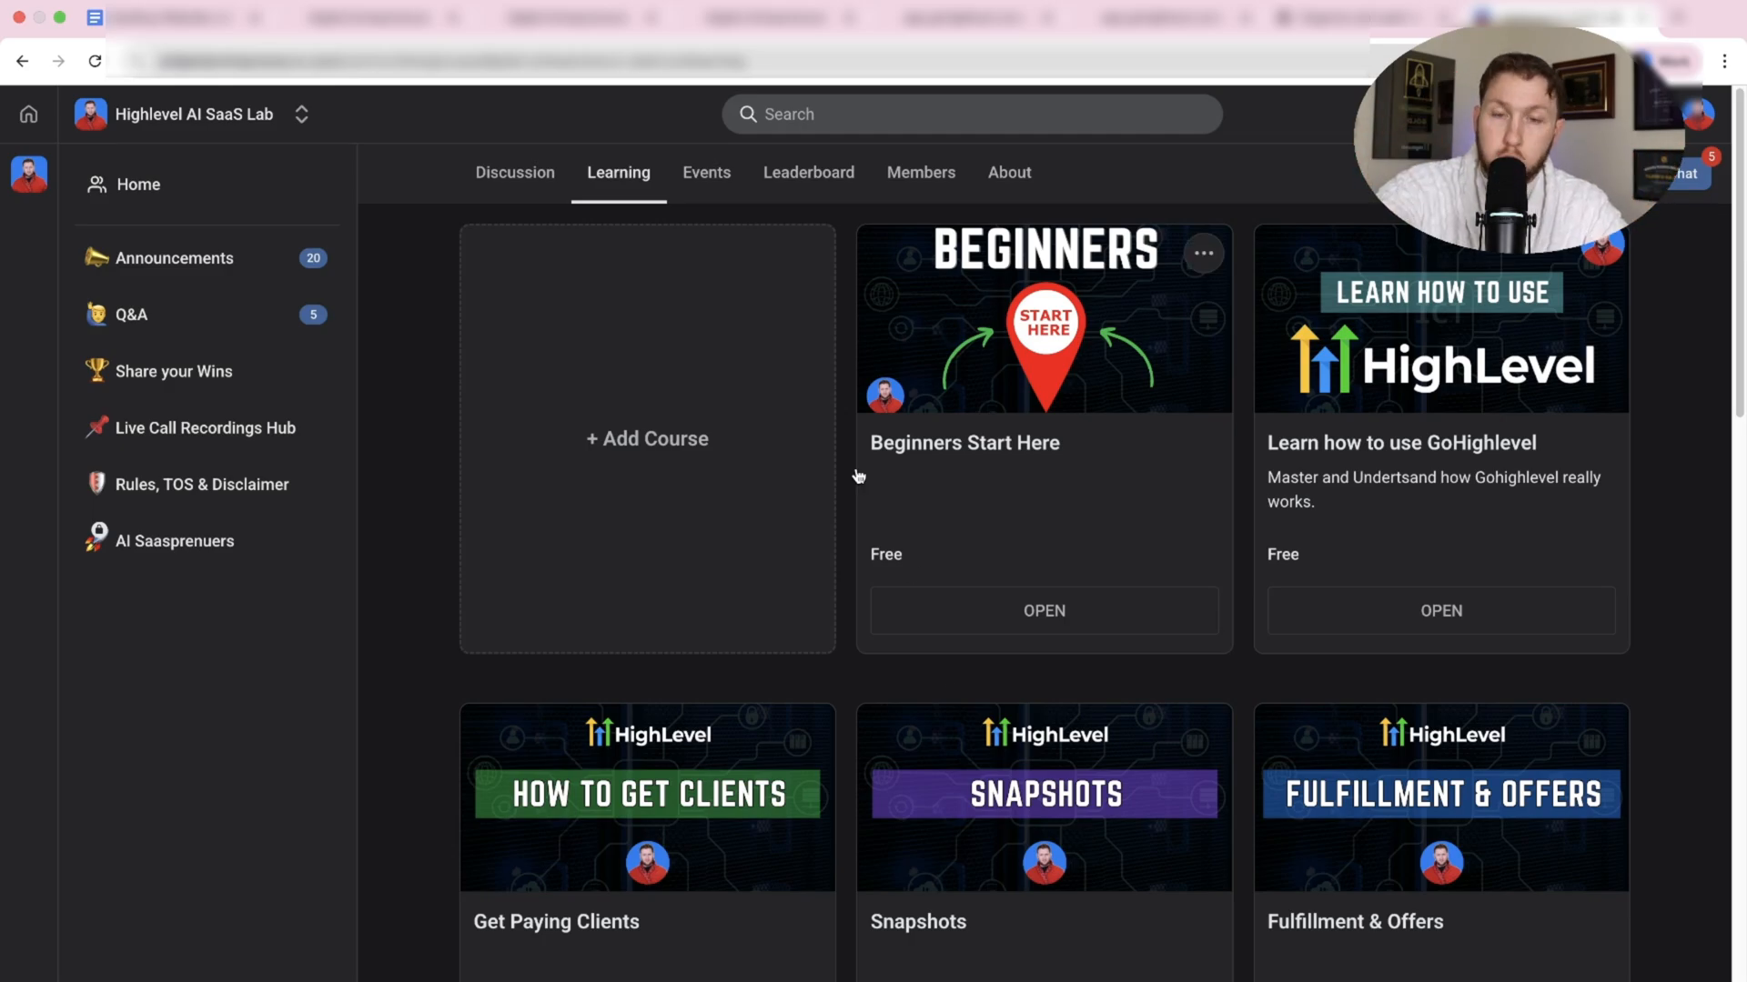
left_click(693, 174)
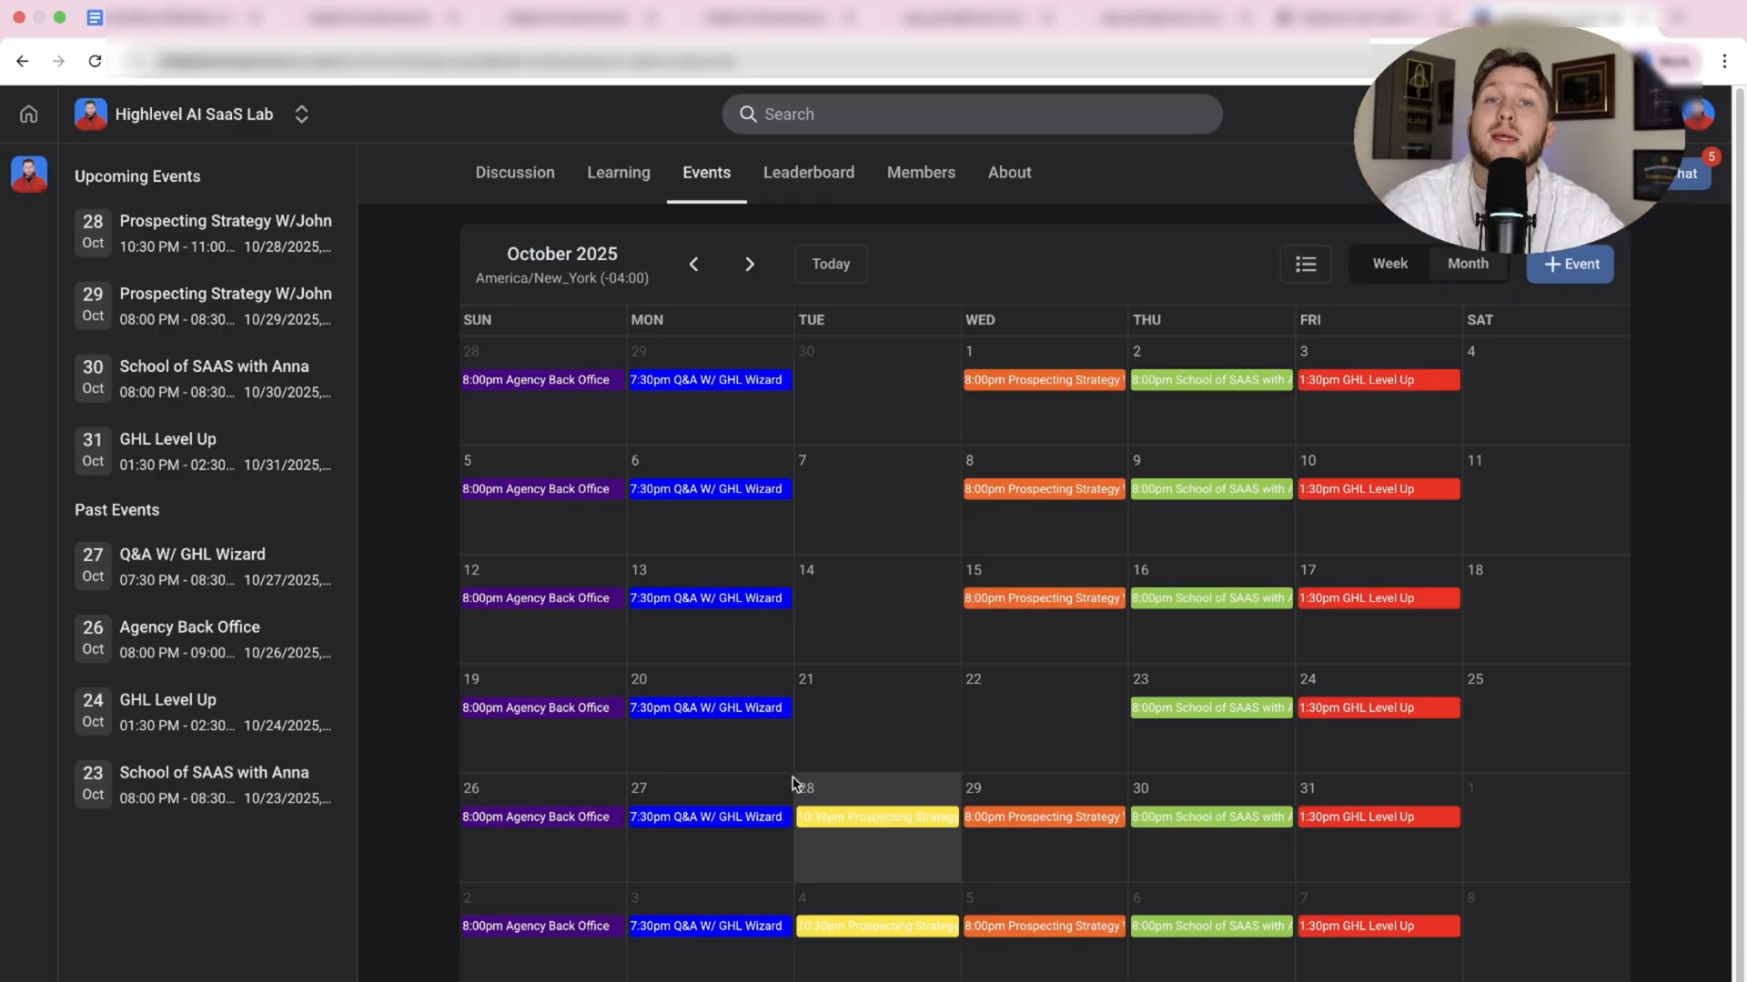
View the Prospecting Strategy and School of SAAS with Anna event details, closing each.
left_click(885, 819)
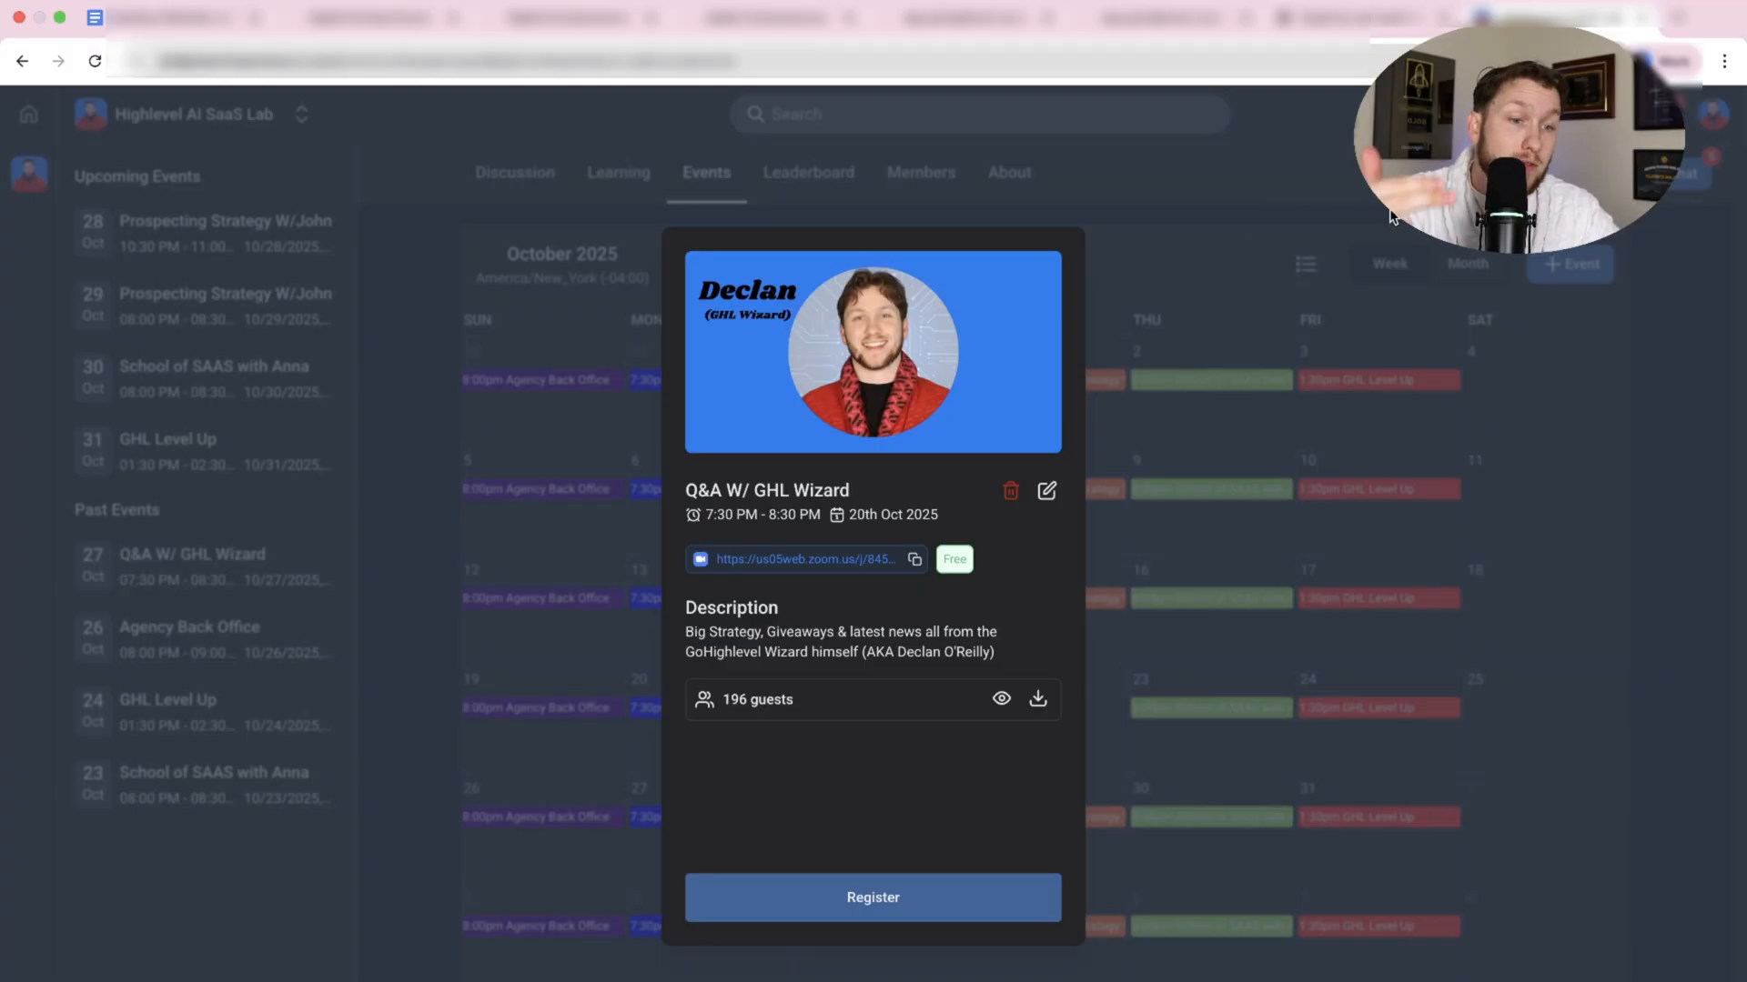
key("Escape")
left_click(1189, 708)
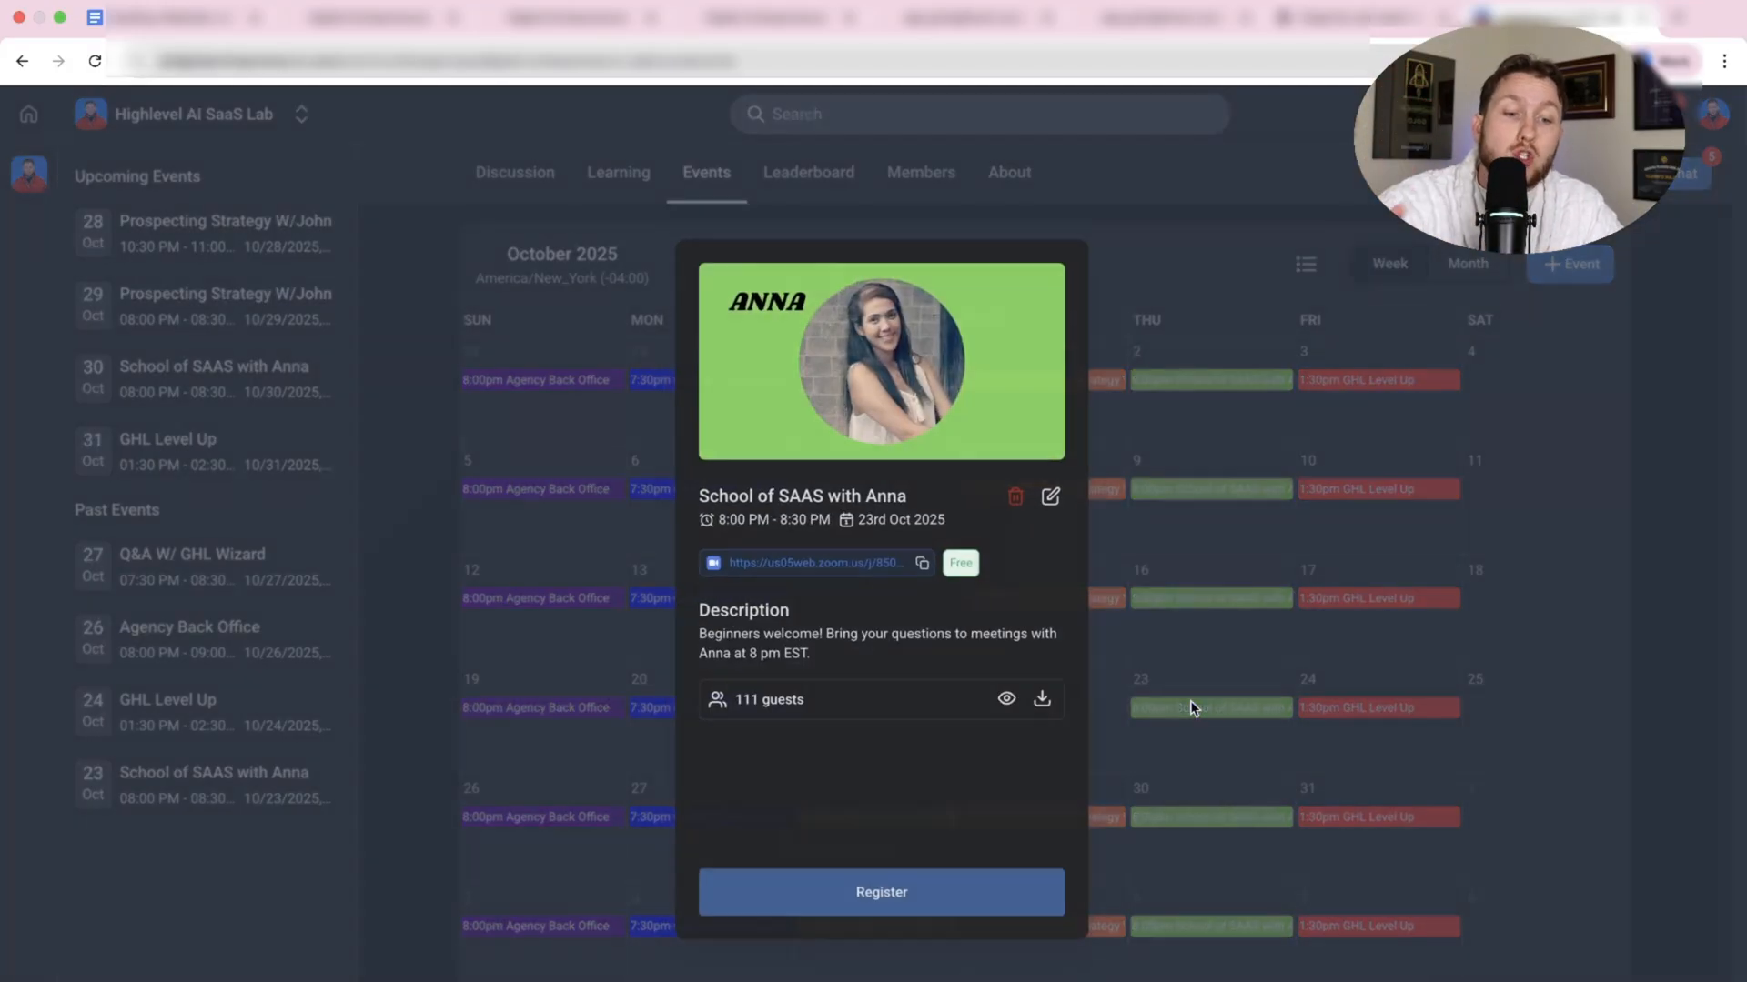
left_click(1240, 631)
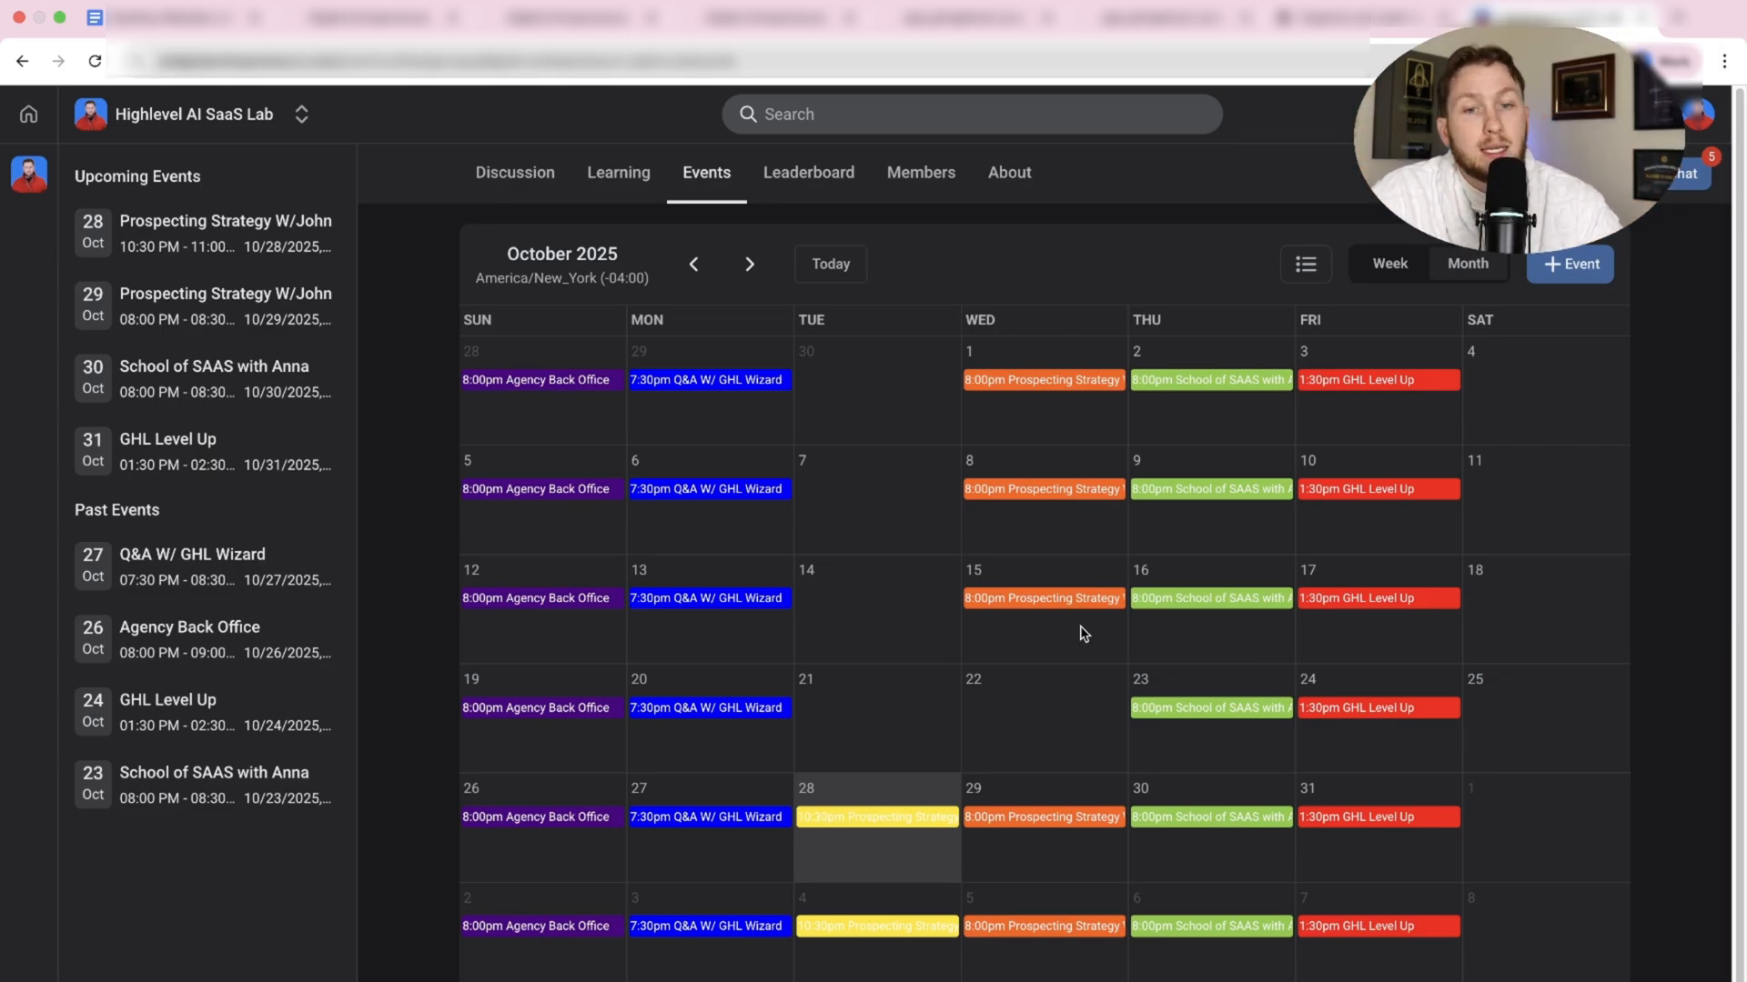
Return to the course library, then switch to the GoHighLevel tab showing the Funnels list.
left_click(618, 172)
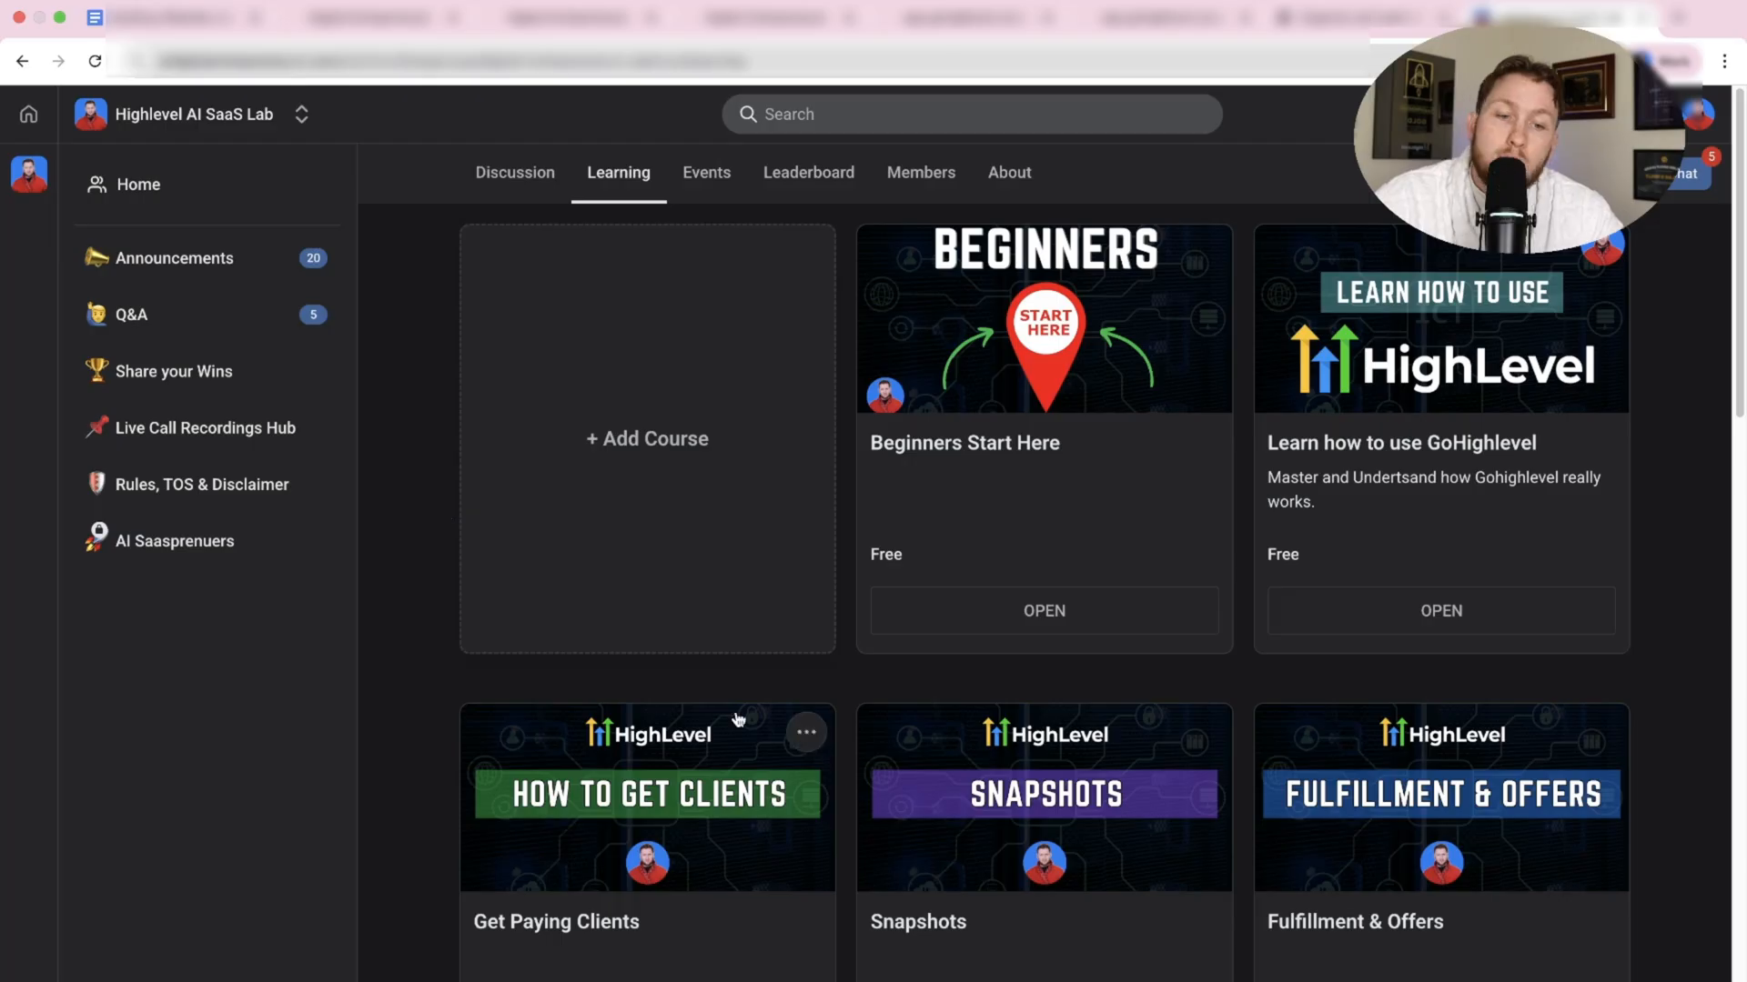
scroll(902, 642, "down", 4)
scroll(901, 641, "up", 4)
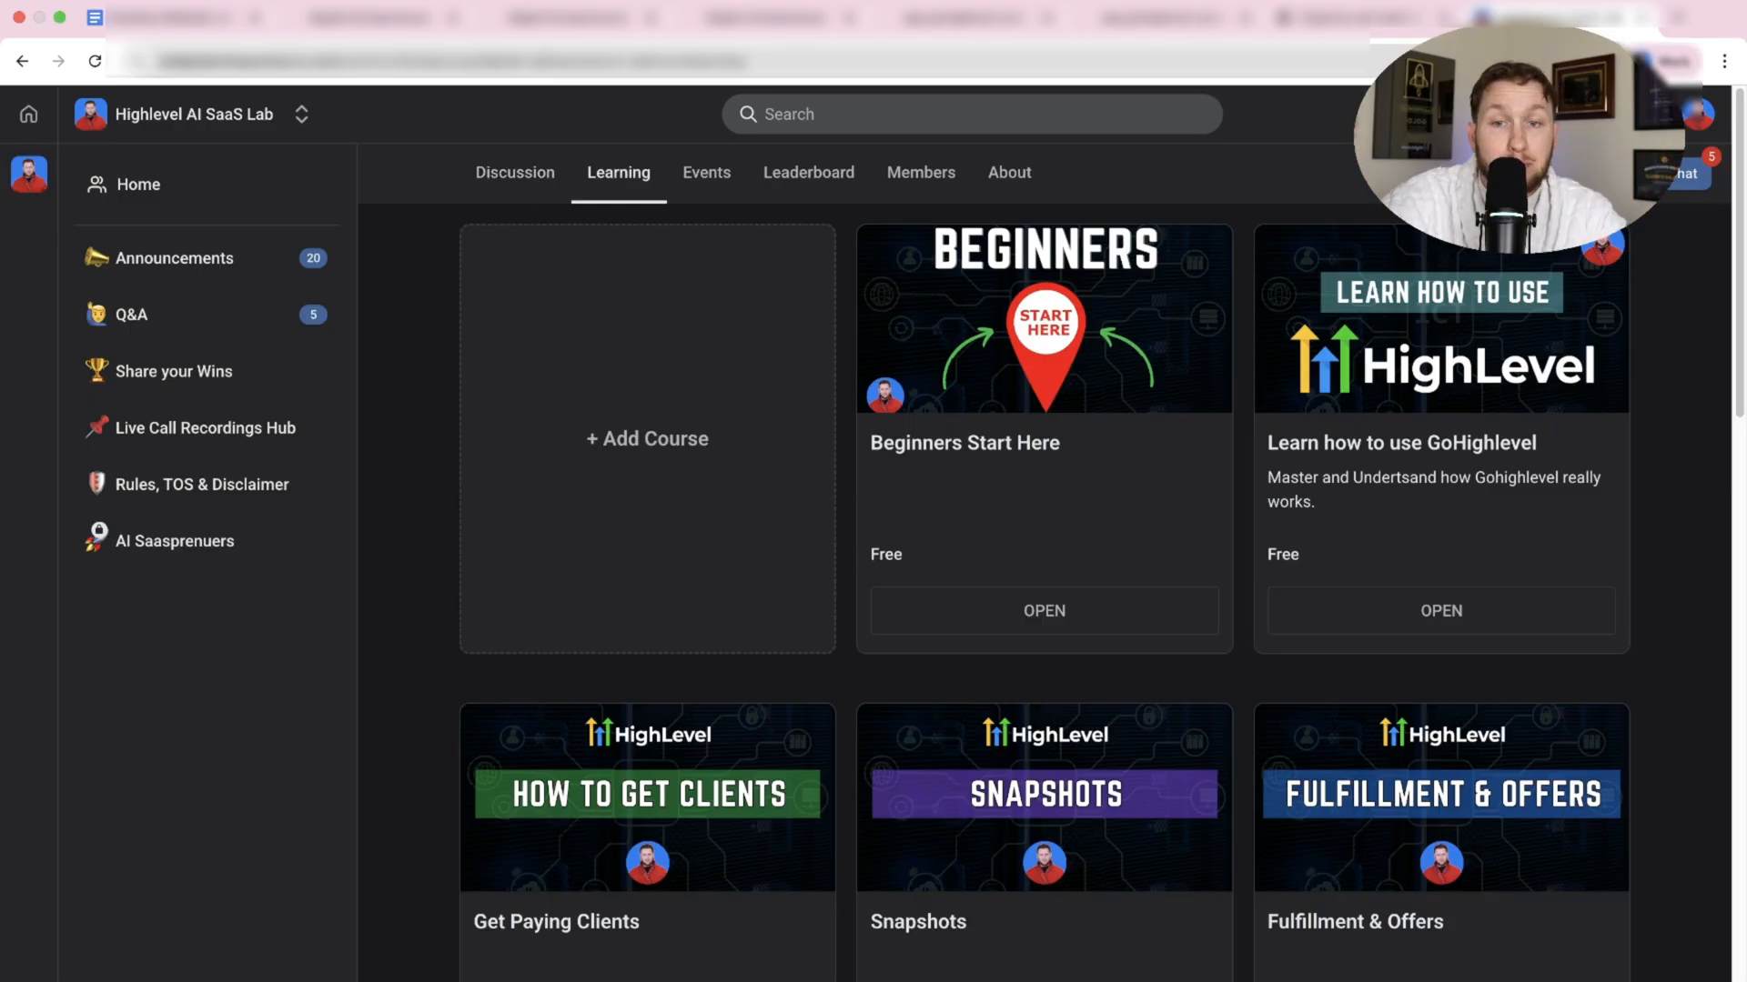
left_click(573, 17)
left_click(368, 19)
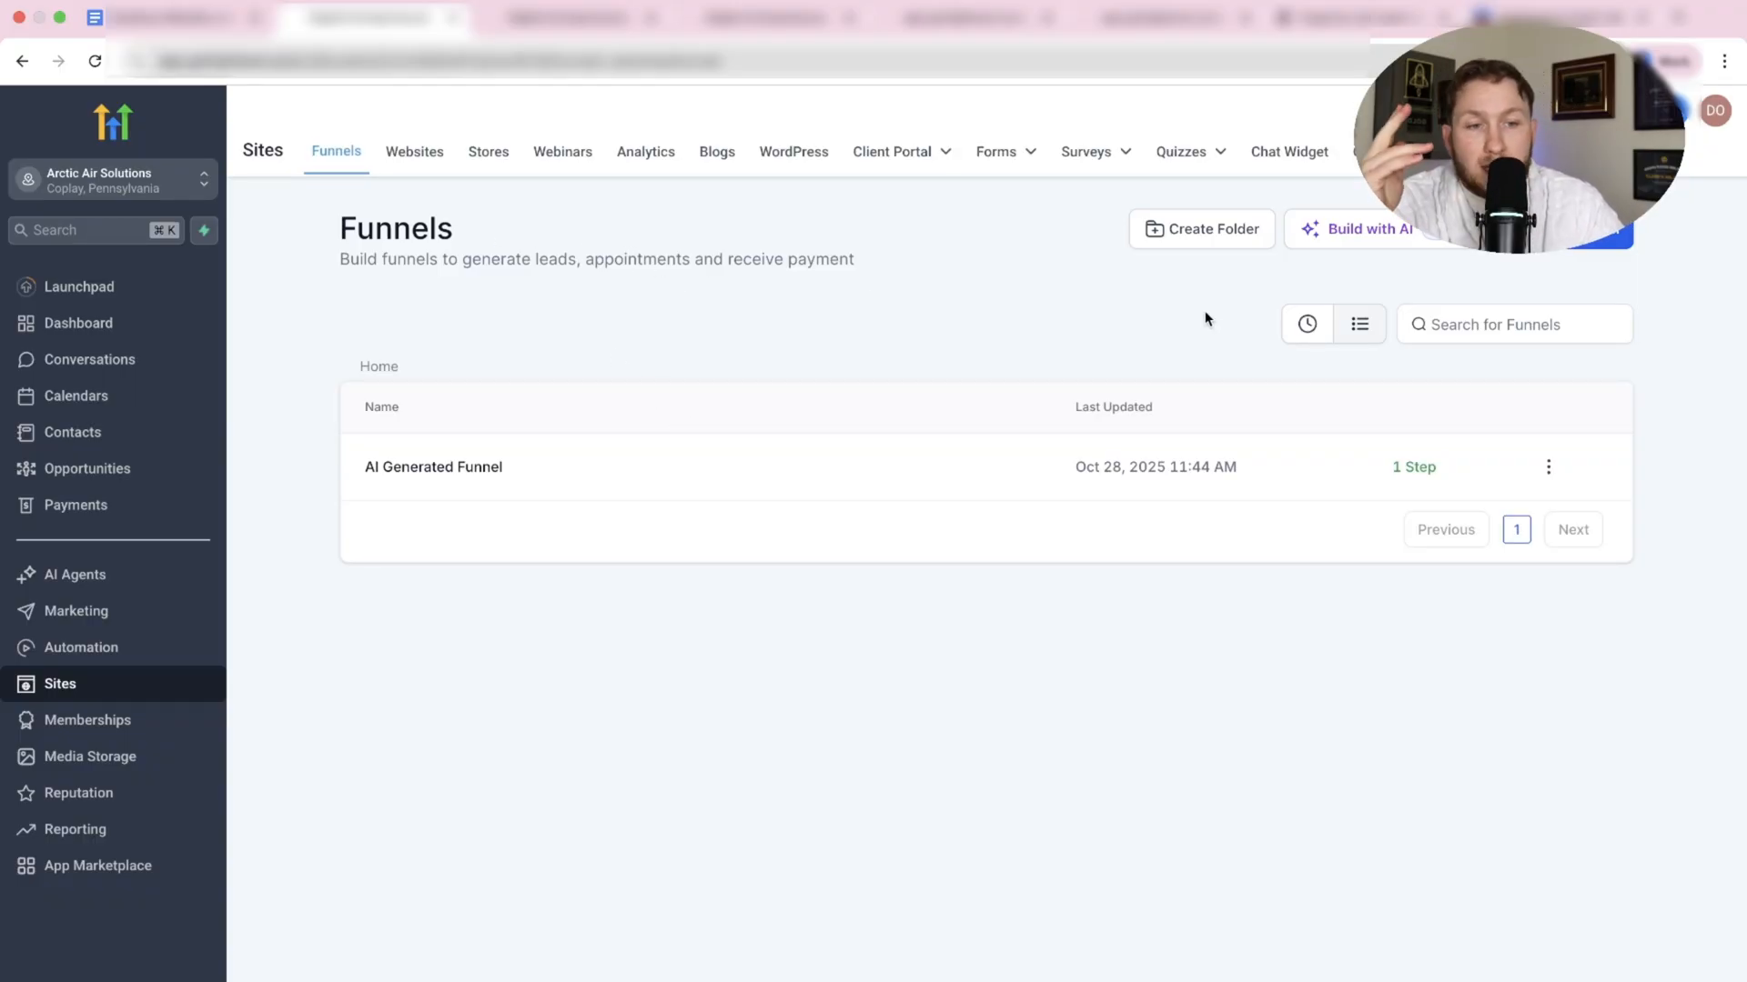
Show the Websites list instead of the Funnels list.
left_click(414, 152)
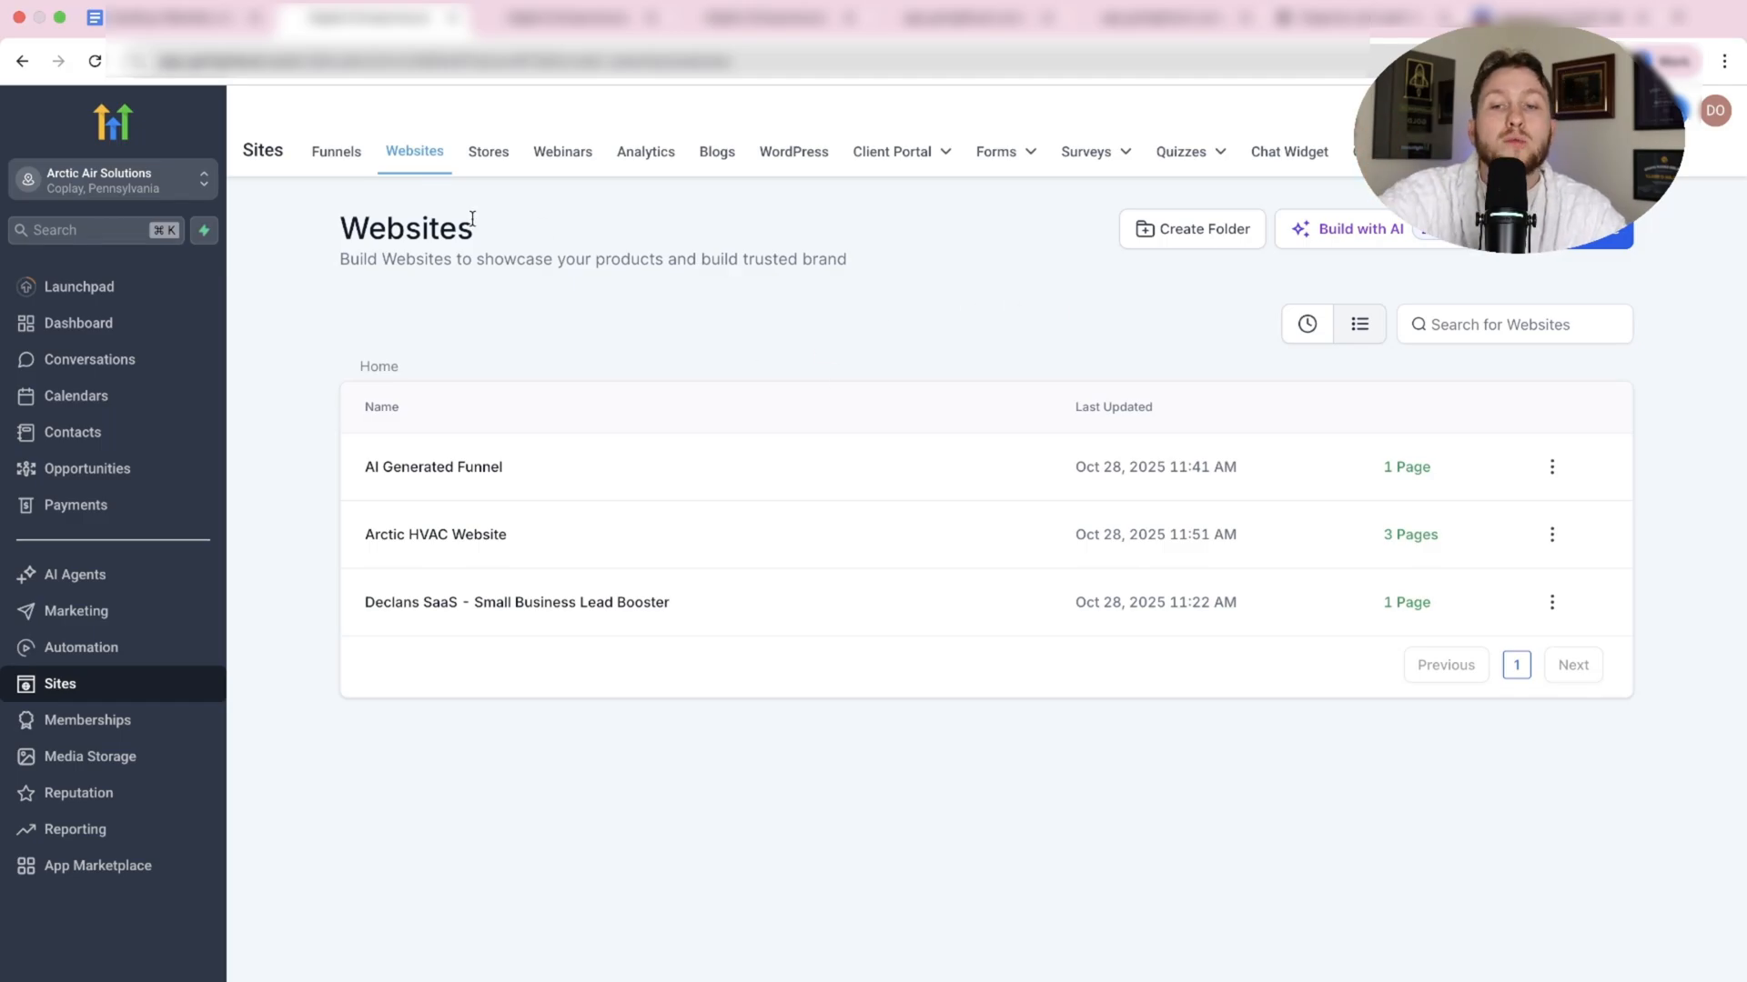
Visit AI Agents with the Conversation AI dashboard, Contacts, Payments, then the Automation workflow list.
left_click(162, 580)
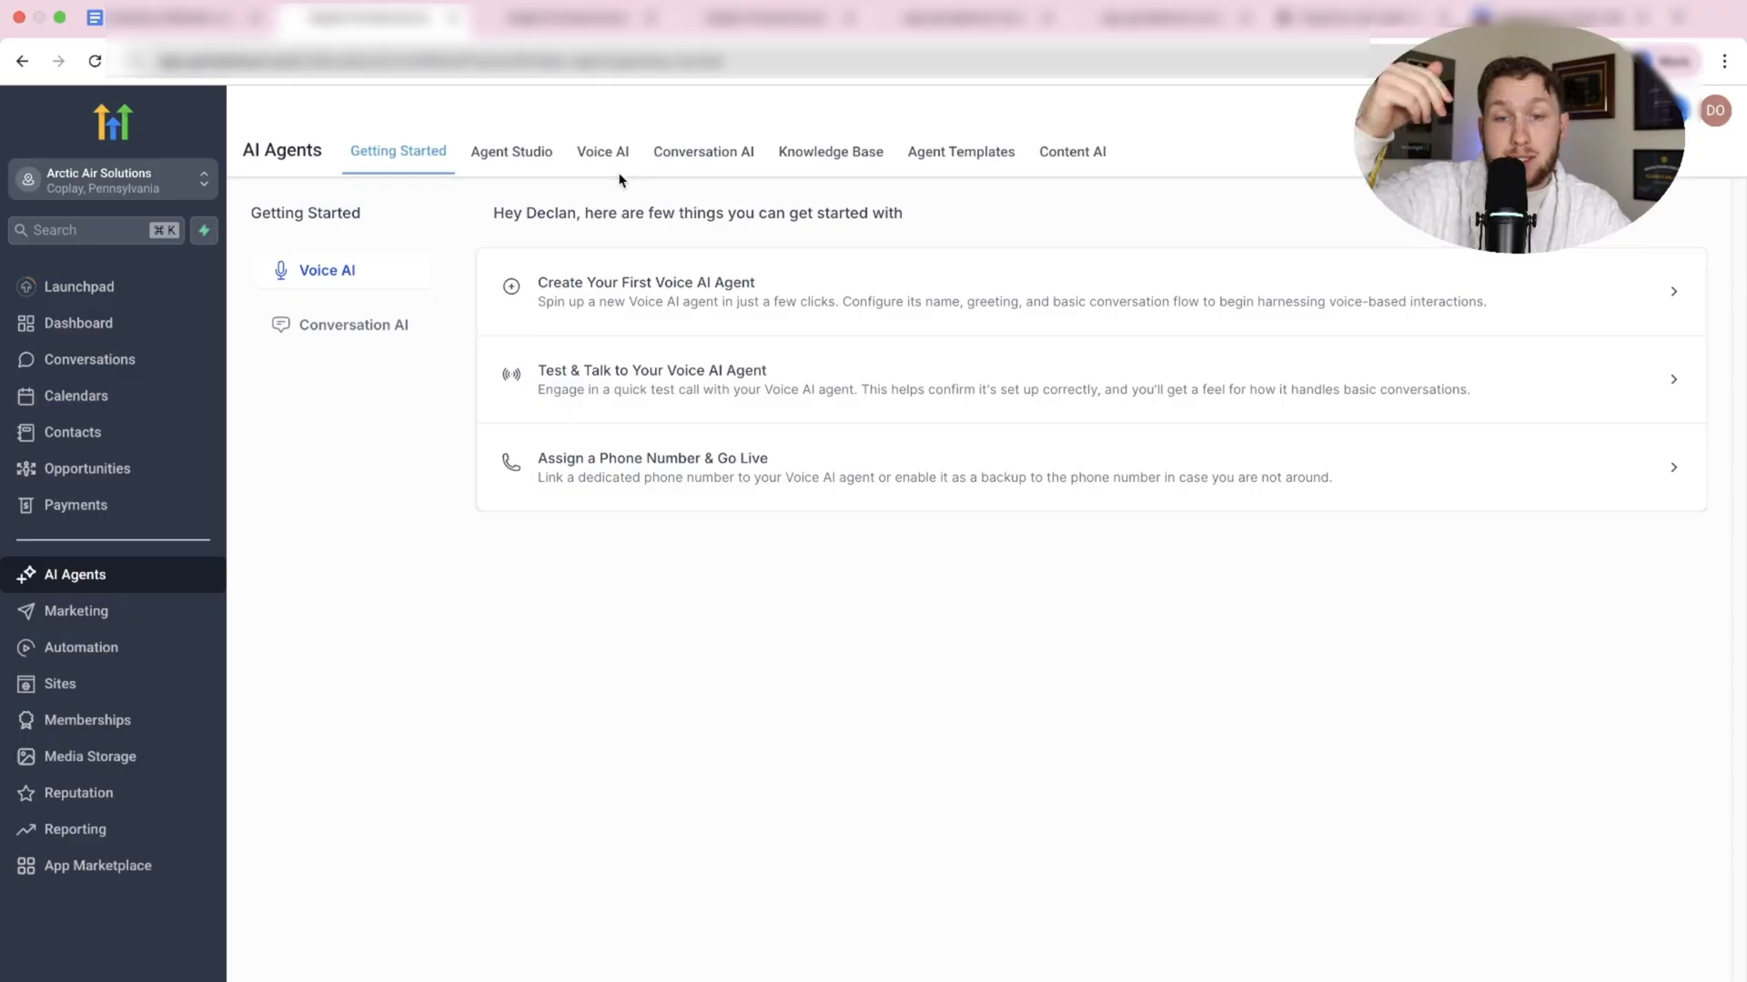
left_click(691, 155)
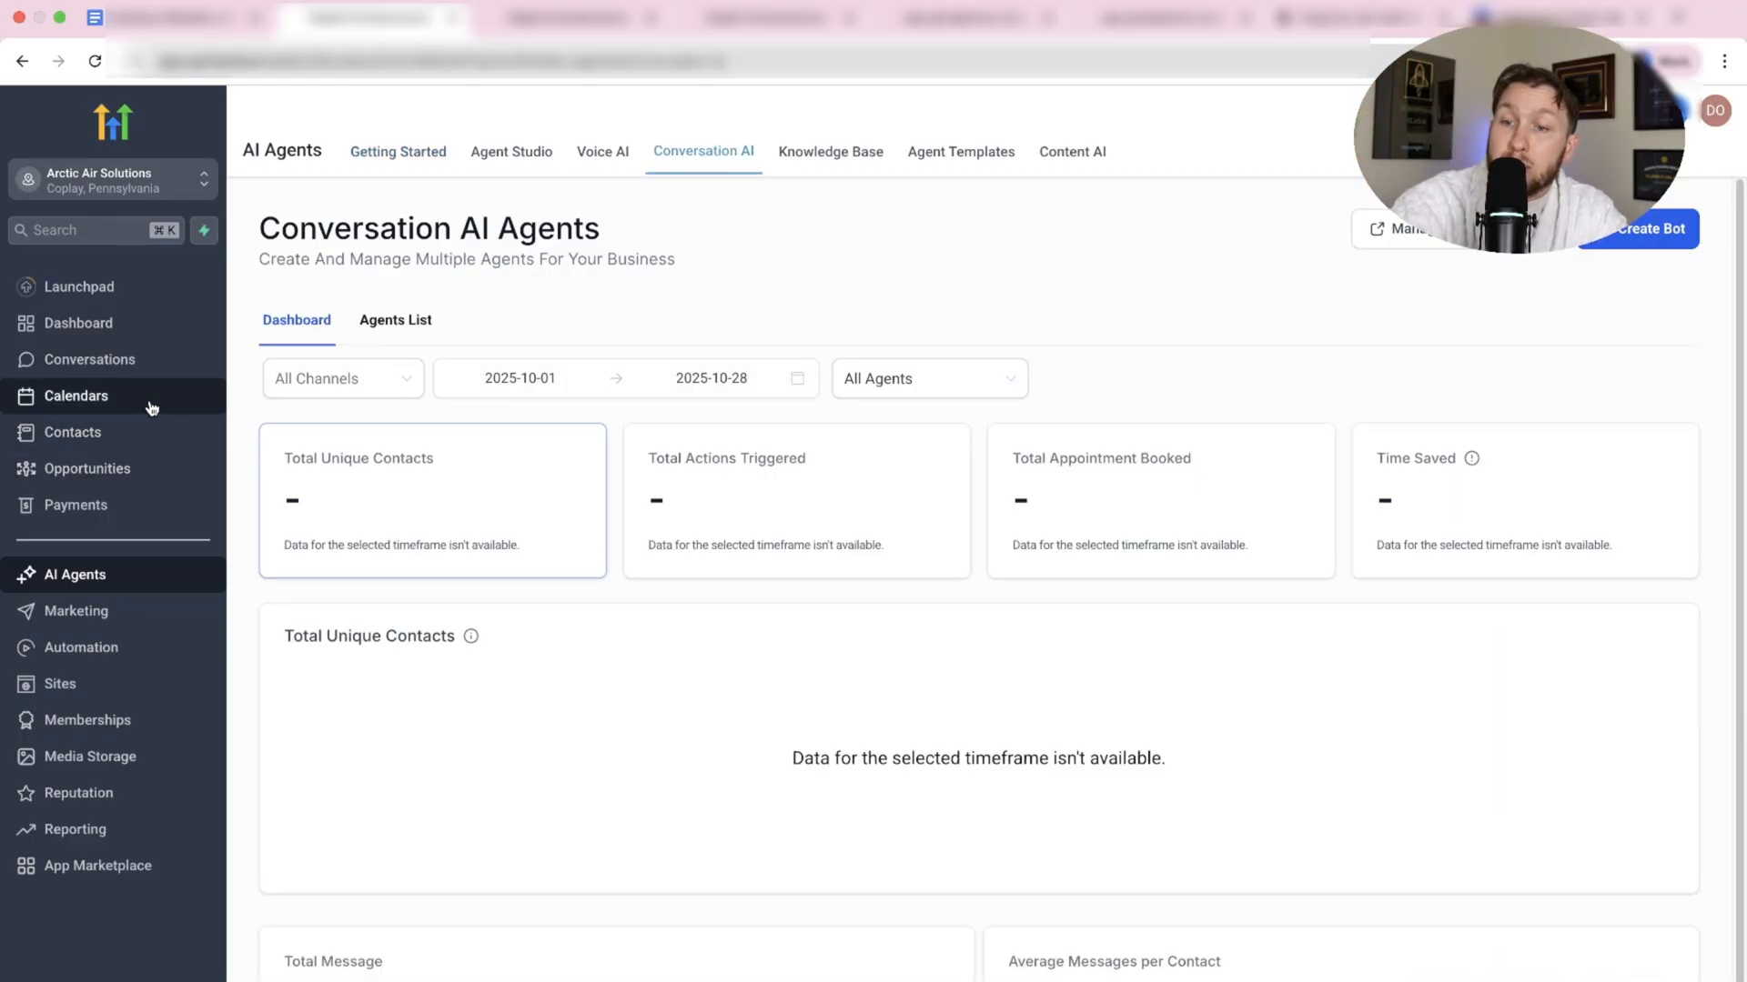
left_click(152, 434)
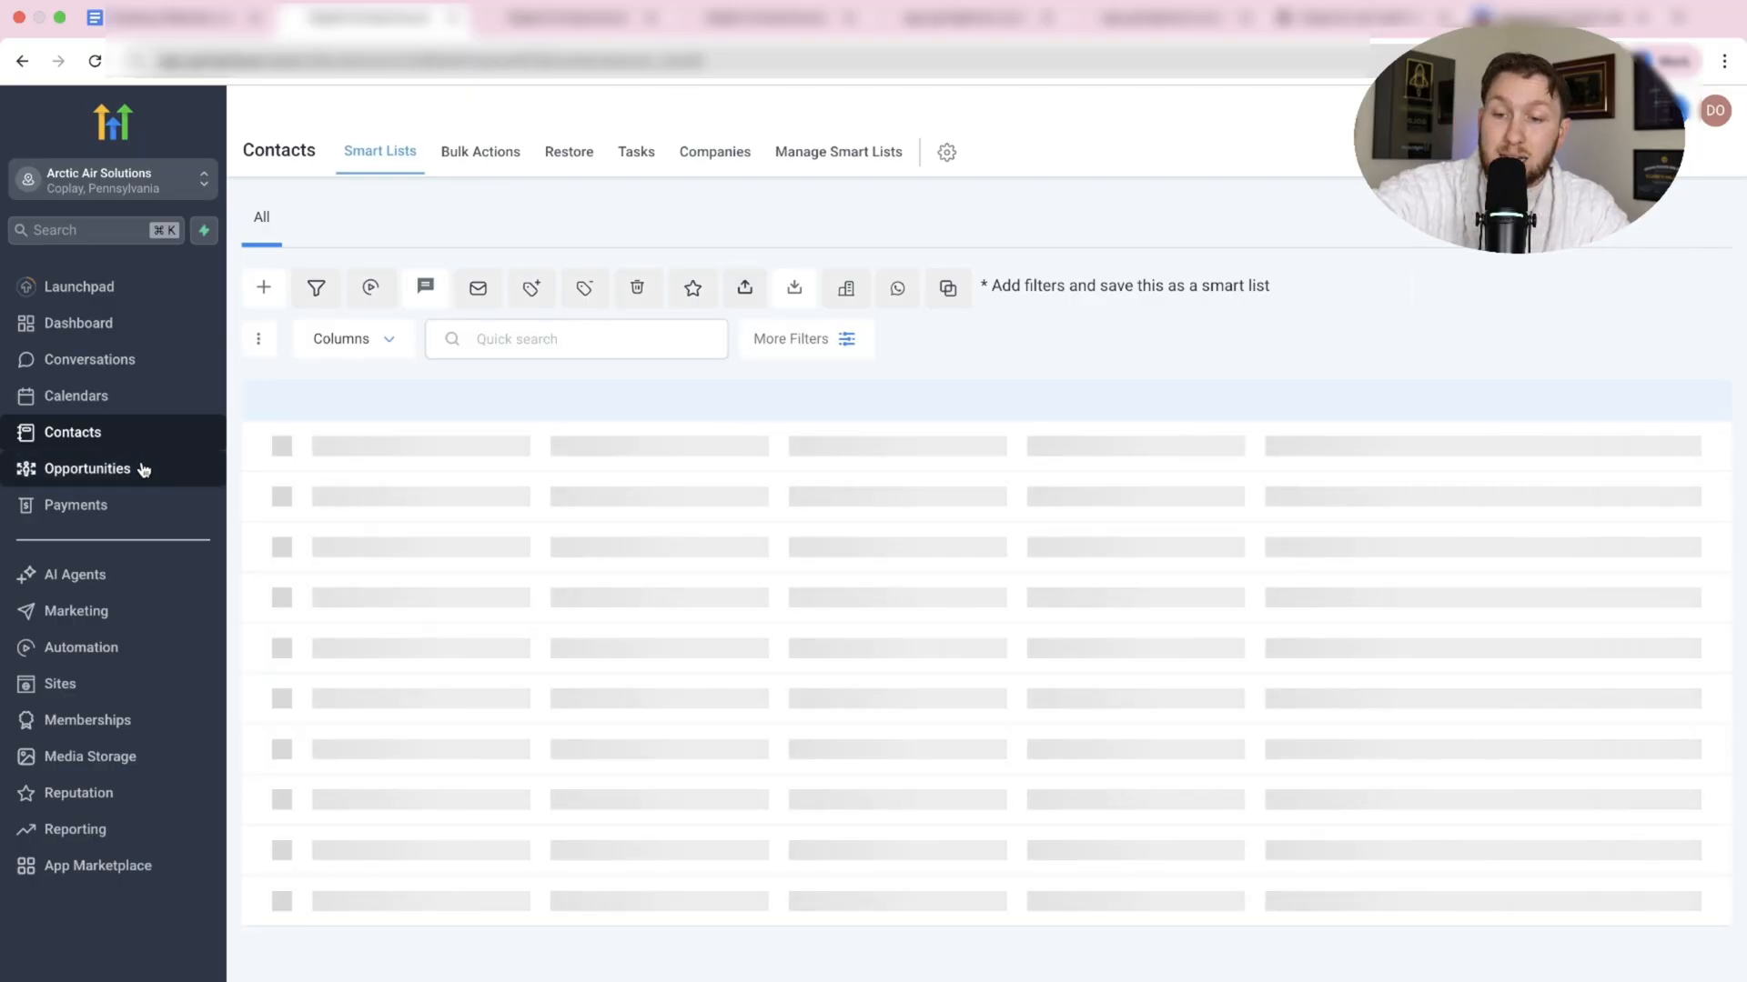
left_click(122, 506)
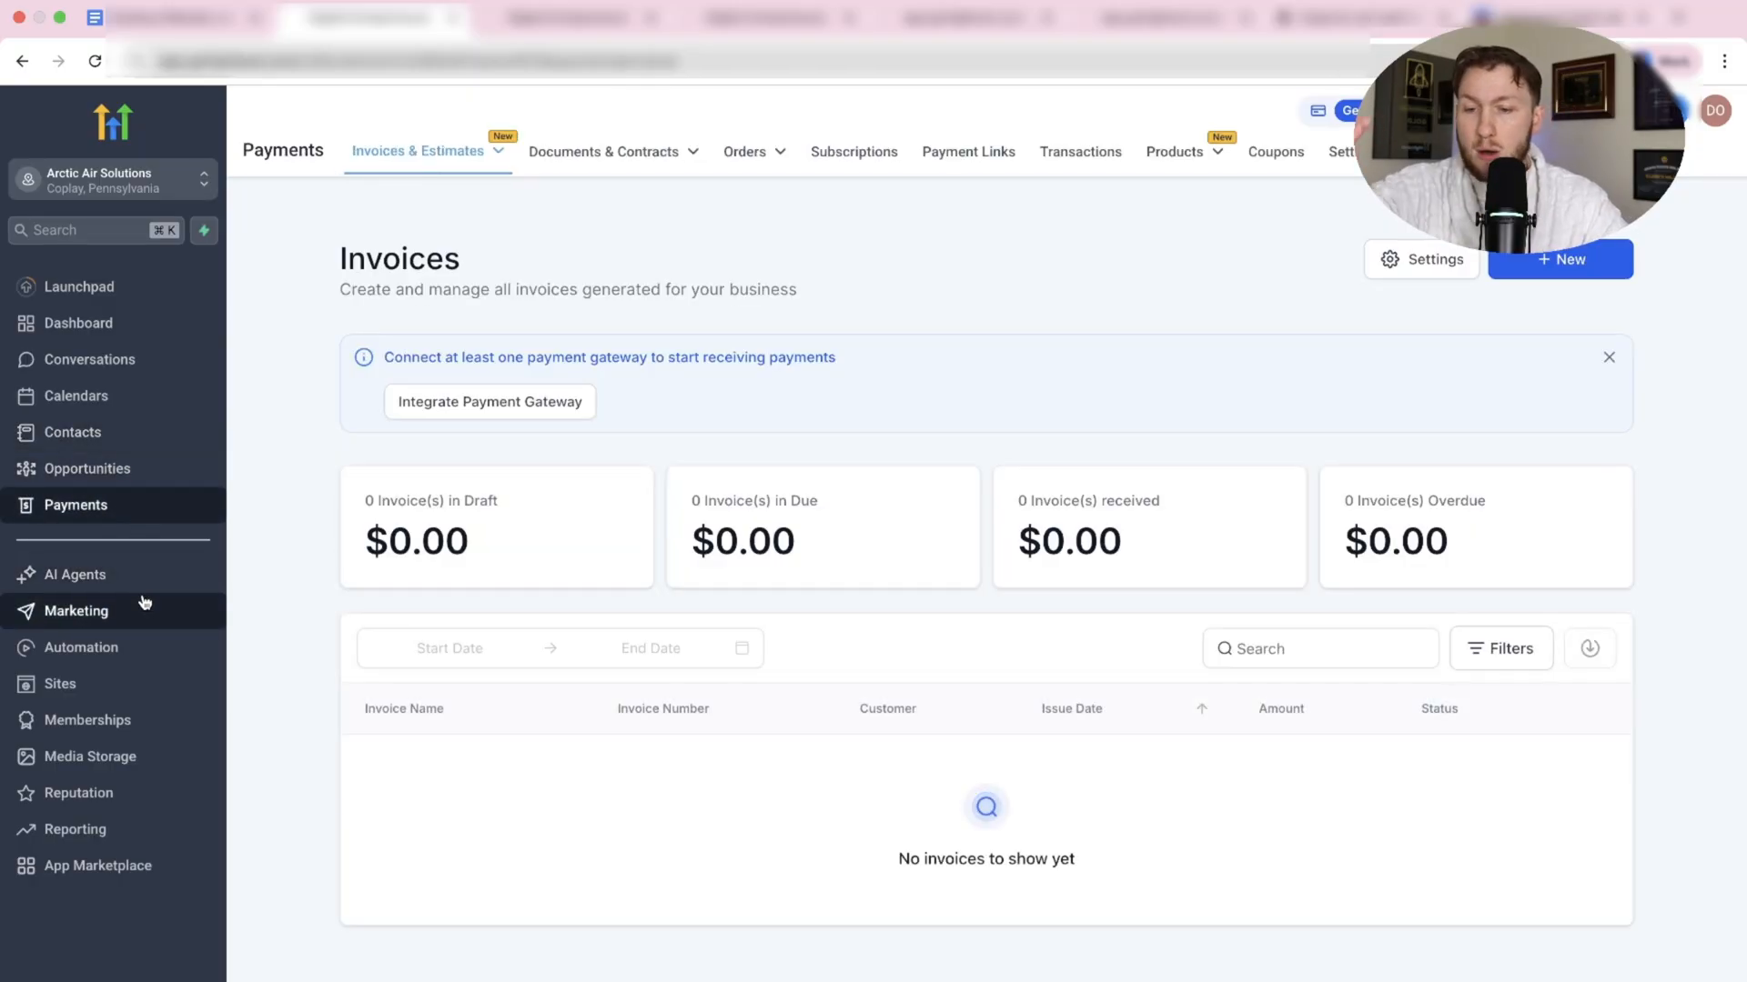
left_click(144, 648)
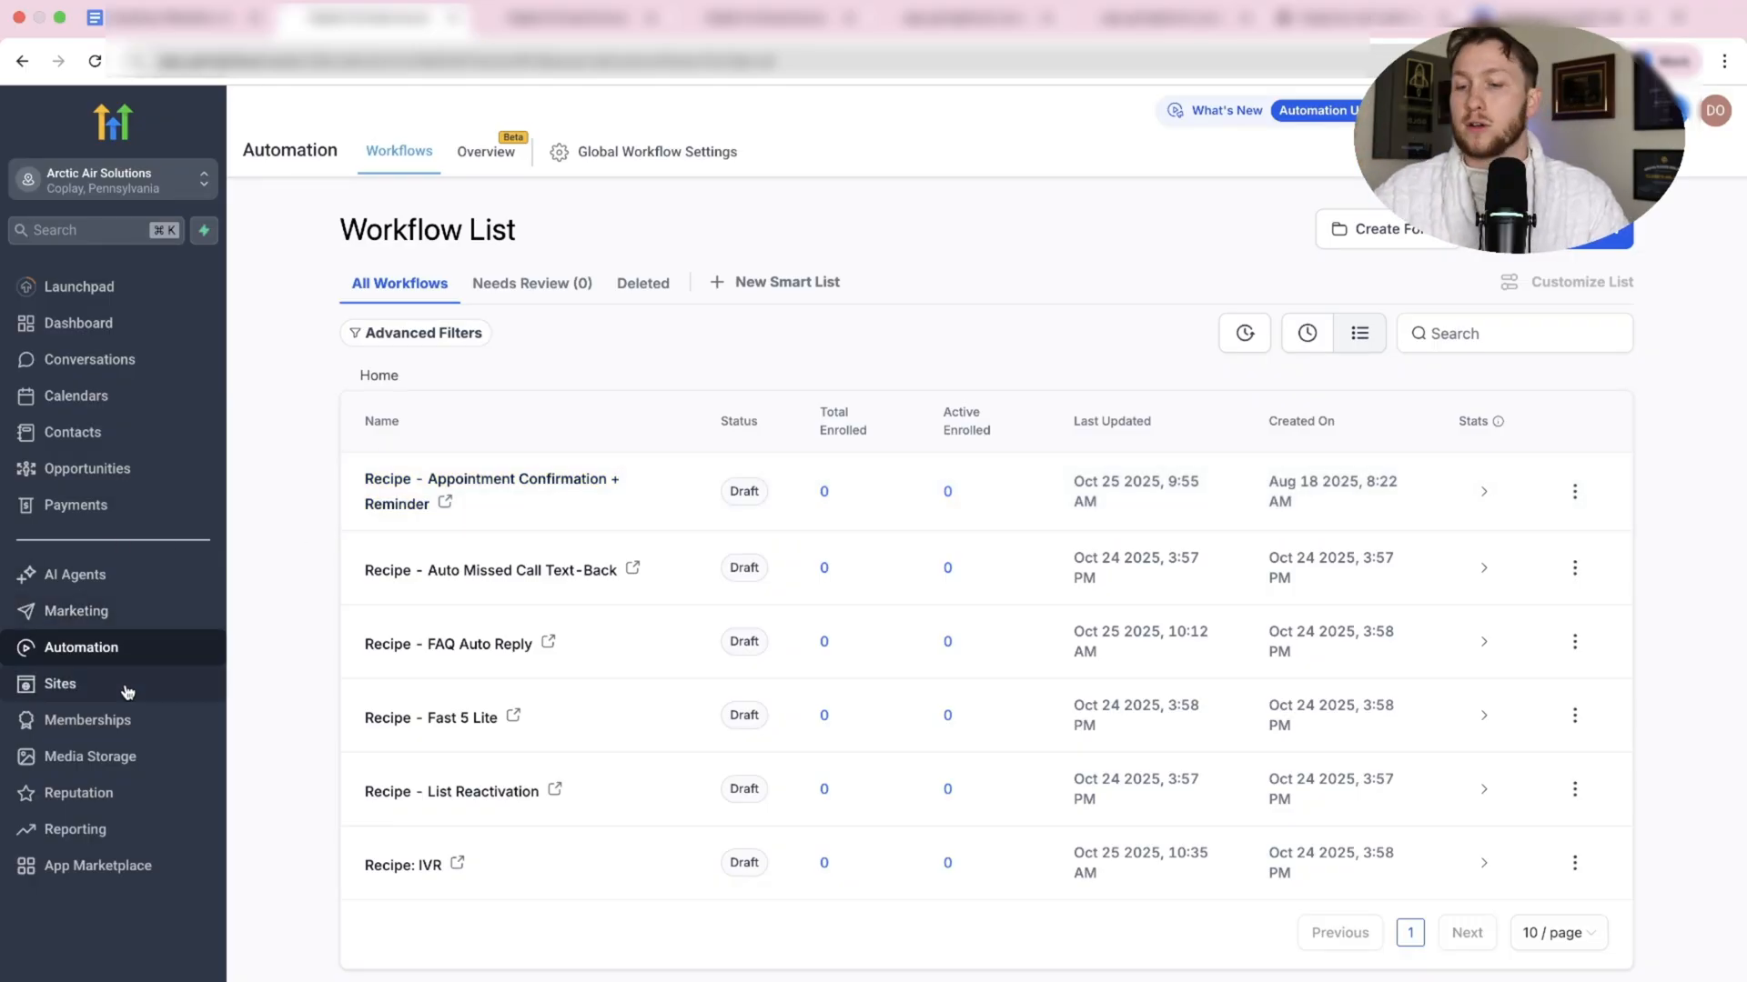
Go back via Sites to the Funnels page listing the AI Generated Funnel.
left_click(82, 684)
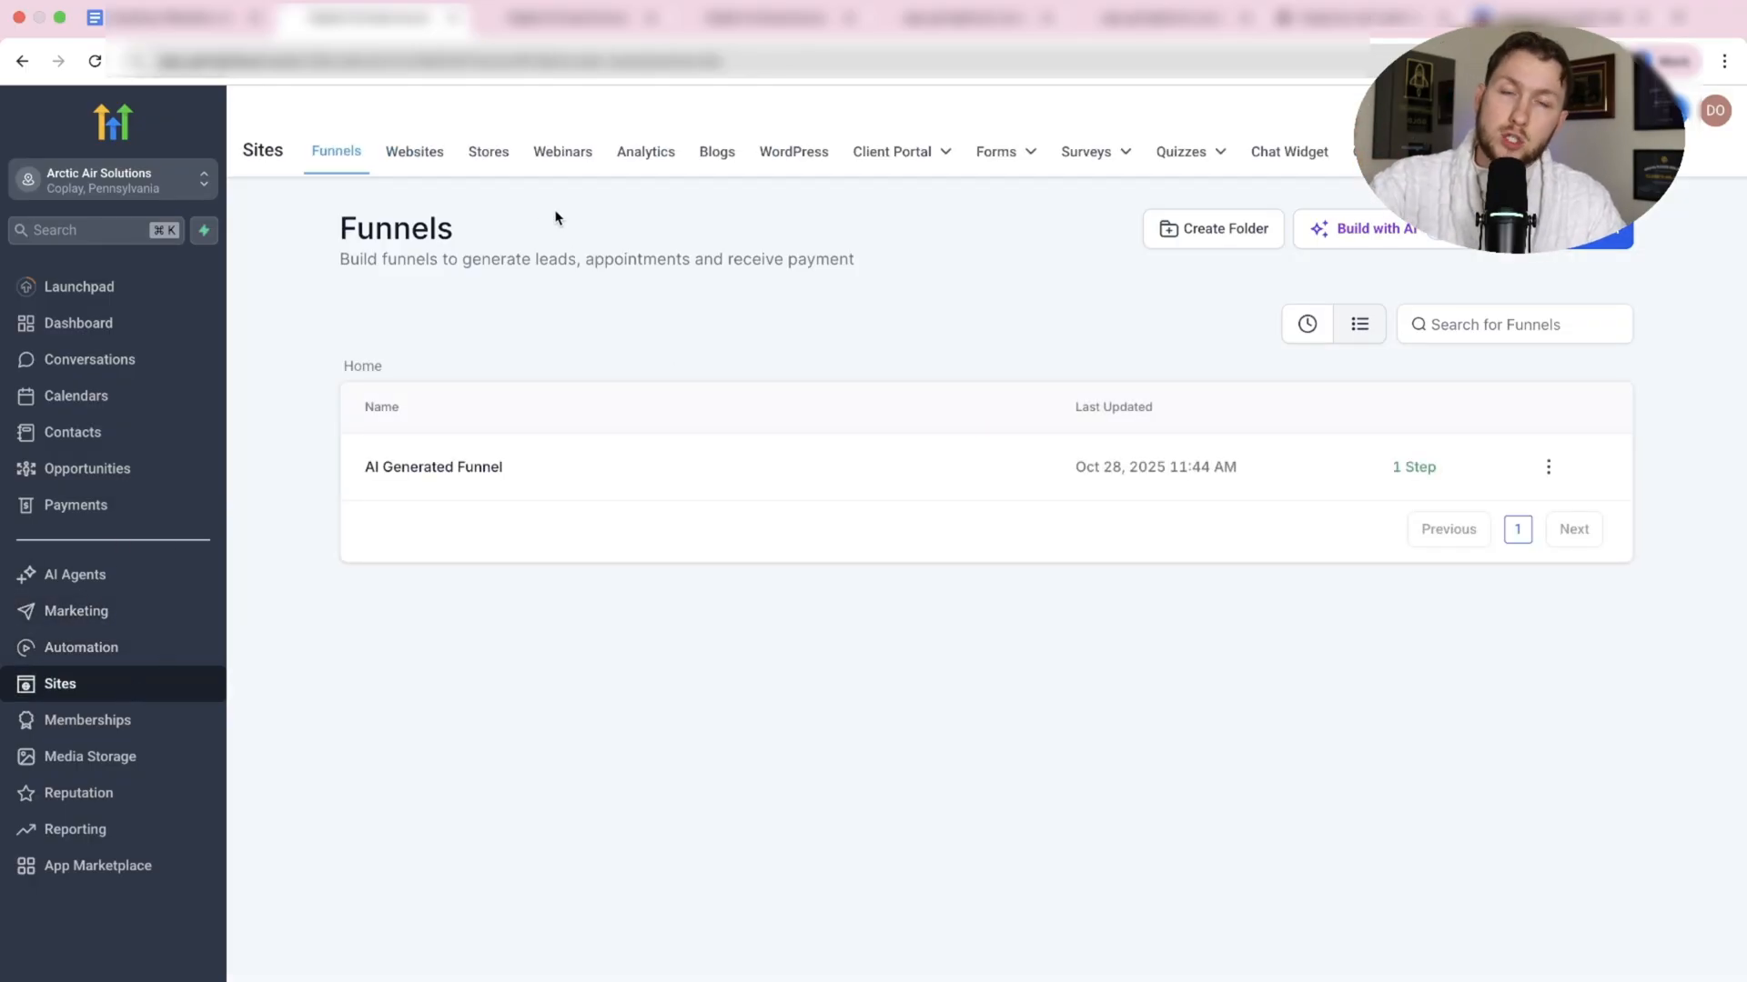